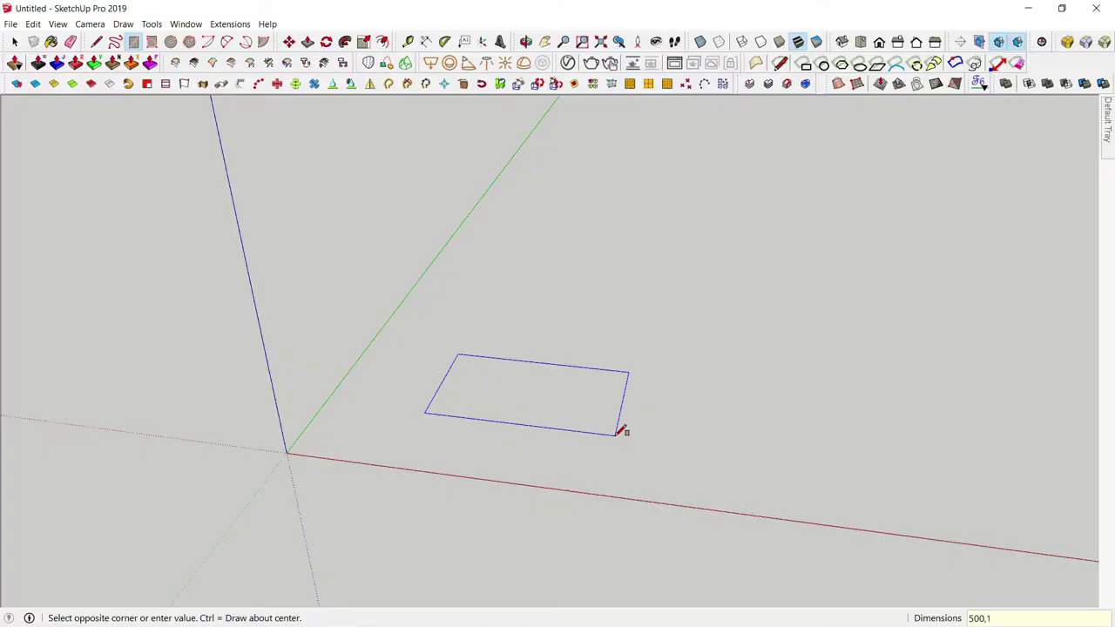
- Draw a flat rectangular face on the ground plane
click(621, 429)
key(space)
middle_drag(615, 426, 447, 375)
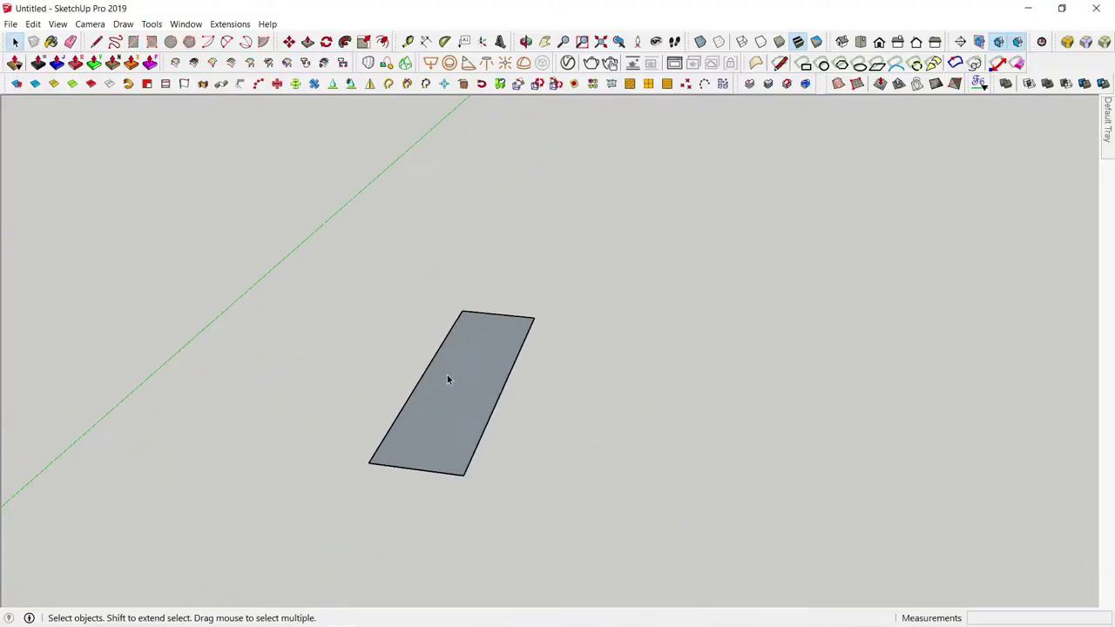
- Rotate the face exactly 90° about its vertical axis, undoing the imprecise attempts
key(q)
click(455, 404)
click(515, 407)
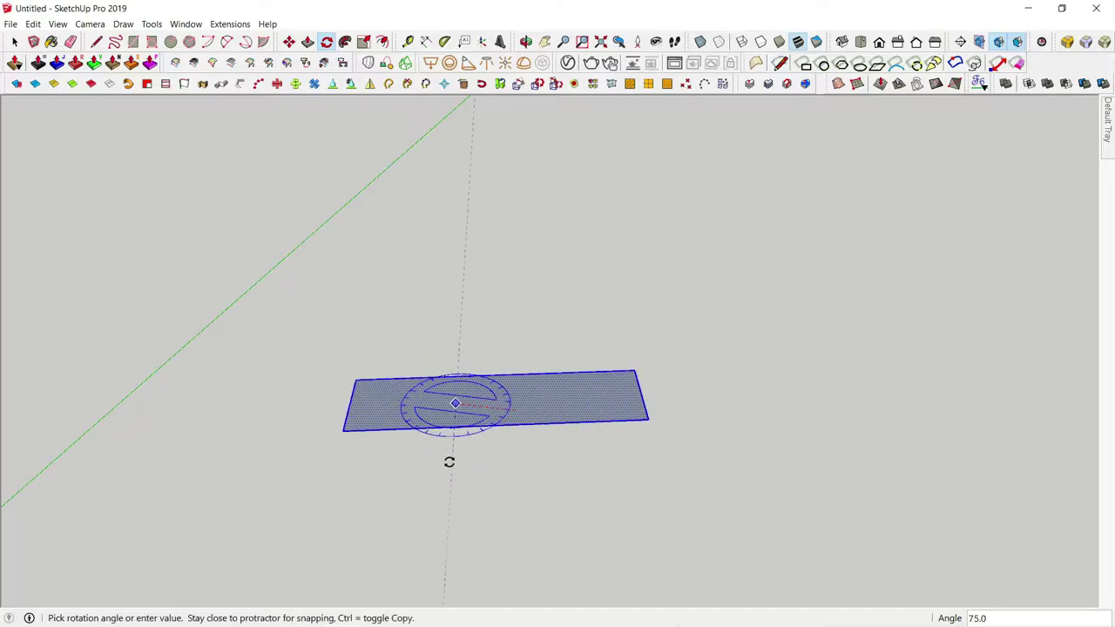
click(433, 464)
scroll(433, 465, down, 2)
key(ctrl+z)
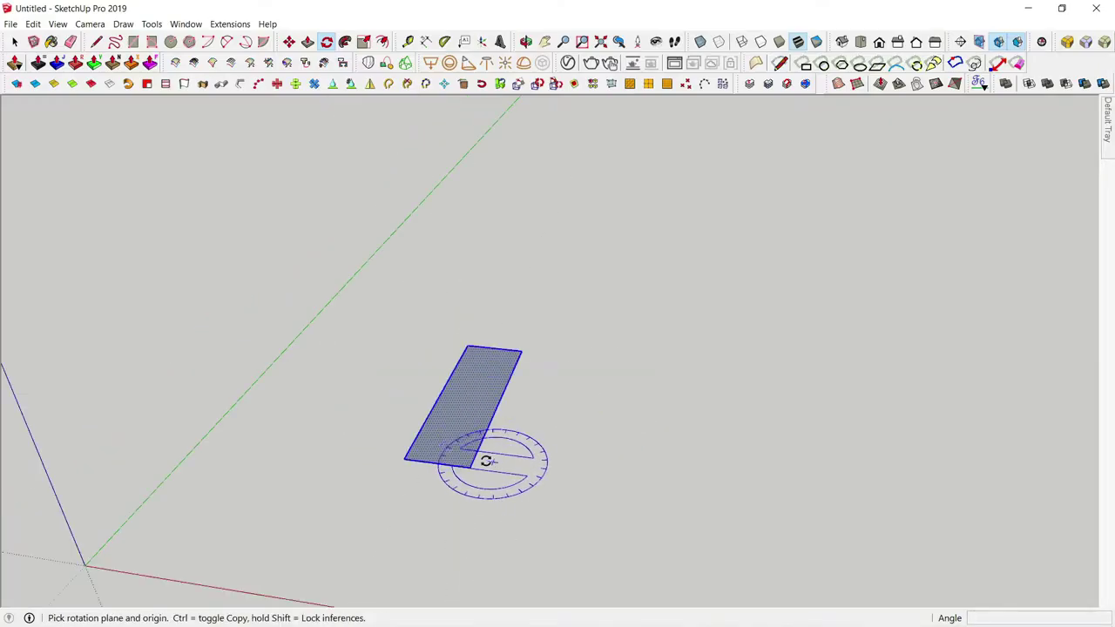
click(624, 465)
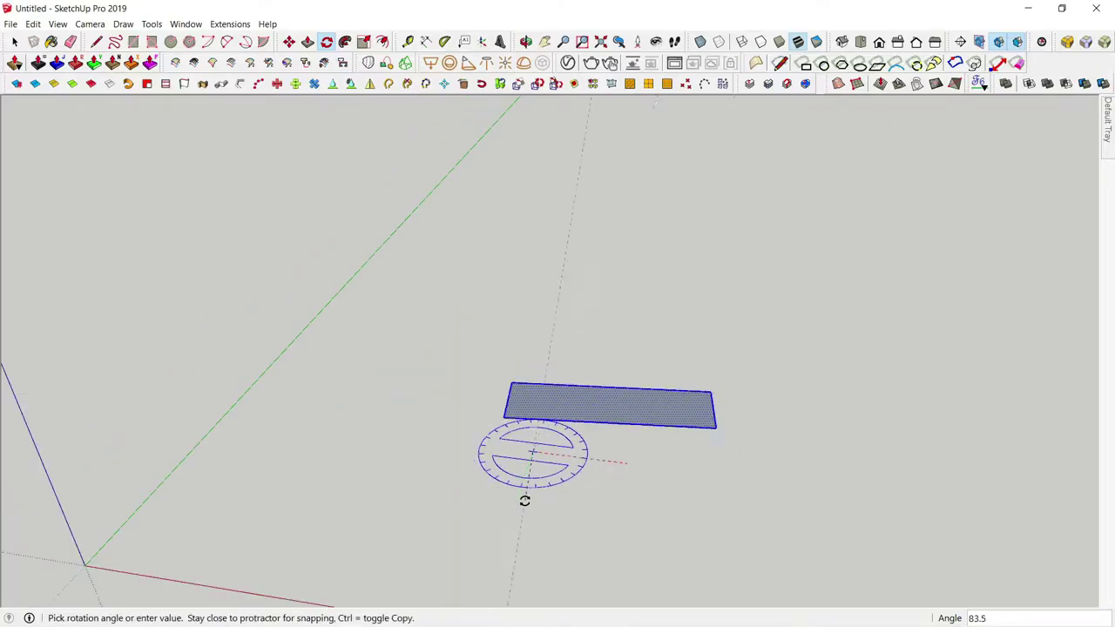
click(525, 502)
key(ctrl+z)
click(547, 439)
click(630, 436)
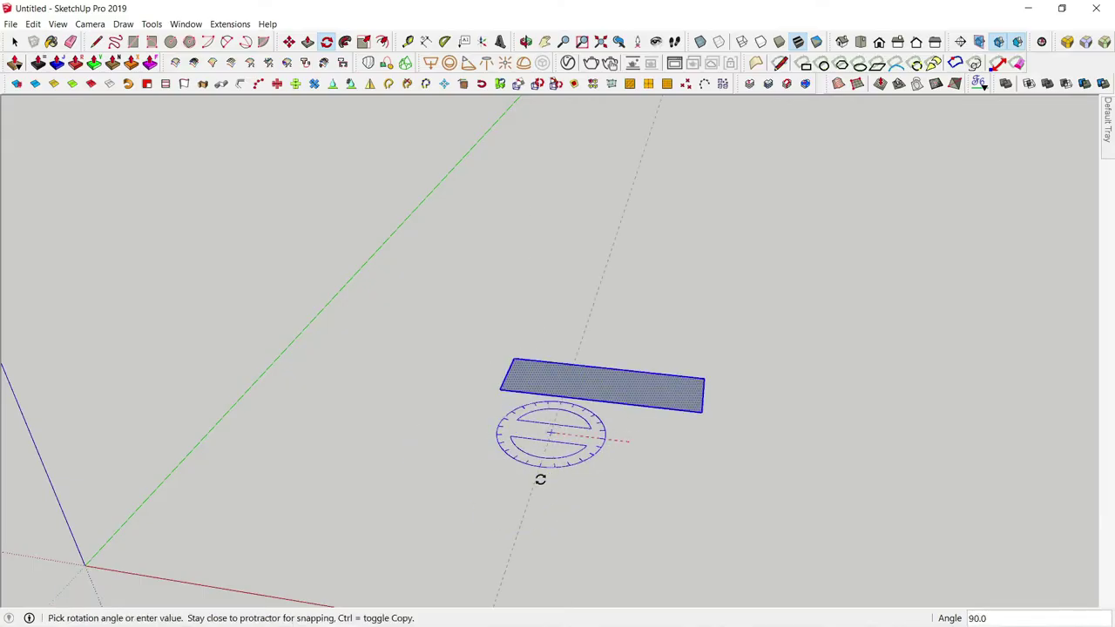
click(540, 481)
key(space)
- Switch to Top view and zoom extents to fit the rectangle
key(t)
key(shift+z)
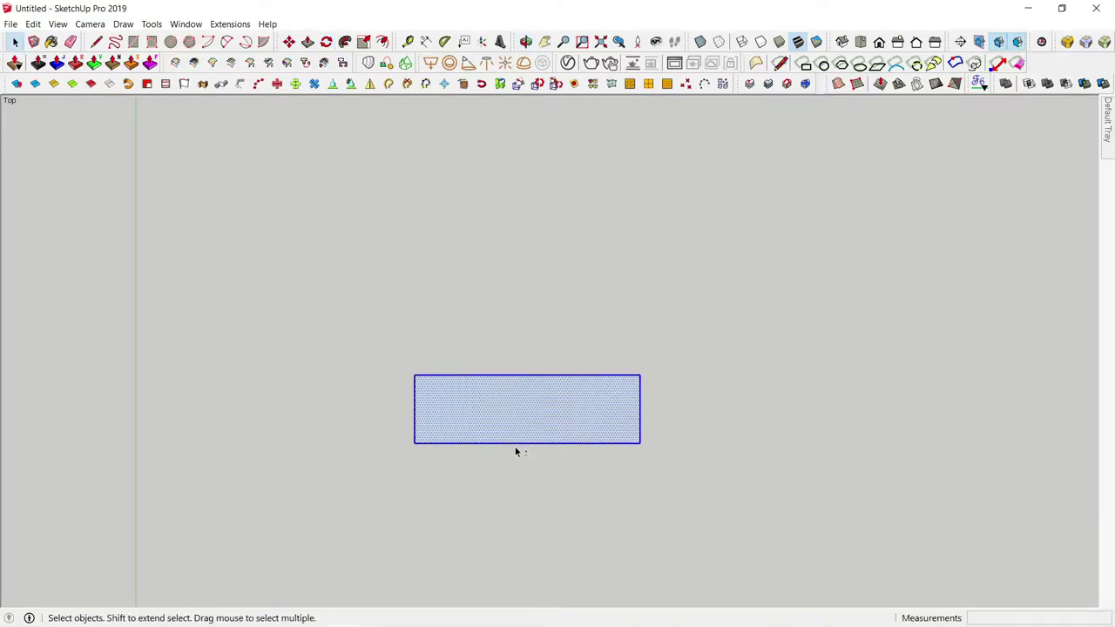
scroll(287, 446, up, 3)
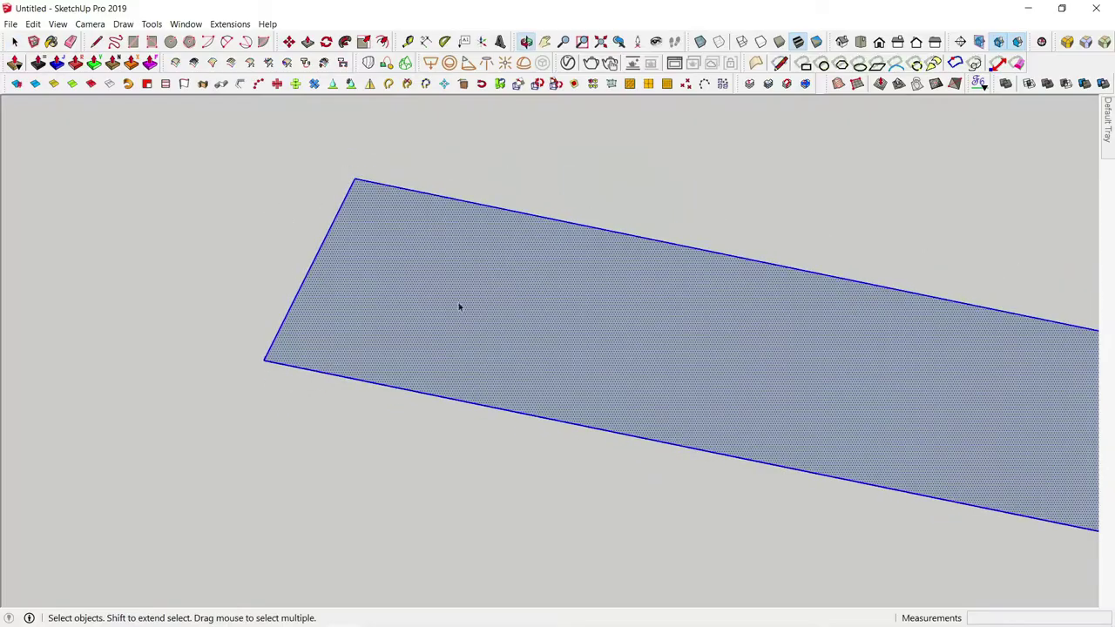
- Push/pull the rectangle up into a tall solid box
middle_drag(391, 504, 314, 276)
key(p)
click(589, 398)
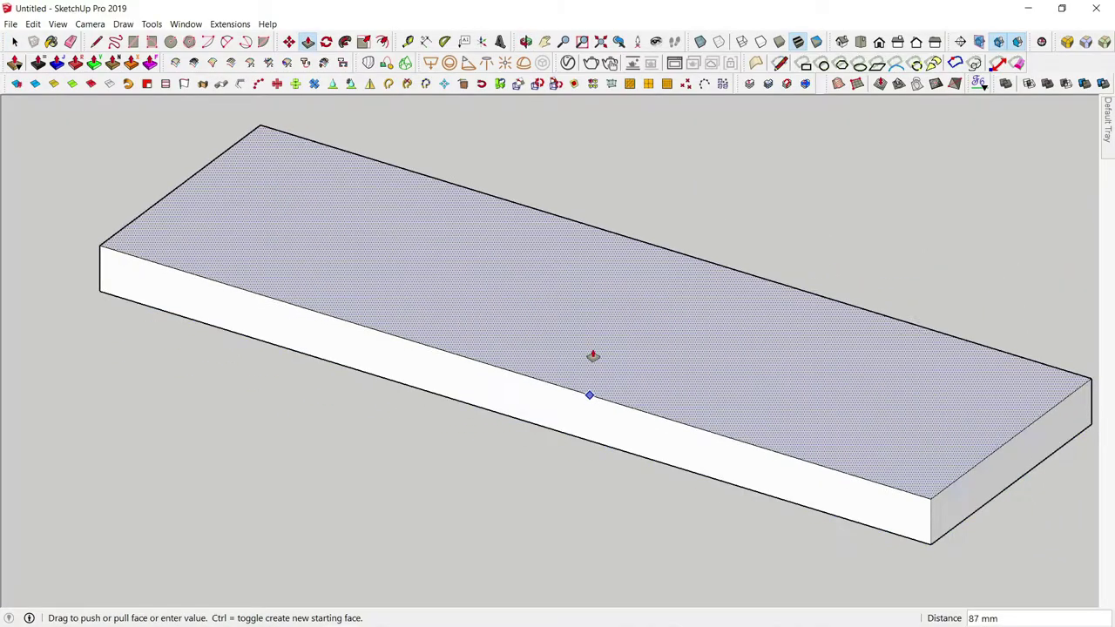
scroll(593, 356, down, 5)
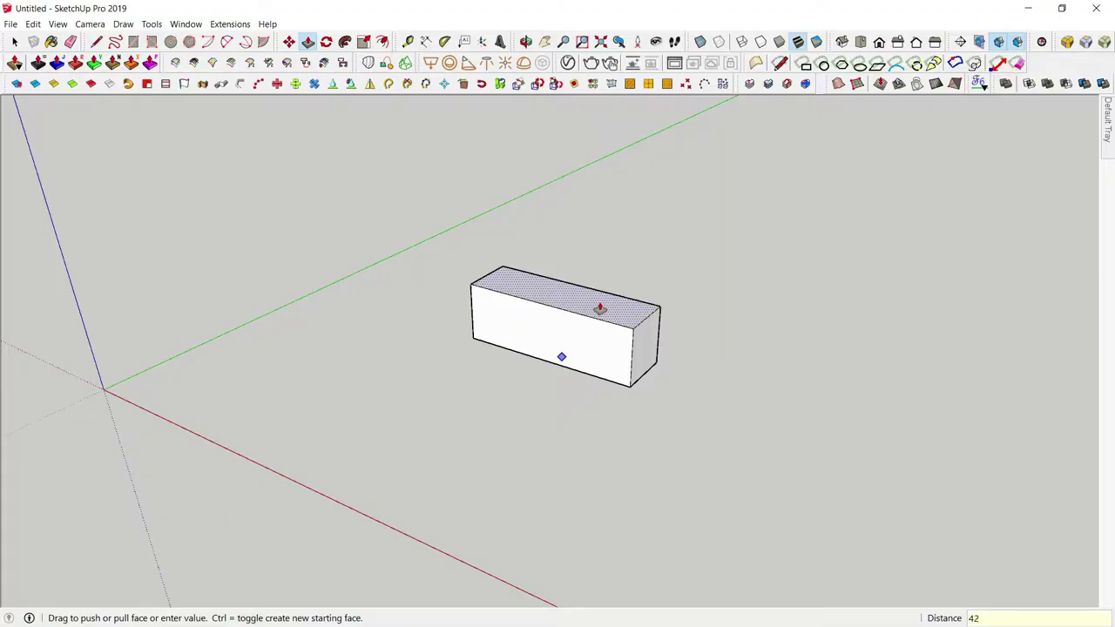
click(513, 304)
key(space)
- Orbit so the box's front faces the camera and launch Round Corner
scroll(633, 308, up, 3)
scroll(620, 313, down, 1)
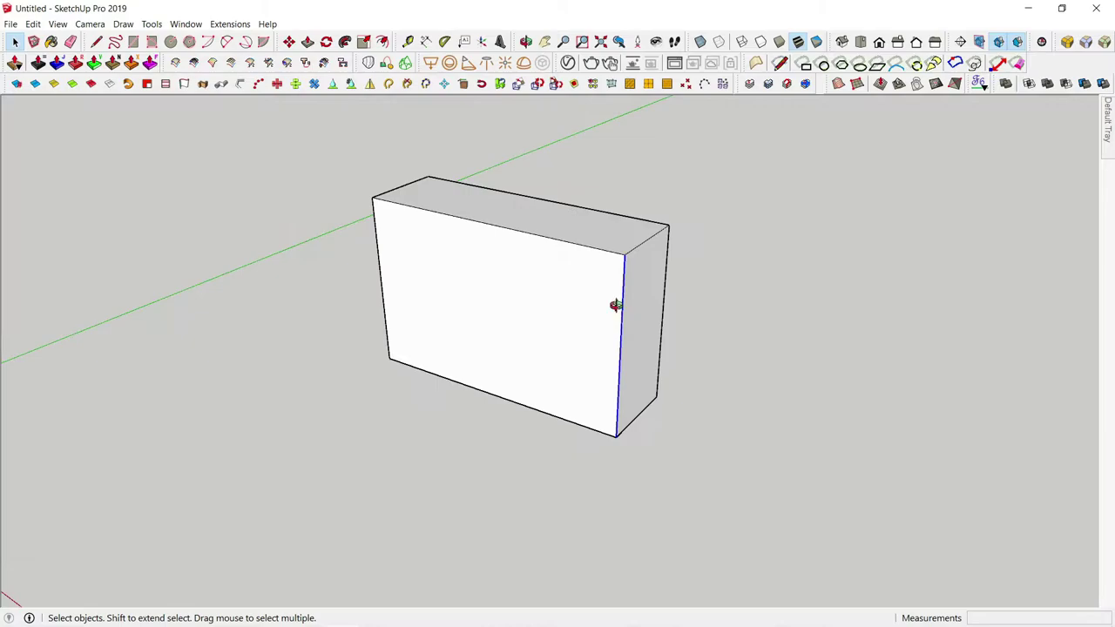
middle_drag(618, 304, 598, 381)
scroll(604, 391, up, 3)
middle_drag(195, 278, 615, 212)
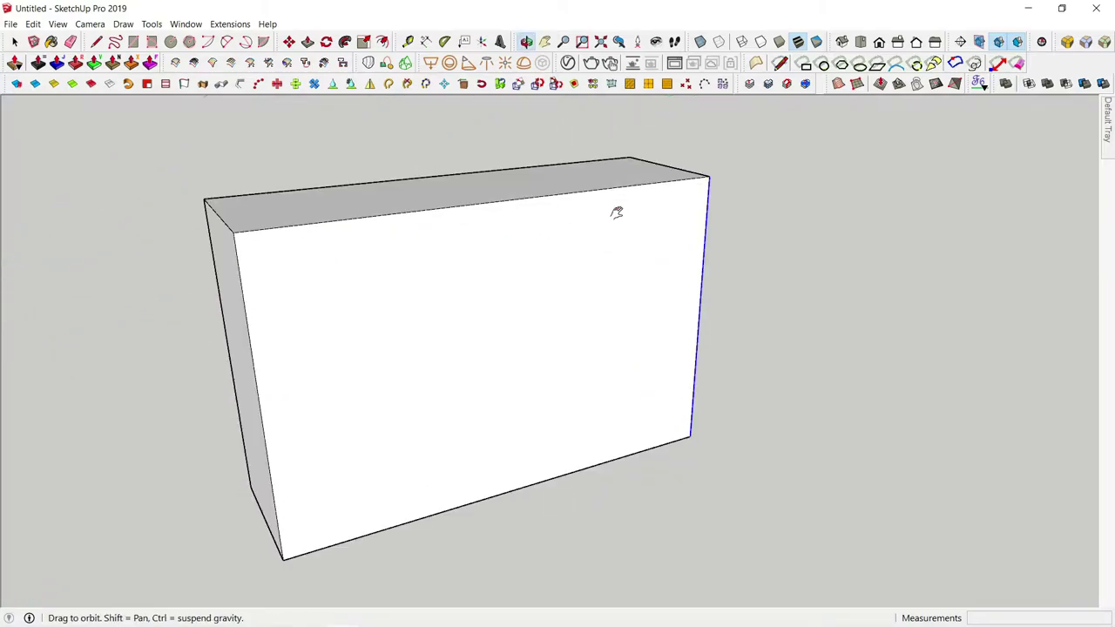
mouse_move(291, 418)
middle_down()
mouse_move(332, 340)
mouse_move(486, 317)
mouse_move(934, 169)
middle_up()
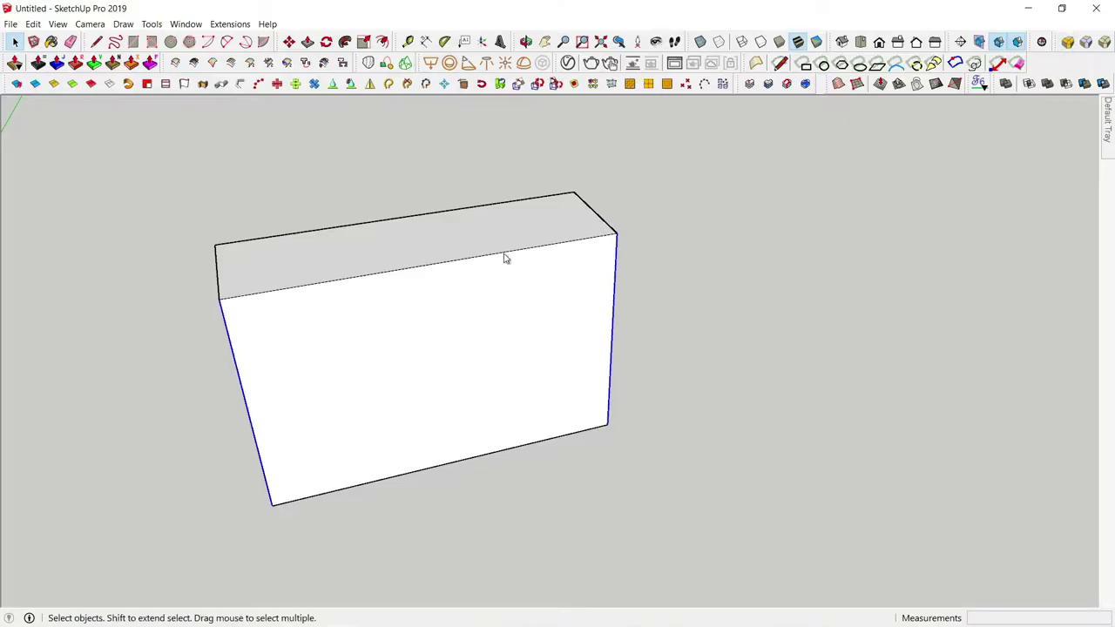
key(ctrl+r)
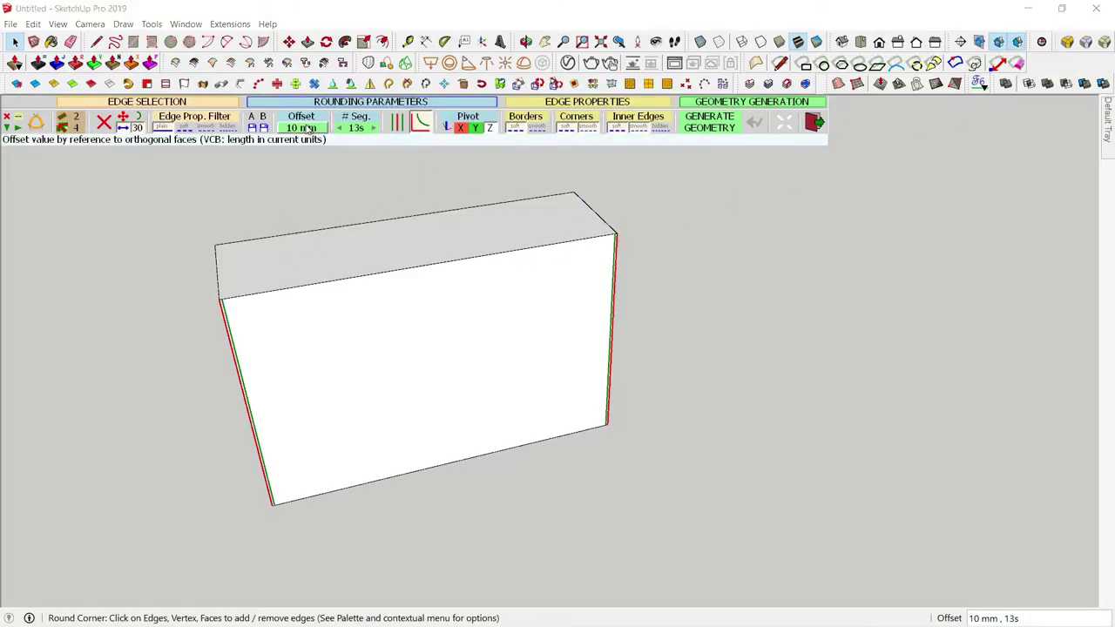
- Try offsets of 200 and 150 mm, then generate the front corners at 140 mm
click(307, 131)
text(200)
key(Return)
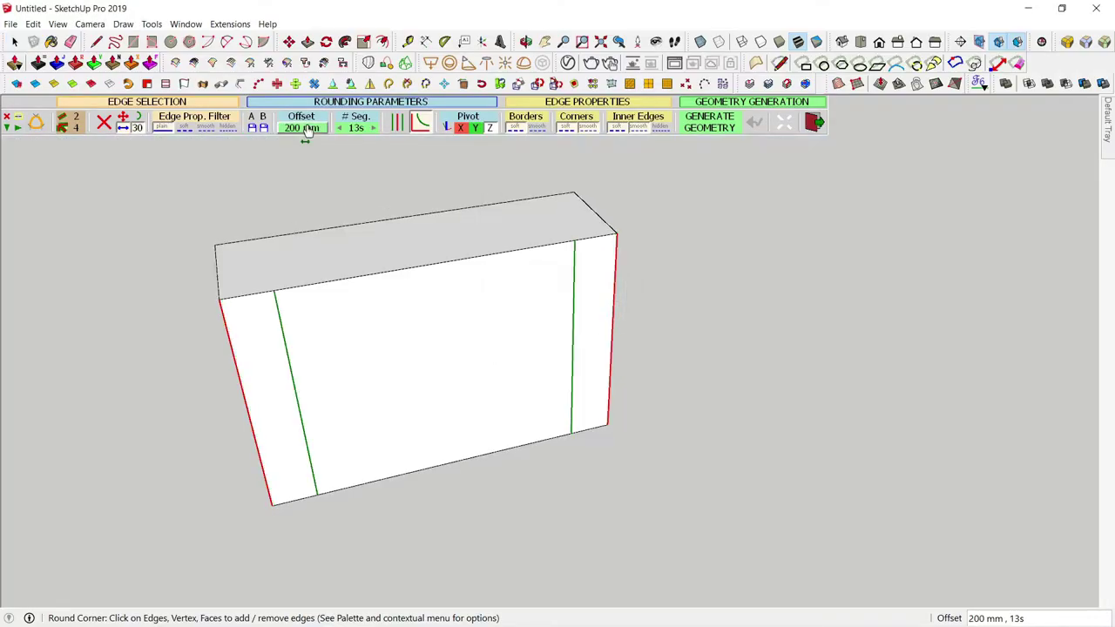
click(305, 131)
text(150)
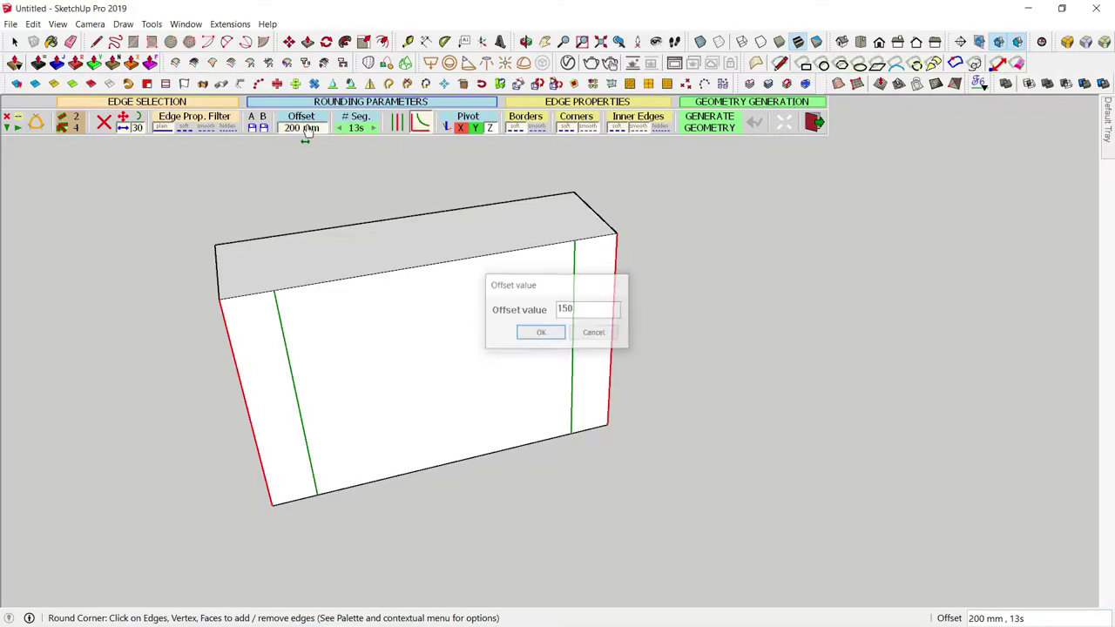
key(Return)
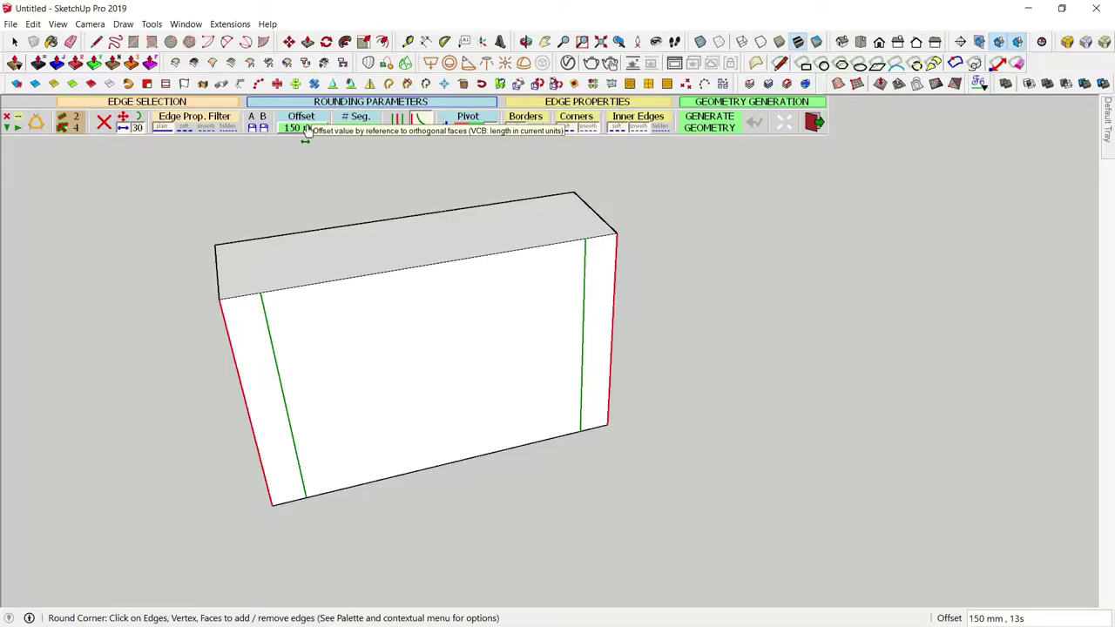
text(1)
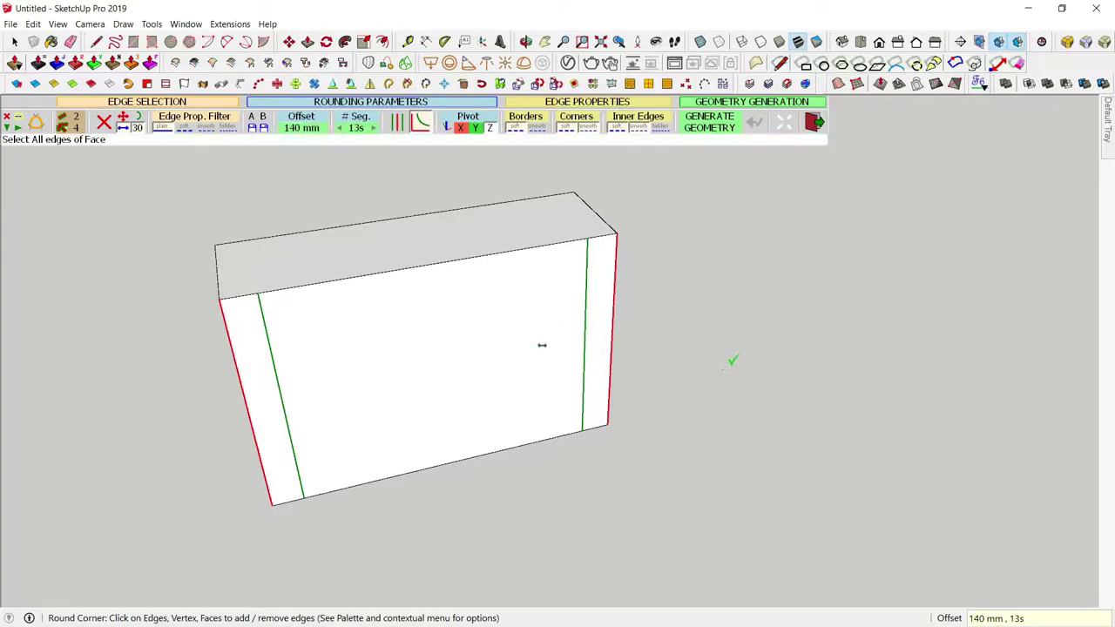
click(730, 359)
mouse_move(269, 448)
middle_down()
mouse_move(240, 364)
mouse_move(189, 415)
middle_up()
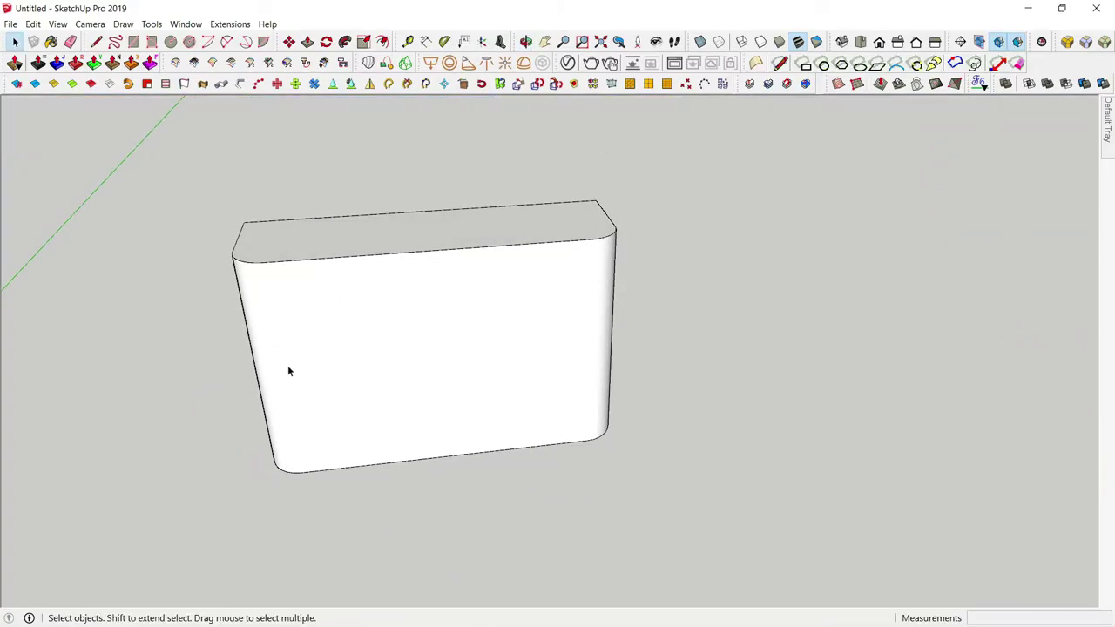
- Delete the box's top face, restoring faces removed by mistake
middle_drag(305, 358, 336, 413)
middle_drag(682, 316, 306, 337)
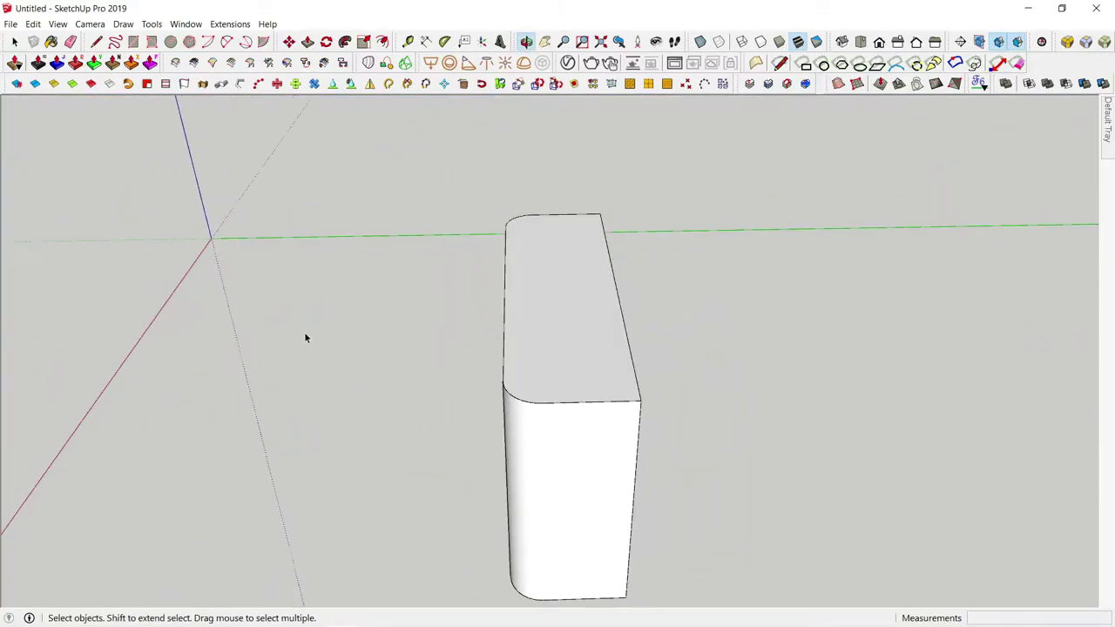
click(567, 336)
key(Delete)
middle_drag(709, 348, 532, 388)
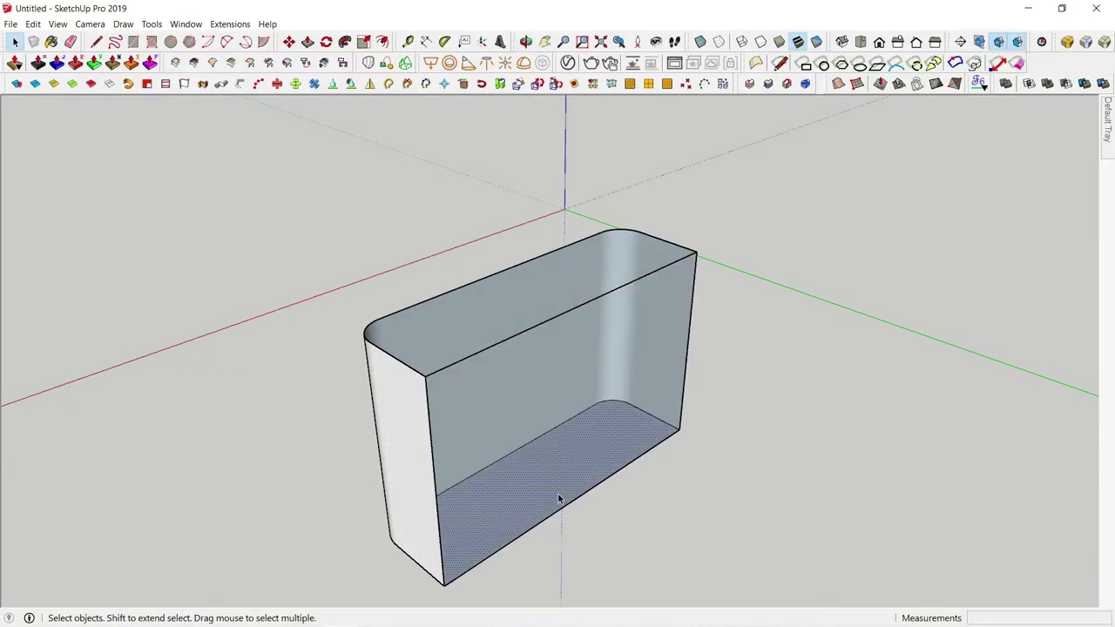
click(563, 329)
key(Delete)
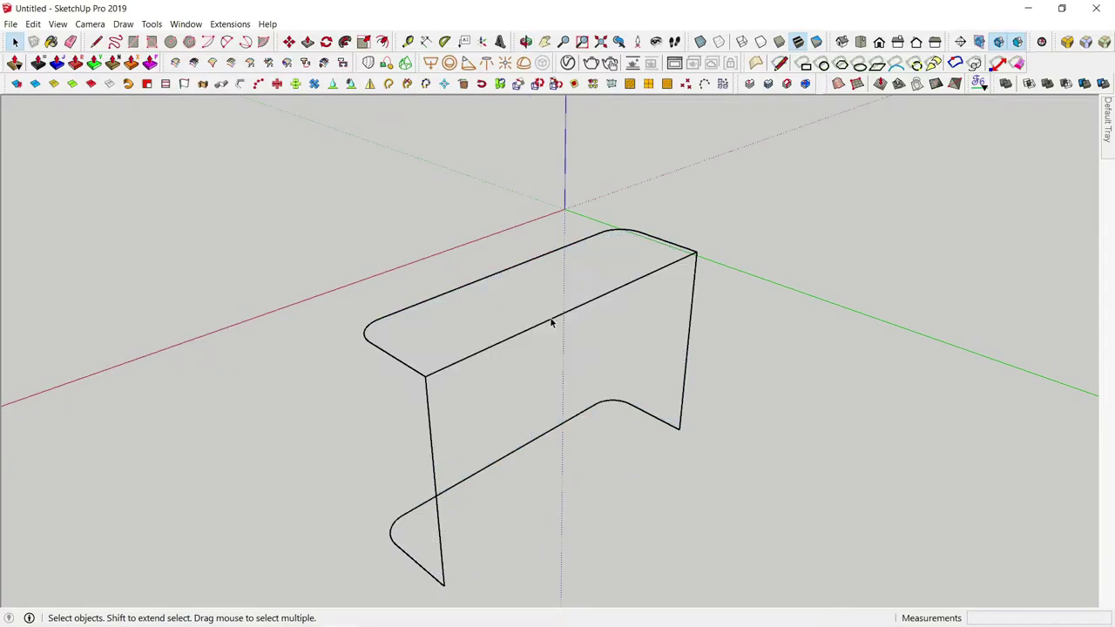
key(ctrl+z)
- Window-select the remaining curved wall surface and make it a group
mouse_move(556, 325)
middle_down()
mouse_move(622, 351)
mouse_move(446, 364)
middle_up()
drag(275, 257, 778, 541)
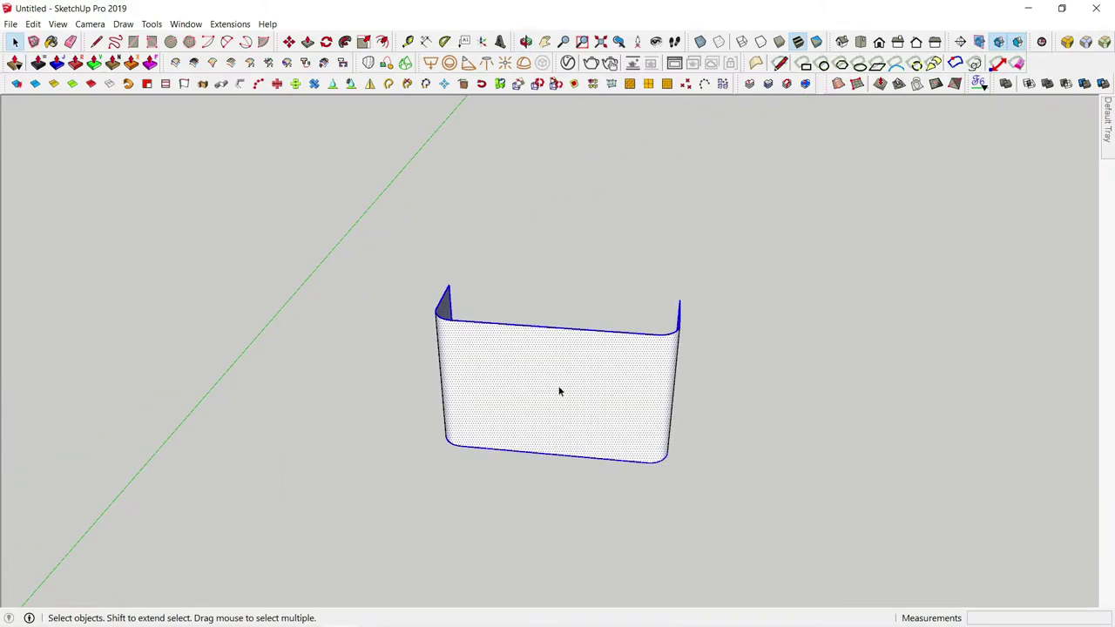
right_click(560, 391)
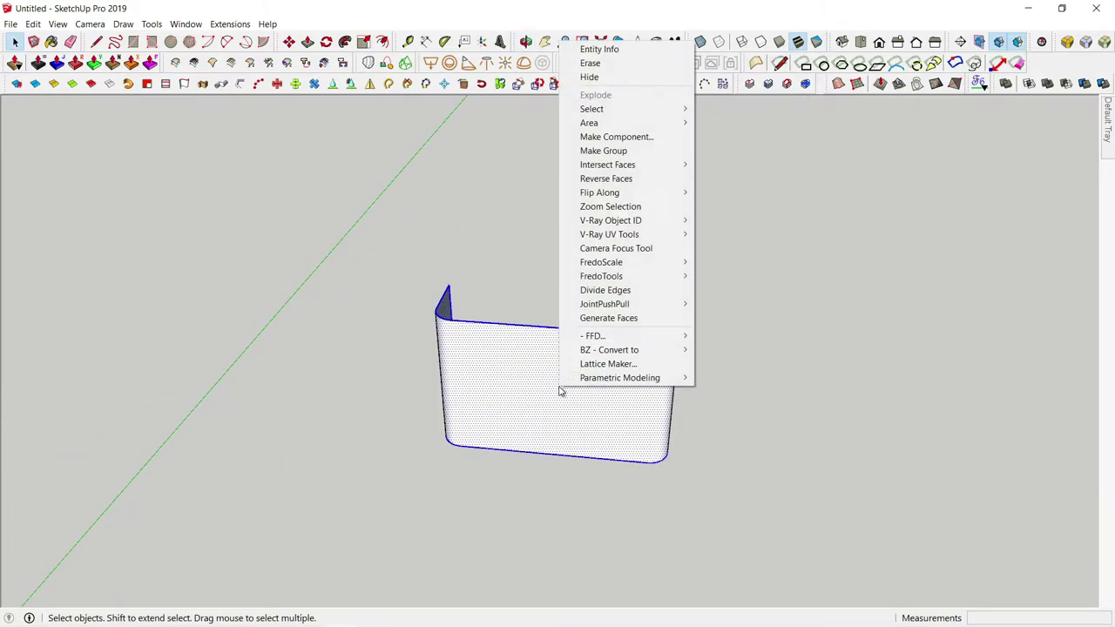
click(640, 151)
mouse_move(662, 250)
middle_down()
mouse_move(543, 267)
mouse_move(587, 303)
middle_up()
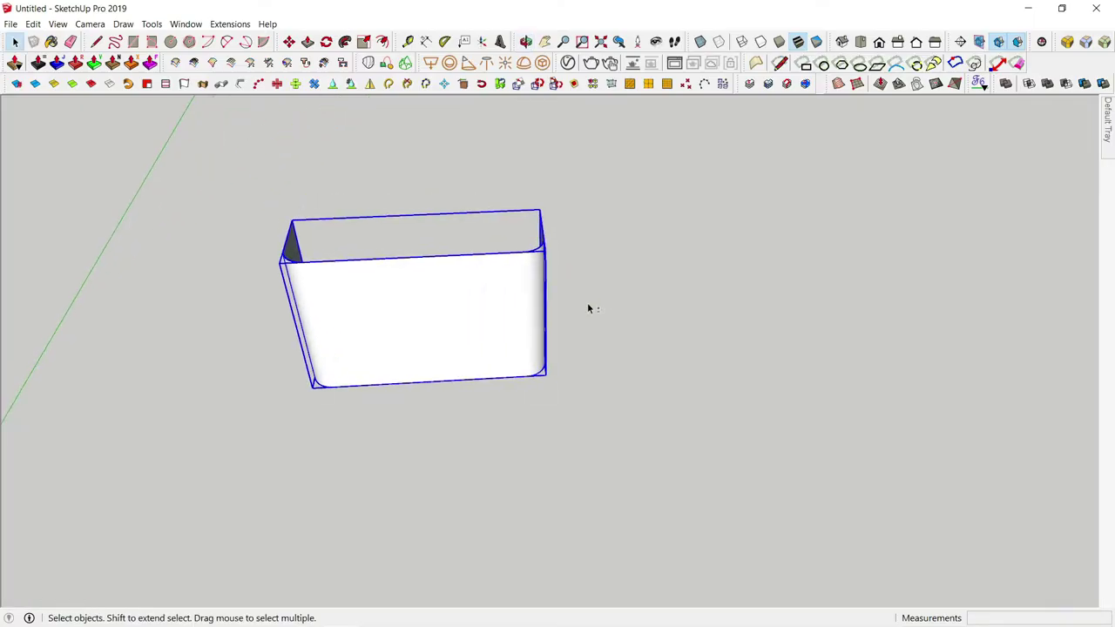
key(F2)
- Draw a 3140 mm straight line along the red axis below the U shape
key(l)
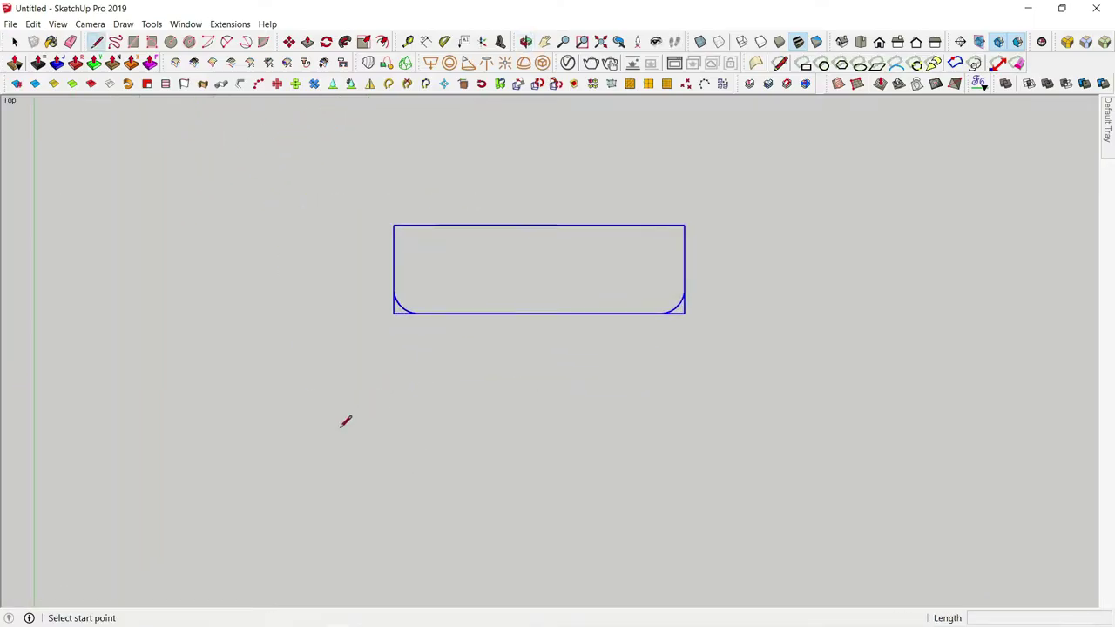
click(260, 443)
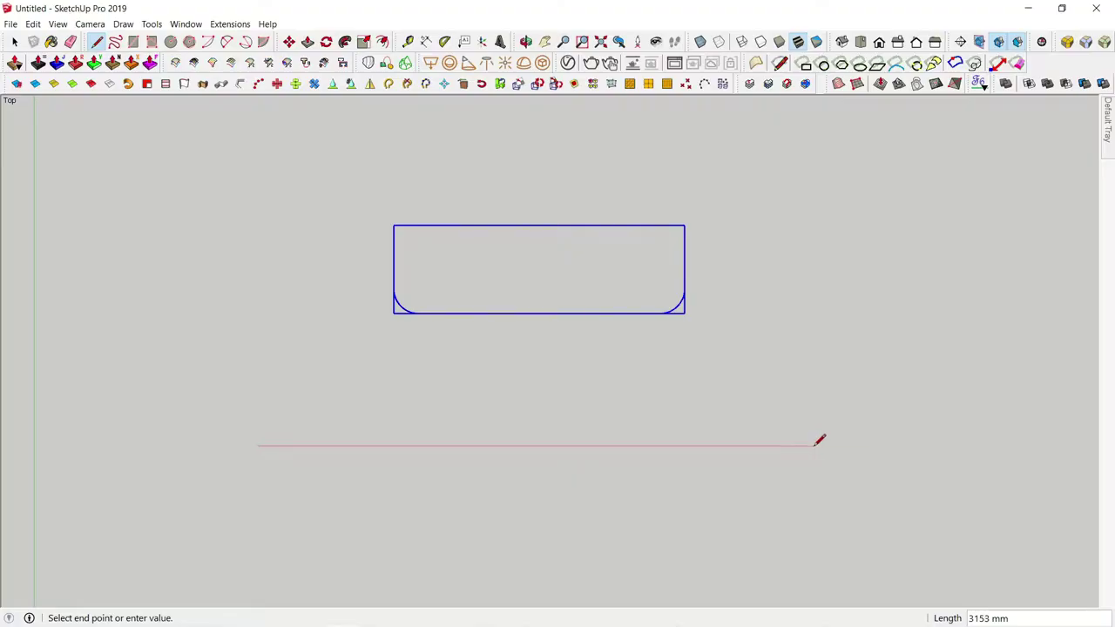
key(Return)
key(space)
- Move the new line into position beneath the U-shaped outline
click(572, 448)
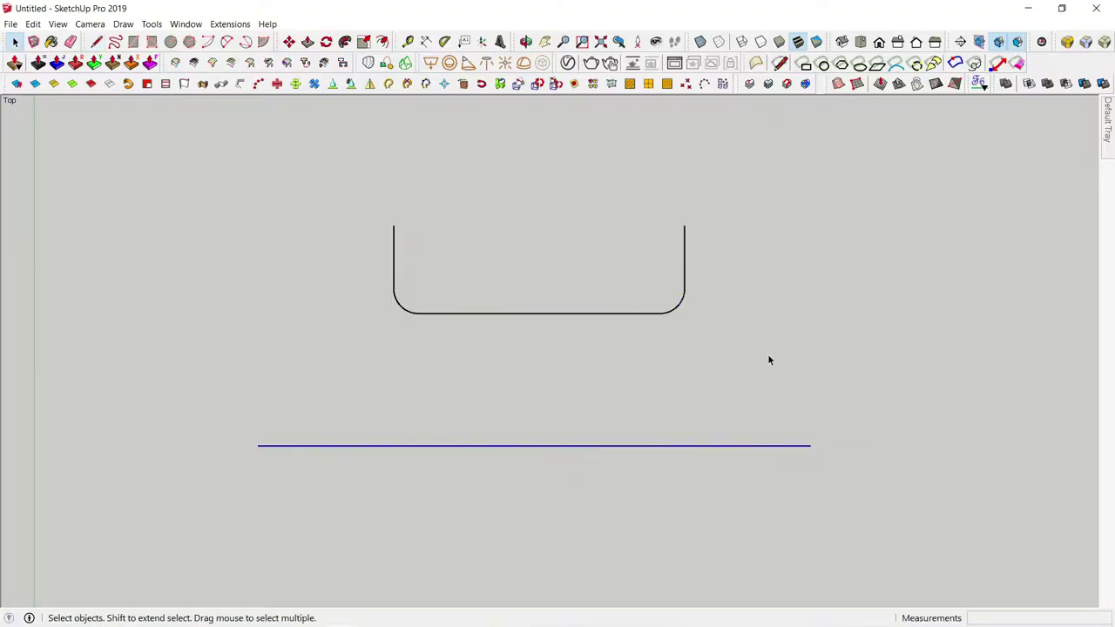
key(m)
click(534, 446)
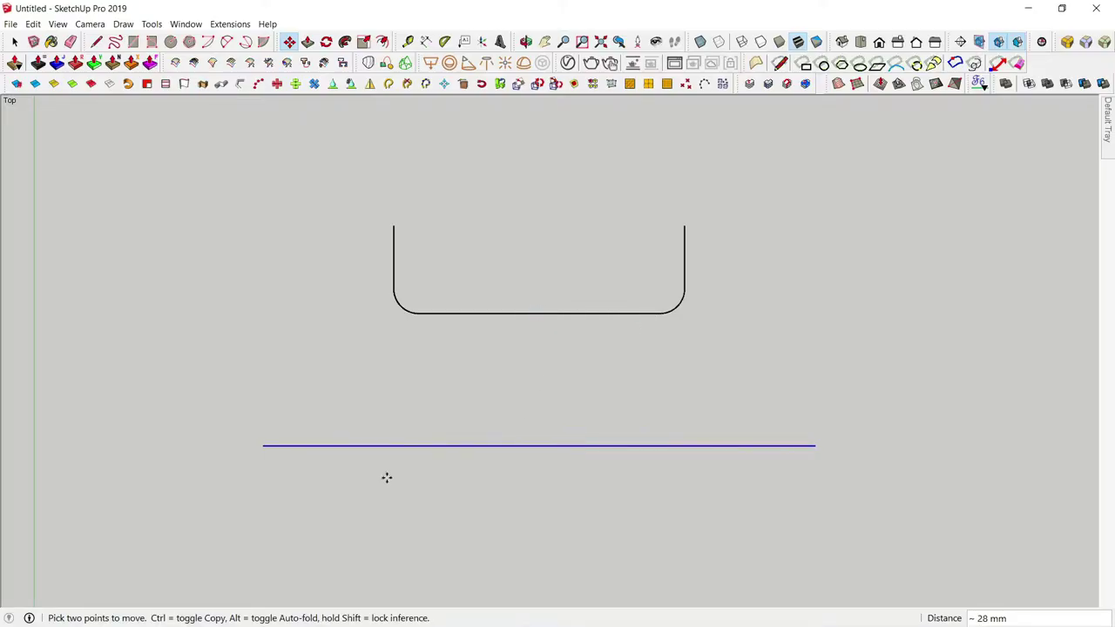
middle_drag(386, 476, 269, 476)
scroll(266, 474, up, 4)
scroll(266, 474, up, 1)
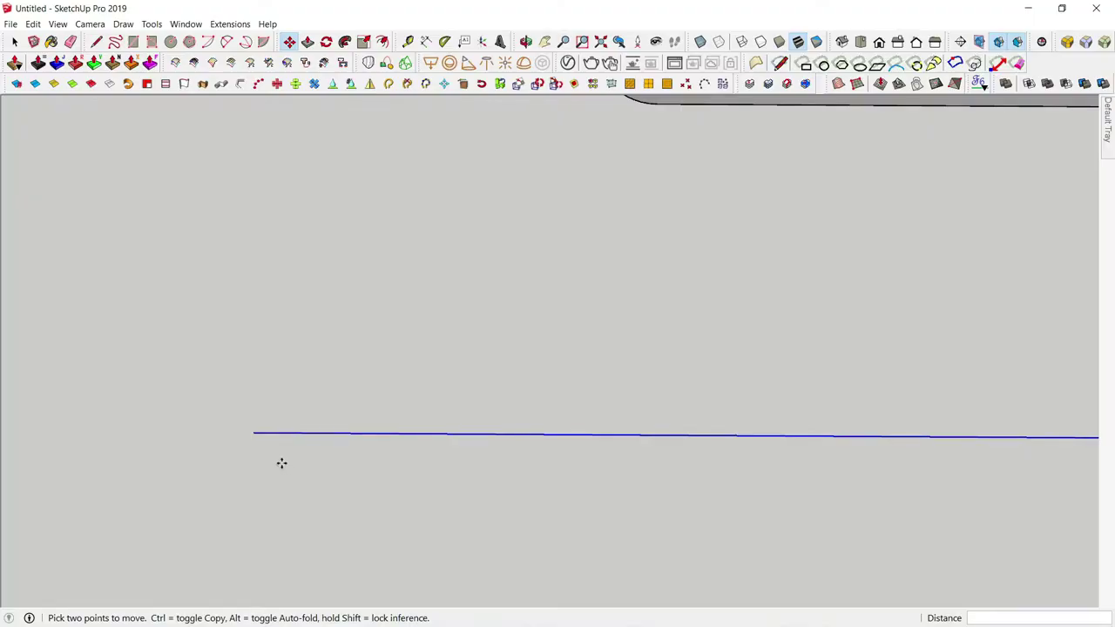
- Draw a 3136 × 10 mm rectangle from the line's endpoint, finishing it in Top view
key(r)
click(254, 433)
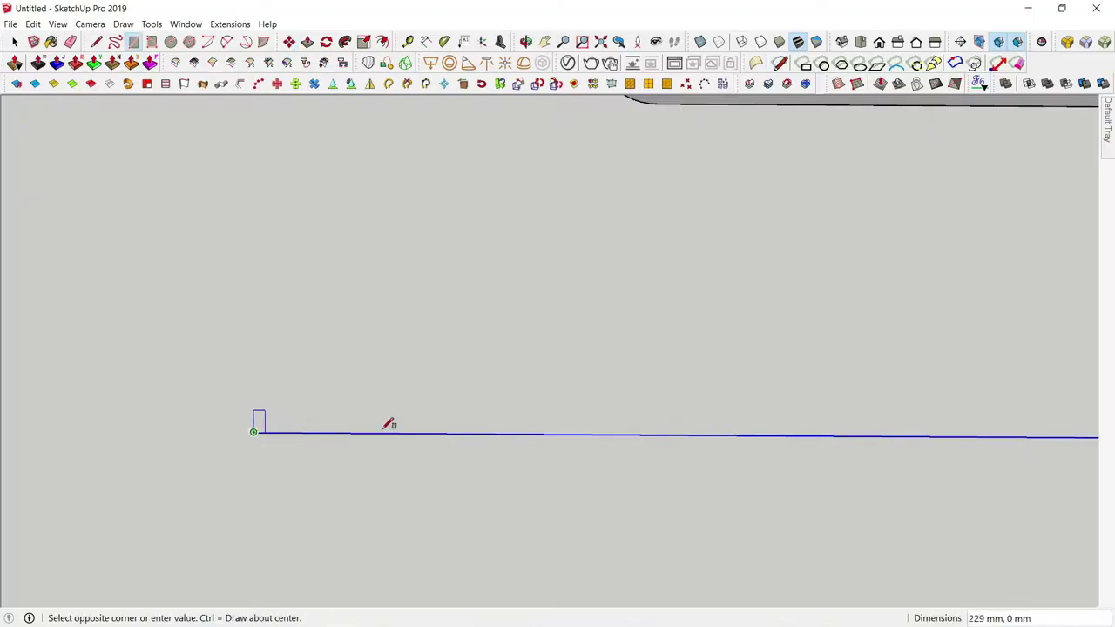
scroll(527, 399, down, 3)
middle_drag(649, 383, 637, 393)
scroll(640, 398, up, 2)
scroll(654, 413, up, 2)
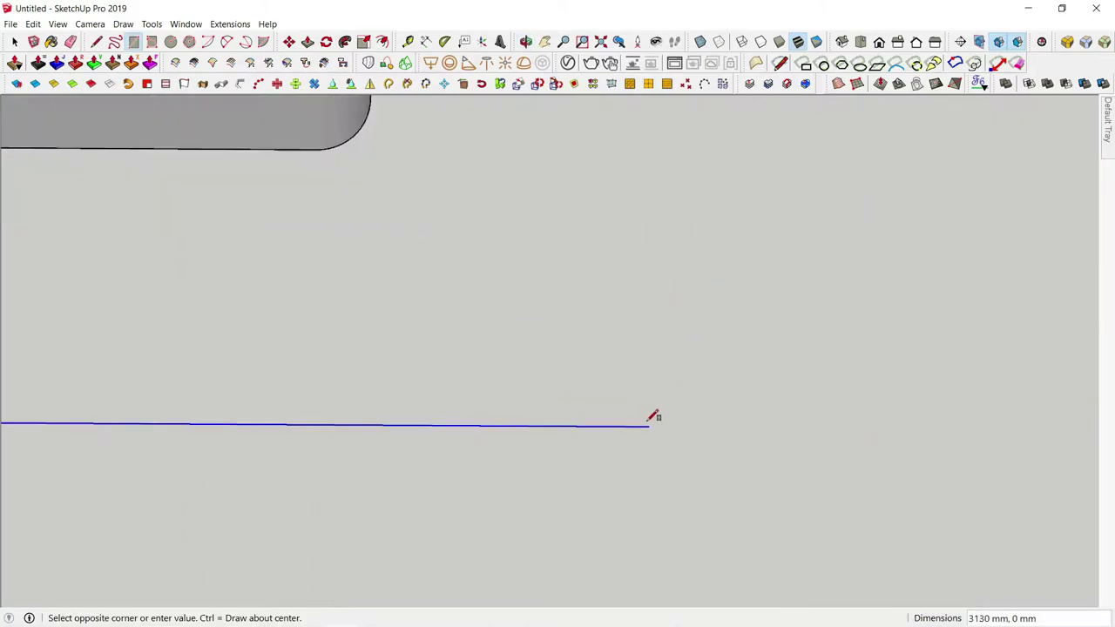
key(F2)
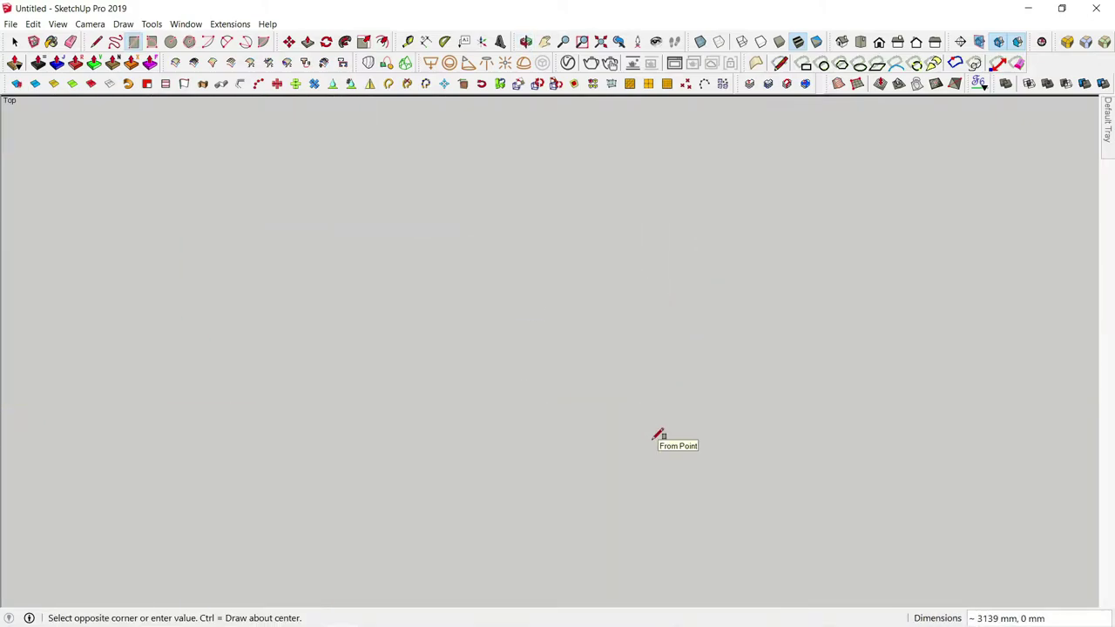
scroll(649, 436, down, 2)
mouse_move(644, 451)
middle_down()
mouse_move(659, 353)
mouse_move(502, 398)
middle_up()
scroll(800, 452, up, 2)
mouse_move(794, 451)
shift+middle_down()
mouse_move(752, 403)
mouse_move(755, 366)
shift+middle_up()
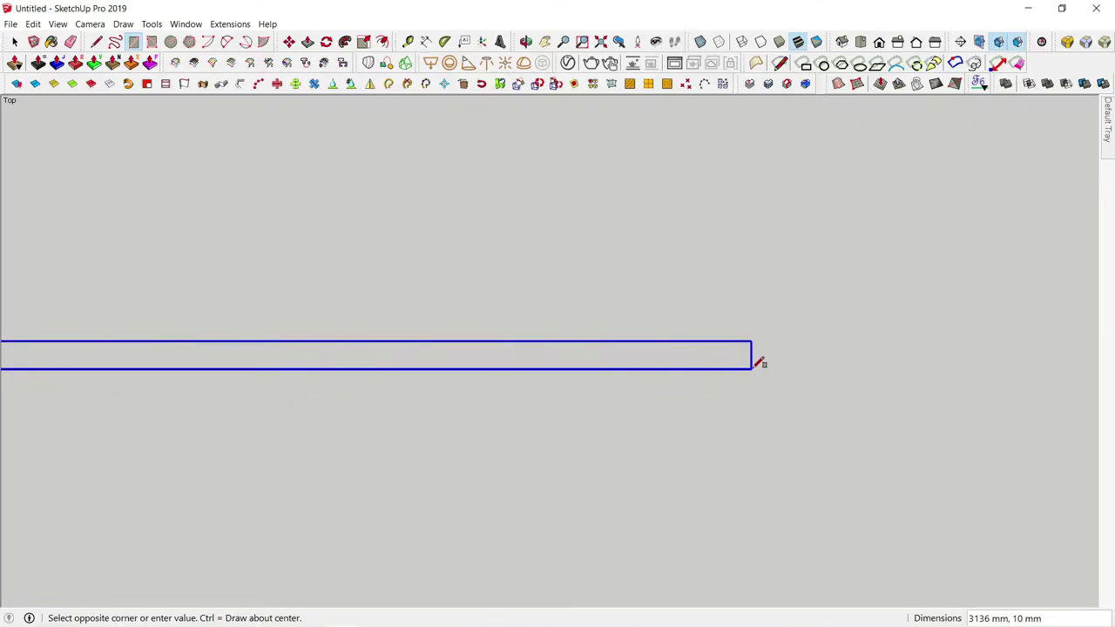
click(756, 363)
mouse_move(760, 364)
shift+middle_down()
mouse_move(692, 400)
mouse_move(678, 424)
shift+middle_up()
- Move the strip's bottom edge down 7 mm to widen it
scroll(685, 435, up, 2)
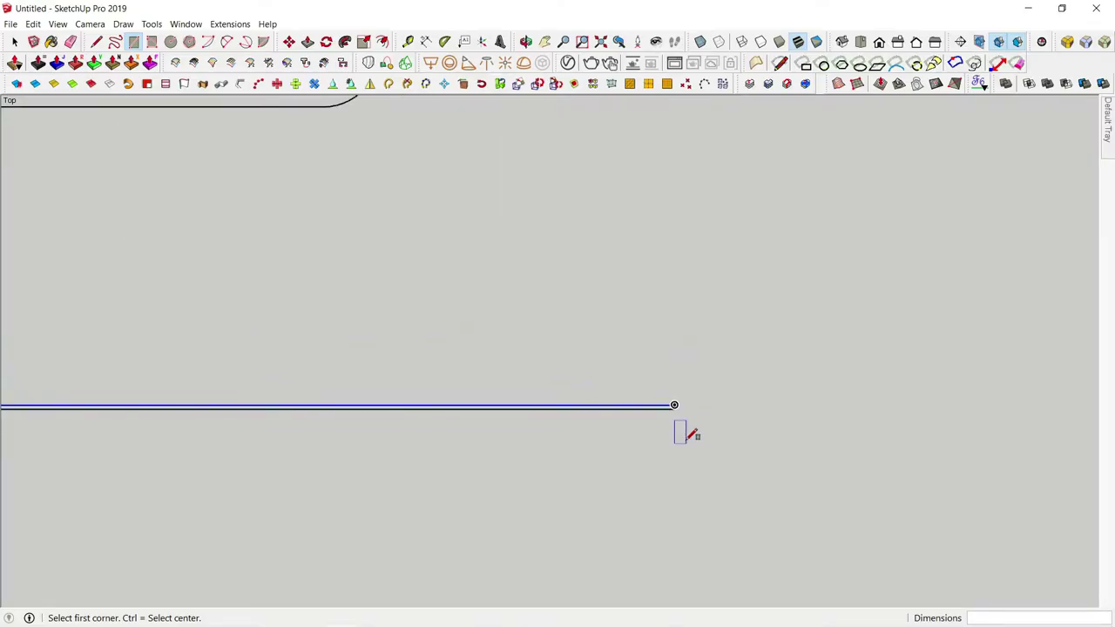
scroll(675, 393, up, 1)
scroll(670, 392, up, 2)
key(space)
scroll(650, 393, up, 1)
key(m)
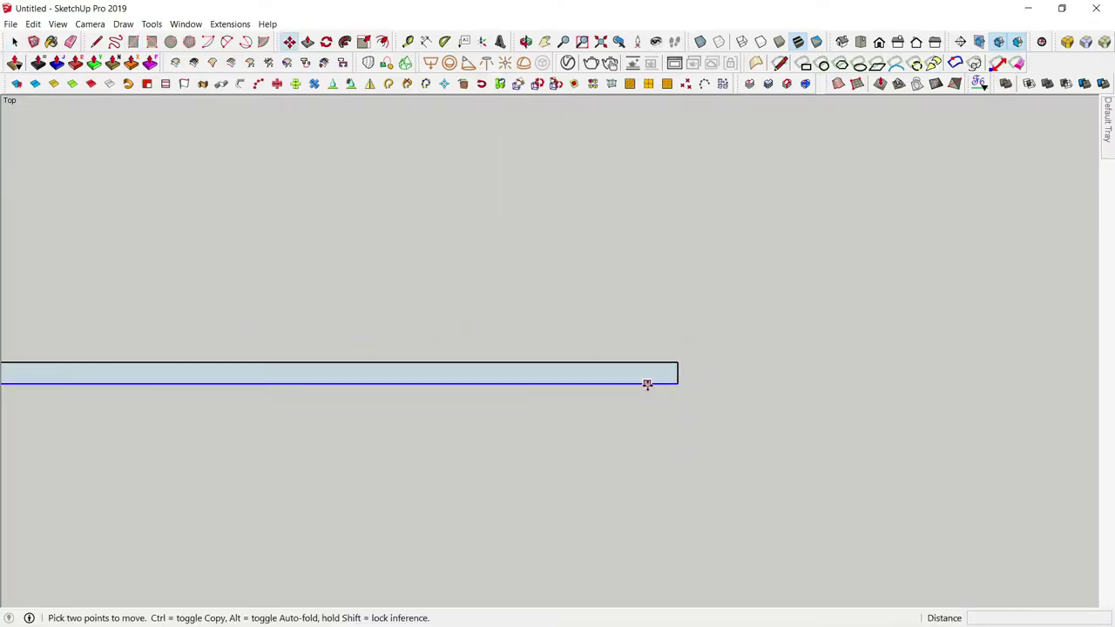
click(648, 386)
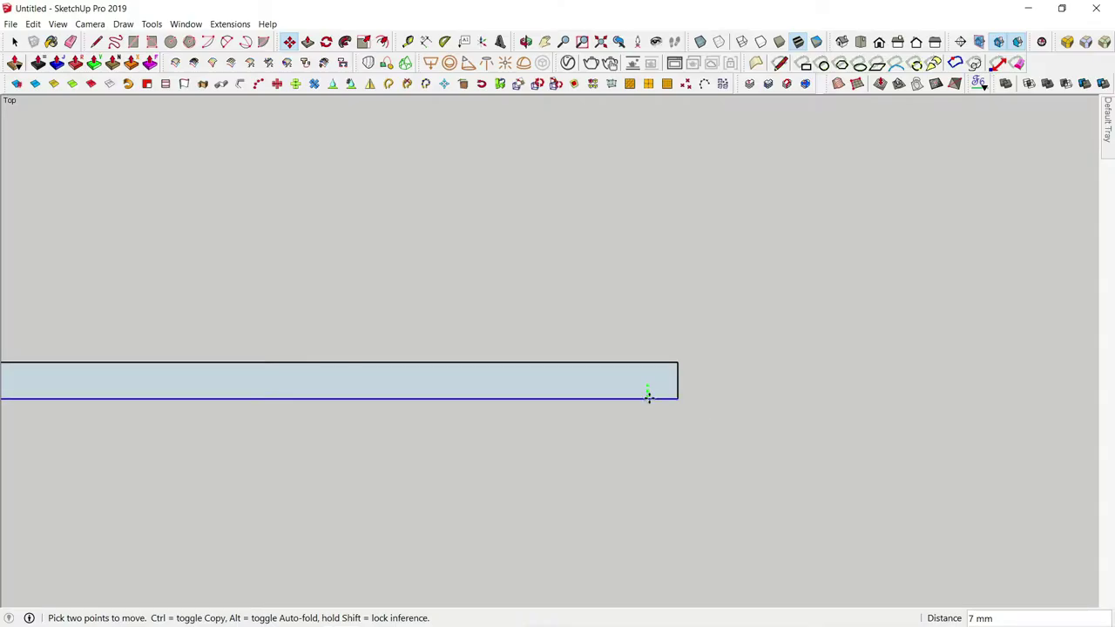
key(space)
- Draw a semicircular two-point arc on the strip's bottom edge at its left end
scroll(592, 412, down, 2)
scroll(566, 423, down, 3)
scroll(522, 432, down, 2)
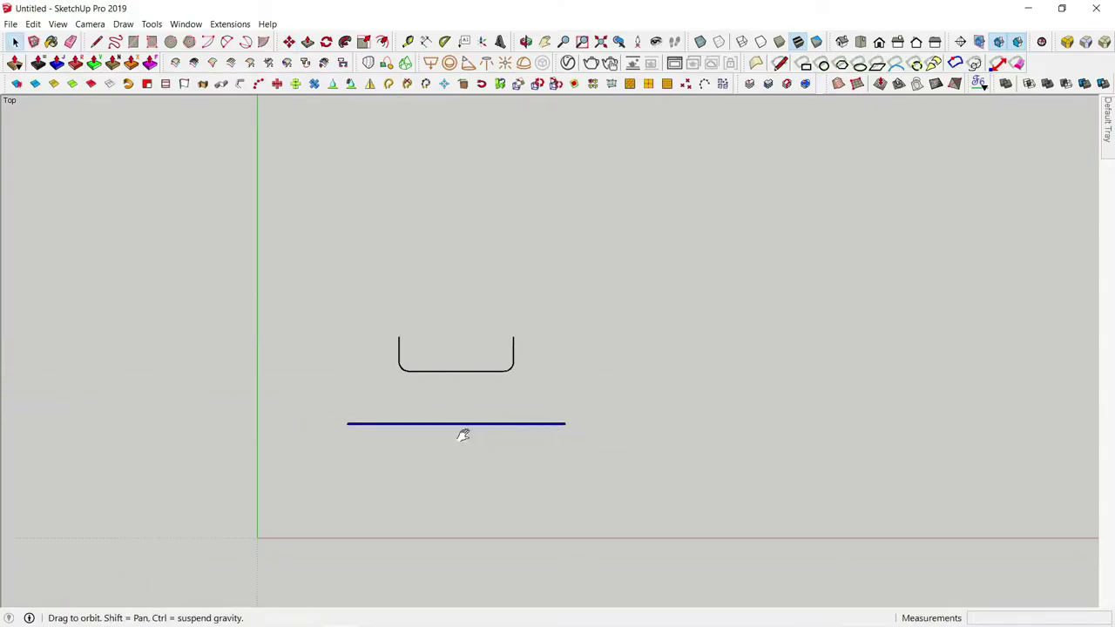
scroll(488, 431, up, 1)
scroll(514, 426, up, 2)
scroll(201, 397, up, 2)
scroll(196, 392, up, 2)
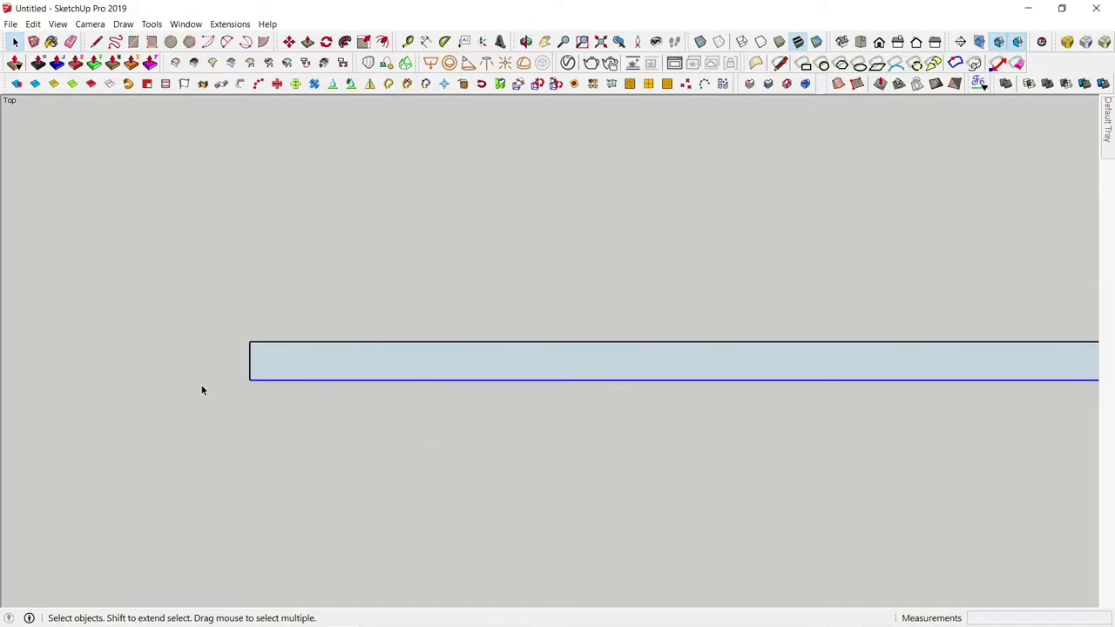
scroll(217, 387, up, 1)
scroll(270, 397, up, 1)
scroll(261, 408, up, 2)
key(a)
click(254, 411)
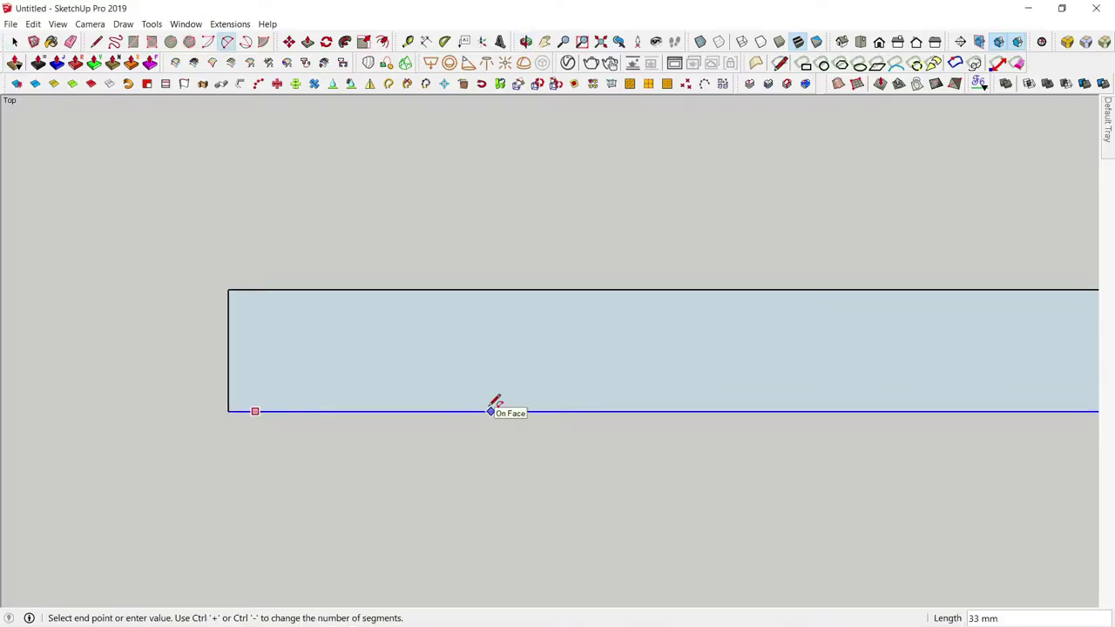
scroll(514, 410, down, 2)
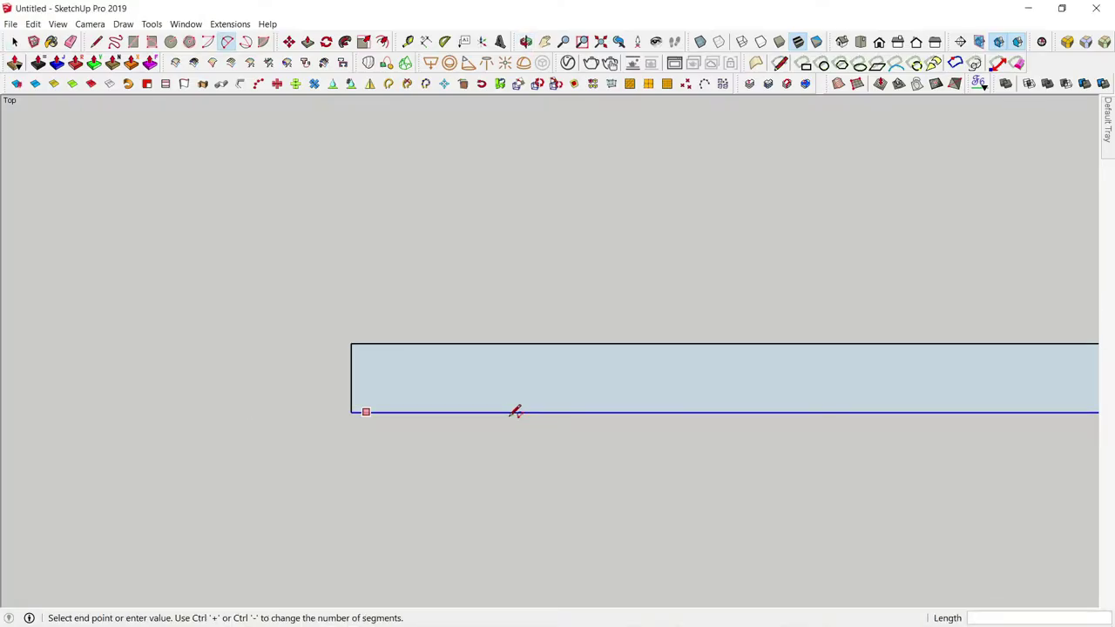
scroll(510, 409, down, 2)
scroll(511, 415, down, 2)
middle_drag(514, 413, 448, 490)
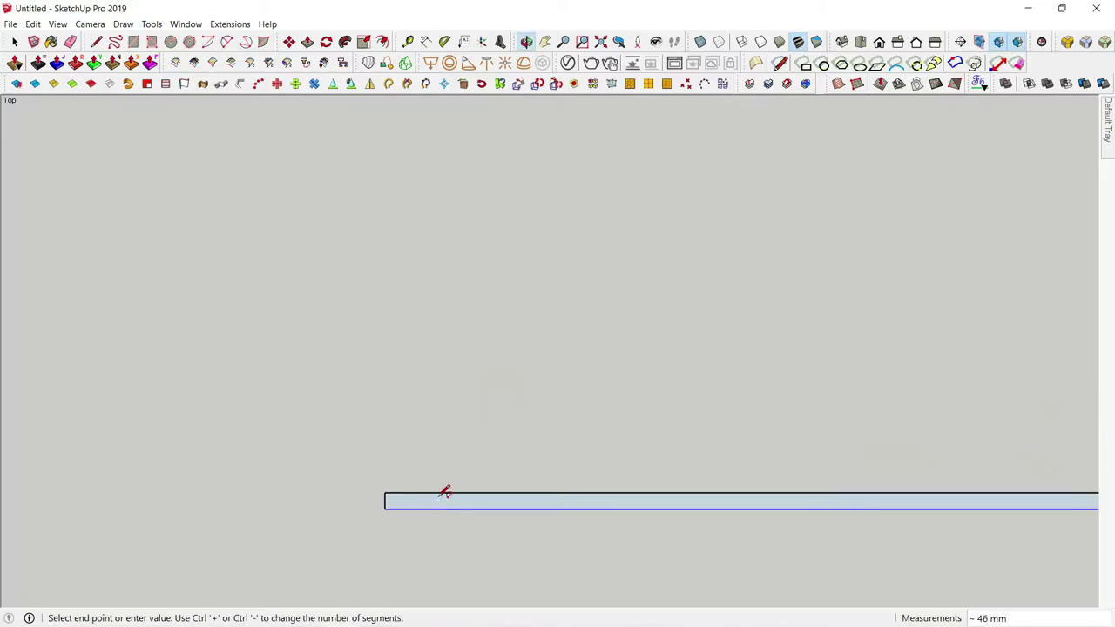
scroll(446, 488, down, 2)
scroll(441, 493, up, 1)
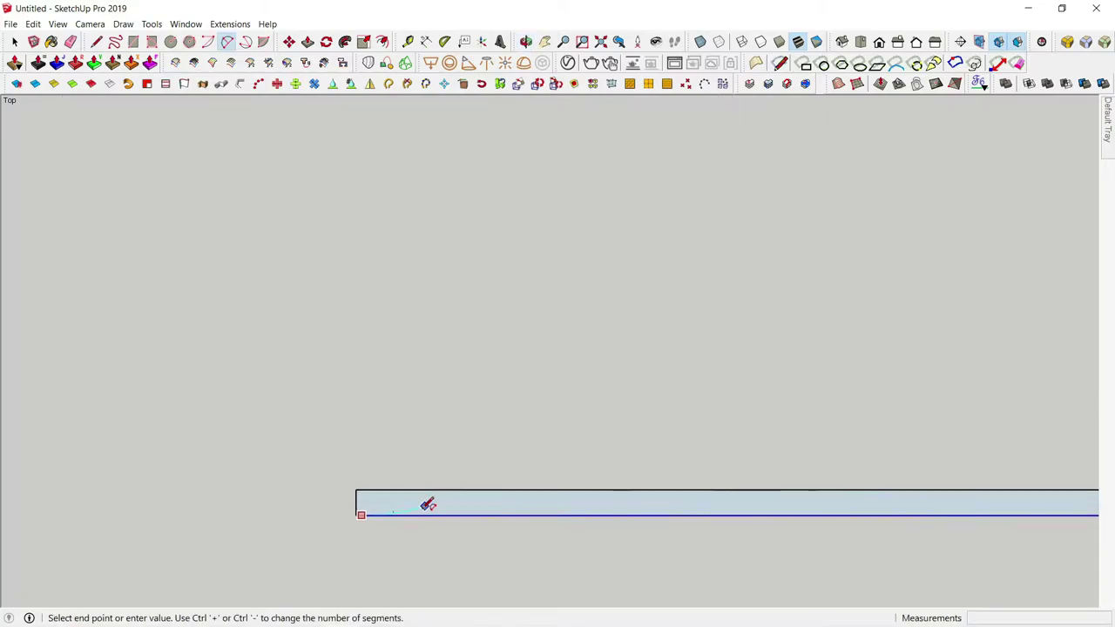
scroll(428, 505, up, 1)
scroll(415, 516, up, 1)
click(411, 521)
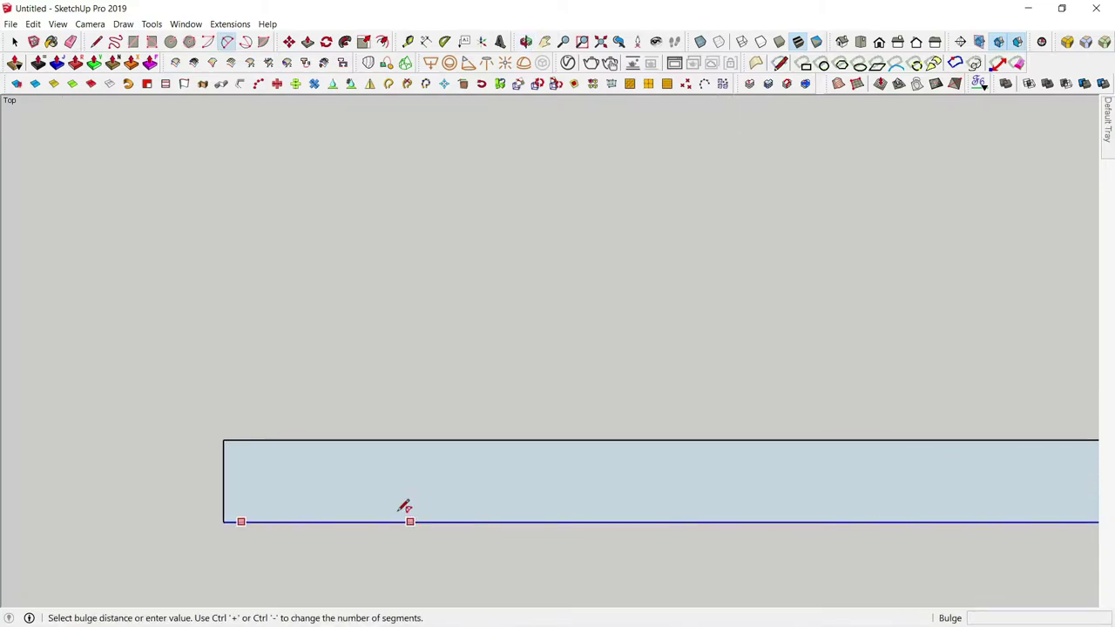
click(364, 465)
- Set the arc to 30 segments in Entity Info
key(space)
click(366, 482)
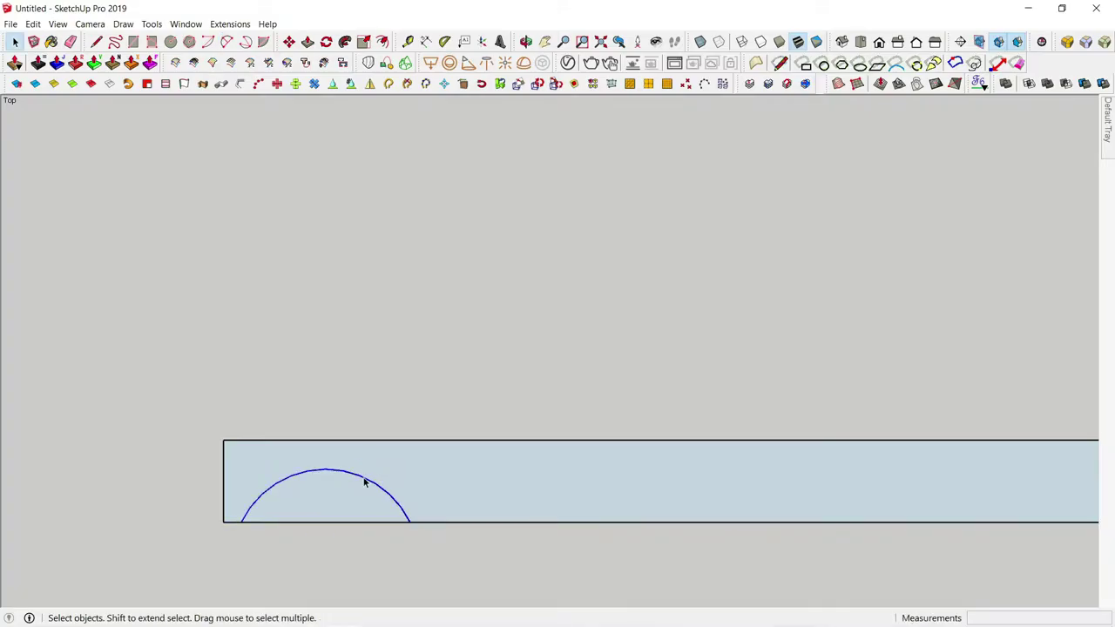
right_click(368, 483)
click(430, 170)
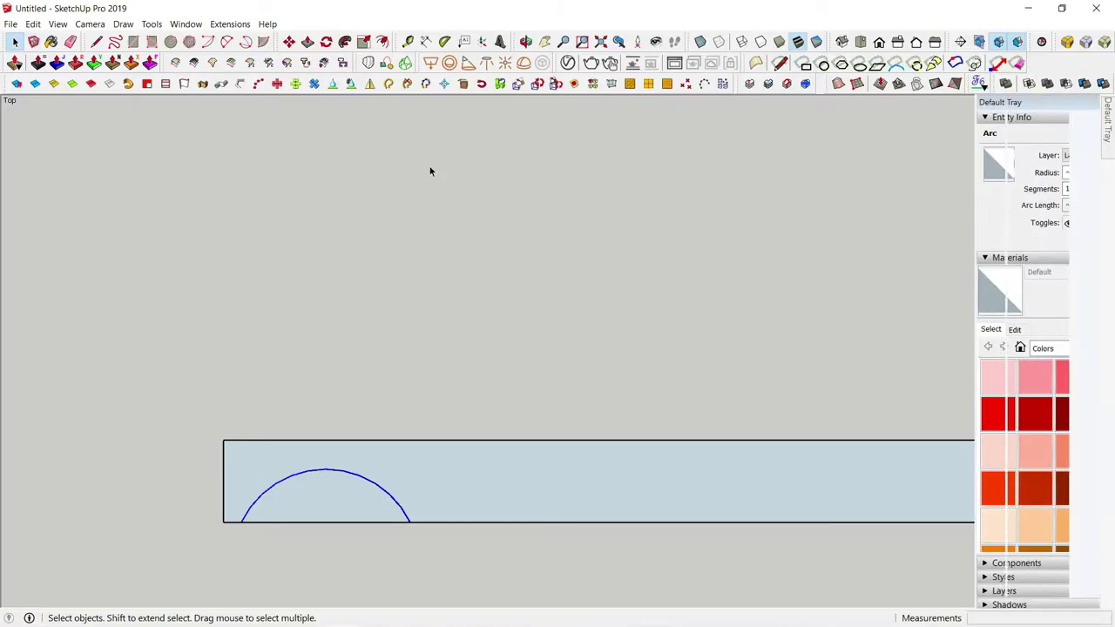
click(1008, 188)
text(30)
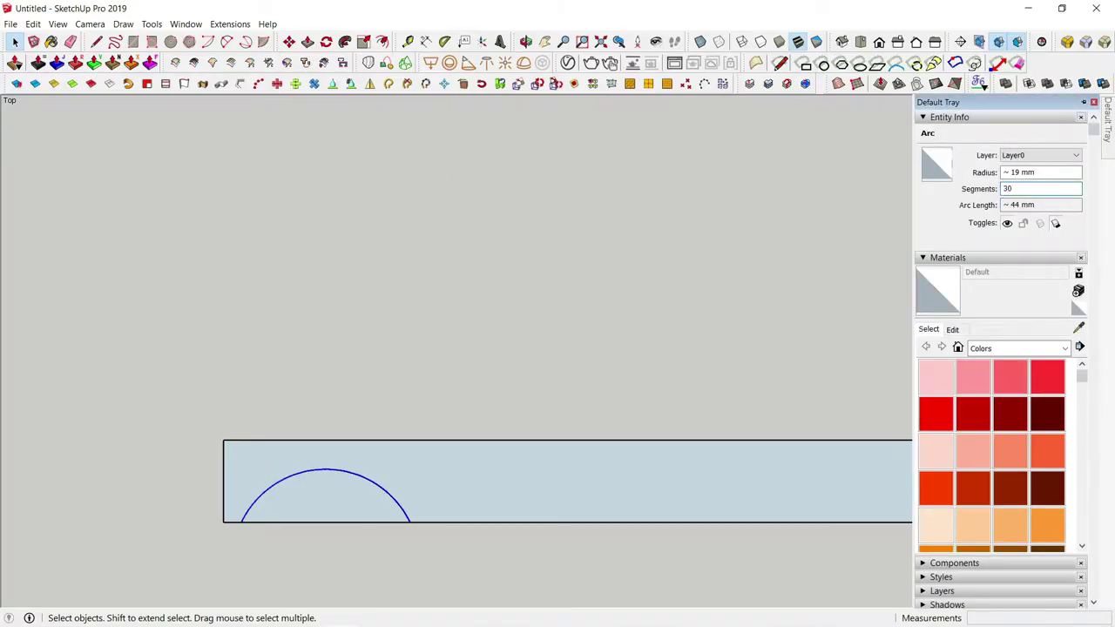
click(800, 308)
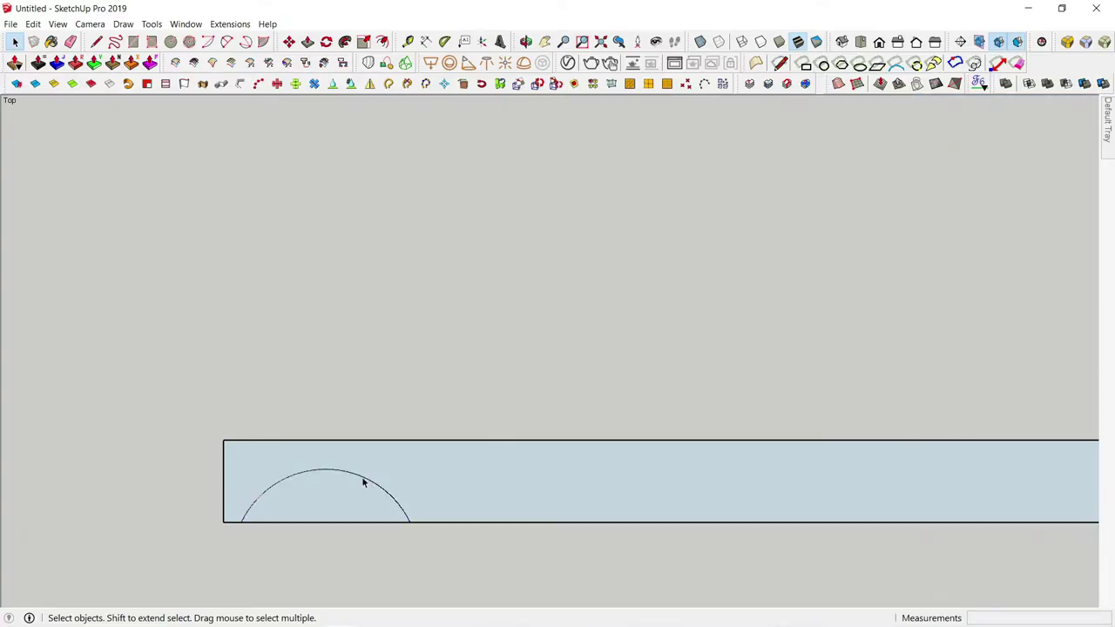
- Copy the arc 50 mm to the right and array it 100x along the strip's edge
key(m)
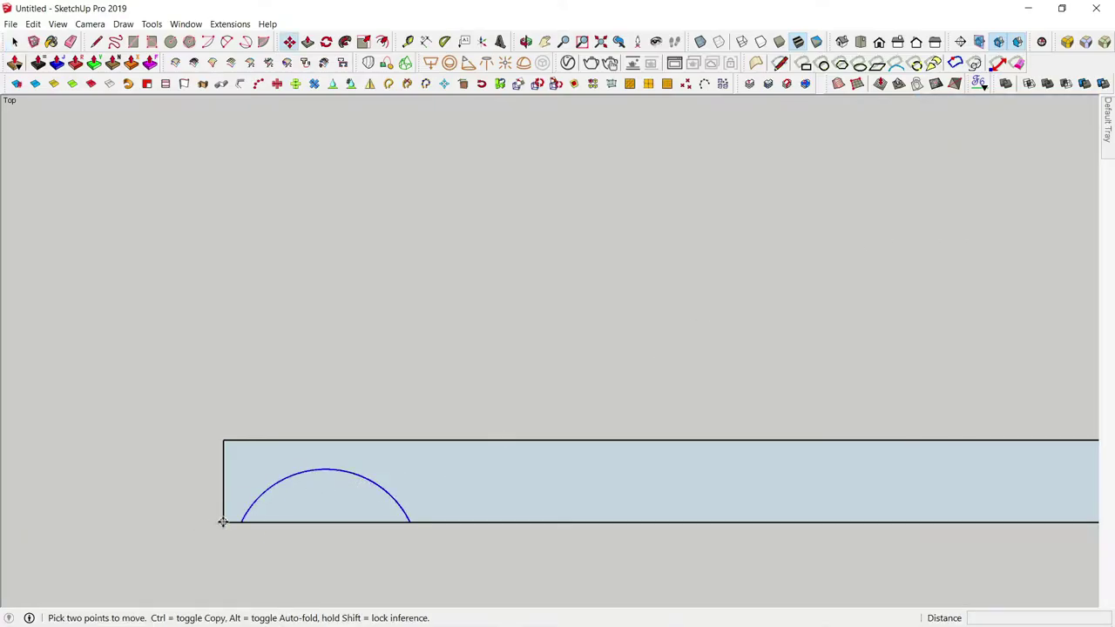
key(ctrl)
click(223, 523)
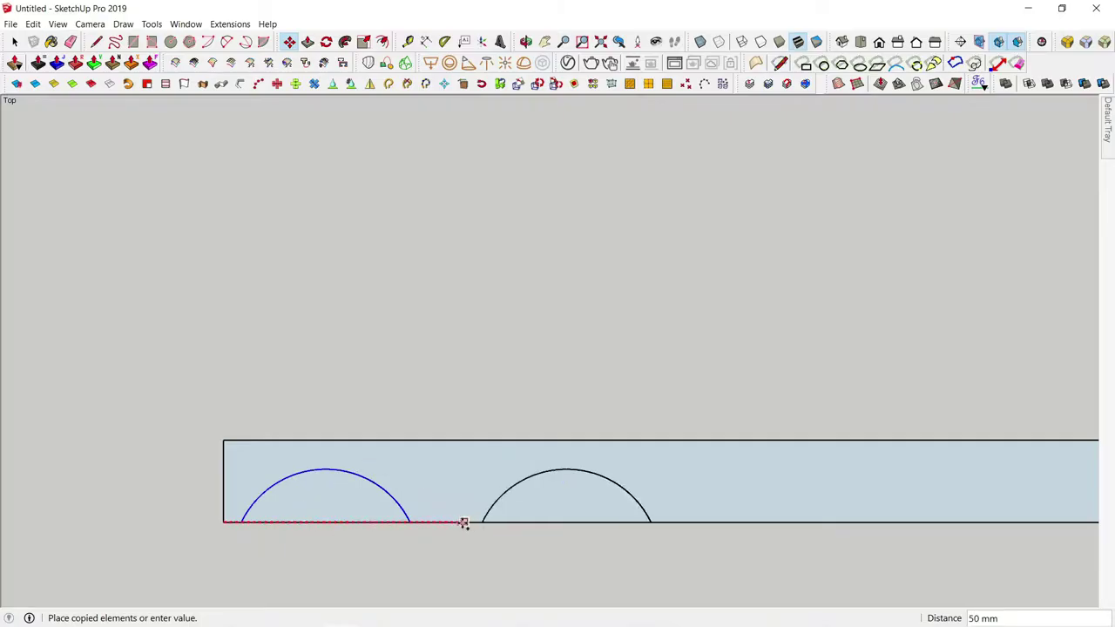
click(410, 521)
text(100)
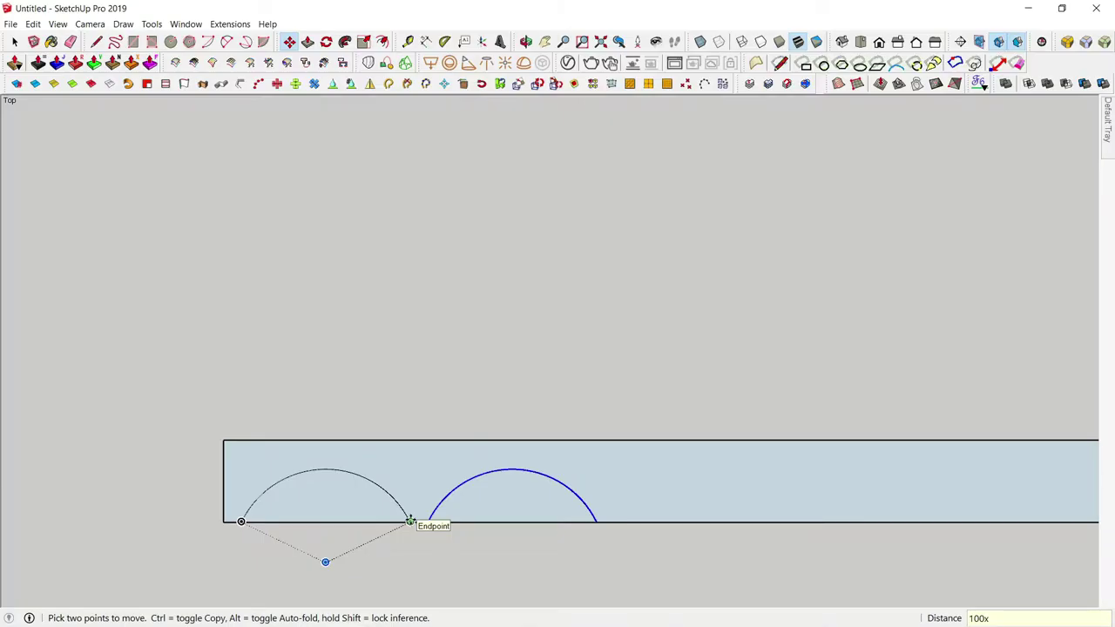
key(Return)
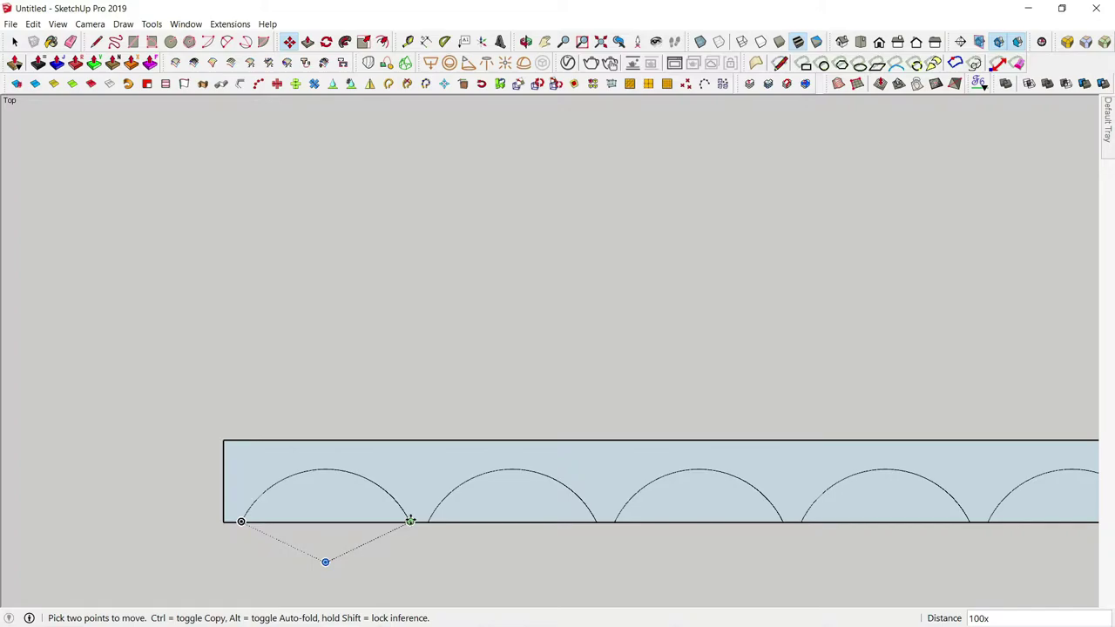
scroll(468, 426, down, 2)
key(space)
scroll(468, 427, down, 3)
scroll(598, 389, down, 3)
scroll(382, 399, down, 2)
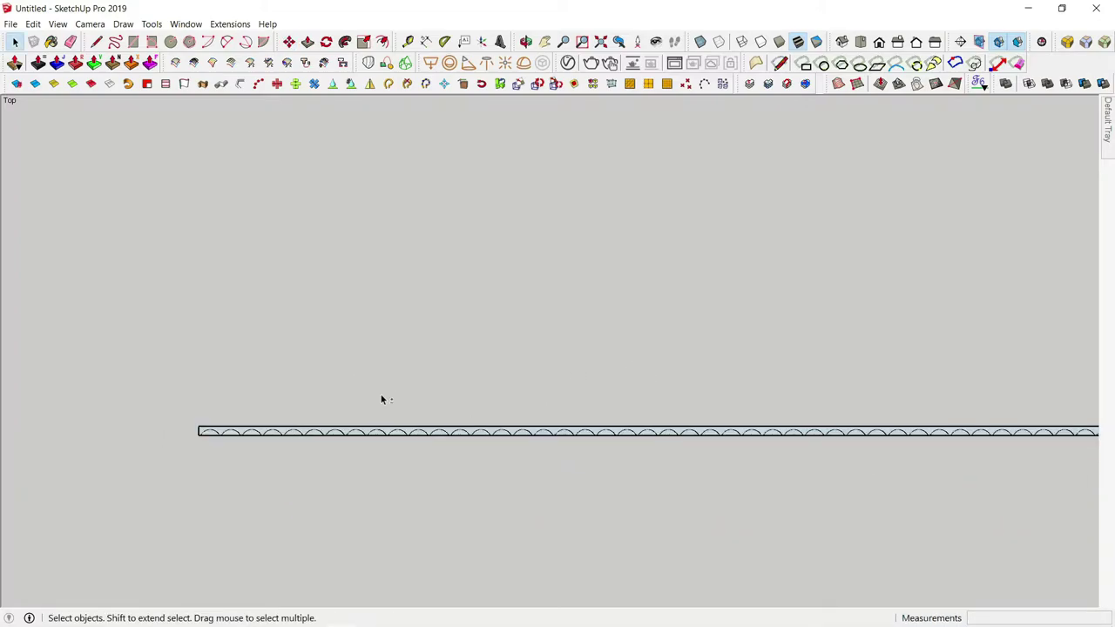
scroll(381, 399, down, 2)
scroll(424, 406, down, 2)
scroll(663, 427, up, 2)
- Window-select the arc copies beyond the strip's right end and delete them
scroll(732, 427, up, 4)
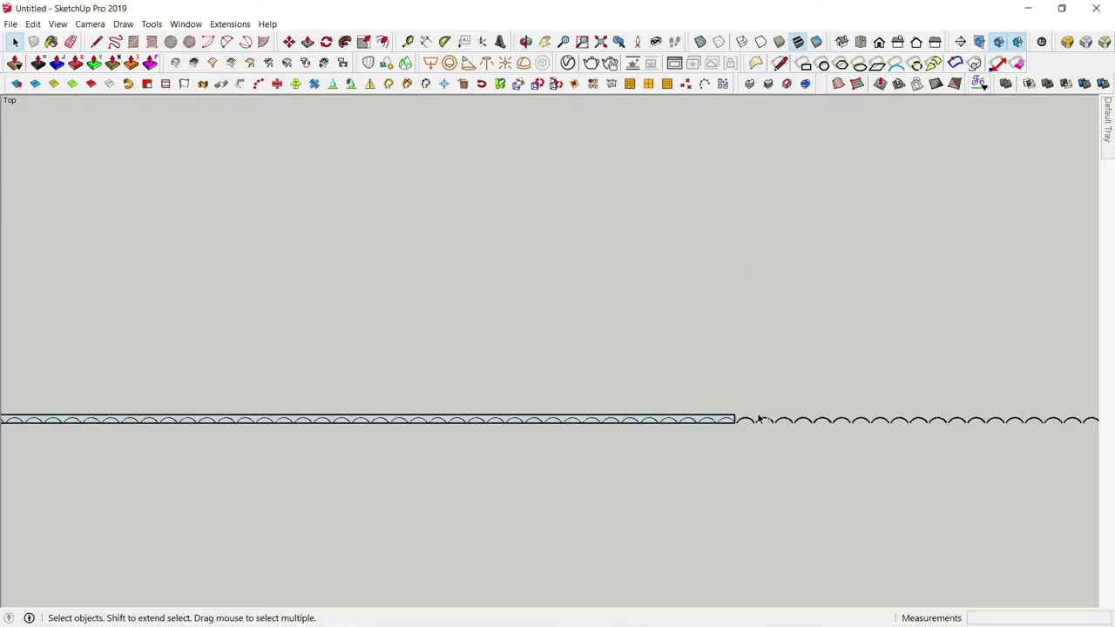
shift+middle_drag(760, 420, 486, 411)
drag(637, 444, 922, 502)
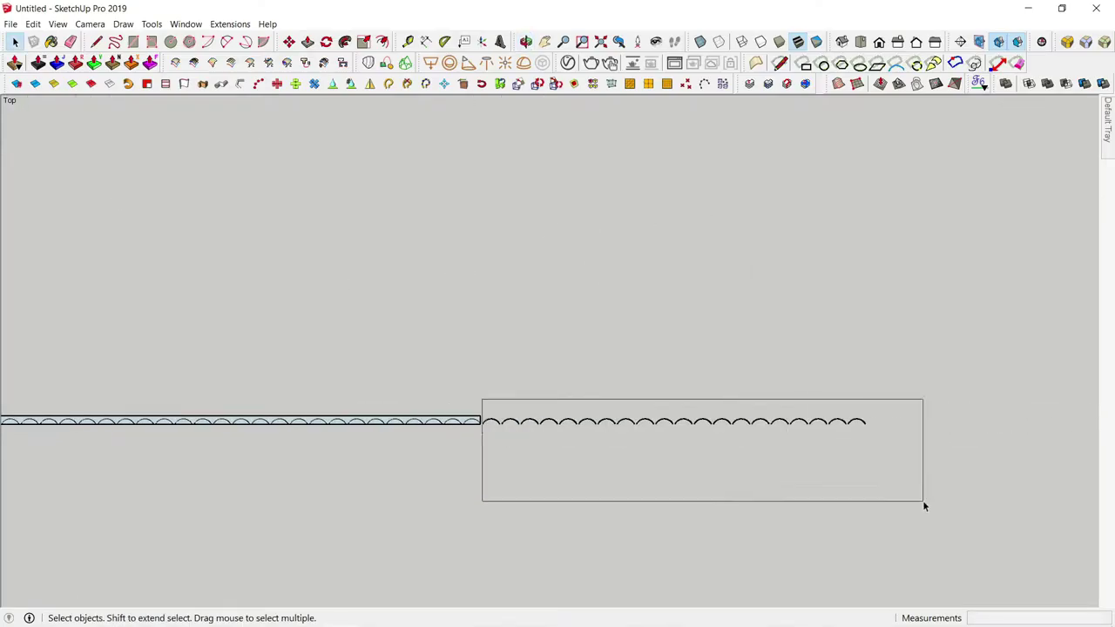
key(Delete)
scroll(481, 409, up, 2)
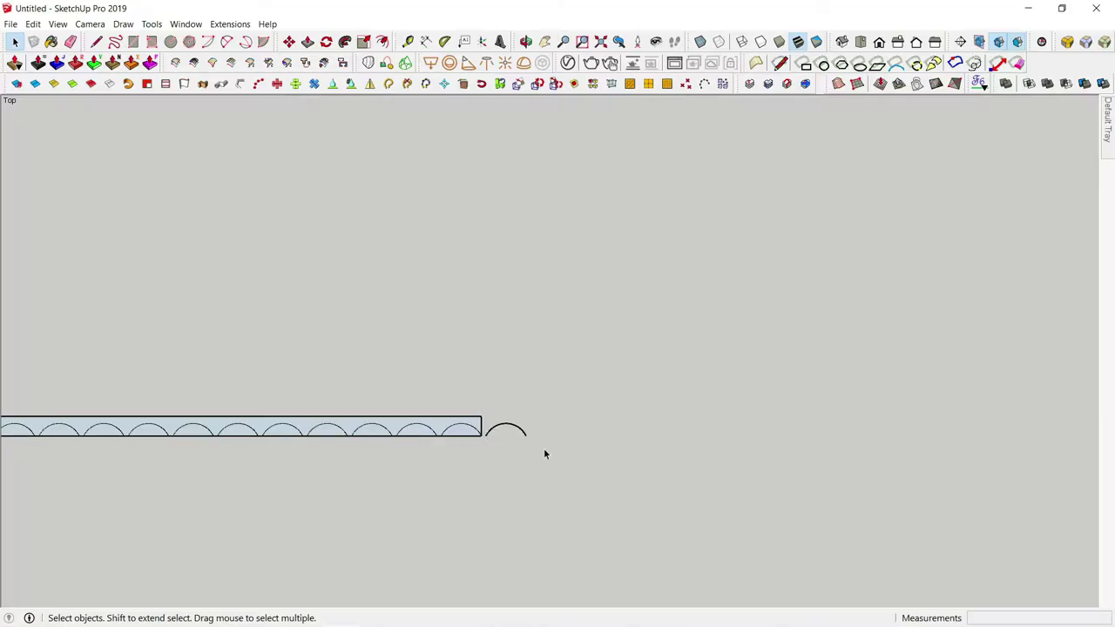
mouse_move(518, 386)
middle_down()
mouse_move(867, 379)
mouse_move(468, 478)
middle_up()
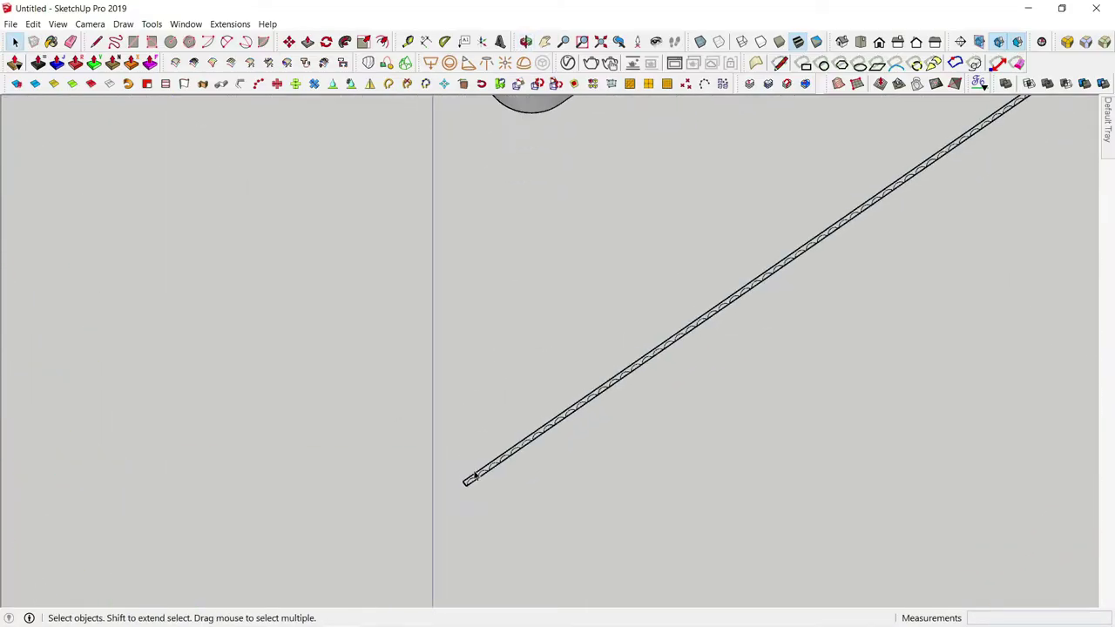
- Zoom in on the strip, then select and deselect the first semicircular arch face
scroll(466, 501, up, 2)
scroll(468, 488, up, 2)
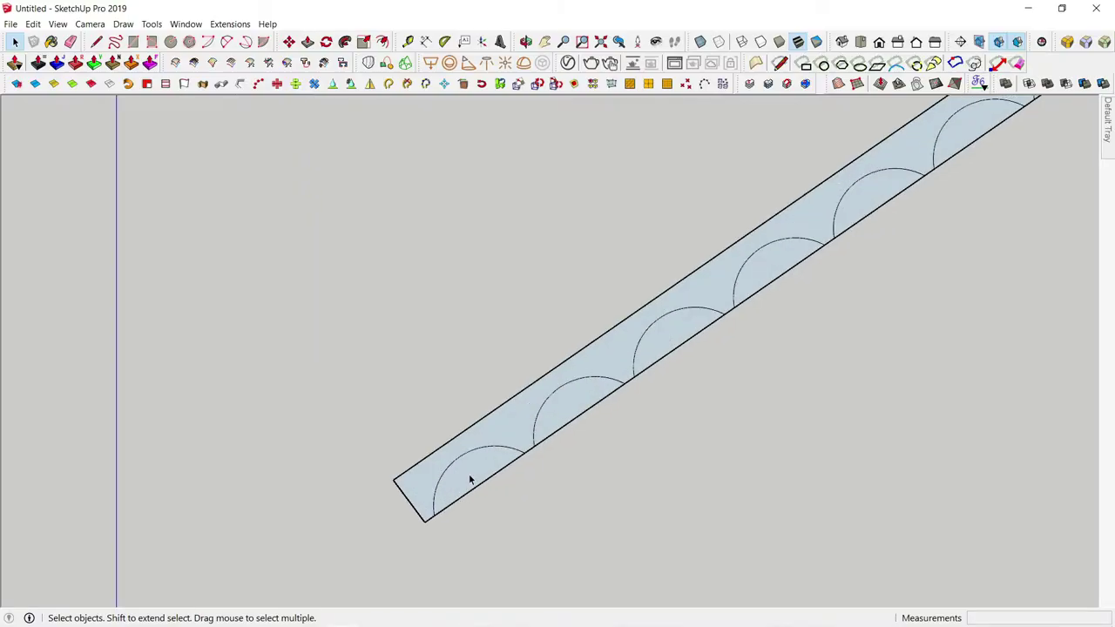
click(481, 477)
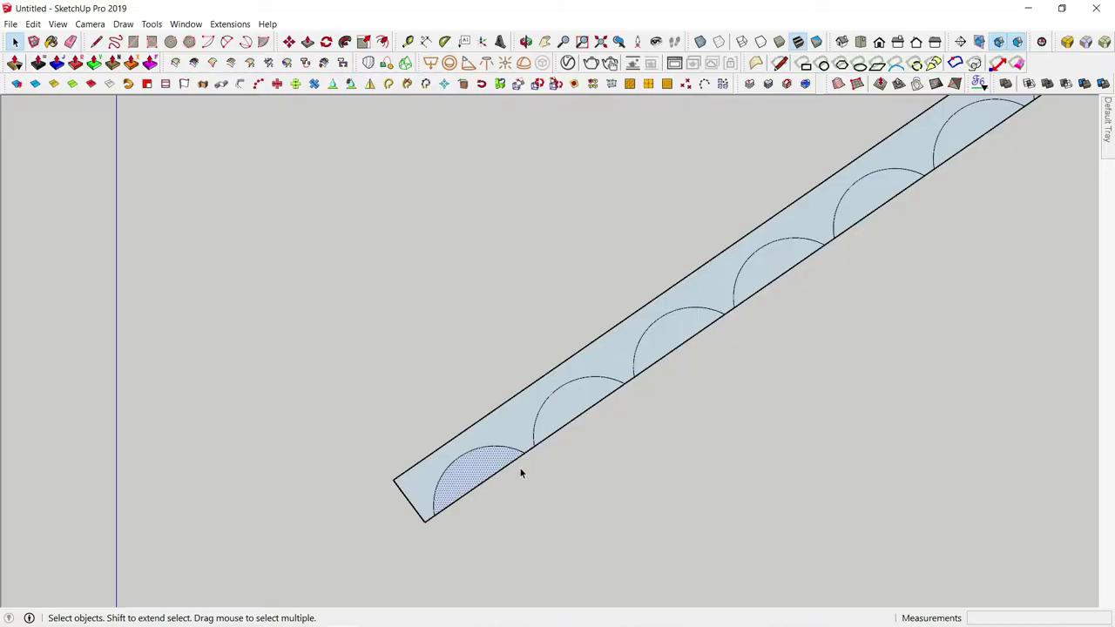
click(521, 474)
click(560, 432)
click(565, 436)
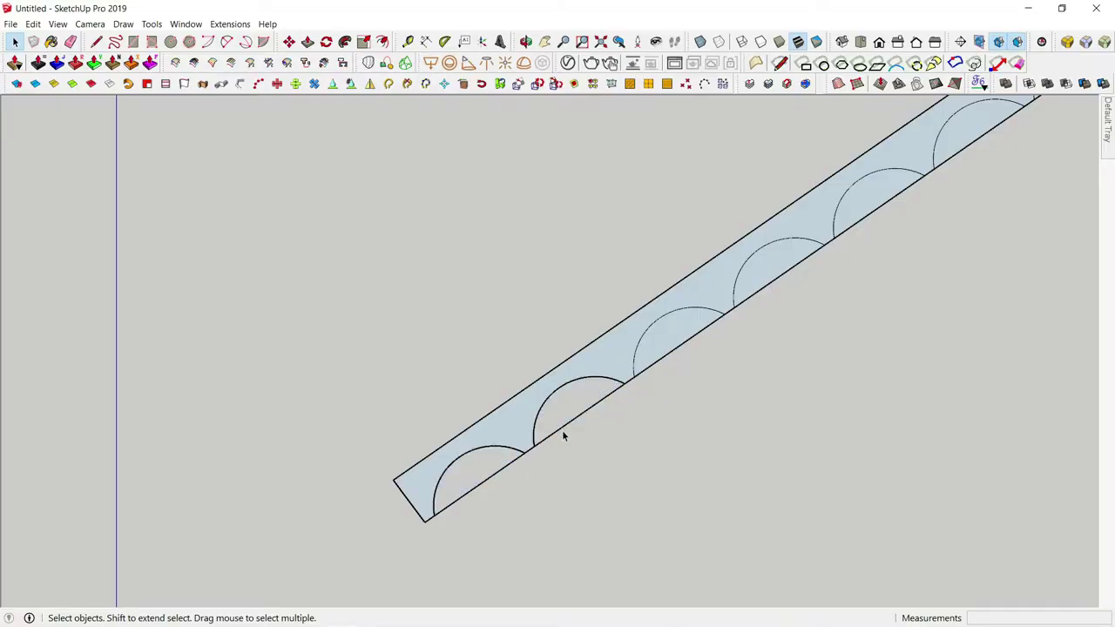
- Erase the chord lines under the first seven arches, turning them into semicircular notches
key(e)
click(498, 469)
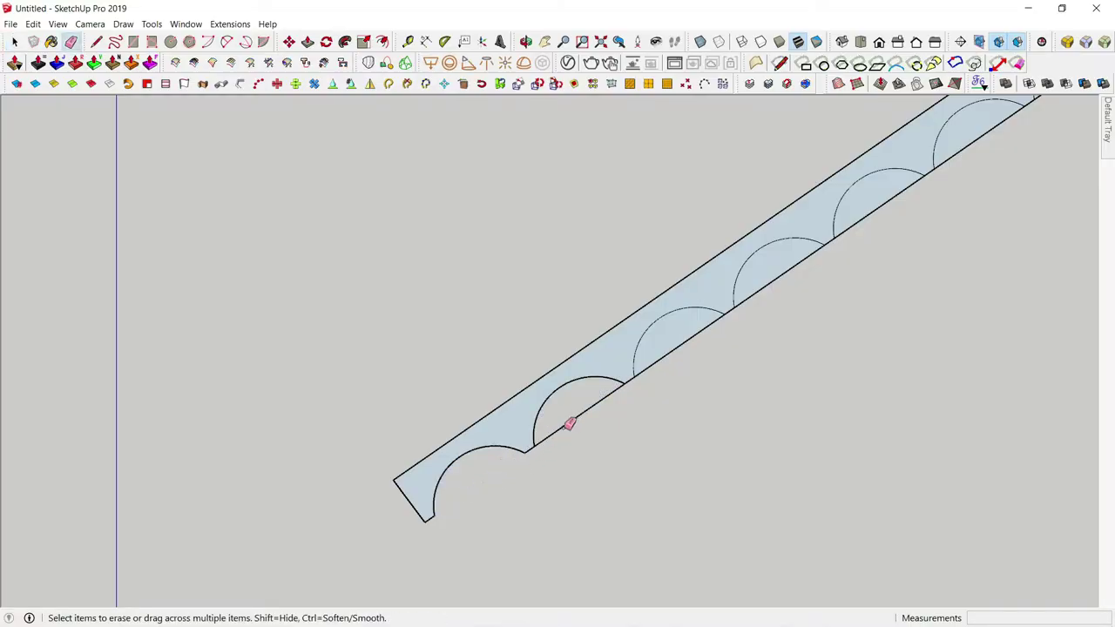
click(694, 341)
click(784, 276)
shift+middle_drag(834, 325, 620, 463)
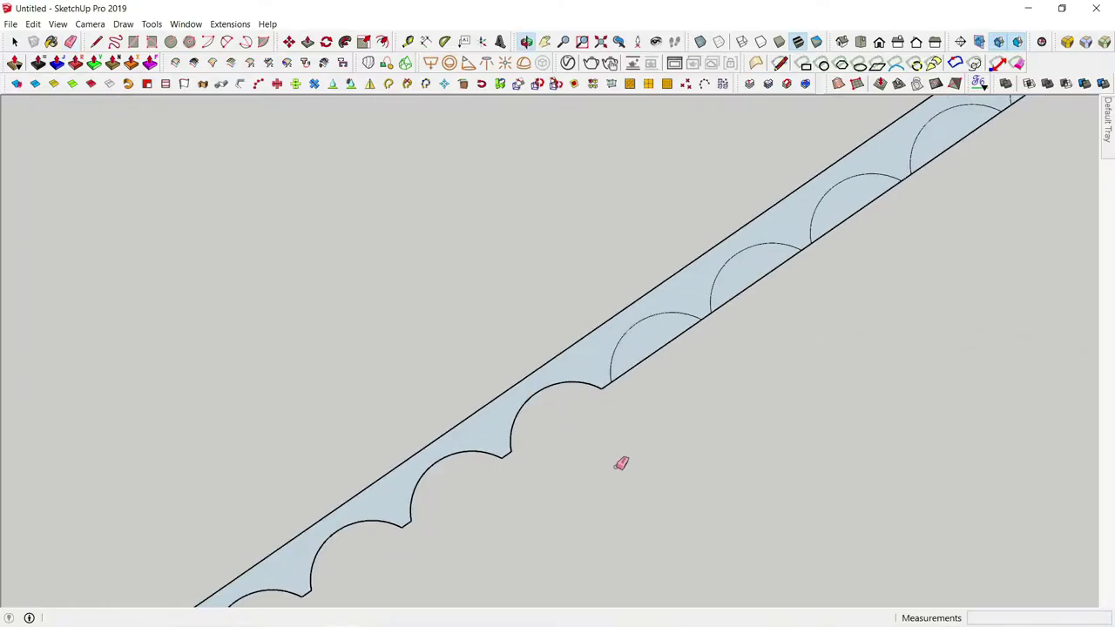
click(676, 336)
click(772, 269)
click(873, 200)
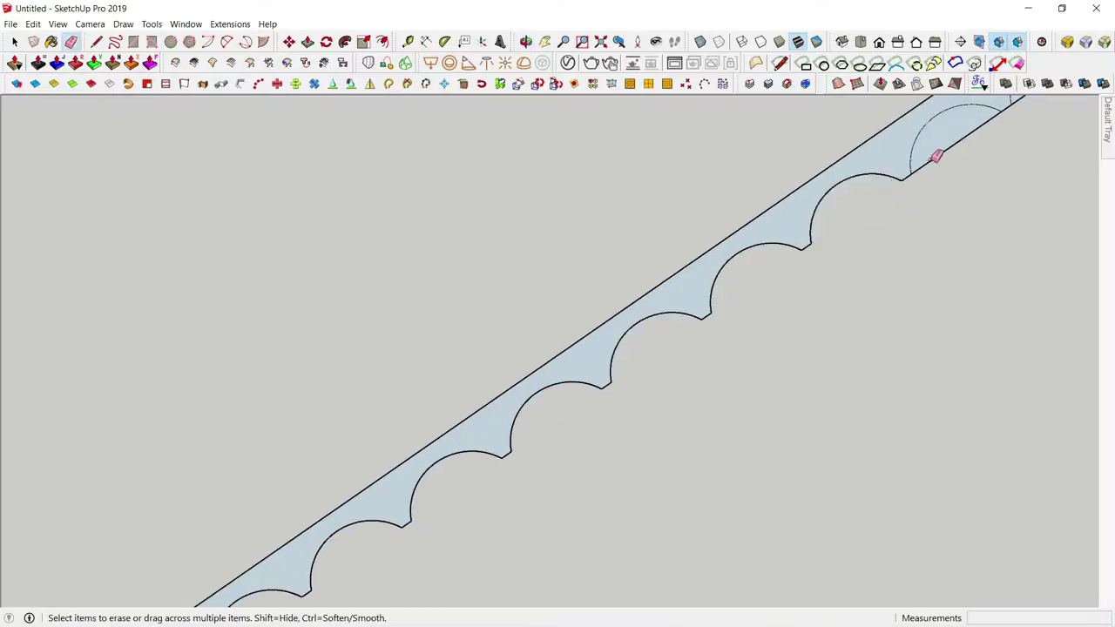
click(936, 154)
- Erase the remaining arch chords along the strip to its far end
mouse_move(946, 200)
shift+middle_down()
mouse_move(622, 336)
mouse_move(524, 393)
shift+middle_up()
drag(524, 393, 624, 329)
shift+middle_drag(625, 329, 568, 444)
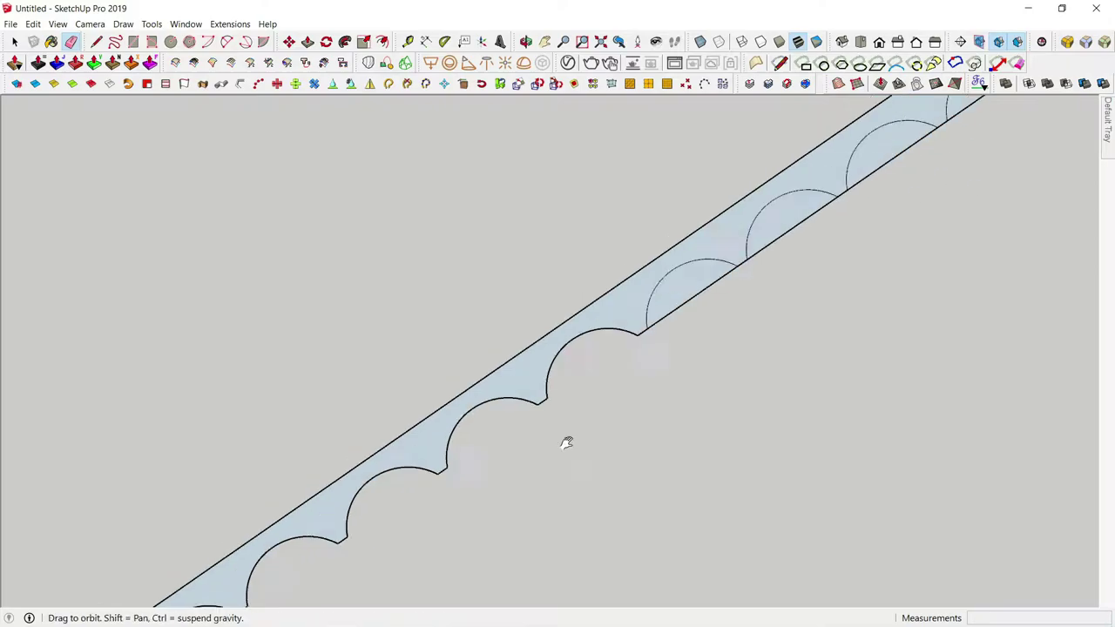
drag(741, 242, 840, 172)
shift+middle_drag(936, 110, 624, 295)
drag(624, 295, 725, 226)
mouse_move(802, 204)
shift+middle_down()
mouse_move(591, 221)
mouse_move(575, 287)
shift+middle_up()
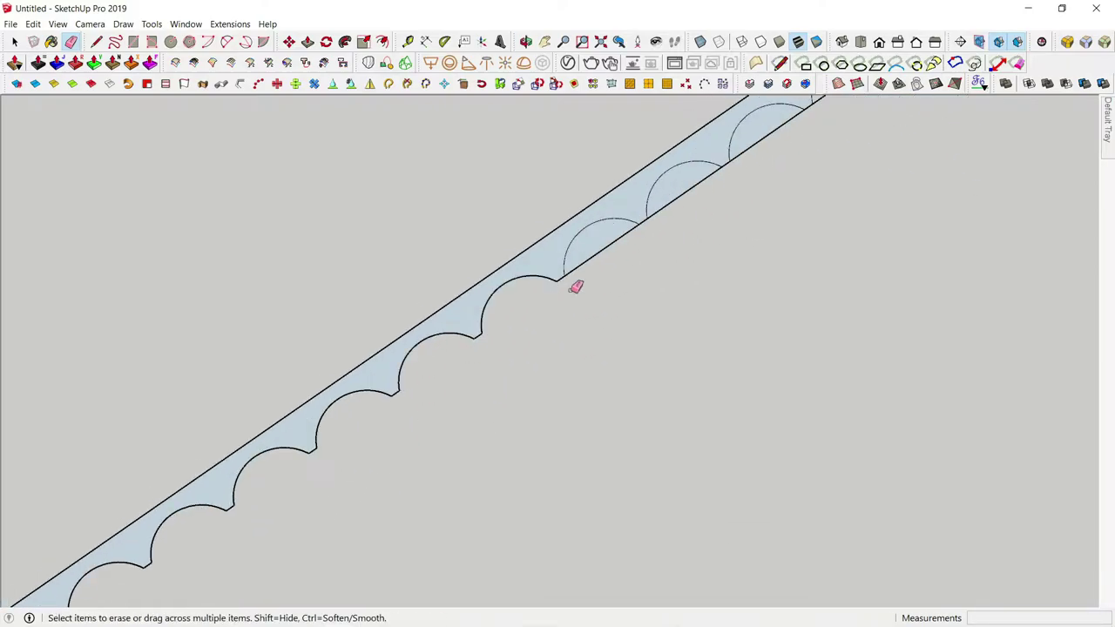
drag(575, 287, 723, 175)
scroll(764, 281, down, 3)
scroll(607, 374, up, 2)
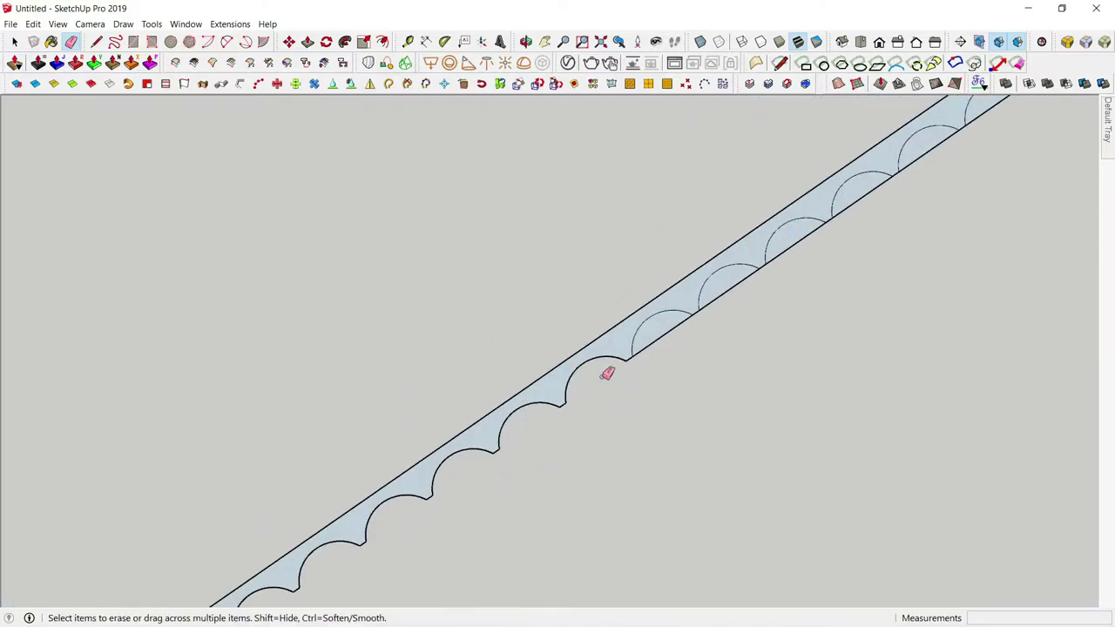
shift+middle_drag(608, 381, 672, 374)
scroll(504, 462, down, 5)
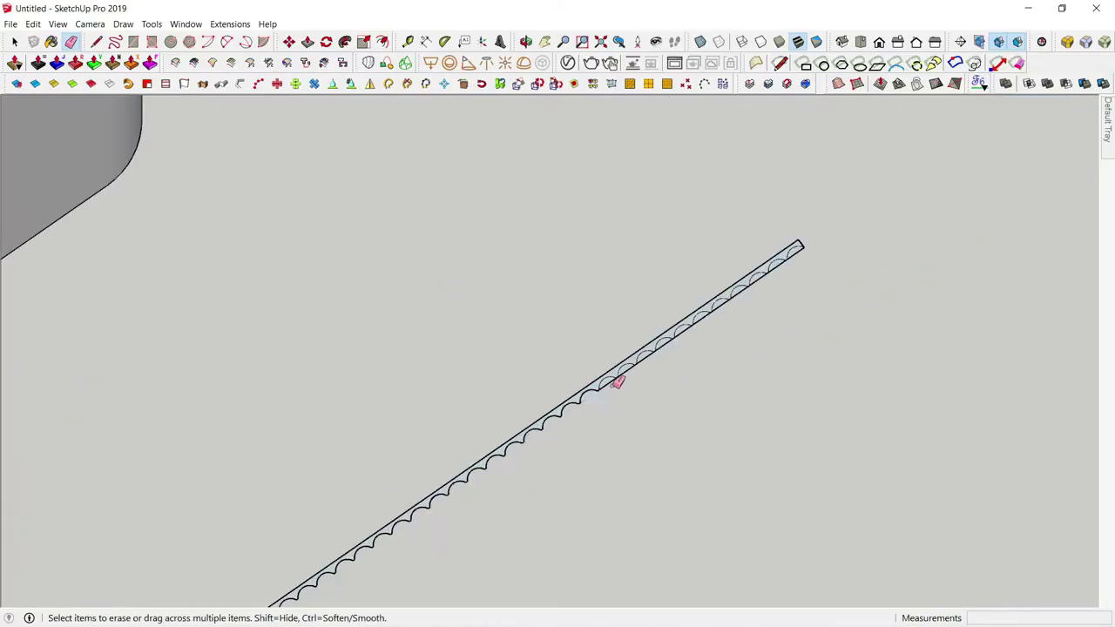
scroll(618, 382, up, 1)
drag(689, 328, 888, 186)
shift+middle_drag(261, 609, 572, 448)
key(space)
- Push/Pull the scalloped strip face upward into a tall panel of vertical ribbed fins
key(p)
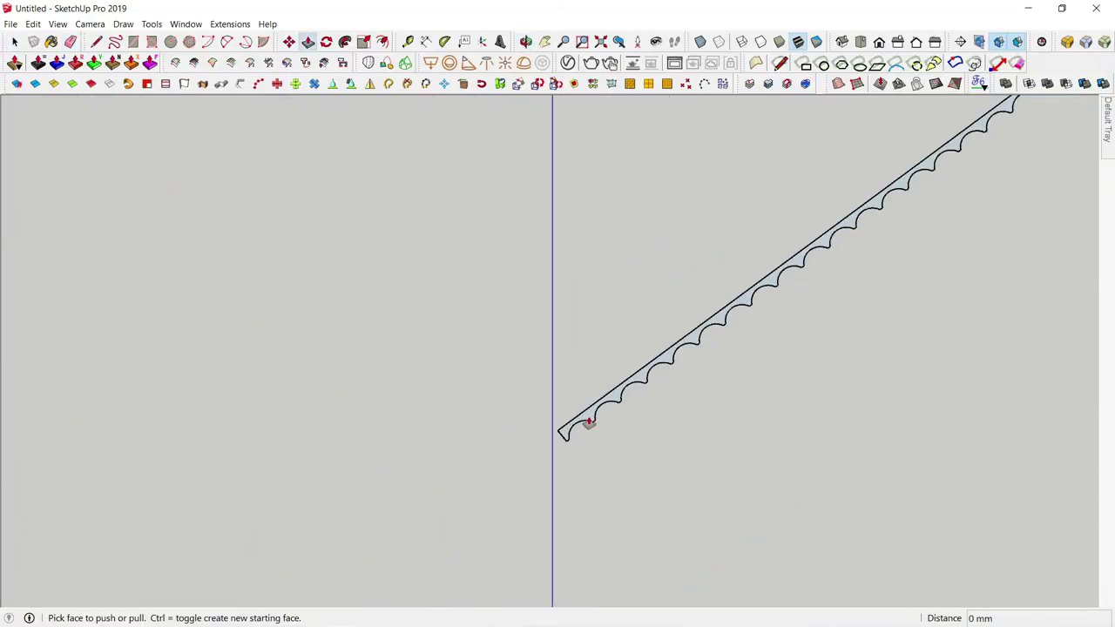
click(589, 422)
click(589, 384)
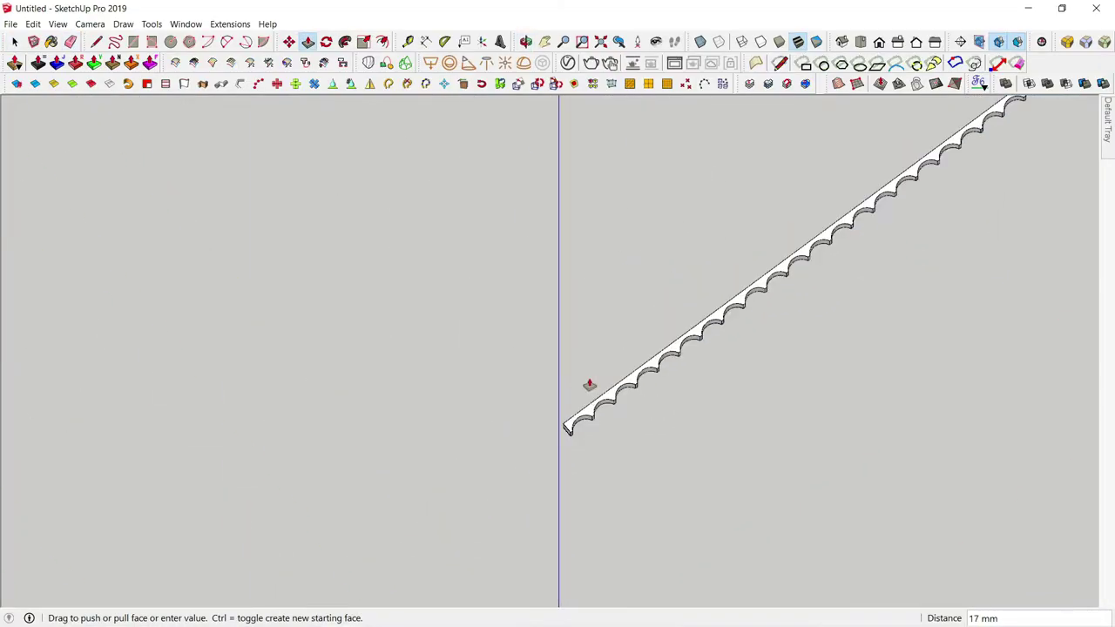
middle_drag(587, 323, 588, 274)
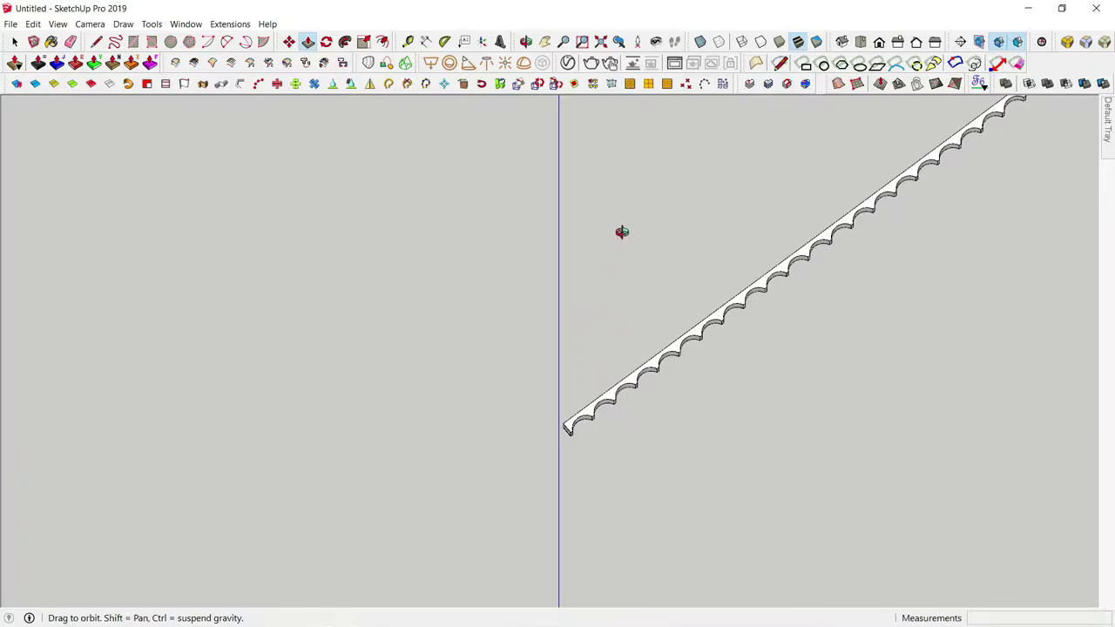
scroll(558, 349, down, 3)
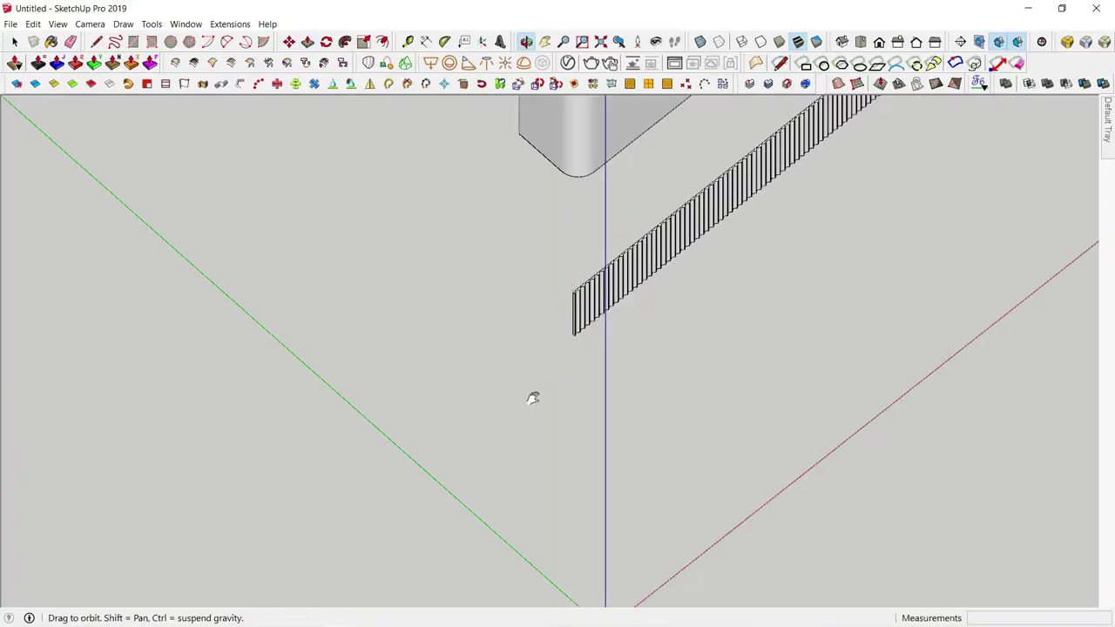
middle_drag(532, 396, 541, 383)
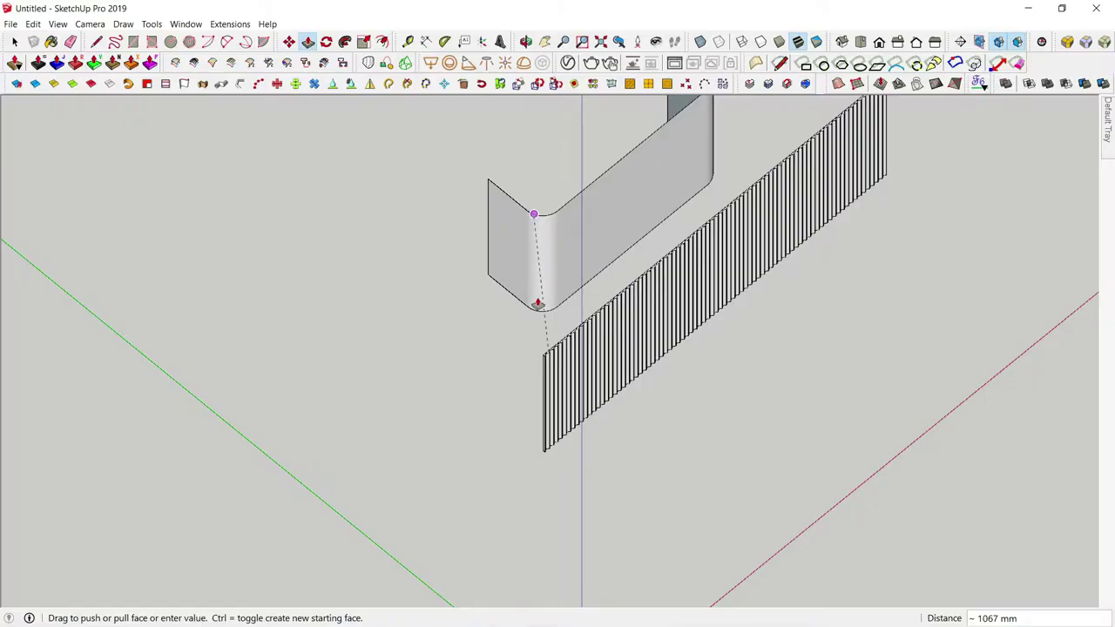
- Select the finished ribbed panel, viewed front-on beside the curved U-shaped wall
key(space)
middle_drag(622, 413, 759, 515)
click(535, 393)
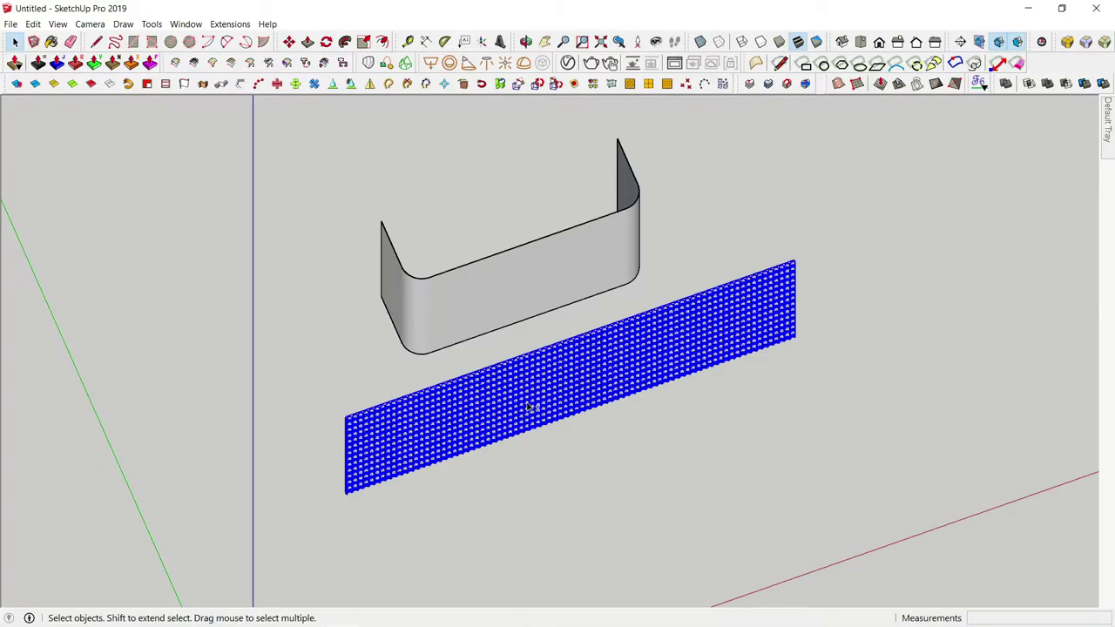
mouse_move(529, 409)
middle_down()
mouse_move(827, 379)
mouse_move(444, 279)
mouse_move(507, 317)
mouse_move(718, 294)
mouse_move(659, 323)
mouse_move(852, 319)
mouse_move(365, 428)
mouse_move(549, 256)
mouse_move(476, 302)
middle_up()
scroll(405, 299, up, 3)
- Copy the U-shaped curved wall off to the right along the red axis
click(476, 299)
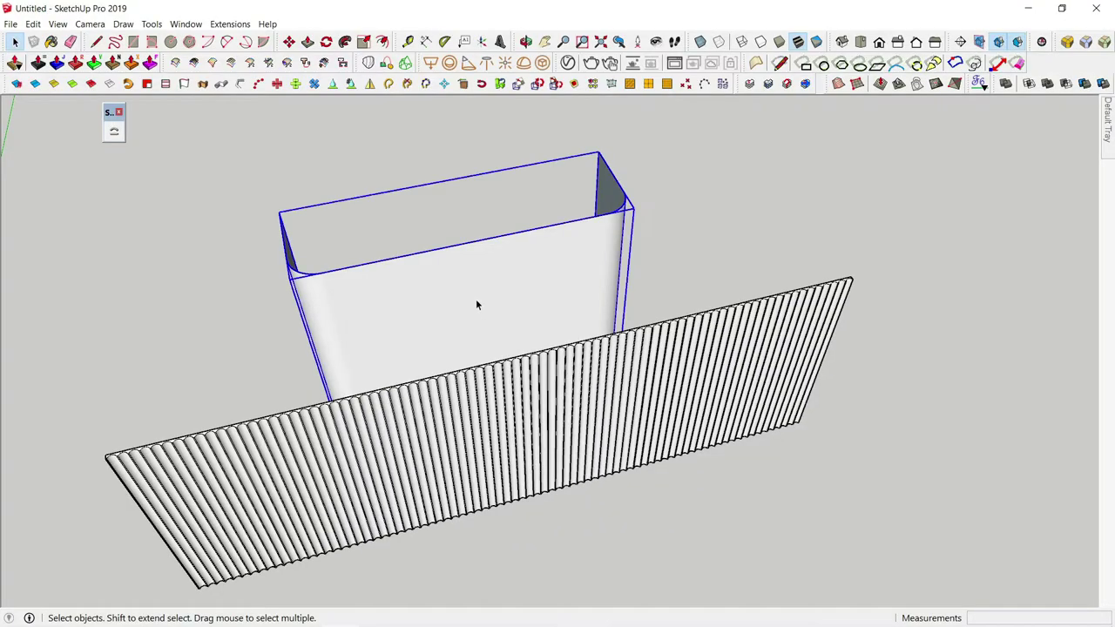
key(m)
click(475, 298)
key(ctrl)
scroll(672, 241, down, 3)
middle_drag(672, 241, 343, 305)
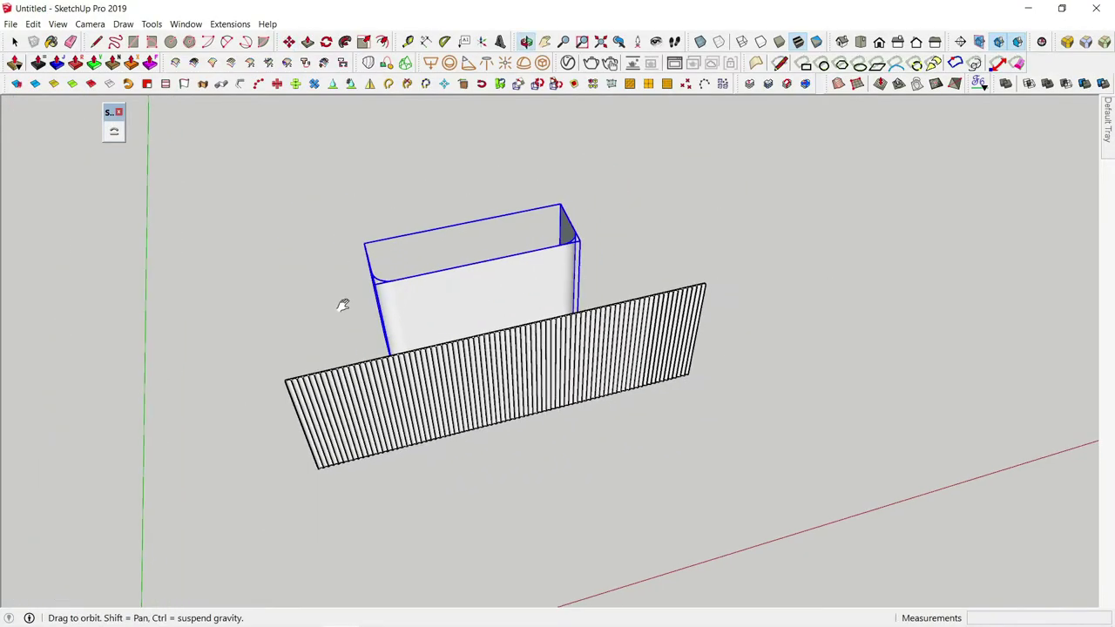
shift+middle_drag(702, 250, 386, 301)
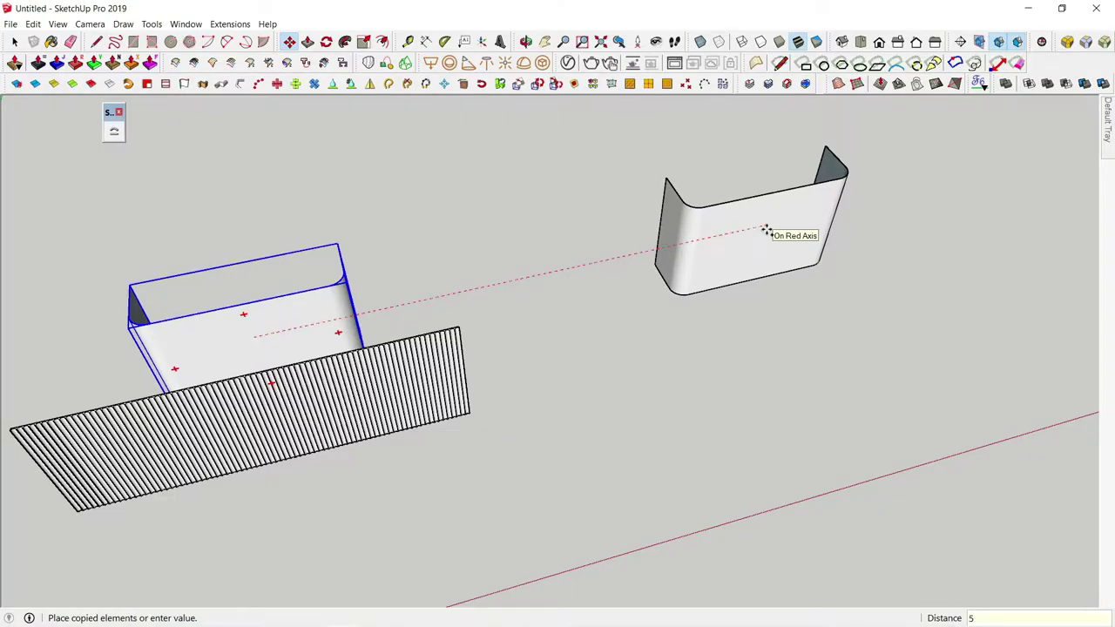
click(765, 230)
- Inside the copied group, delete the curved face and upper edges, leaving the U base outline
key(space)
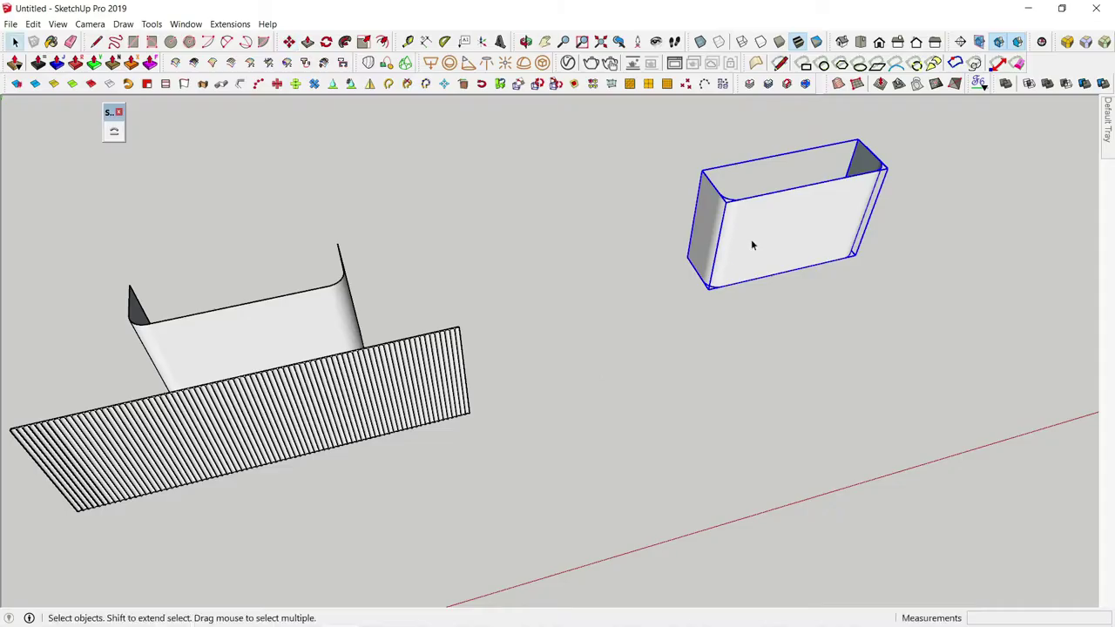
double_click(761, 239)
mouse_move(760, 240)
middle_down()
mouse_move(706, 194)
mouse_move(826, 291)
middle_up()
click(826, 290)
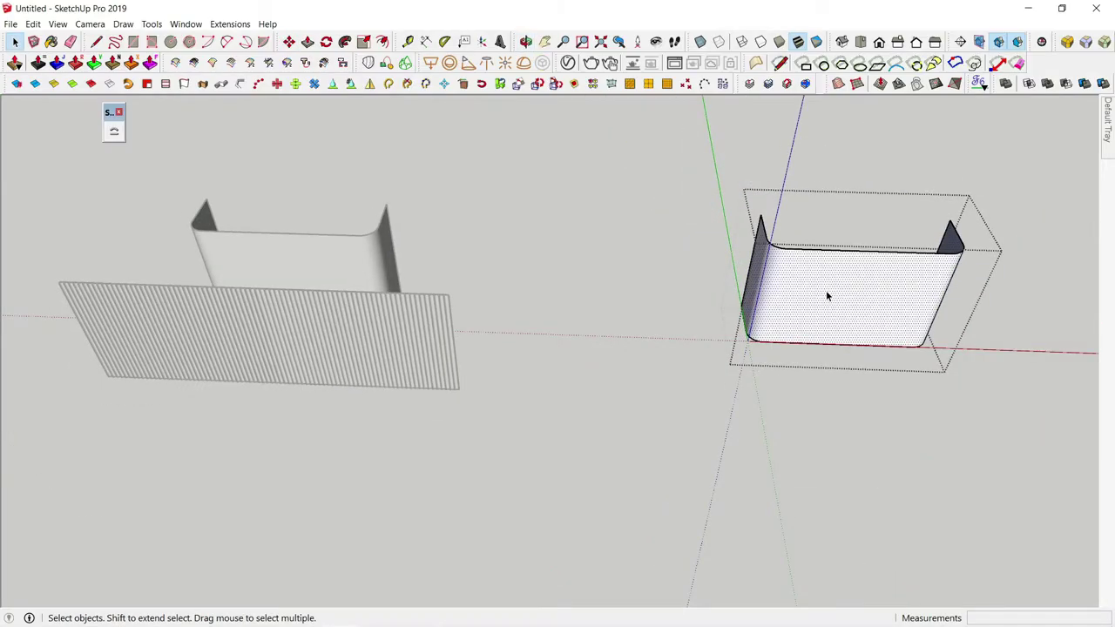
key(Delete)
key(Delete)
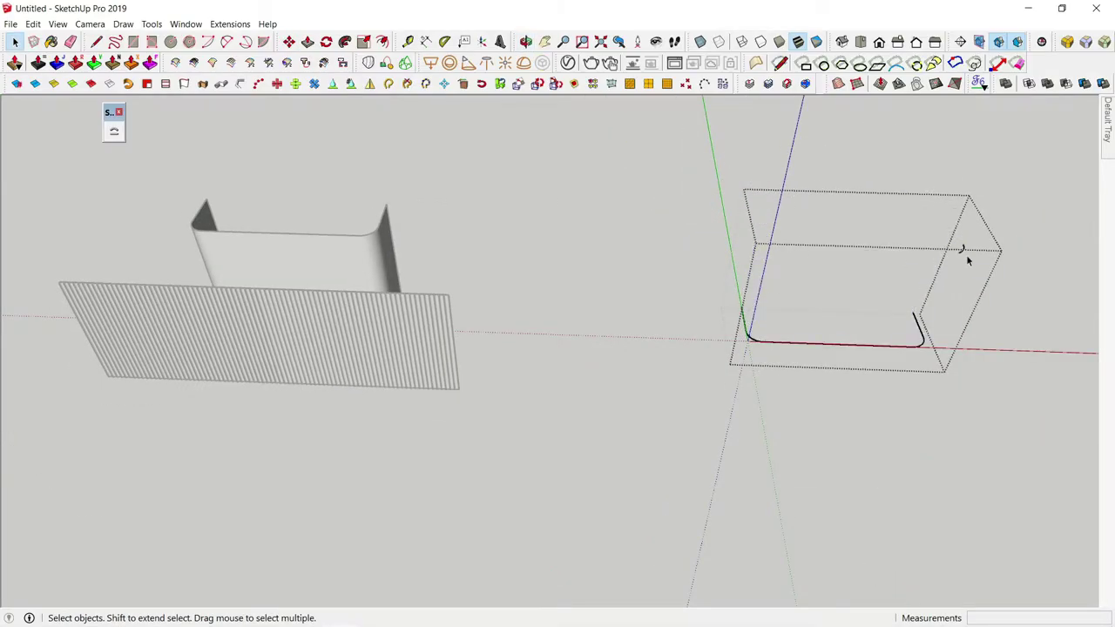
key(Delete)
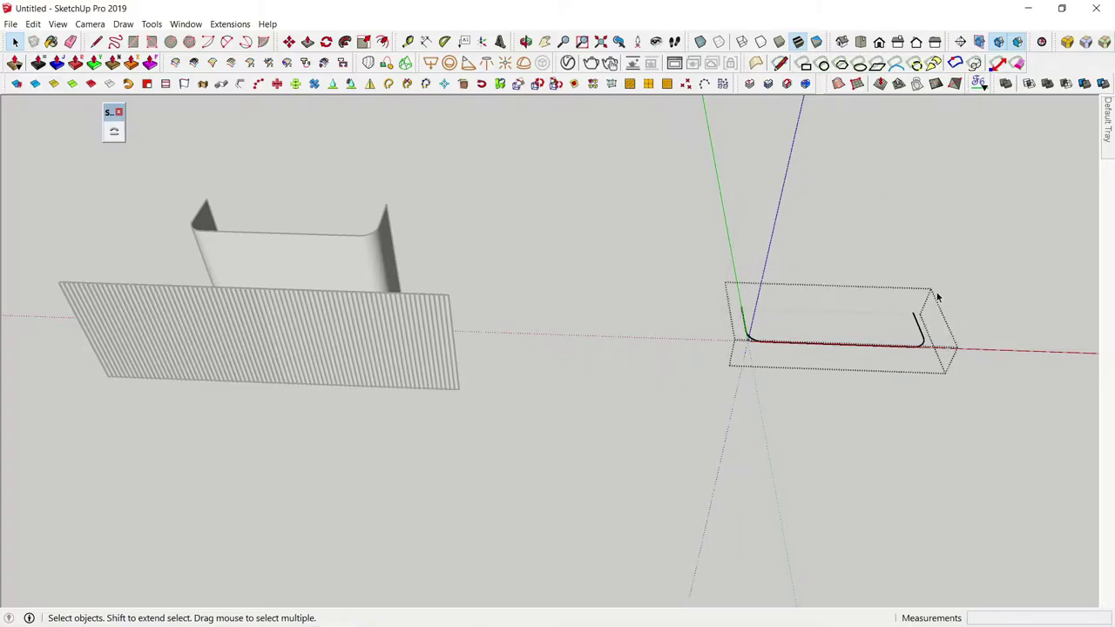
click(892, 351)
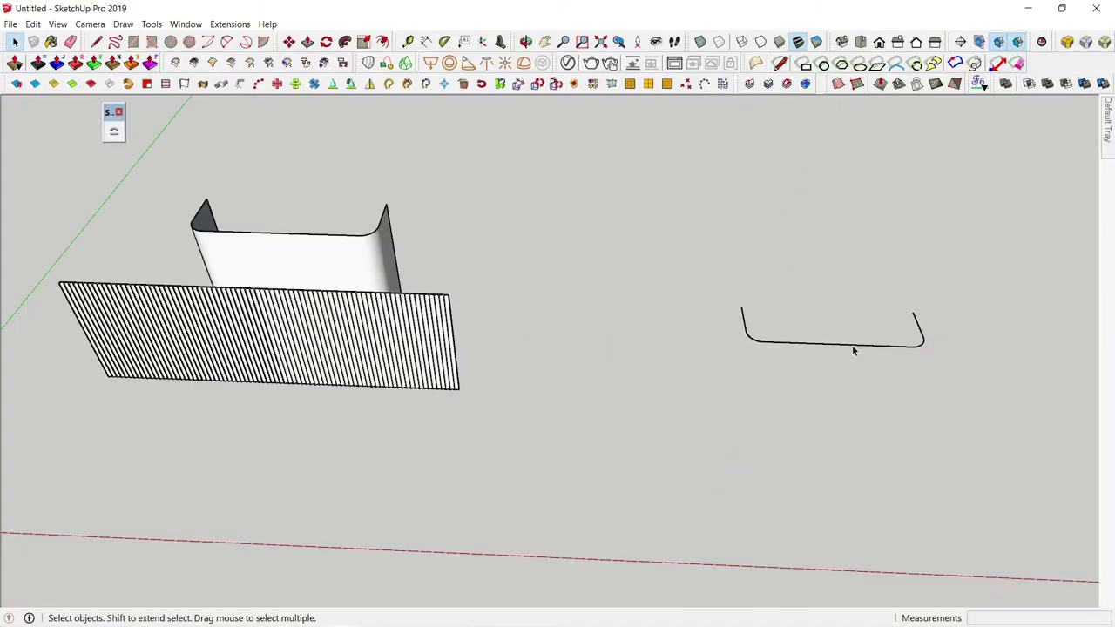
right_click(851, 342)
- Explode the copied U outline group and select the ribbed panel, viewed edge-on
click(898, 368)
click(384, 364)
scroll(384, 365, up, 3)
scroll(408, 355, up, 2)
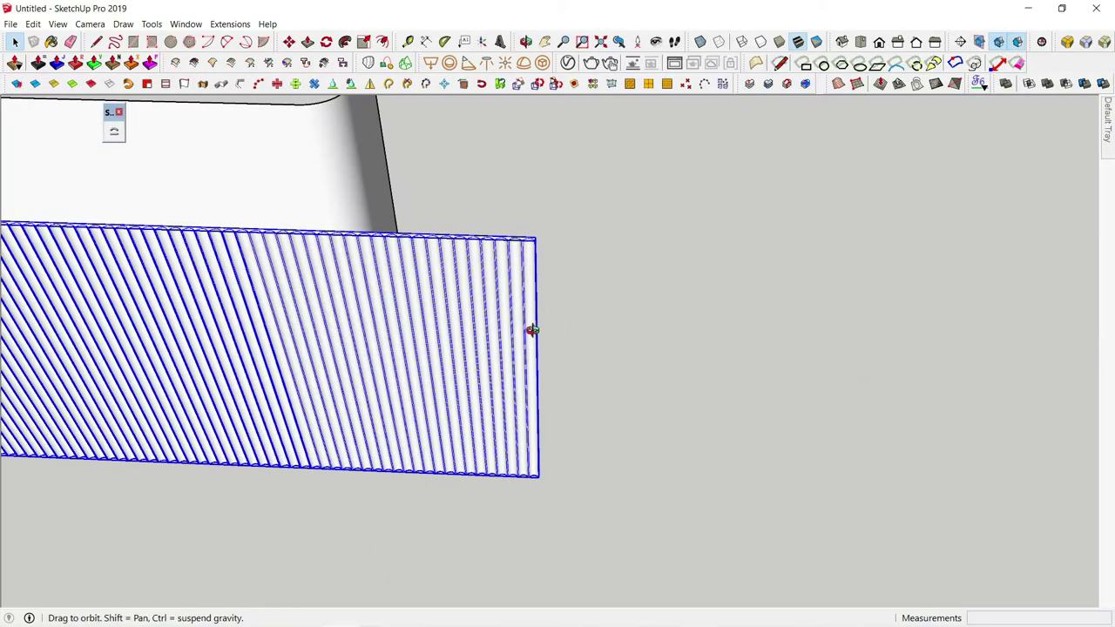
mouse_move(529, 329)
middle_down()
mouse_move(268, 288)
mouse_move(664, 357)
middle_up()
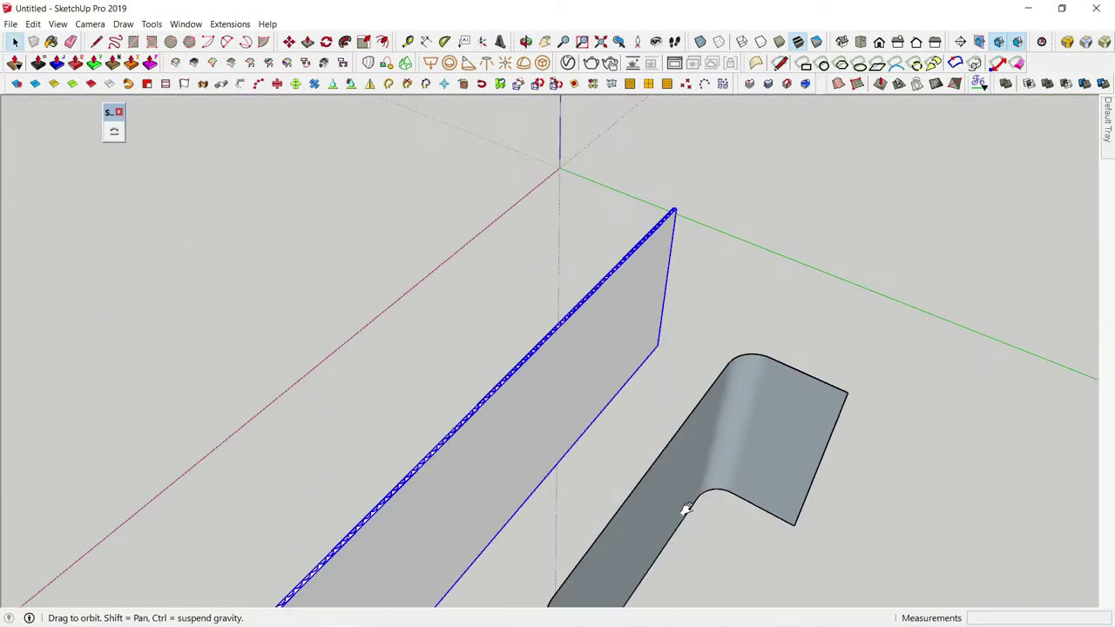
scroll(663, 357, up, 3)
scroll(646, 392, up, 2)
- Start a line at the panel's corner, cancel it, and reselect the flat ribbed panel
key(l)
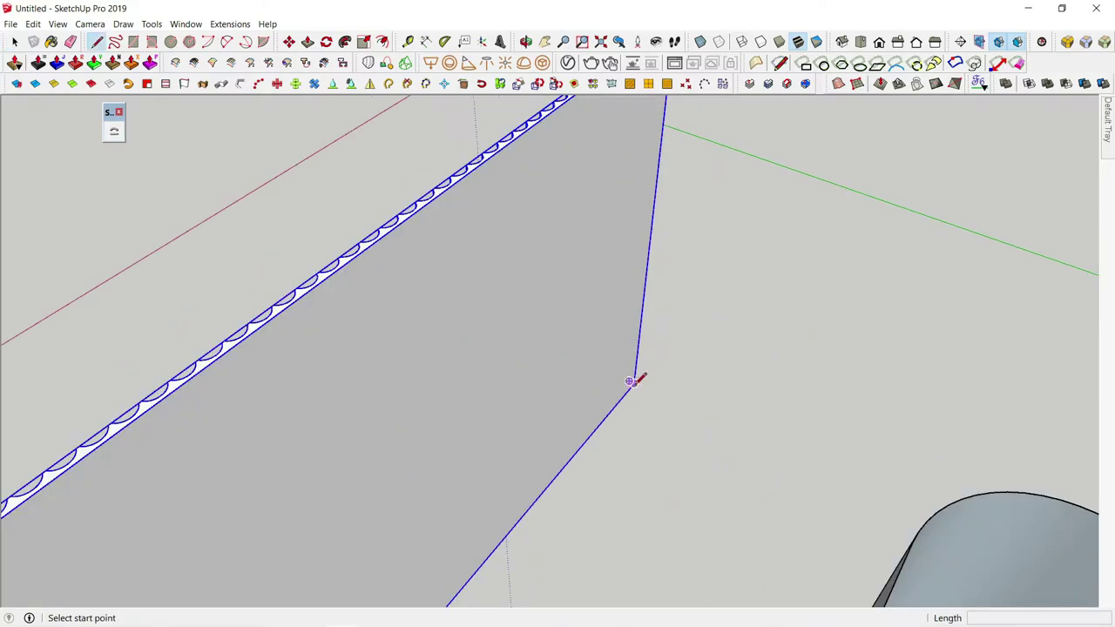
click(630, 381)
mouse_move(453, 497)
middle_down()
mouse_move(786, 145)
mouse_move(629, 393)
mouse_move(663, 326)
mouse_move(582, 434)
mouse_move(539, 468)
middle_up()
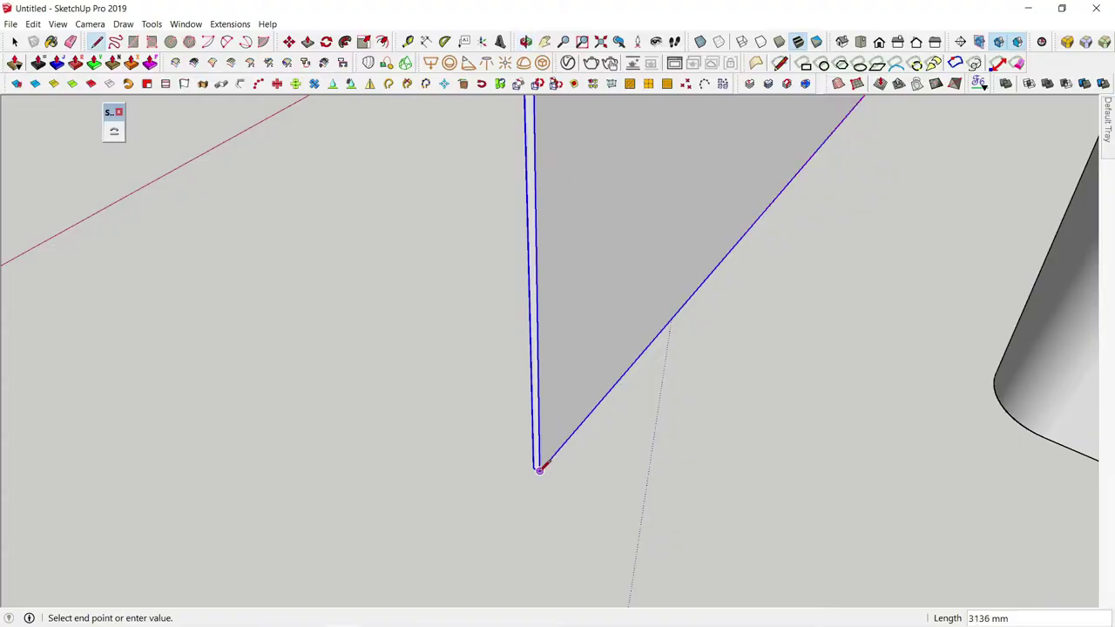
key(space)
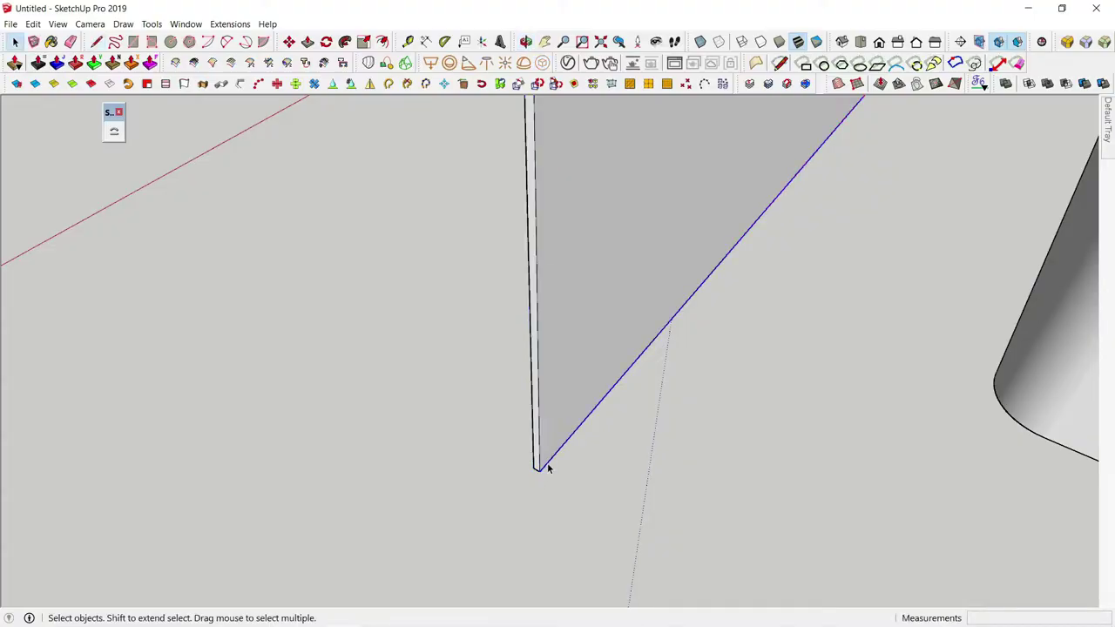
shift+click(539, 444)
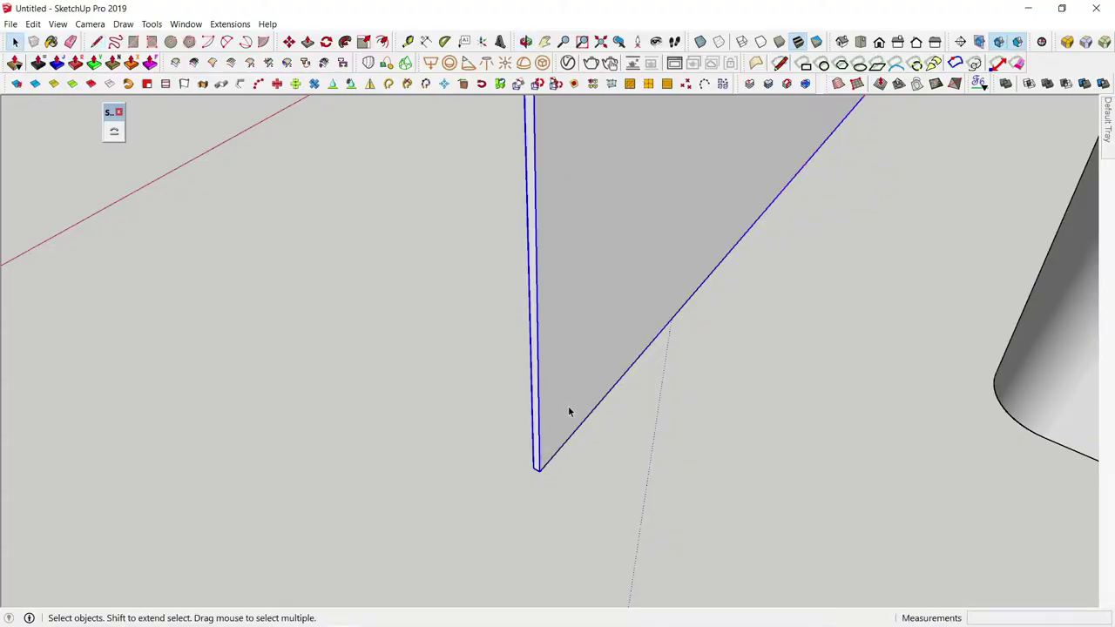
shift+click(569, 412)
scroll(602, 340, down, 5)
mouse_move(602, 340)
middle_down()
mouse_move(625, 287)
mouse_move(606, 331)
middle_up()
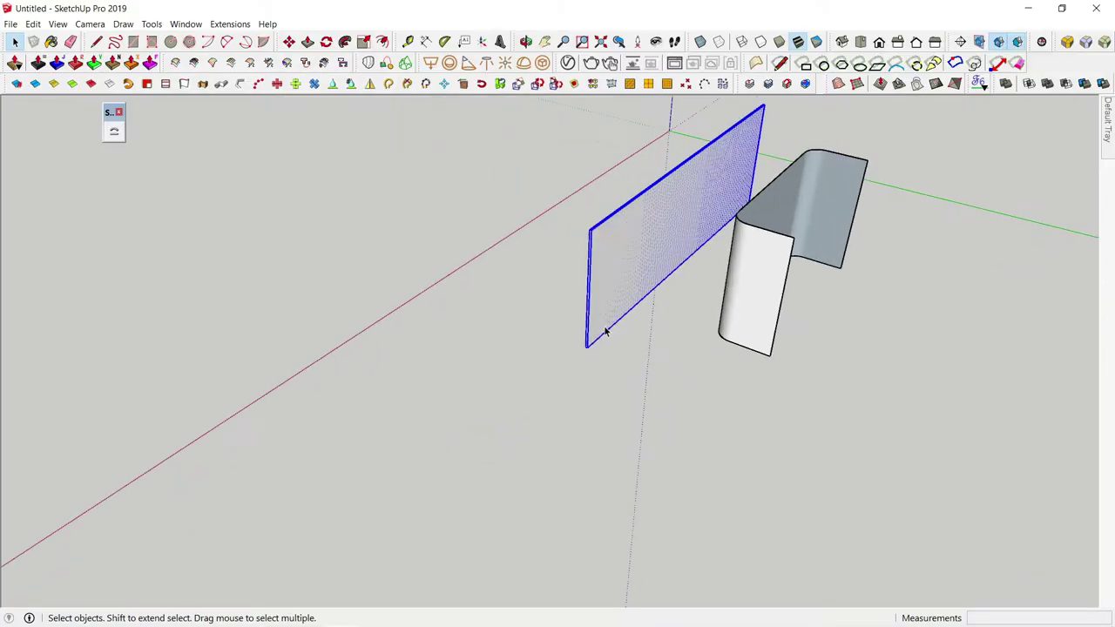
- Run Shape Bender on the panel and pick its red-axis edge as the bend reference
click(114, 133)
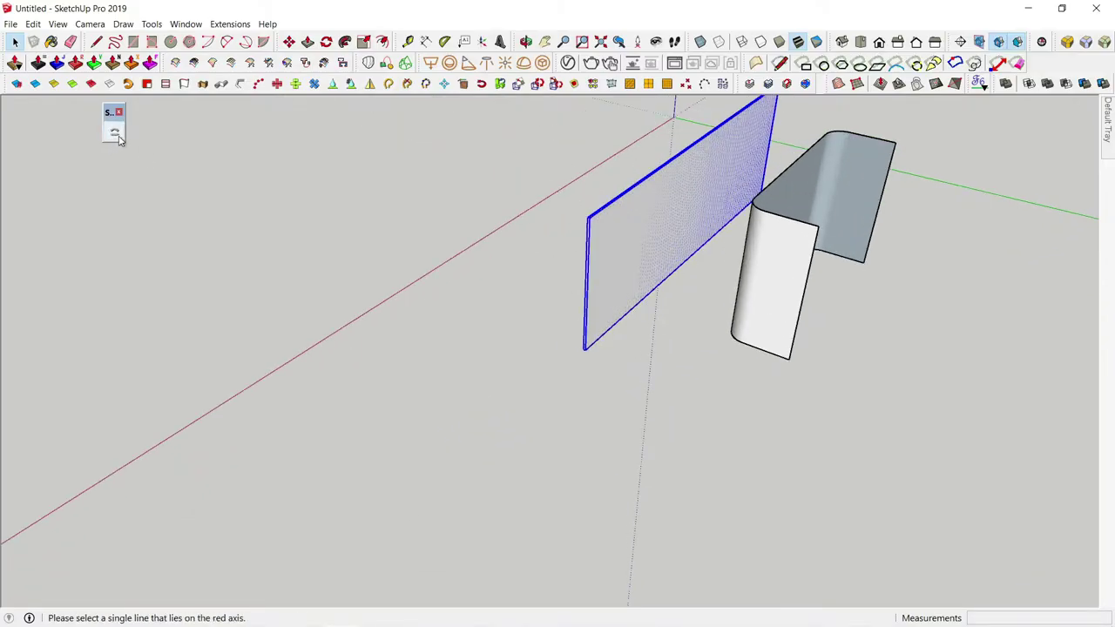
click(598, 347)
mouse_move(271, 372)
middle_down()
mouse_move(939, 403)
mouse_move(391, 375)
mouse_move(508, 428)
mouse_move(559, 397)
middle_up()
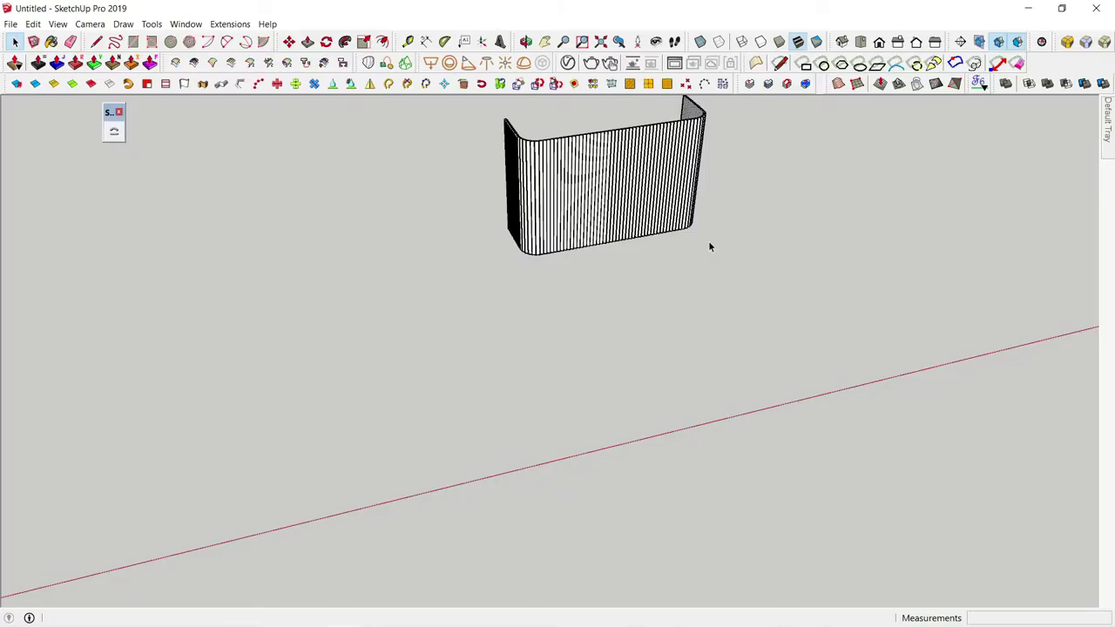
middle_drag(708, 244, 665, 406)
middle_drag(541, 391, 509, 373)
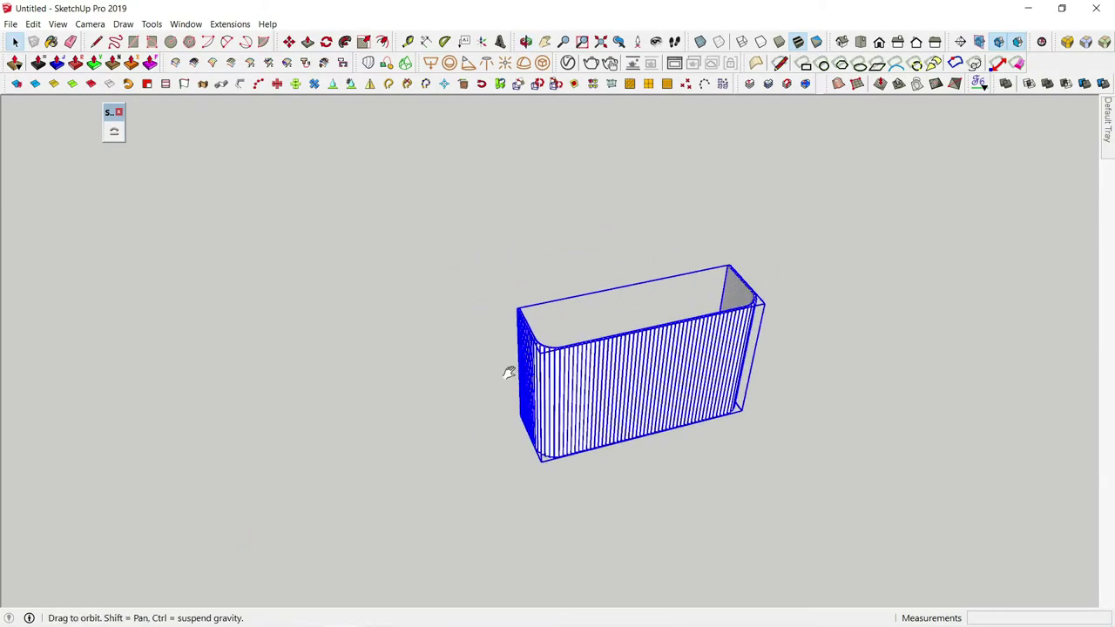
key(F2)
scroll(532, 398, down, 3)
shift+middle_drag(390, 399, 698, 371)
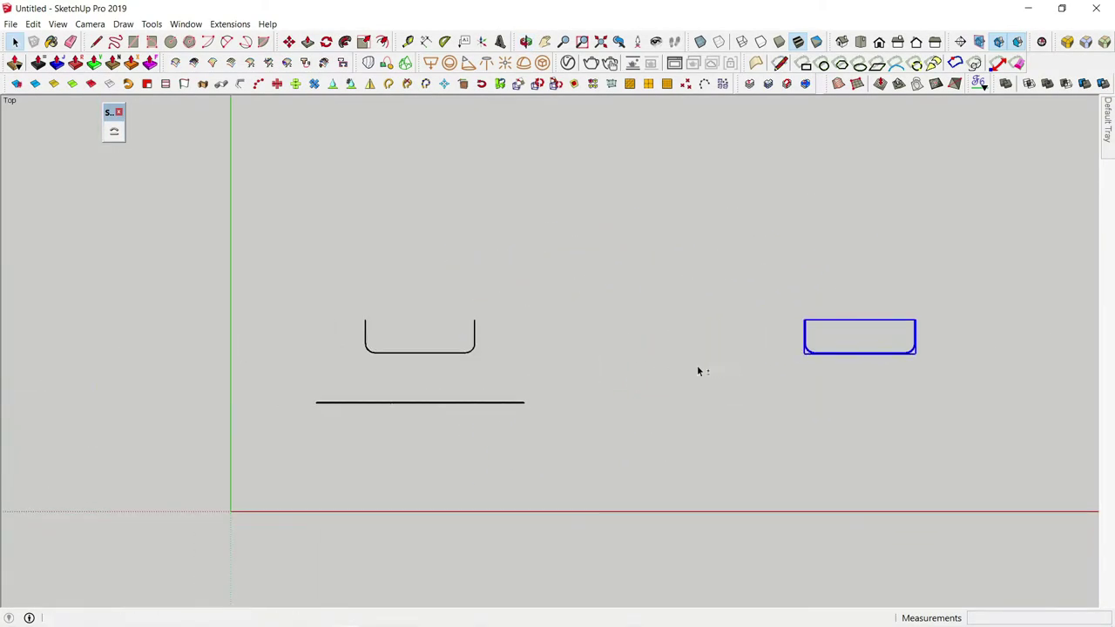
scroll(406, 341, up, 1)
scroll(329, 334, up, 3)
scroll(366, 344, up, 1)
shift+middle_drag(366, 344, 166, 366)
middle_drag(244, 325, 281, 392)
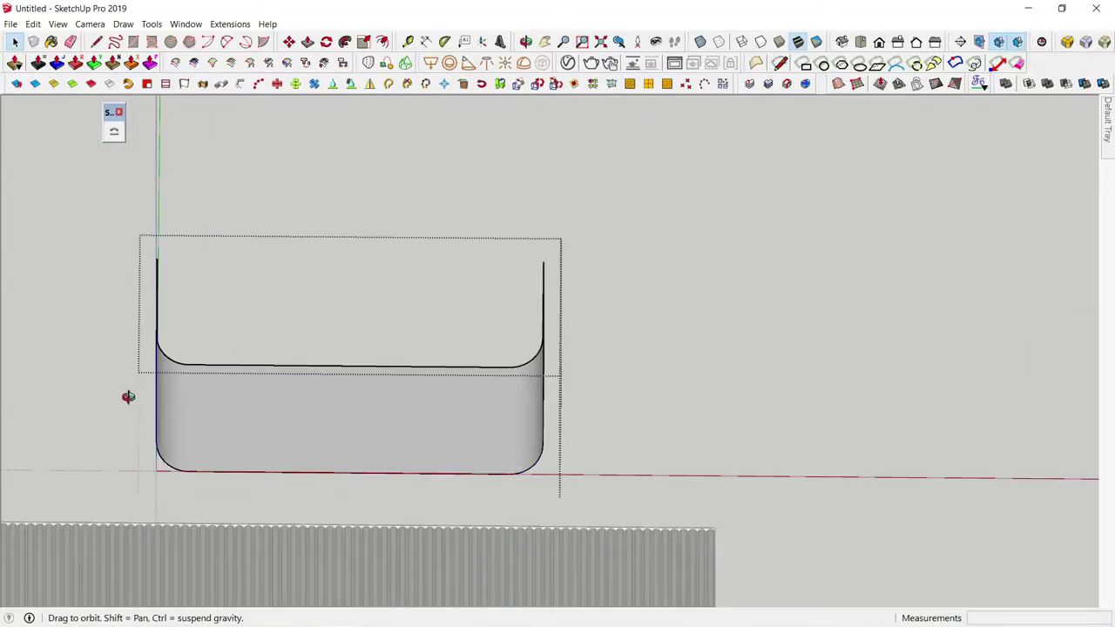
middle_drag(128, 397, 727, 305)
key(m)
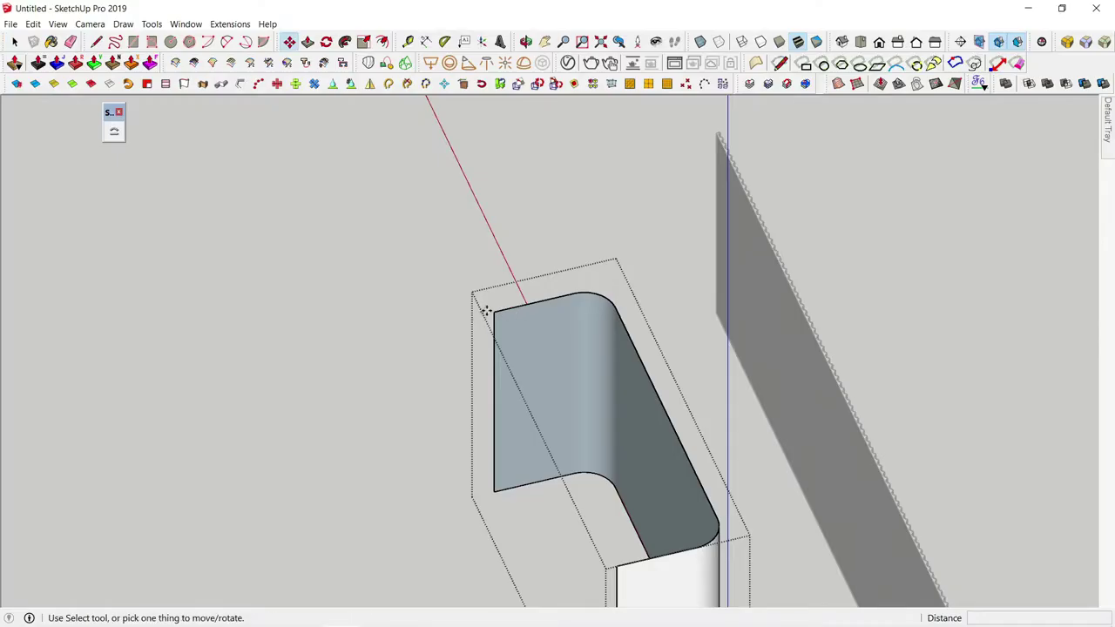
- Draw lines across the block's open top and lower corners to cap them with faces
key(l)
click(494, 311)
click(617, 565)
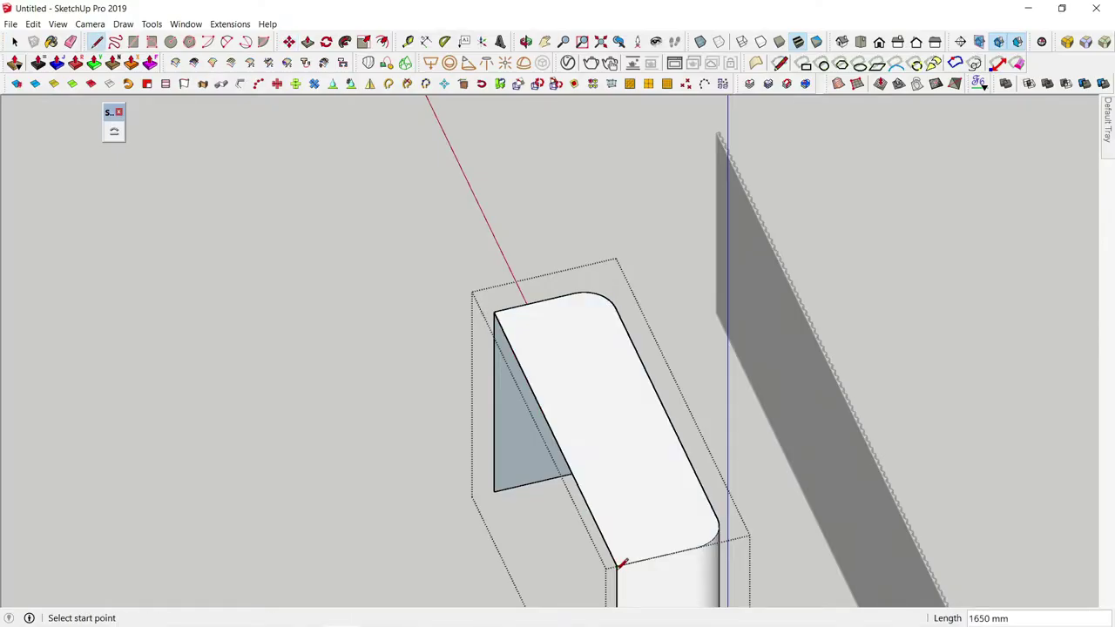
middle_drag(615, 565, 511, 364)
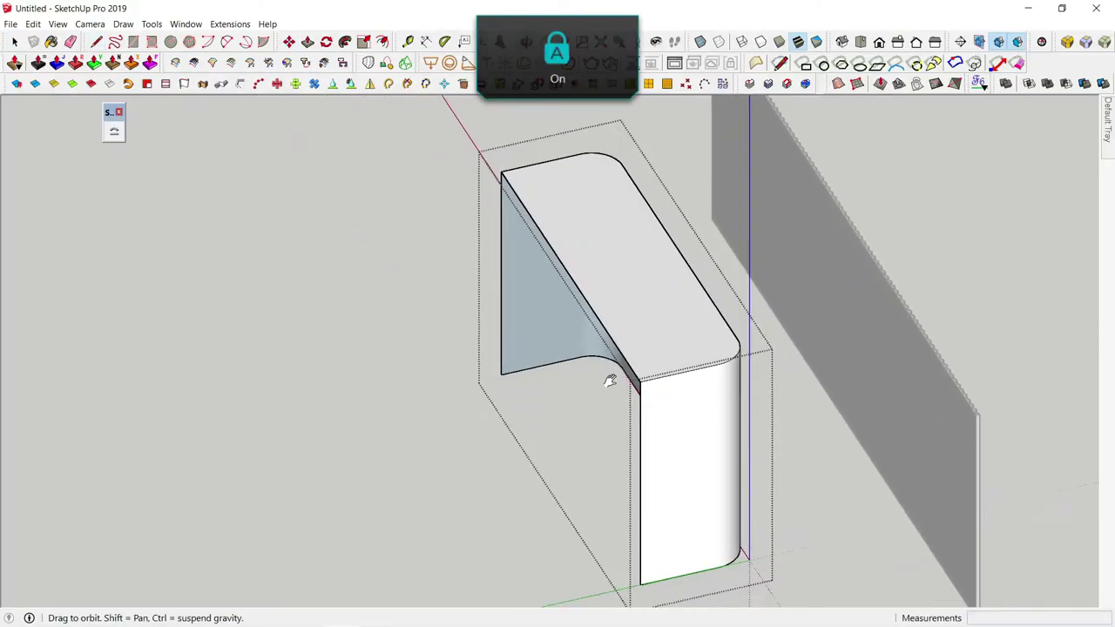
click(510, 365)
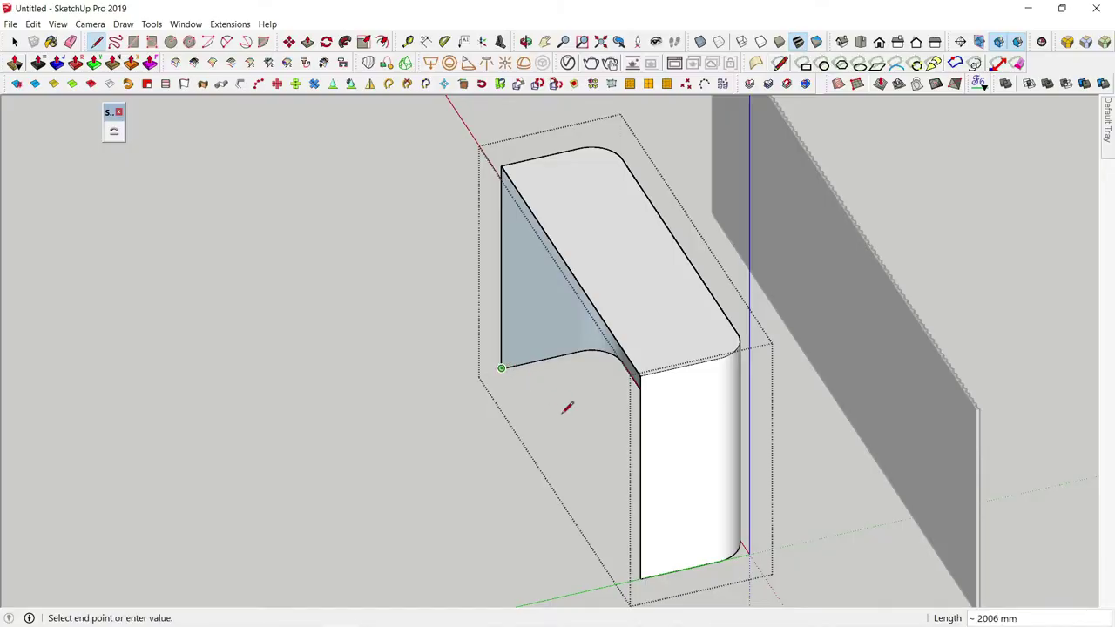
click(640, 577)
key(space)
mouse_move(550, 451)
middle_down()
mouse_move(665, 355)
mouse_move(592, 440)
mouse_move(520, 458)
middle_up()
- Offset the block's top face outline 200 mm inward
click(503, 426)
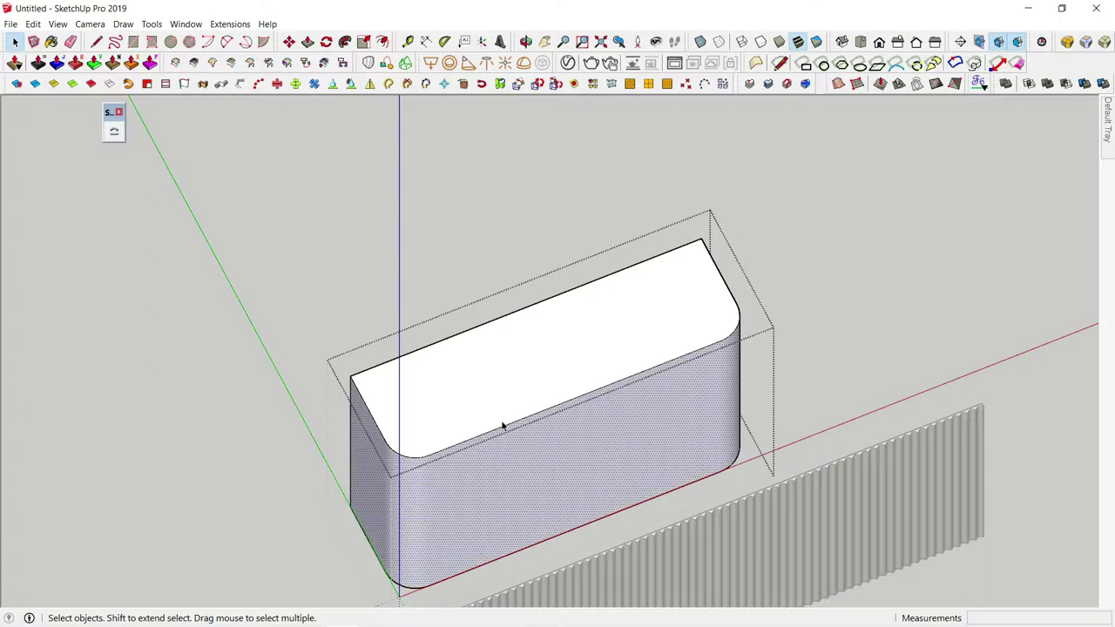
scroll(502, 426, up, 3)
click(500, 423)
key(f)
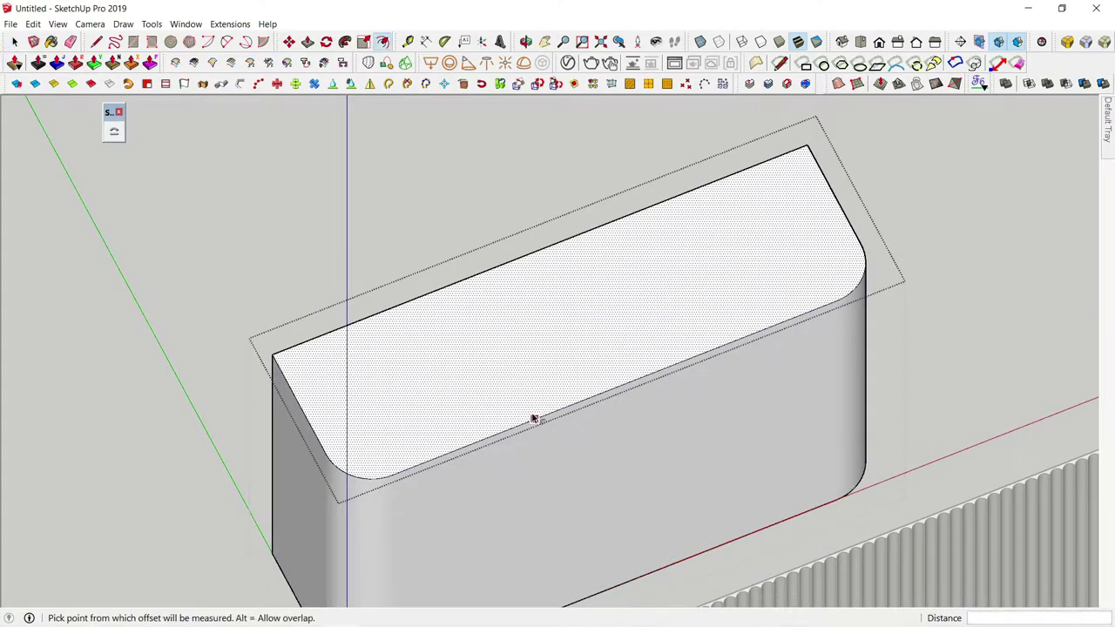
click(534, 419)
click(512, 365)
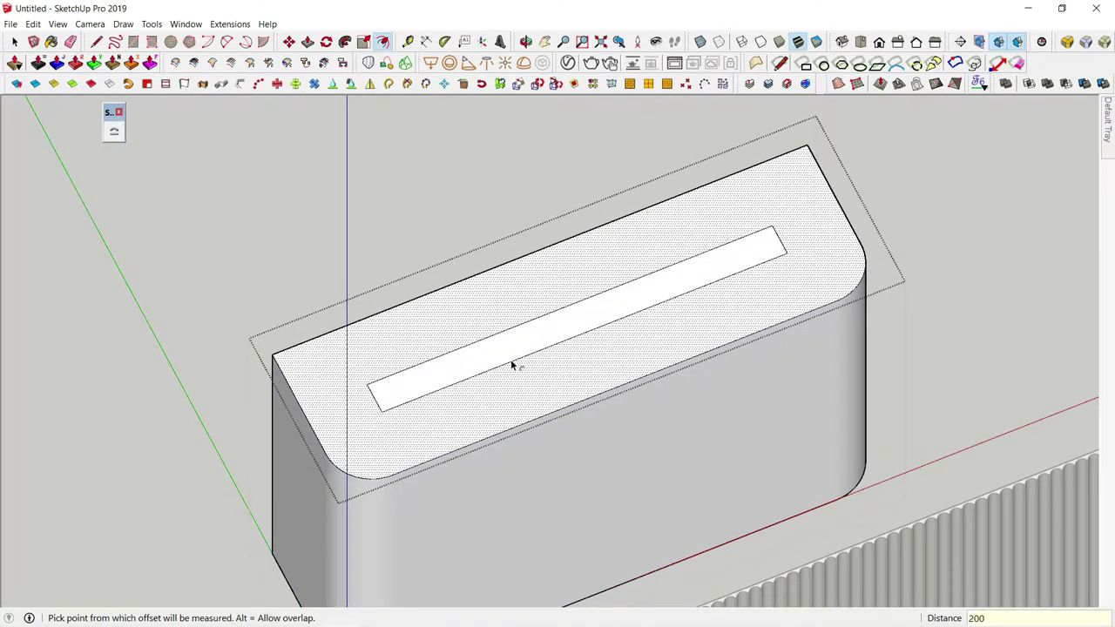
key(space)
click(451, 361)
scroll(369, 386, up, 2)
- Draw lines from the inner corners to the back edge and erase the dividing edge, opening the U band
key(l)
click(369, 386)
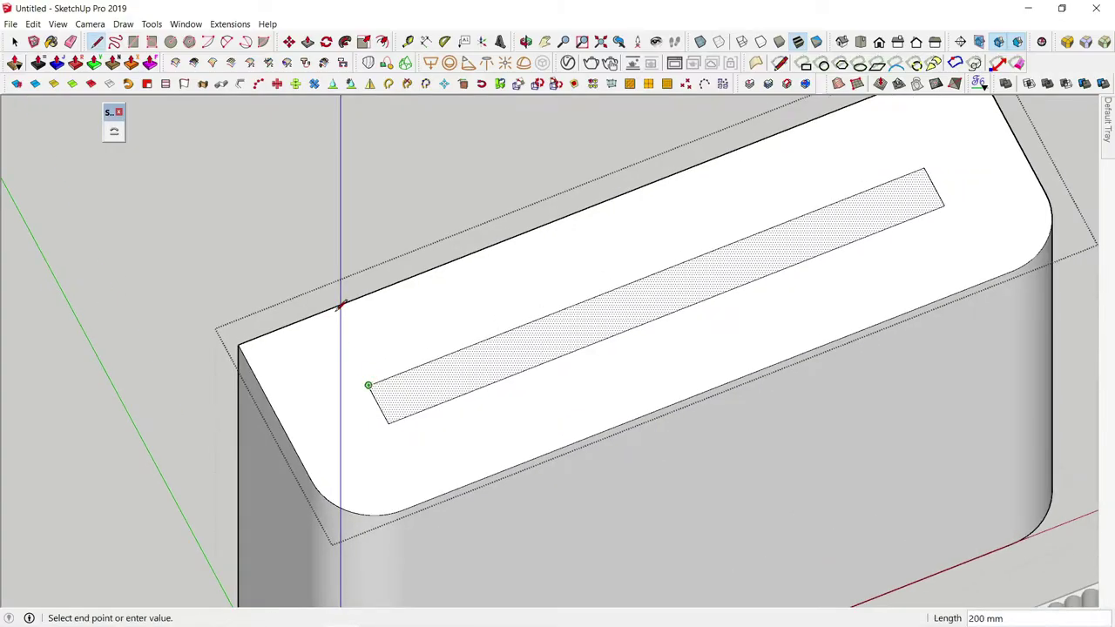
key(space)
key(l)
click(926, 170)
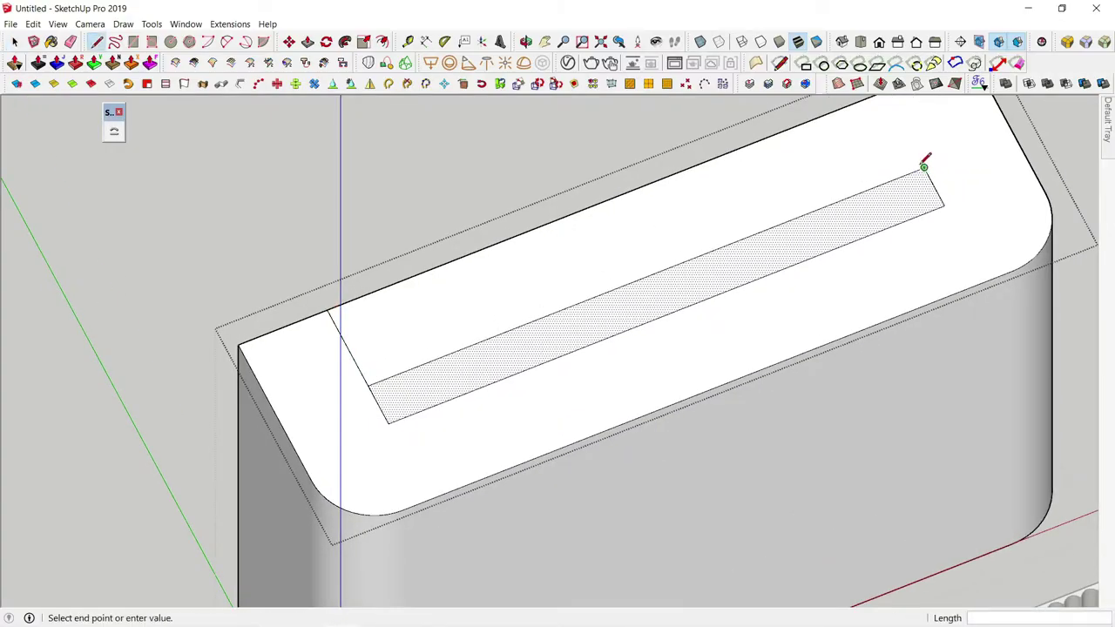
mouse_move(925, 170)
middle_down()
mouse_move(900, 223)
mouse_move(907, 178)
middle_up()
click(895, 182)
key(space)
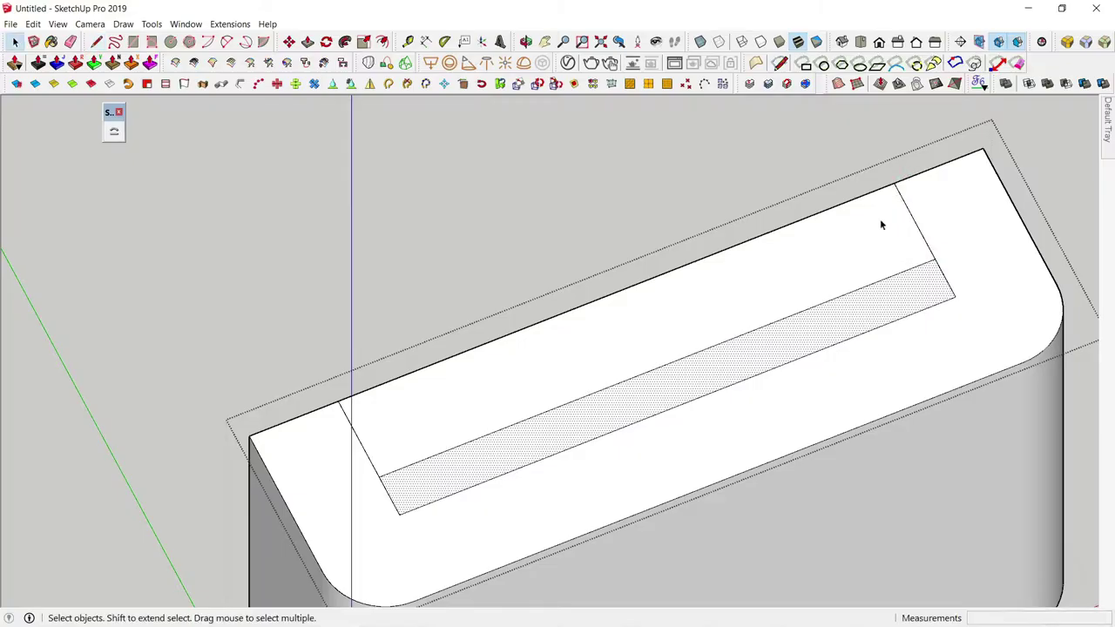
key(r)
click(851, 259)
click(845, 290)
key(e)
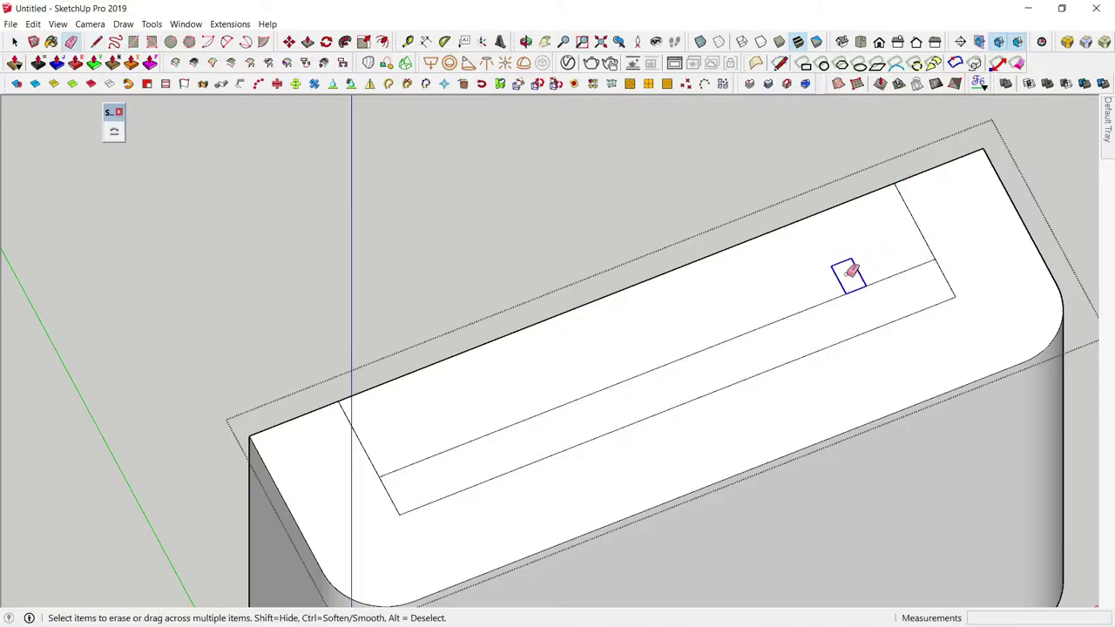
click(851, 271)
click(851, 294)
scroll(779, 299, down, 3)
key(space)
- Select the U-shaped band and begin a Ctrl copy-move of it
click(756, 377)
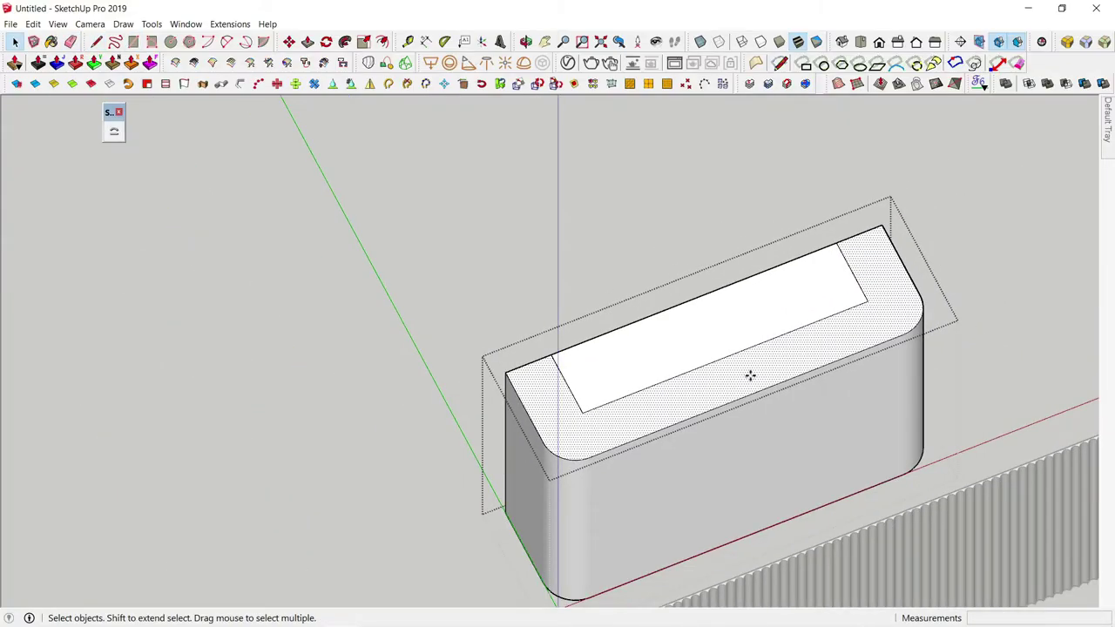
key(m)
click(737, 372)
key(ctrl)
scroll(550, 375, down, 2)
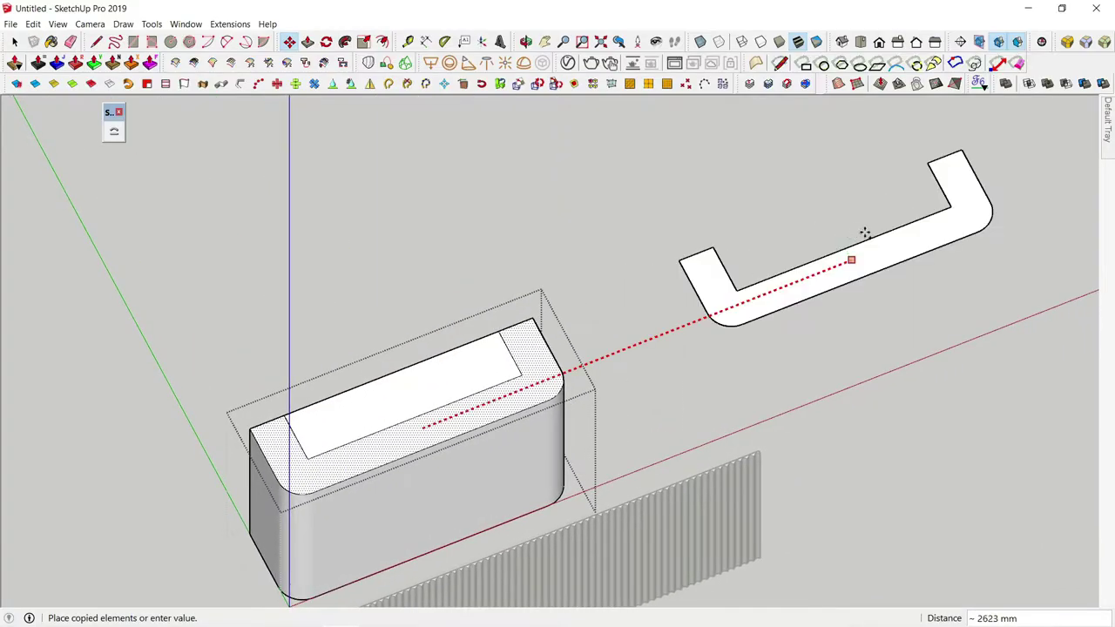
- Drop the U-shaped band copy off to the right of the block
click(949, 218)
scroll(480, 391, up, 1)
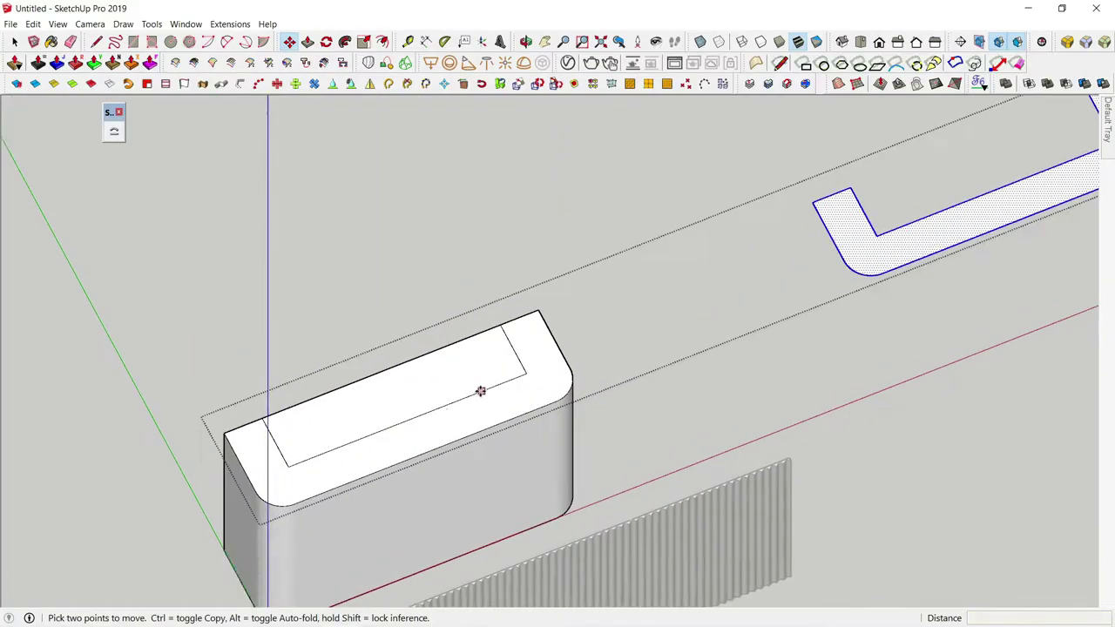
mouse_move(480, 391)
middle_down()
mouse_move(614, 331)
mouse_move(578, 374)
middle_up()
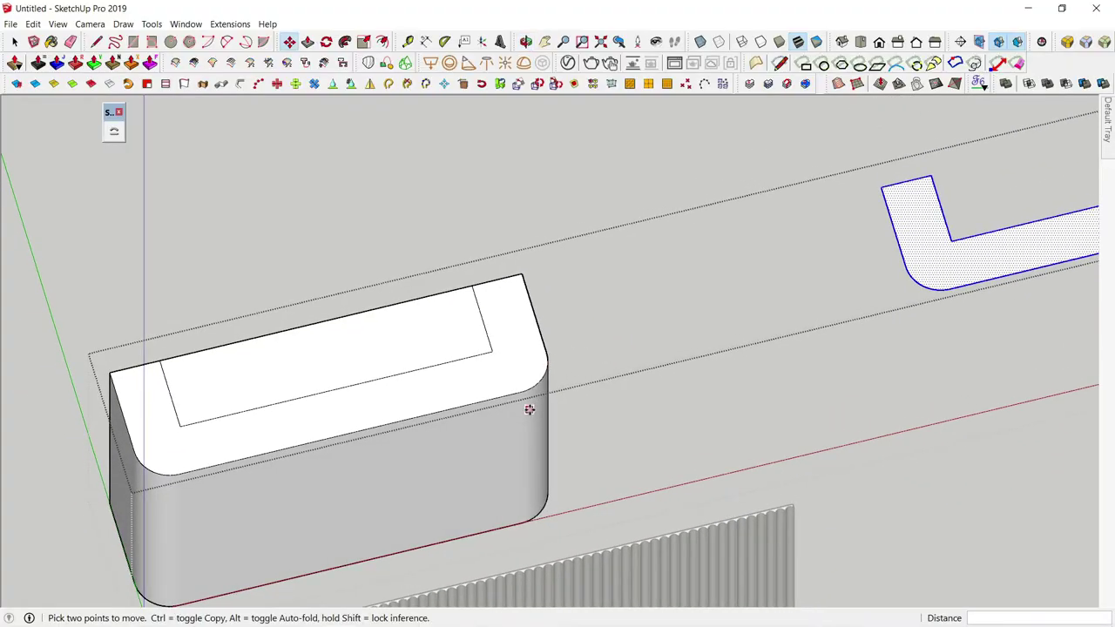
- Erase the band outline from the block's top, leaving one plain top face
key(space)
click(394, 417)
key(e)
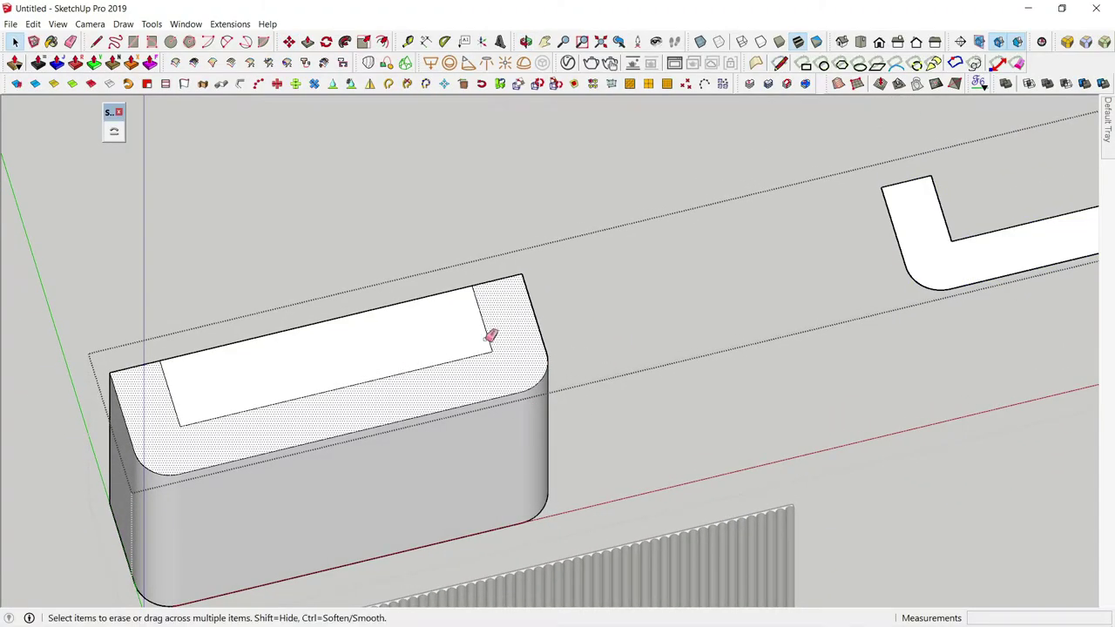
drag(180, 411, 493, 313)
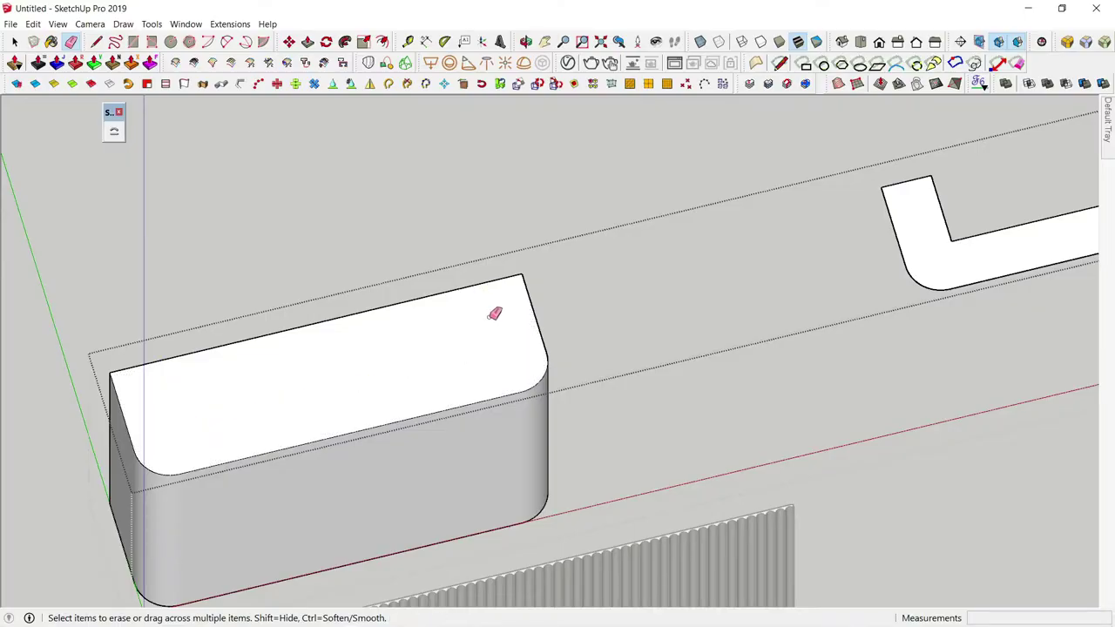
key(space)
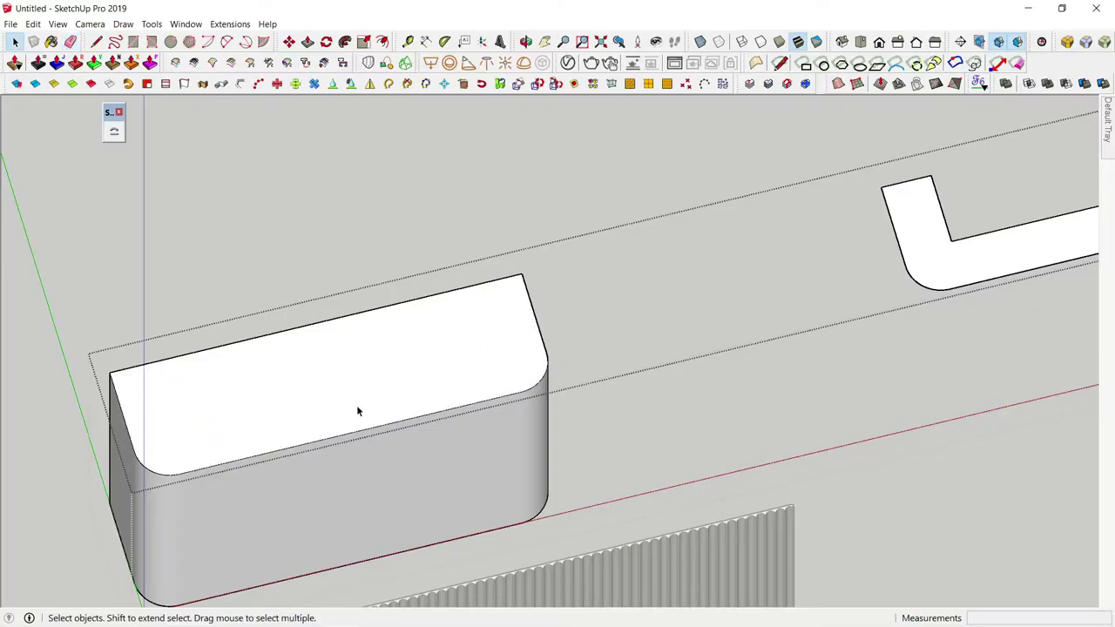
click(356, 411)
- Offset a narrow inset outline inward from the top face's front edge
key(f)
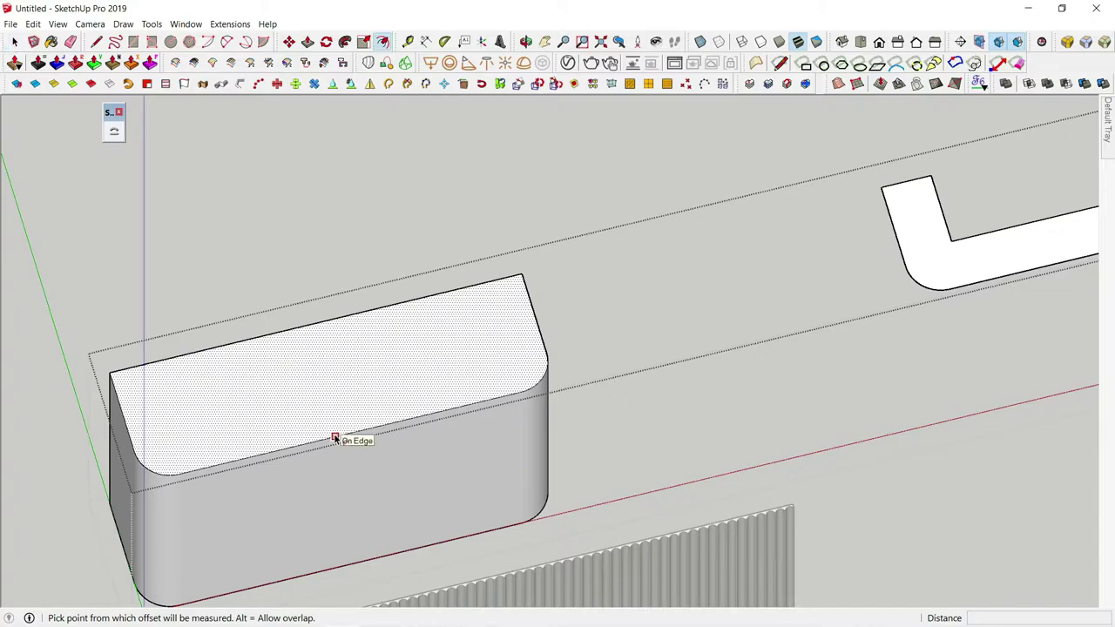
click(332, 432)
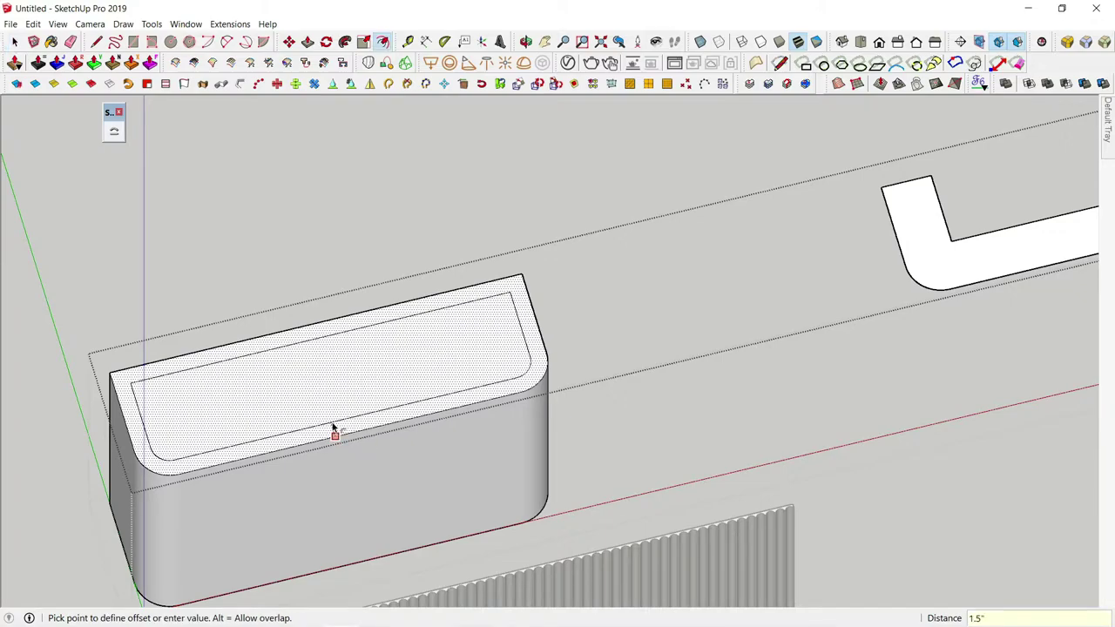
click(334, 430)
key(space)
scroll(270, 440, up, 2)
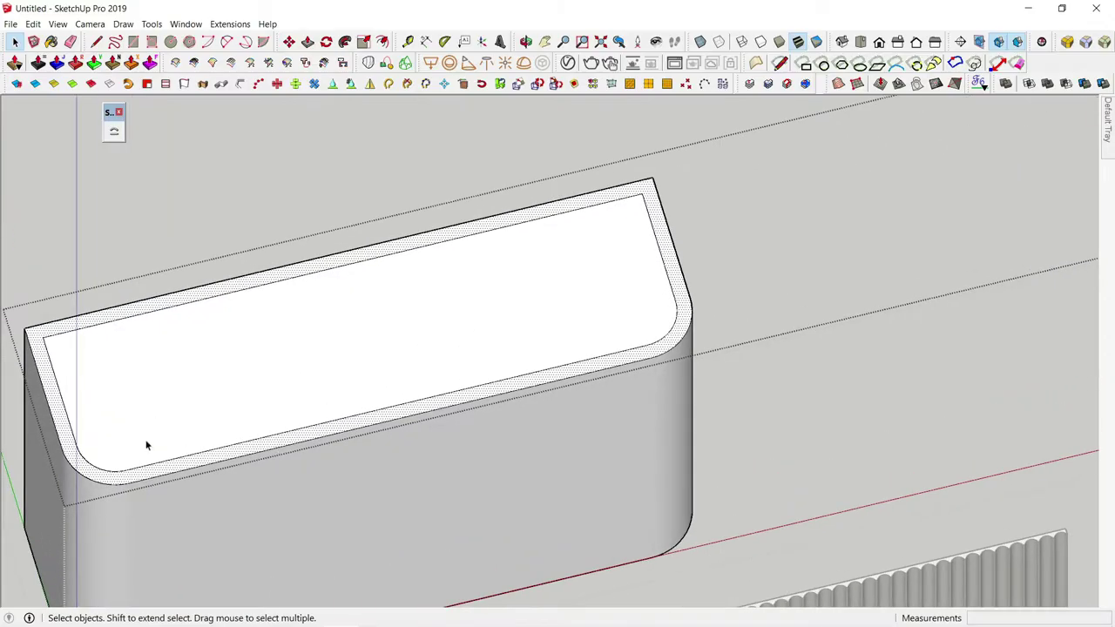
scroll(50, 353, up, 1)
- Draw a short line across the rim's corner, closing the narrow U band open at the back
key(l)
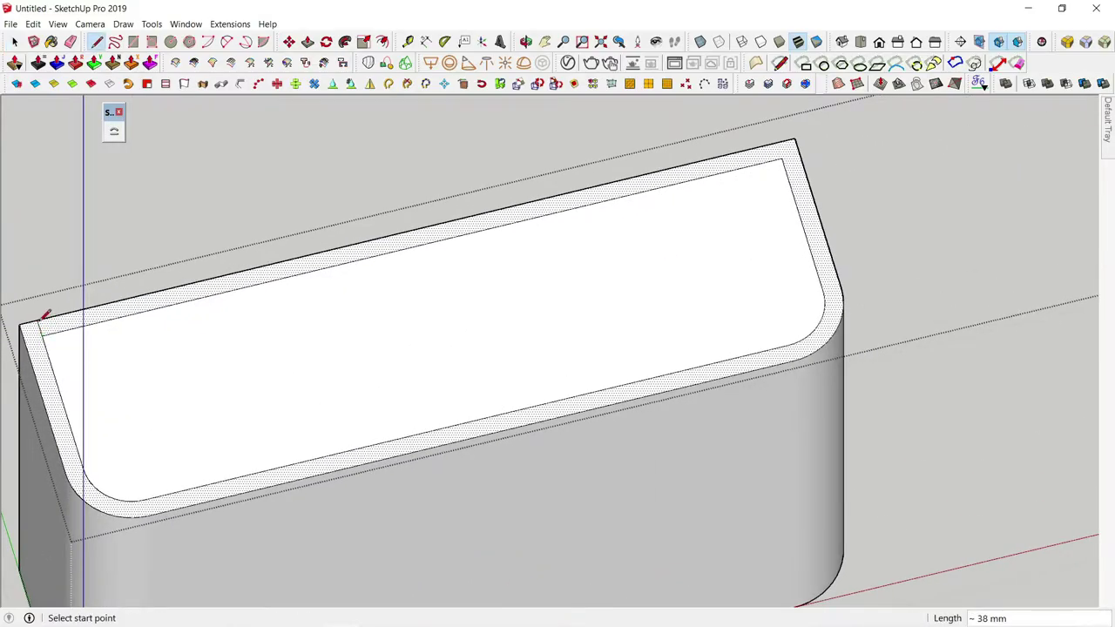
shift+middle_drag(315, 325, 392, 386)
click(867, 221)
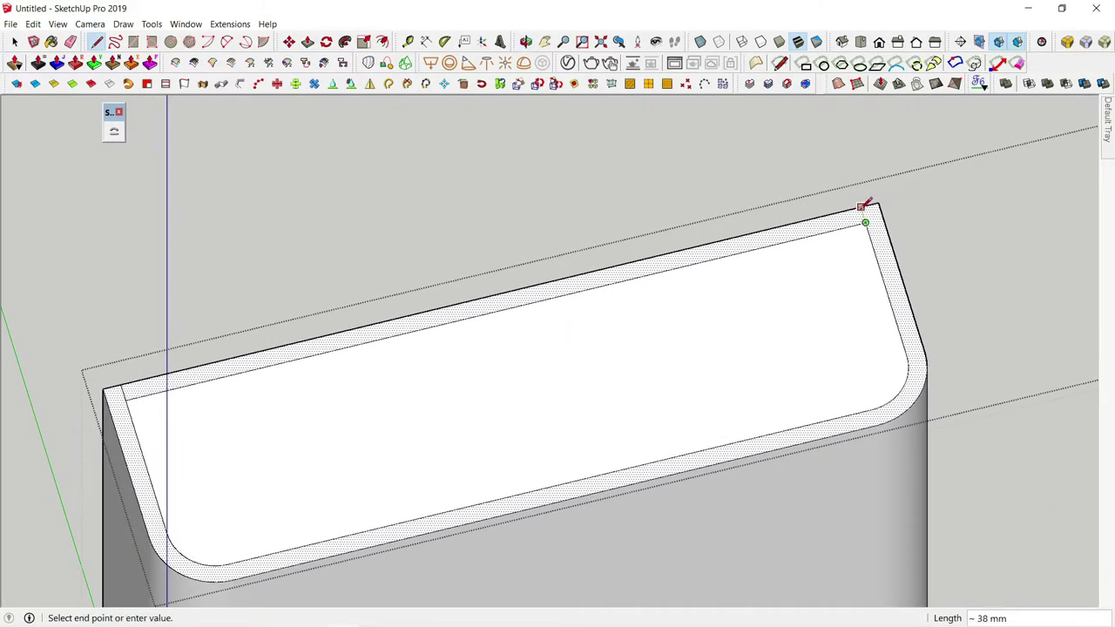
click(855, 224)
scroll(845, 244, down, 3)
middle_drag(842, 250, 573, 314)
key(space)
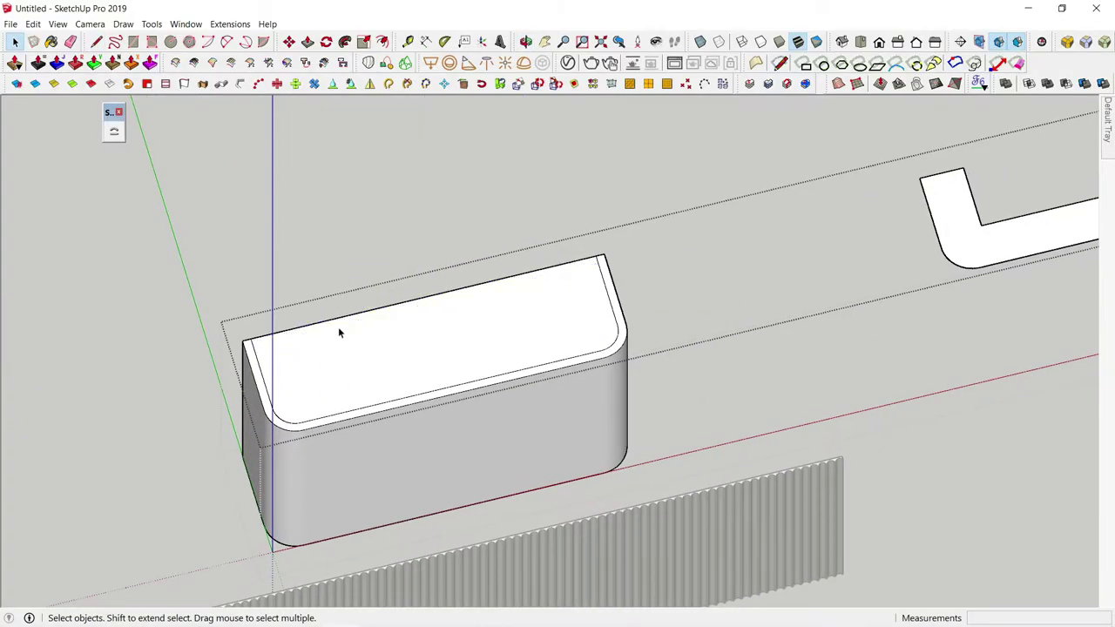
scroll(339, 329, down, 1)
mouse_move(447, 380)
middle_down()
mouse_move(509, 384)
mouse_move(677, 304)
middle_up()
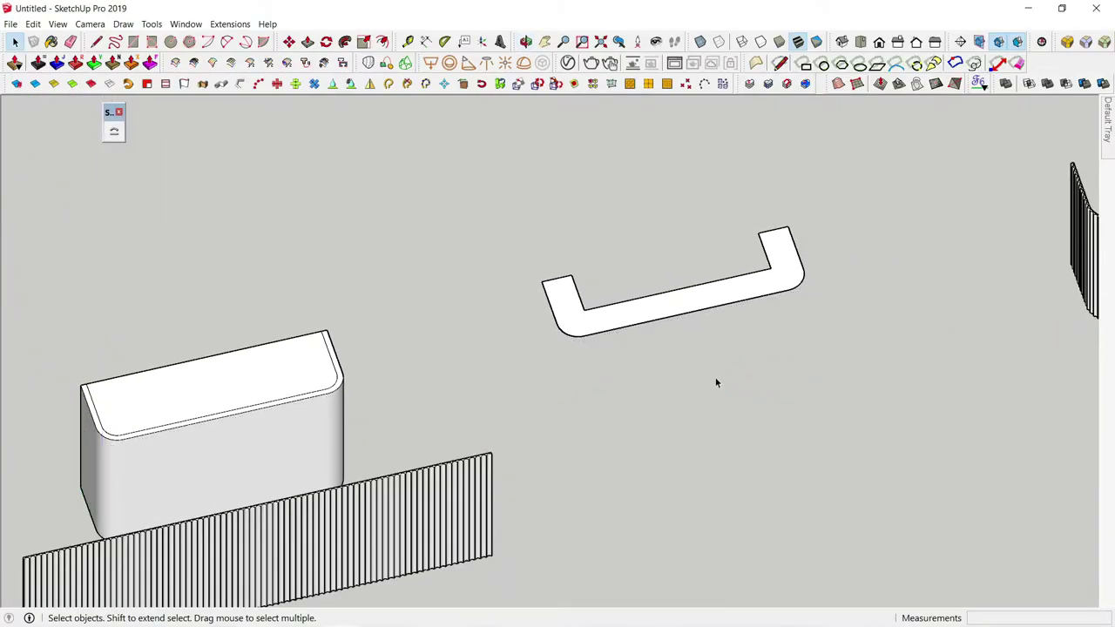
- Cut the flat U-shaped face out of the block's group
click(677, 304)
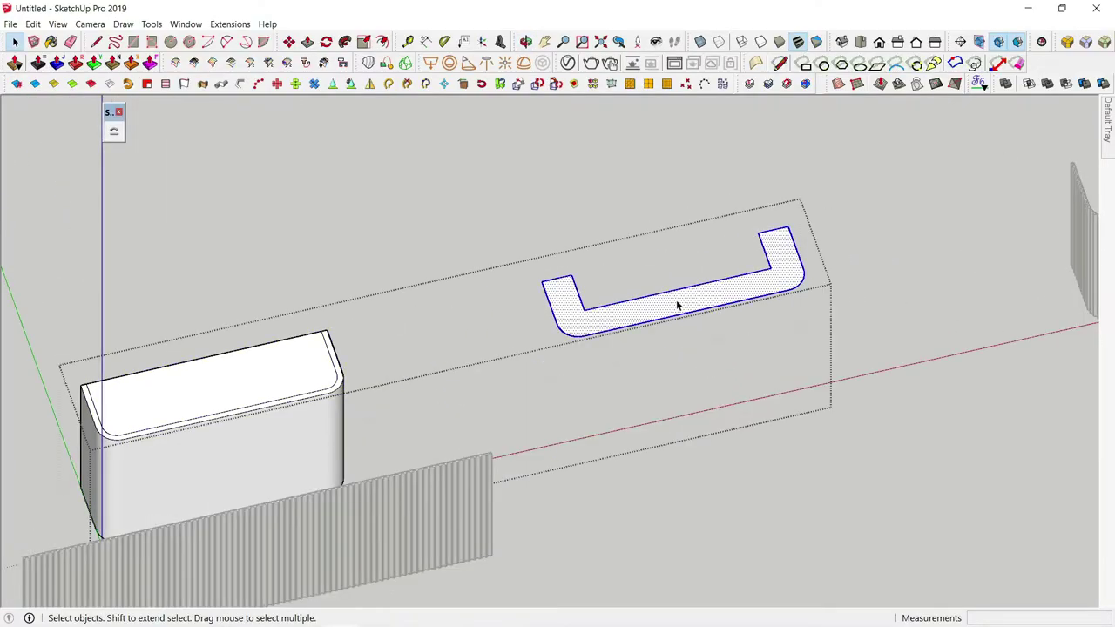
click(58, 24)
mouse_move(32, 24)
click(130, 81)
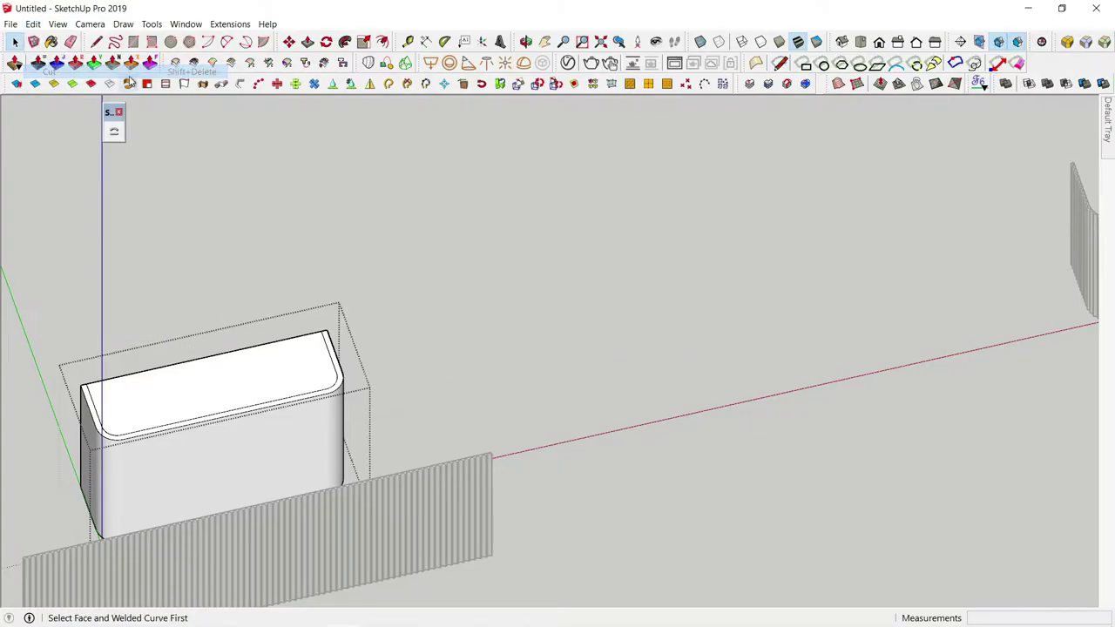
- Exit the group and paste the U-shaped face into the model as loose geometry
click(706, 408)
click(31, 24)
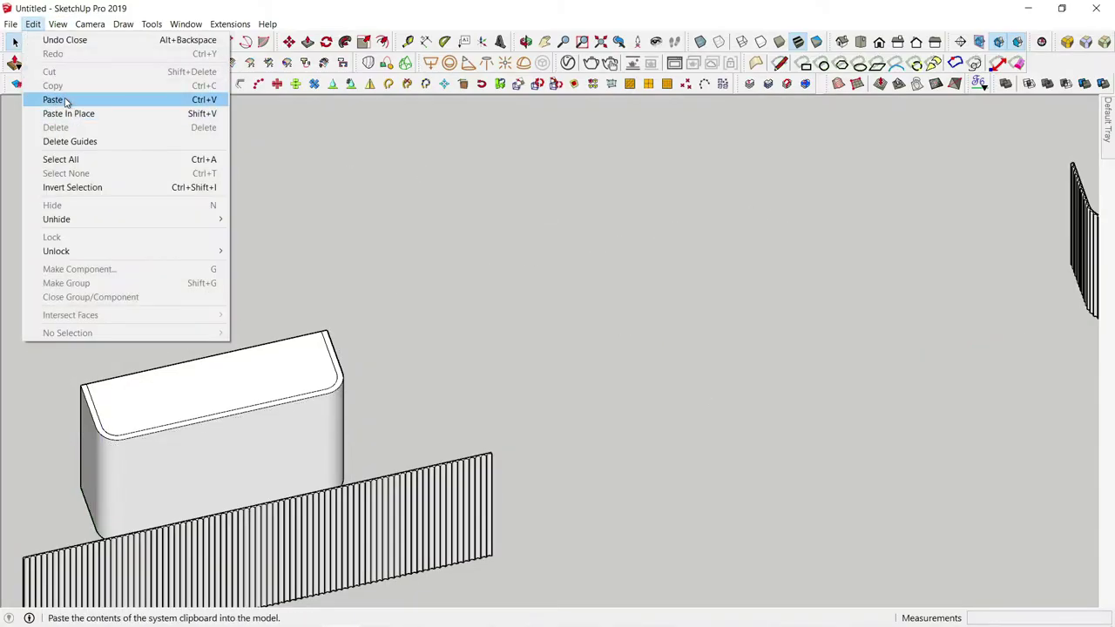
click(165, 113)
- Push/Pull the U-shaped face up 18 mm into a thin countertop slab
middle_drag(489, 340, 344, 349)
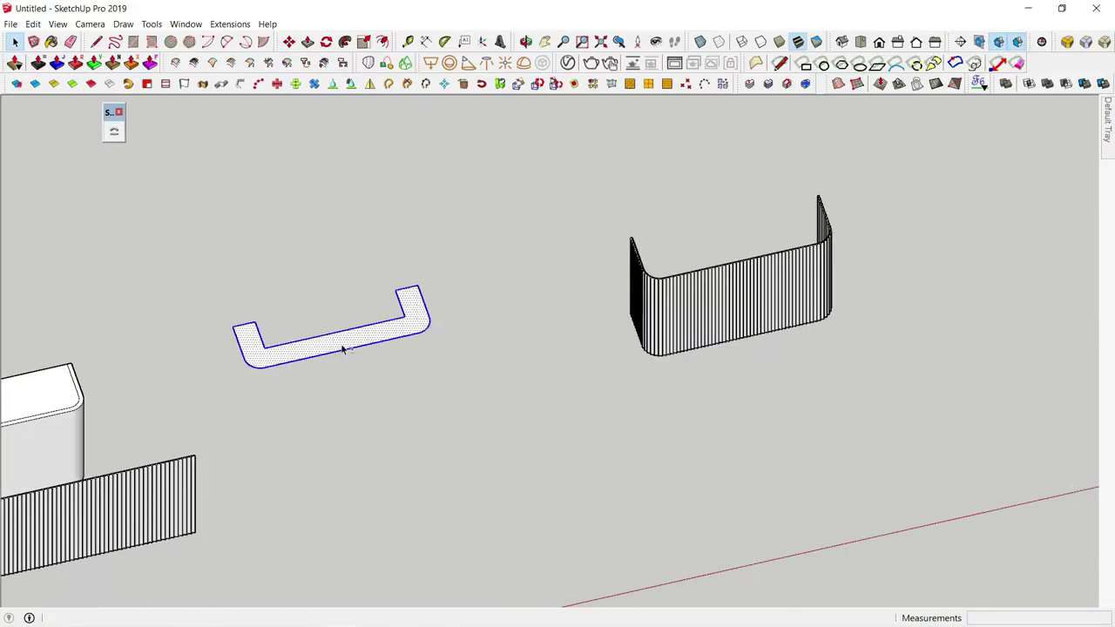
scroll(389, 336, up, 2)
scroll(389, 336, up, 2)
click(828, 299)
click(314, 344)
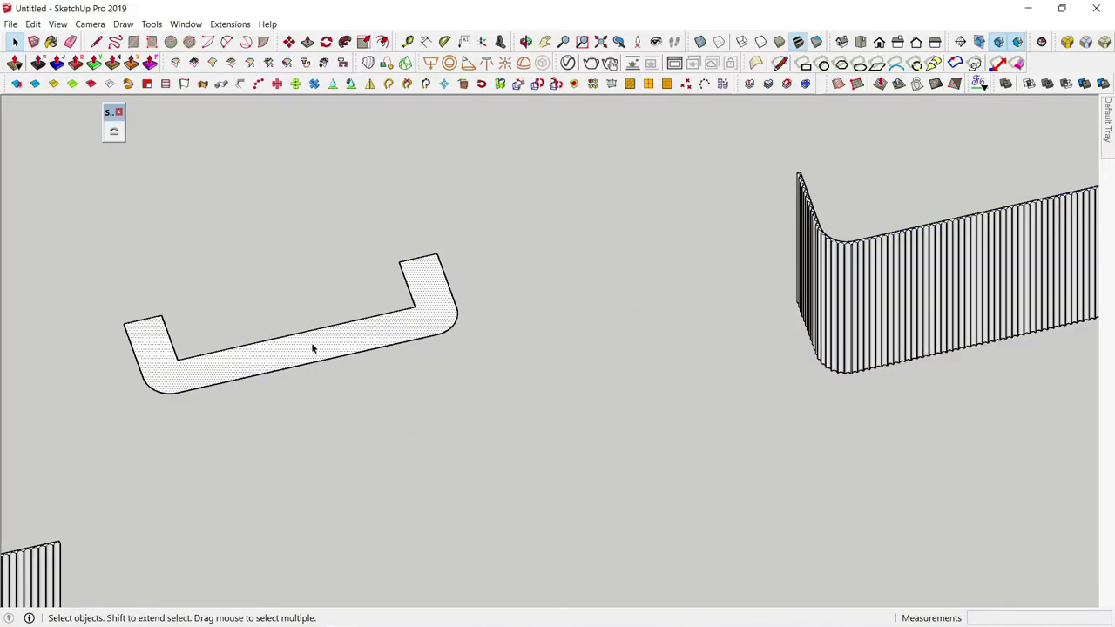
key(p)
click(312, 339)
text(0)
key(Return)
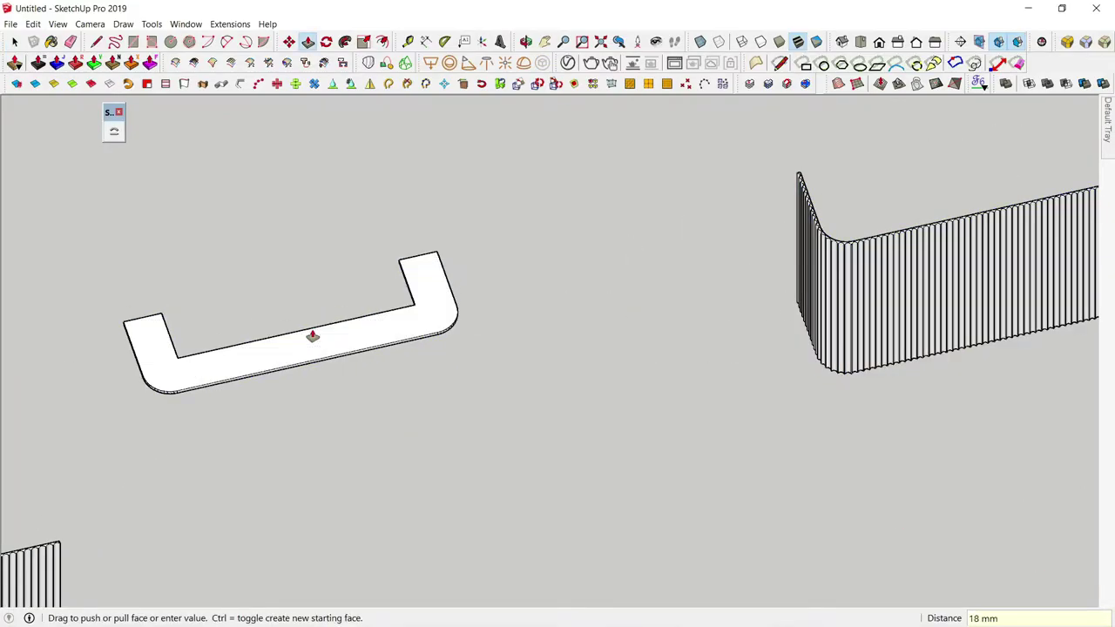
key(space)
- Make the new U-shaped slab into its own group
click(291, 346)
mouse_move(276, 392)
middle_down()
mouse_move(316, 299)
mouse_move(254, 386)
middle_up()
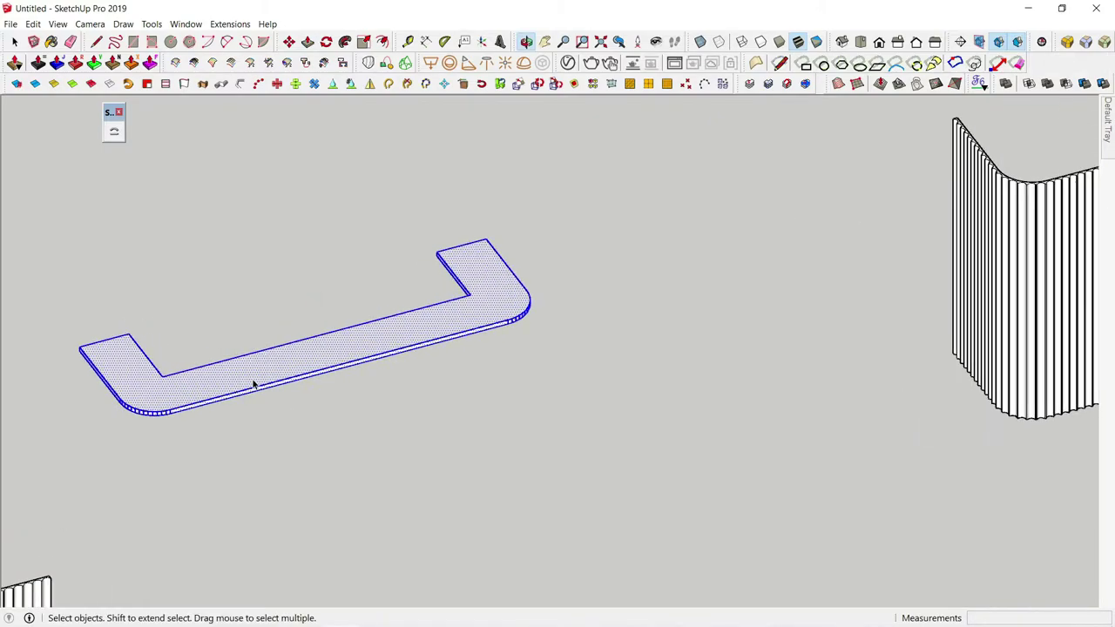
scroll(252, 389, up, 1)
scroll(232, 418, up, 2)
scroll(219, 390, up, 2)
right_click(219, 389)
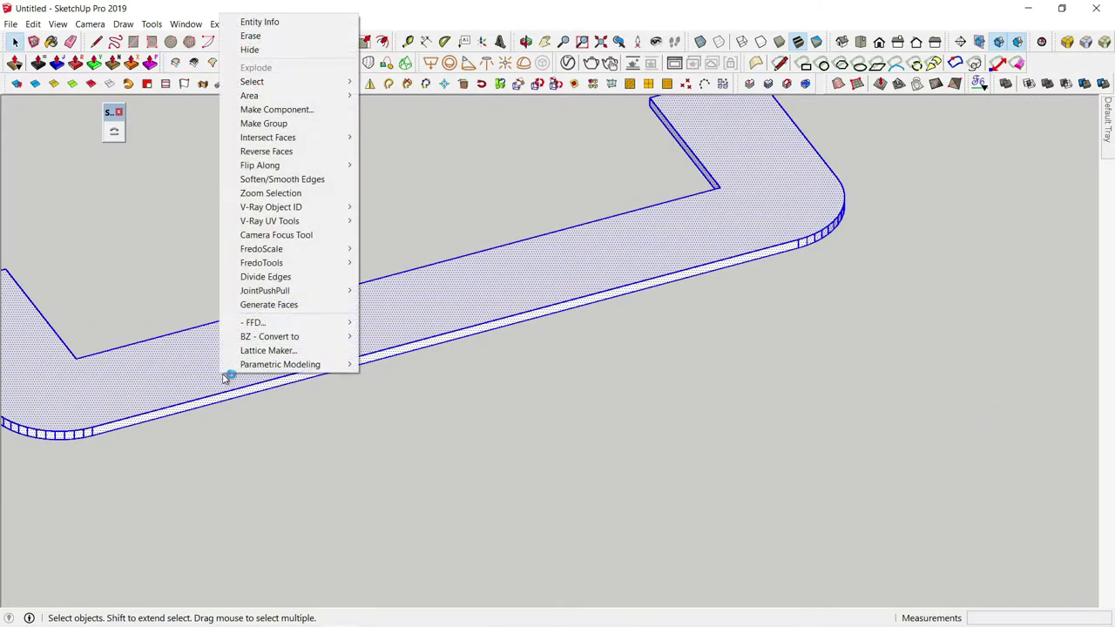
click(290, 124)
- Soften the grouped slab's edges, then switch to Top view
scroll(290, 124, down, 2)
scroll(279, 346, down, 2)
shift+middle_drag(279, 346, 371, 351)
right_click(372, 351)
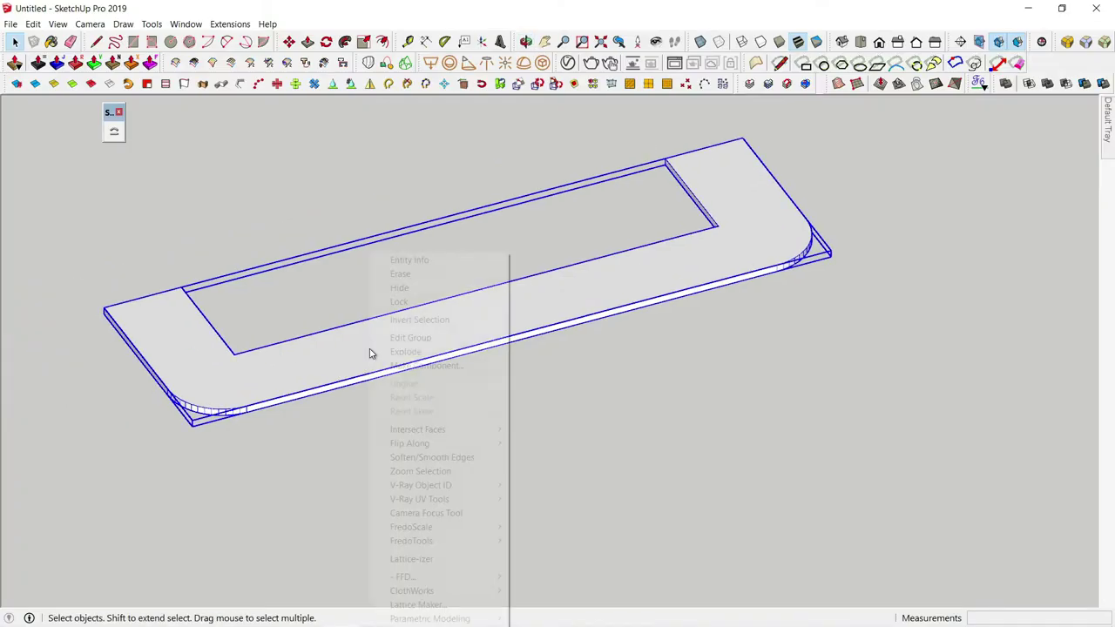
click(439, 461)
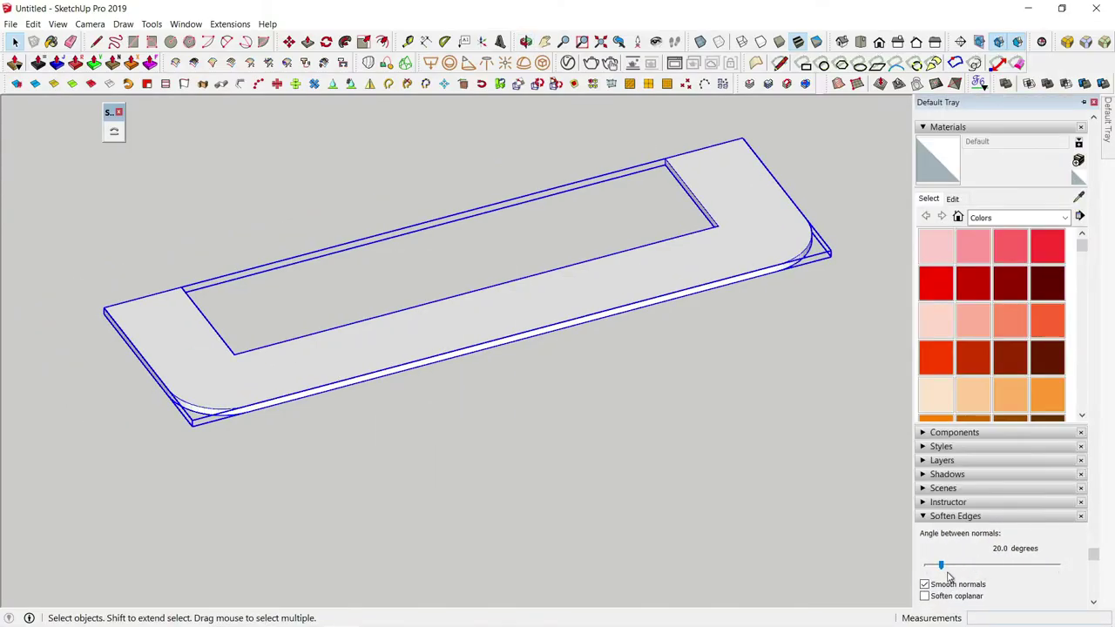
click(512, 460)
mouse_move(497, 415)
middle_down()
mouse_move(558, 388)
mouse_move(522, 471)
middle_up()
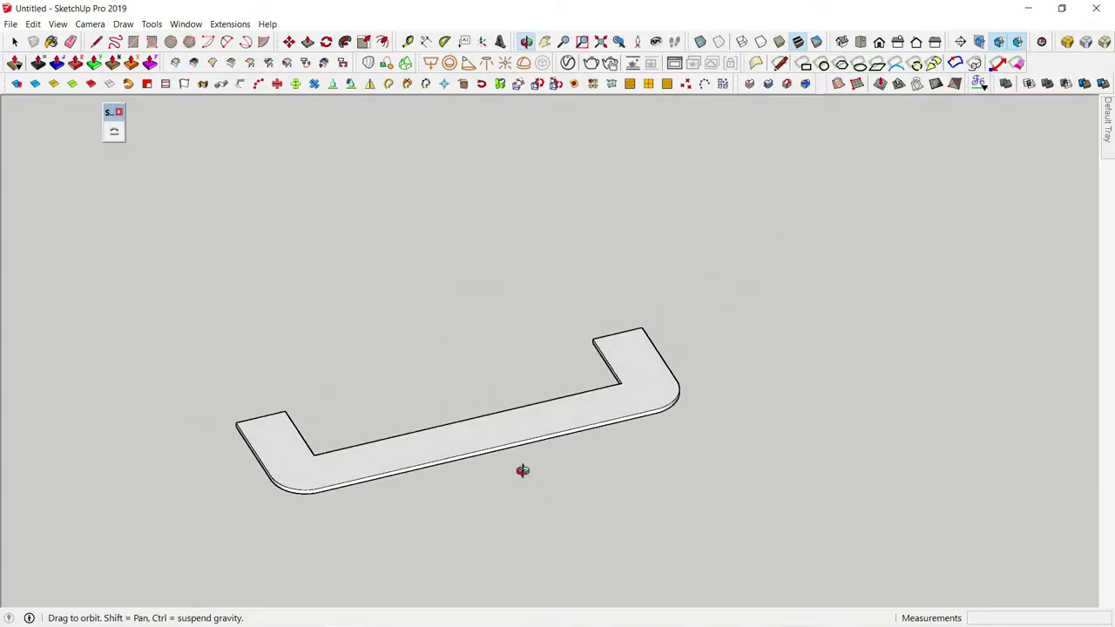
key(F2)
- Move the slab so its corner snaps onto the fluted wall's corner
scroll(443, 323, up, 2)
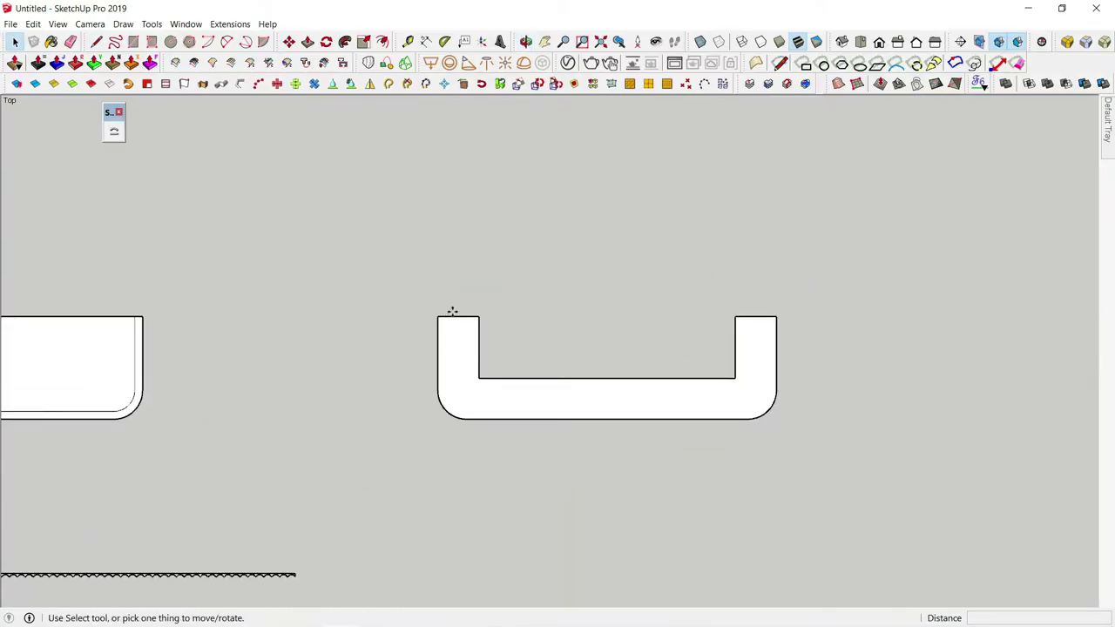
click(452, 311)
scroll(528, 329, down, 3)
shift+middle_drag(528, 328, 459, 354)
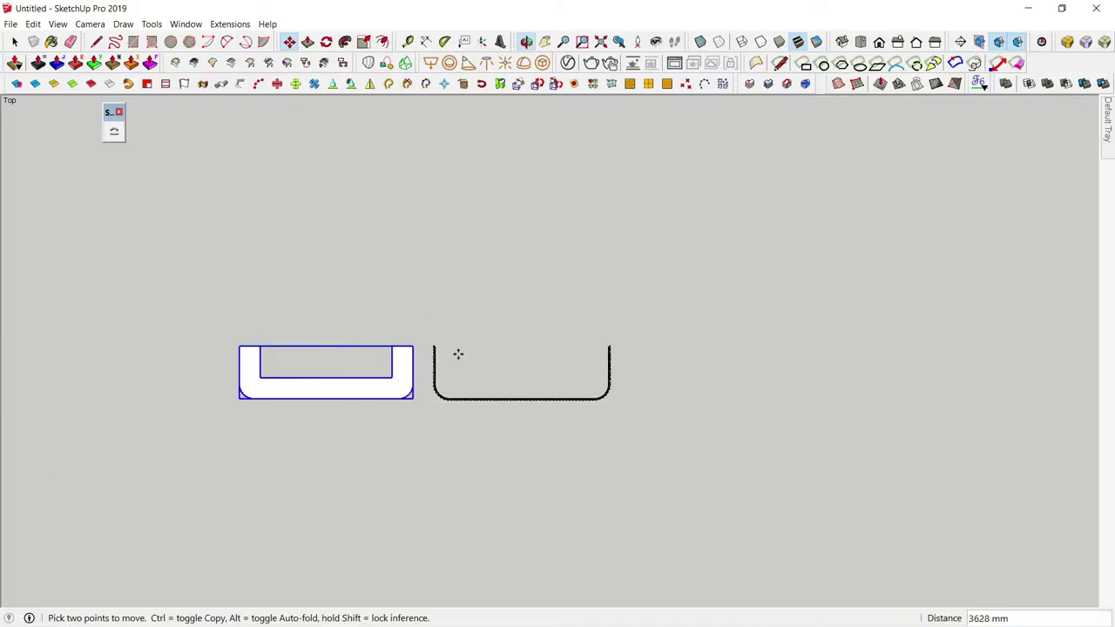
scroll(427, 342, up, 2)
scroll(409, 342, up, 3)
scroll(376, 343, up, 2)
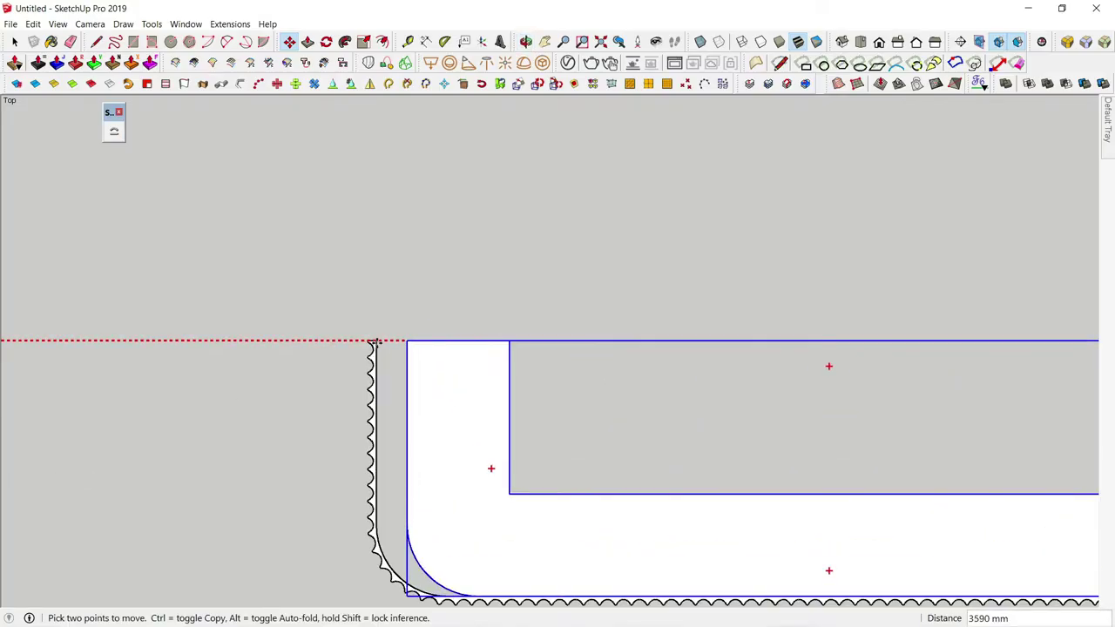
click(373, 342)
- Nudge the slab flush with the wall's outer edge and orbit to check the countertop
scroll(523, 331, down, 4)
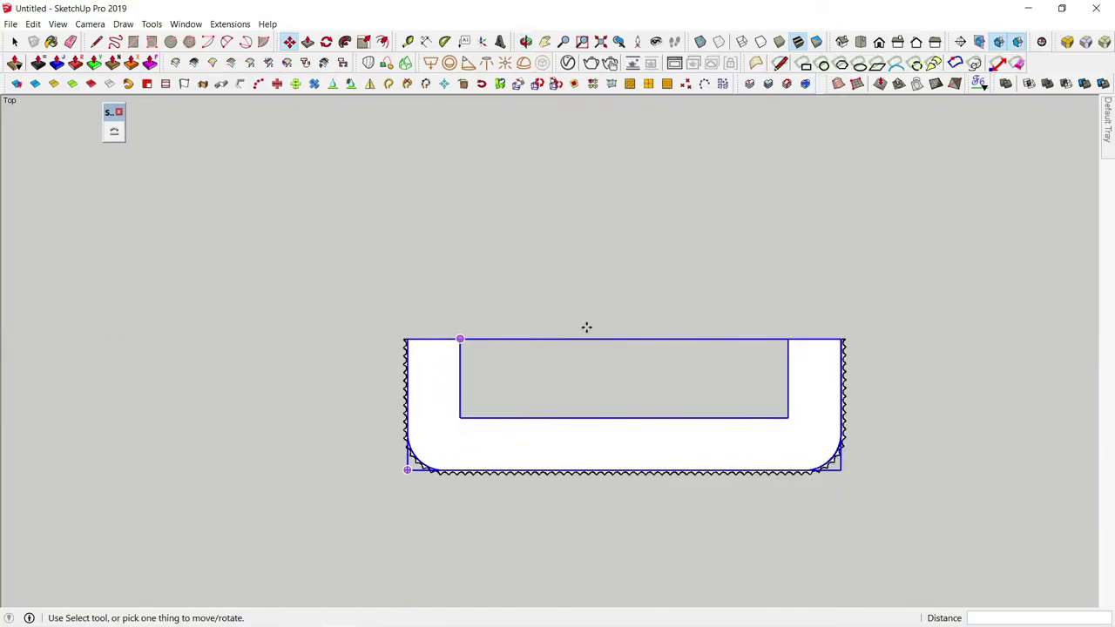
scroll(619, 340, down, 1)
scroll(730, 356, up, 2)
scroll(731, 355, up, 2)
scroll(732, 361, up, 2)
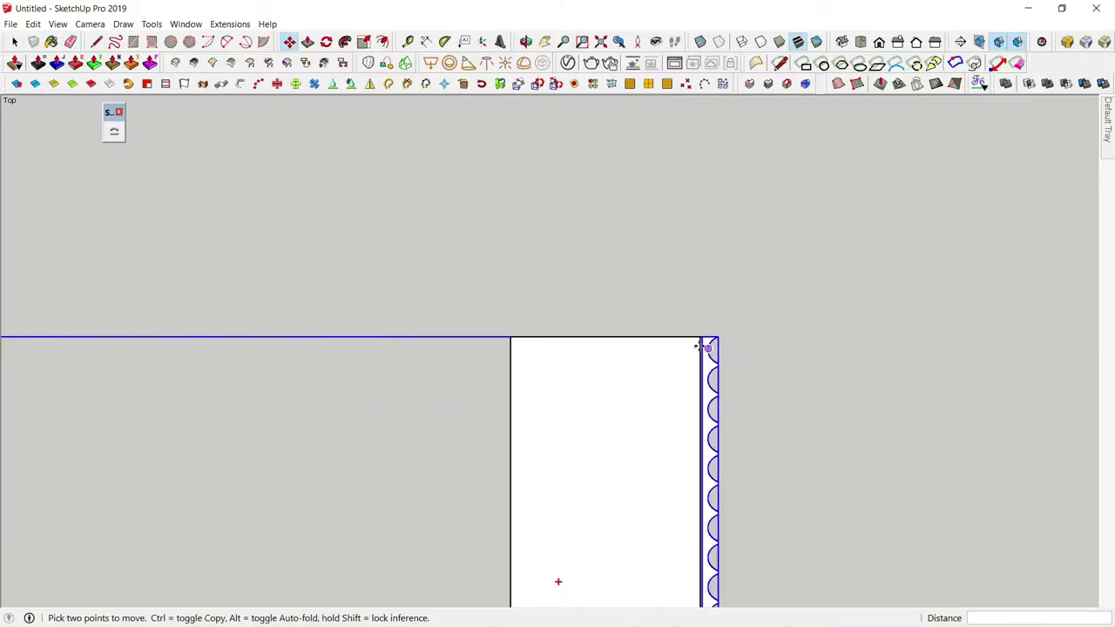
scroll(702, 343, up, 2)
scroll(697, 338, up, 1)
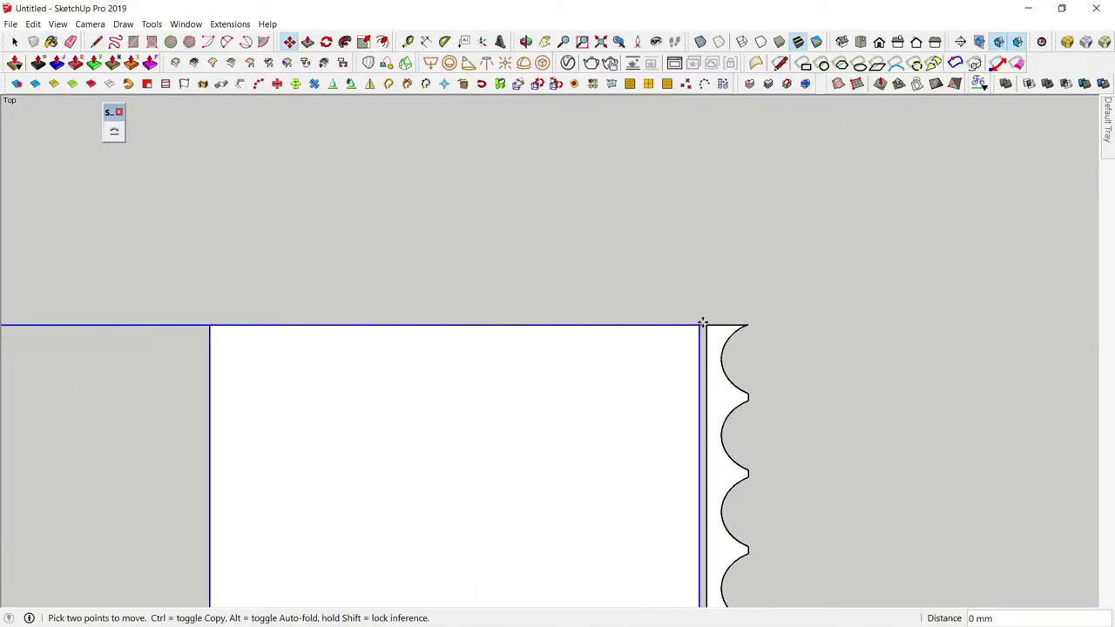
click(707, 326)
scroll(549, 345, down, 2)
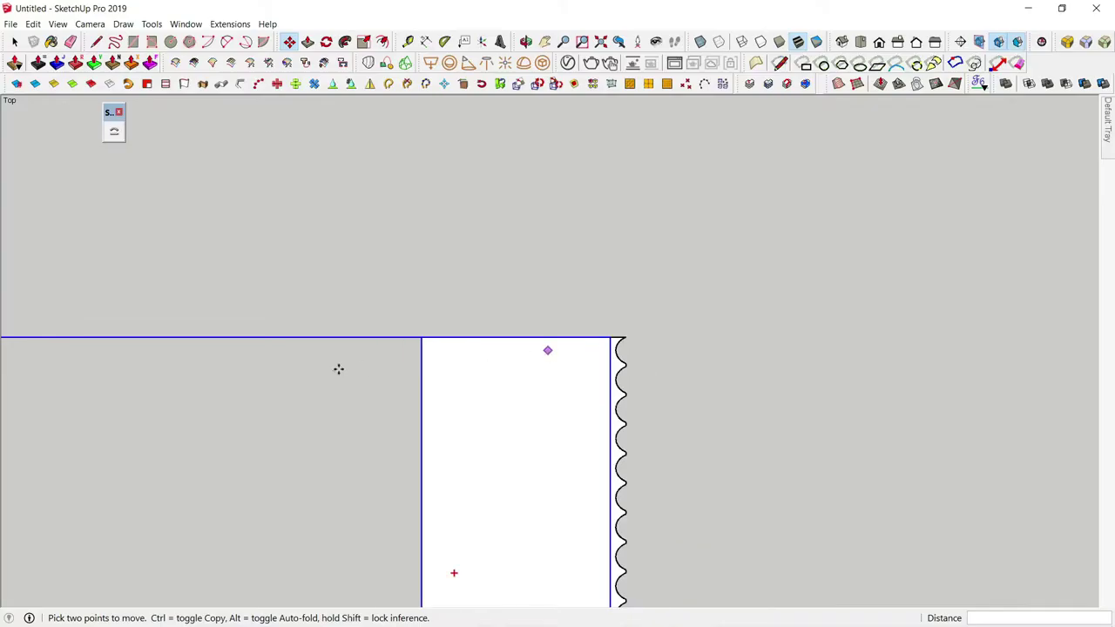
scroll(504, 395, up, 4)
scroll(504, 396, down, 3)
key(space)
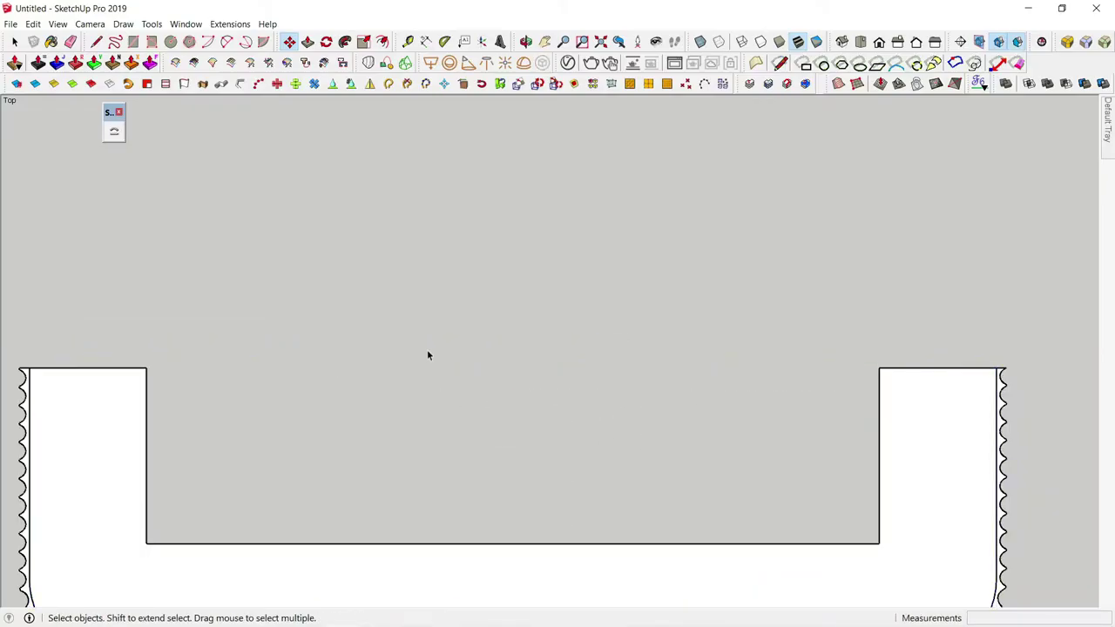
mouse_move(440, 431)
middle_down()
mouse_move(578, 169)
mouse_move(424, 393)
mouse_move(503, 278)
mouse_move(552, 369)
middle_up()
- Select the slab's curved front face and try Push/Pull, which refuses it
scroll(417, 374, up, 1)
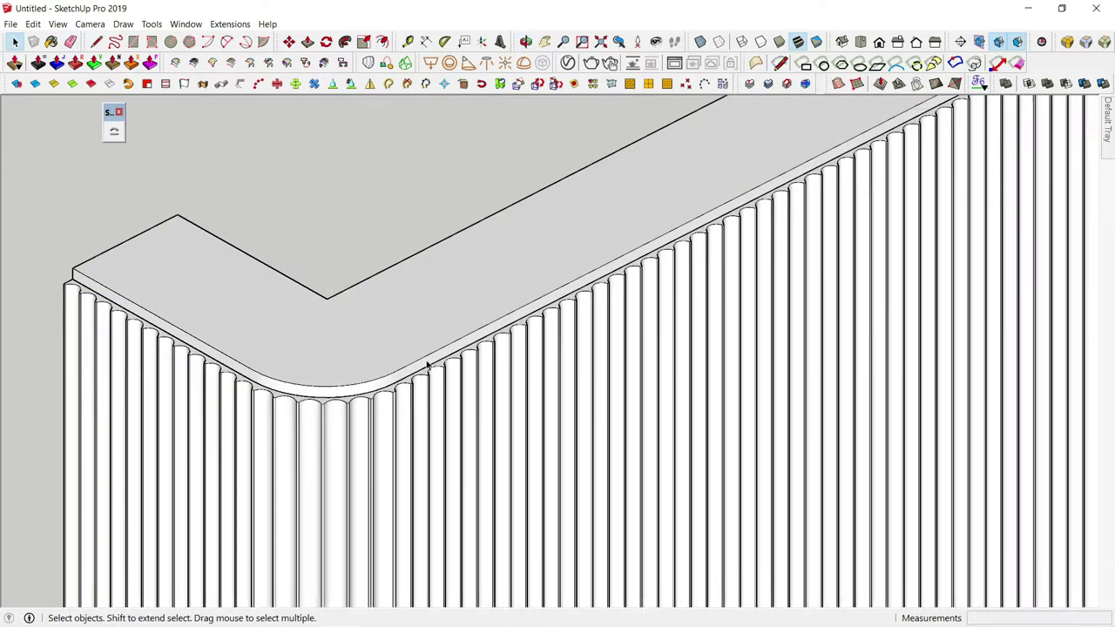
scroll(418, 374, up, 1)
mouse_move(417, 374)
middle_down()
mouse_move(511, 341)
mouse_move(488, 357)
middle_up()
scroll(465, 366, up, 1)
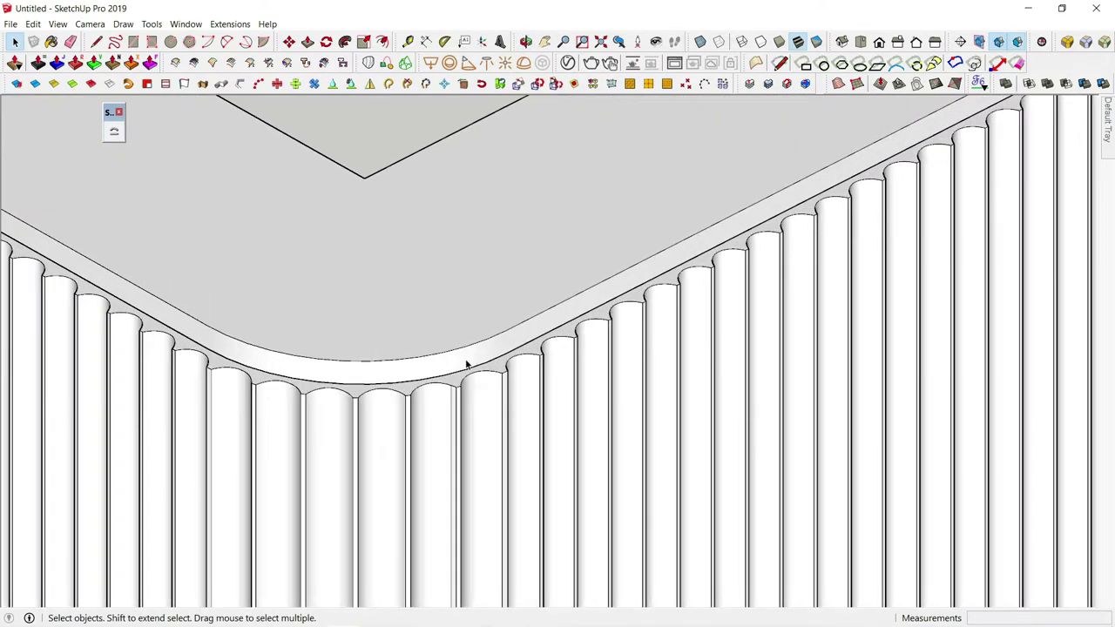
scroll(467, 370, up, 1)
click(470, 366)
key(p)
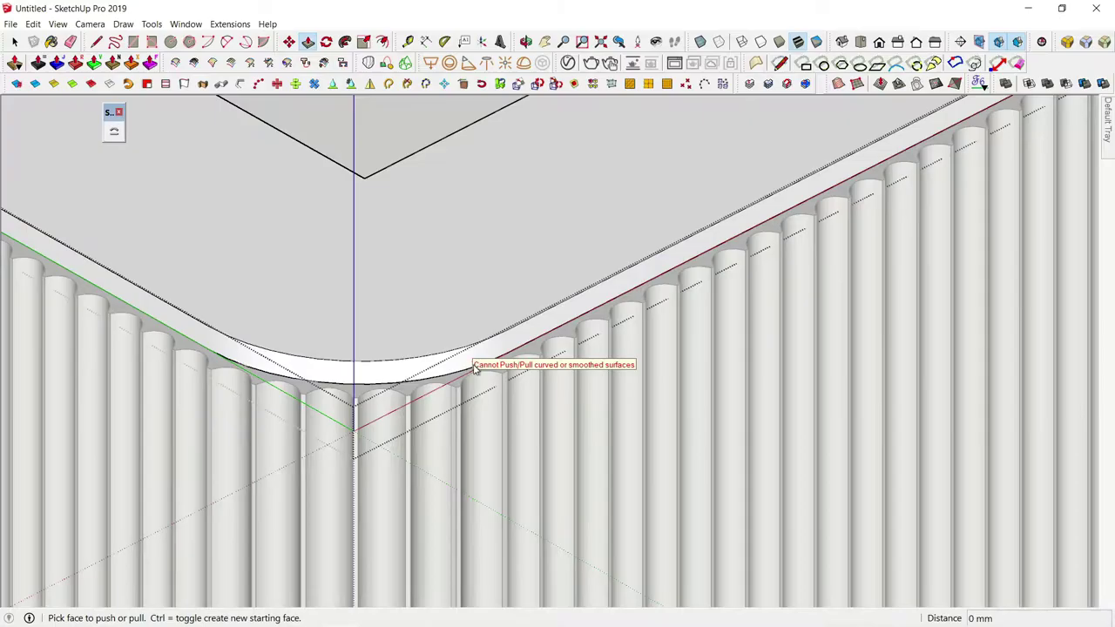
key(space)
- Thicken the curved front face outward with the Thicken tool to form a projecting lip
click(38, 63)
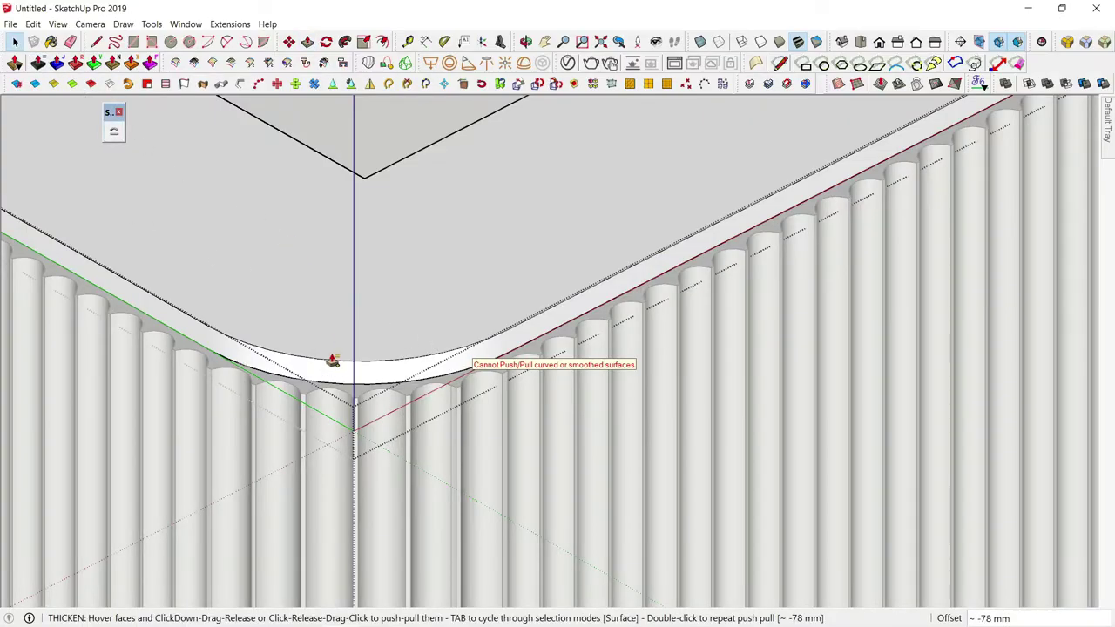
click(322, 377)
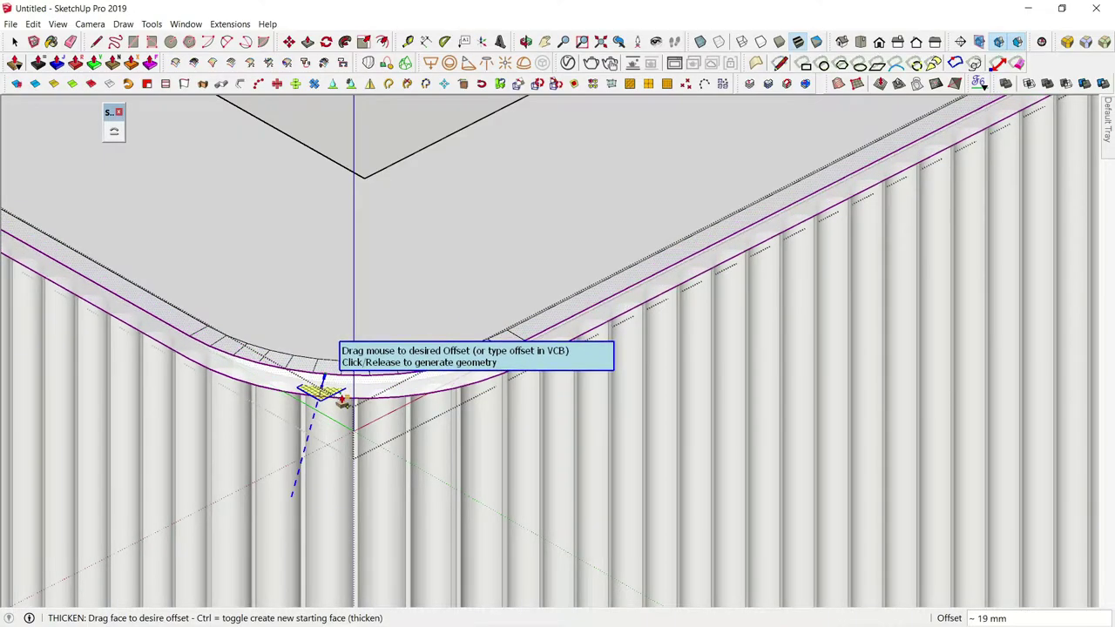
click(344, 401)
key(space)
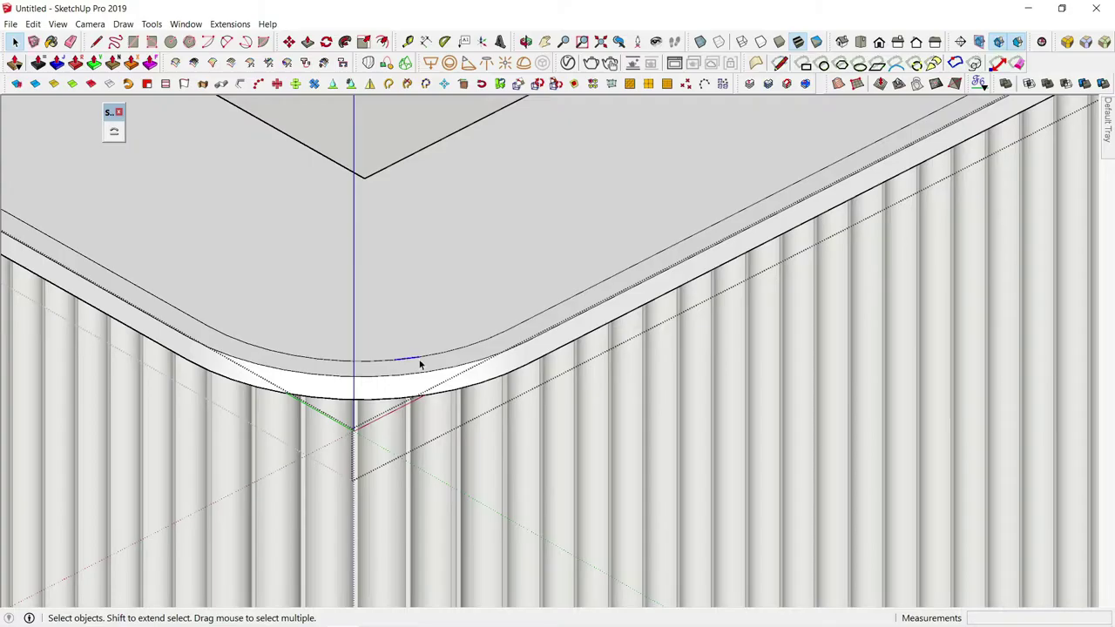
scroll(427, 357, down, 2)
scroll(428, 357, down, 1)
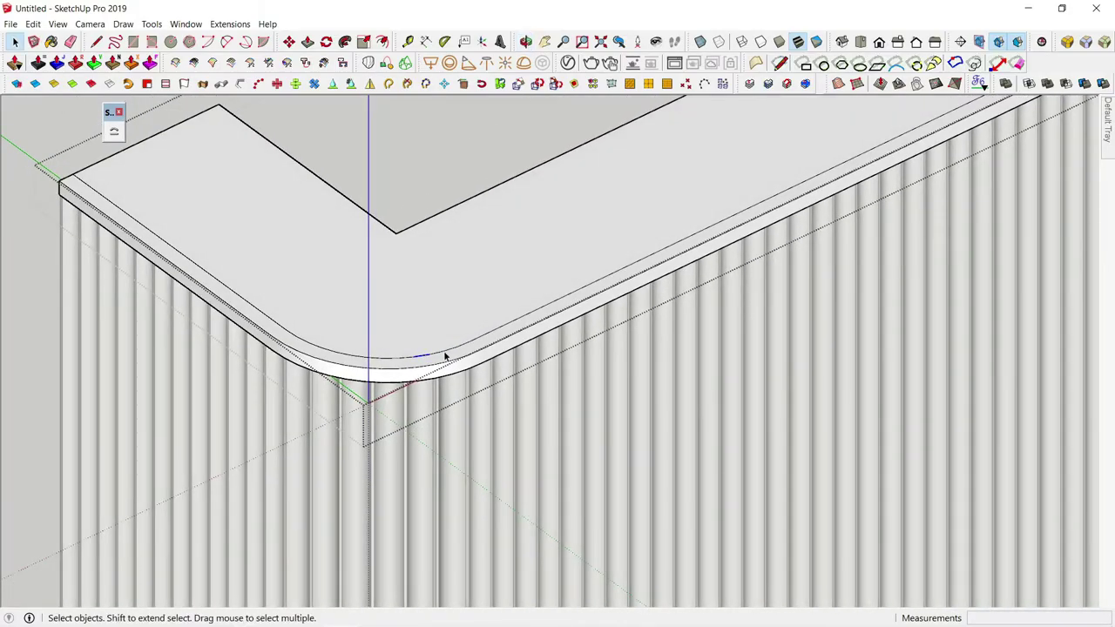
- Erase the extra arc and edge lines along the slab's front
key(2)
middle_drag(565, 514, 687, 311)
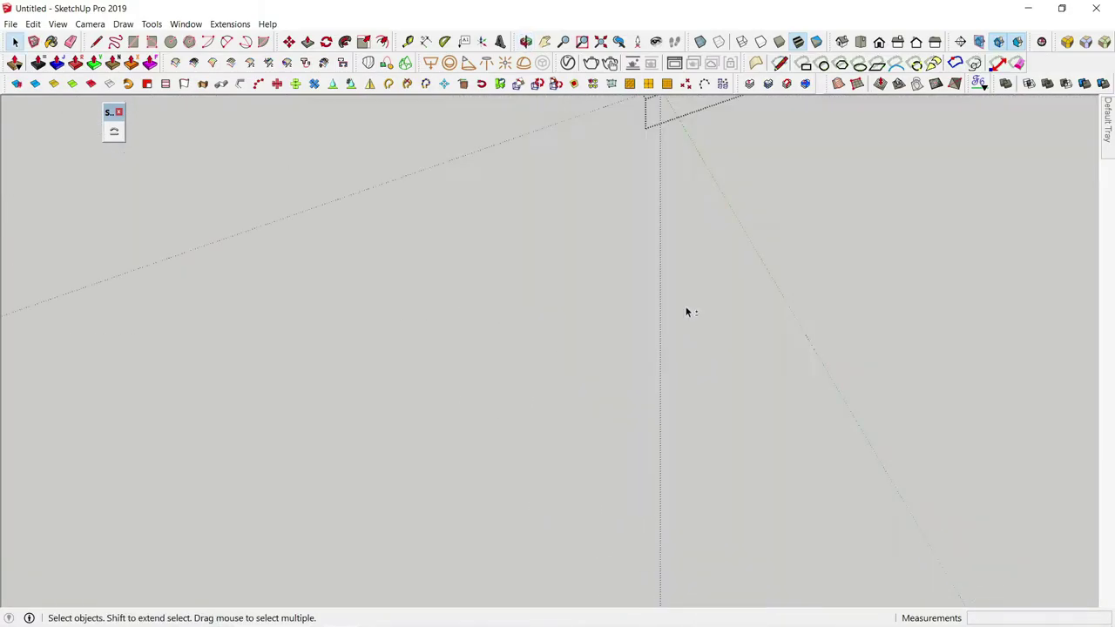
scroll(620, 439, down, 3)
key(e)
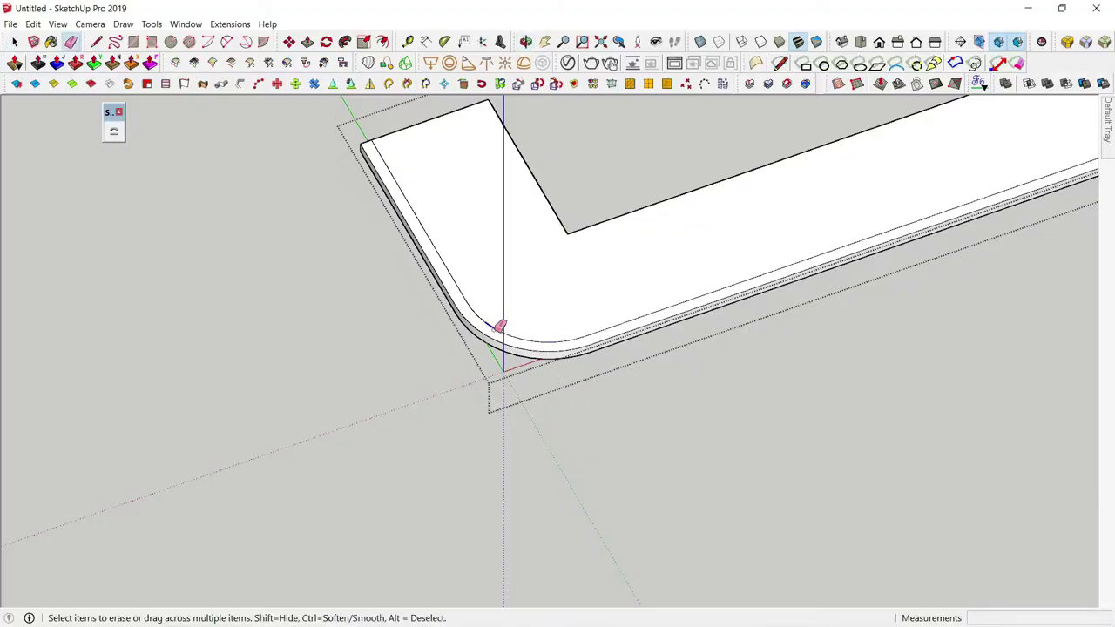
drag(546, 338, 499, 314)
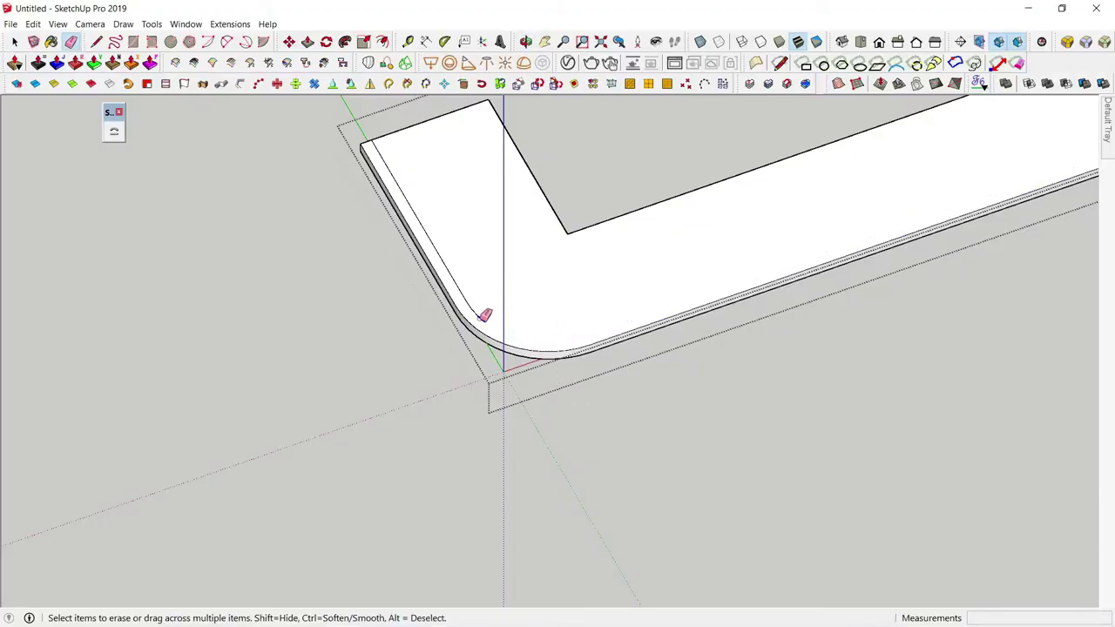
- Orbit around the U-shaped slab to inspect its cleaned curved edges
middle_drag(472, 296, 740, 279)
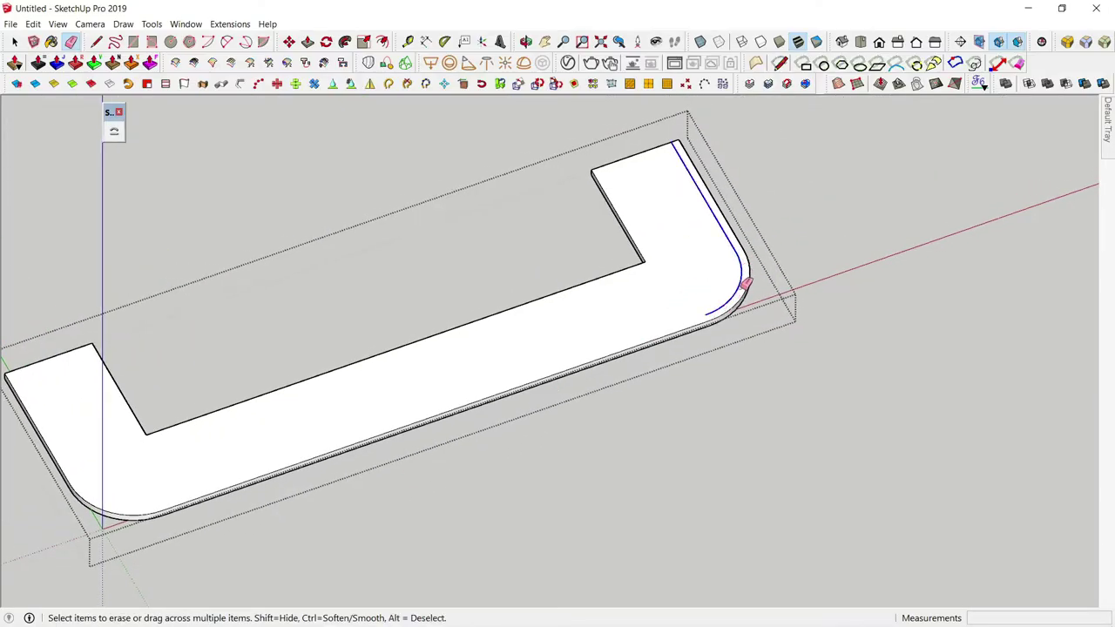
middle_drag(699, 350, 747, 315)
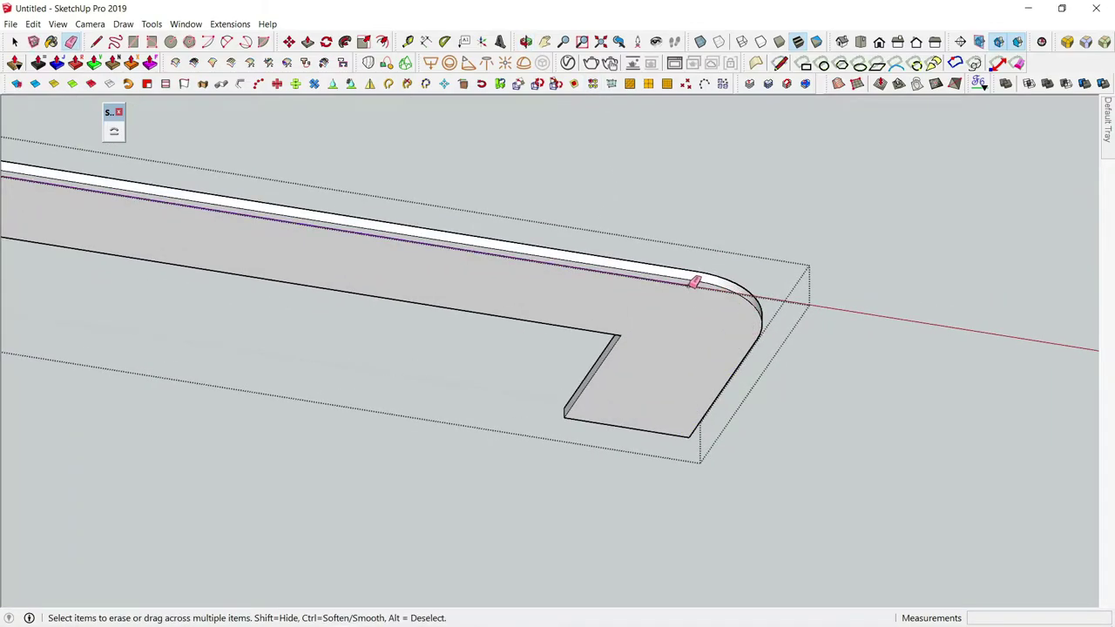
mouse_move(717, 284)
middle_down()
mouse_move(506, 306)
mouse_move(248, 275)
middle_up()
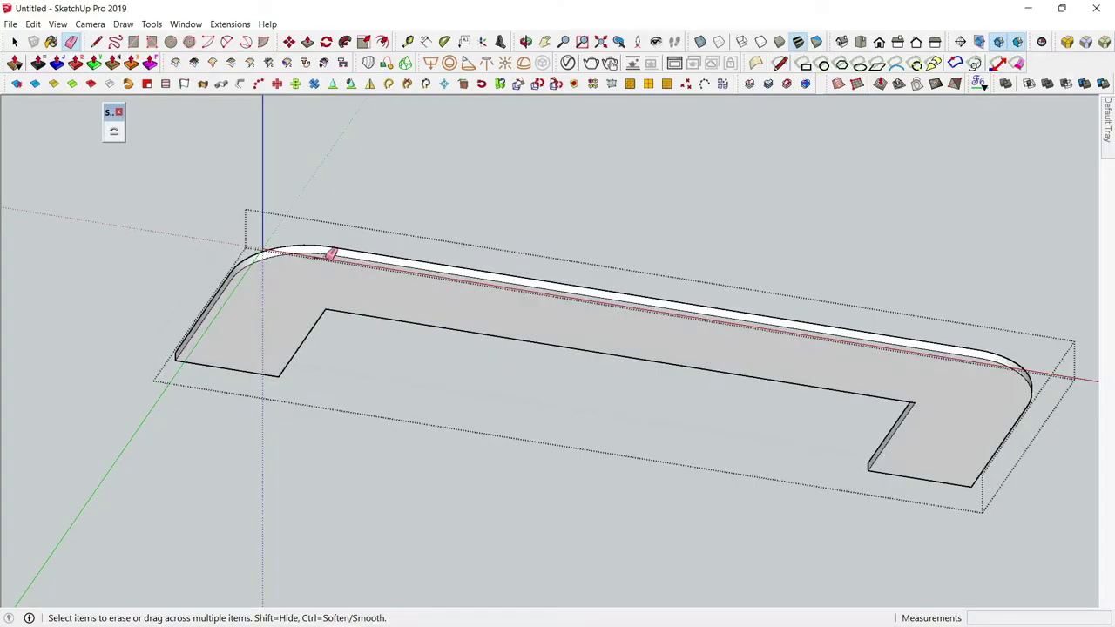
key(space)
mouse_move(373, 249)
middle_down()
mouse_move(340, 508)
mouse_move(174, 540)
middle_up()
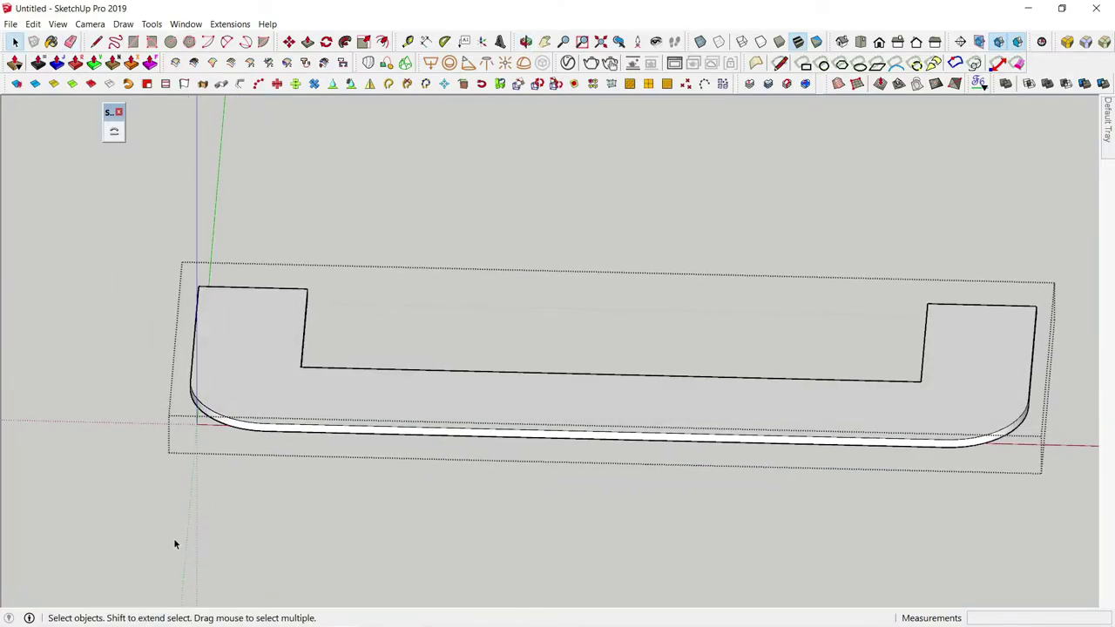
scroll(232, 505, up, 3)
mouse_move(231, 505)
middle_down()
mouse_move(476, 361)
mouse_move(548, 451)
mouse_move(680, 462)
middle_up()
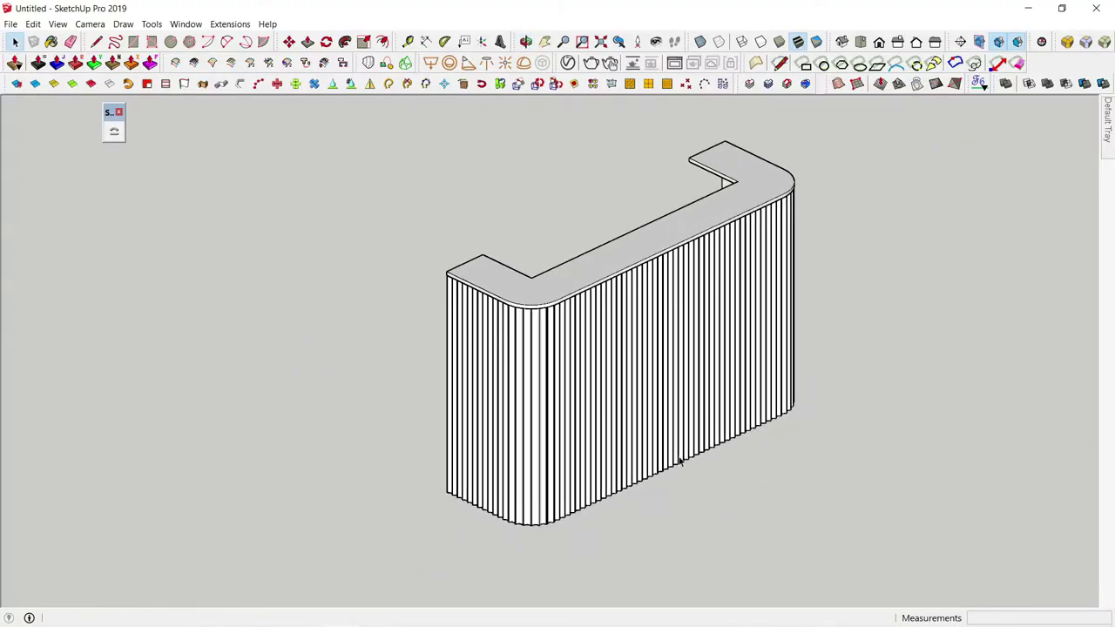
scroll(580, 478, up, 4)
mouse_move(580, 477)
middle_down()
mouse_move(612, 411)
mouse_move(478, 511)
middle_up()
scroll(508, 486, down, 4)
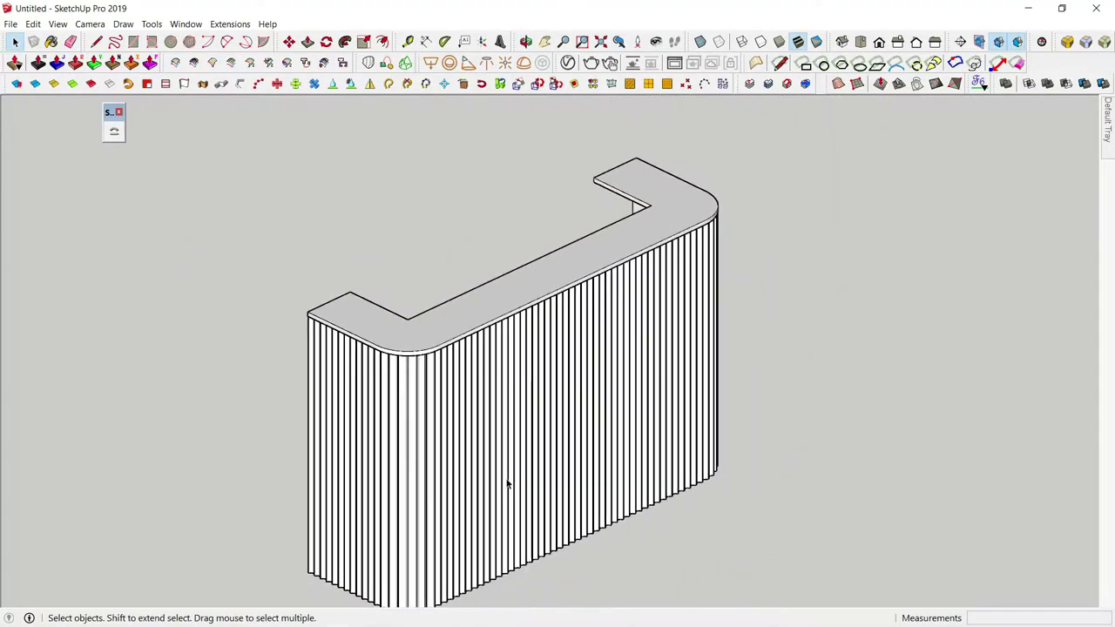
scroll(422, 484, down, 2)
mouse_move(421, 485)
middle_down()
mouse_move(846, 488)
mouse_move(423, 475)
mouse_move(459, 460)
mouse_move(508, 478)
middle_up()
scroll(508, 503, up, 2)
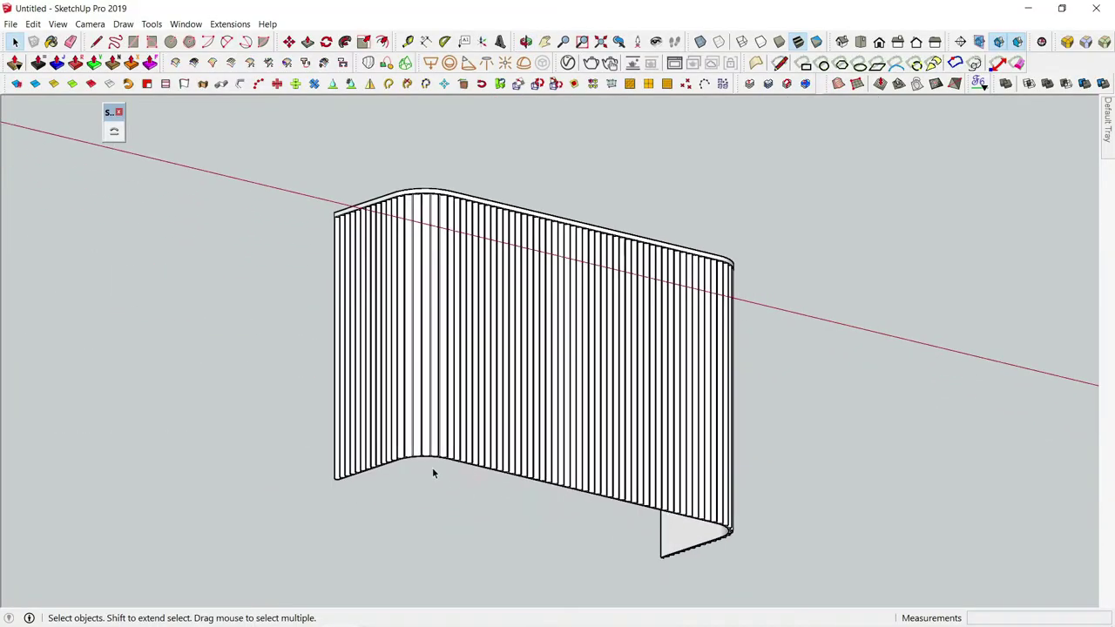
scroll(434, 471, down, 5)
mouse_move(356, 486)
middle_down()
mouse_move(523, 448)
mouse_move(407, 429)
mouse_move(431, 526)
mouse_move(659, 436)
mouse_move(386, 281)
mouse_move(438, 369)
middle_up()
scroll(386, 281, up, 2)
scroll(338, 280, up, 3)
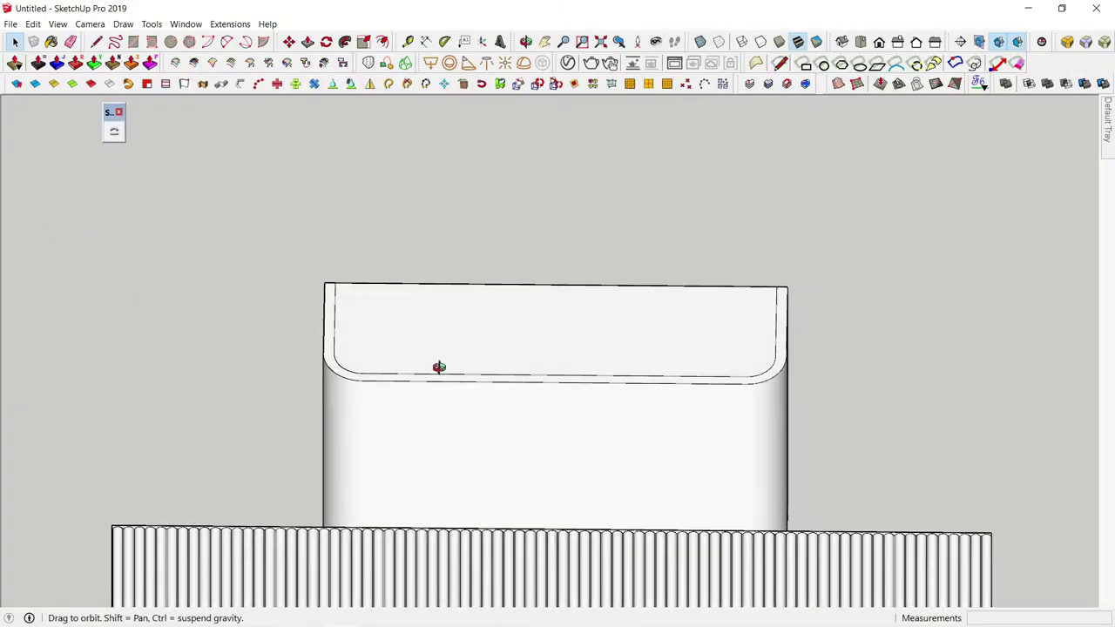
- Enter the white block's group, select its rounded top face and start a copy move
double_click(421, 361)
click(419, 343)
key(m)
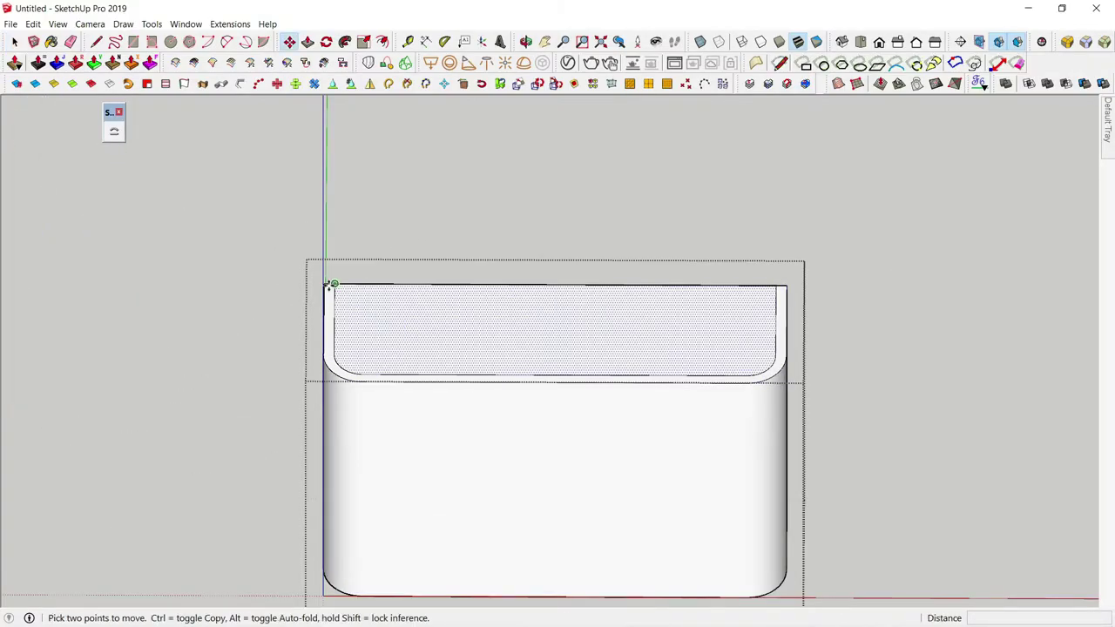
click(323, 285)
key(ctrl)
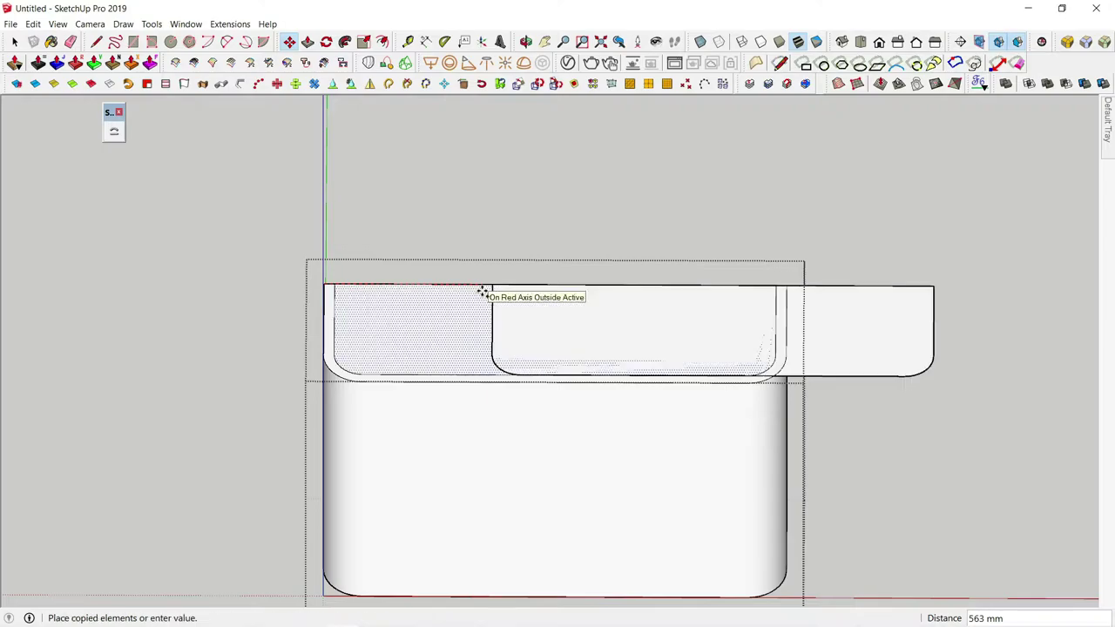
mouse_move(794, 418)
middle_down()
mouse_move(342, 305)
mouse_move(635, 343)
middle_up()
scroll(391, 358, up, 2)
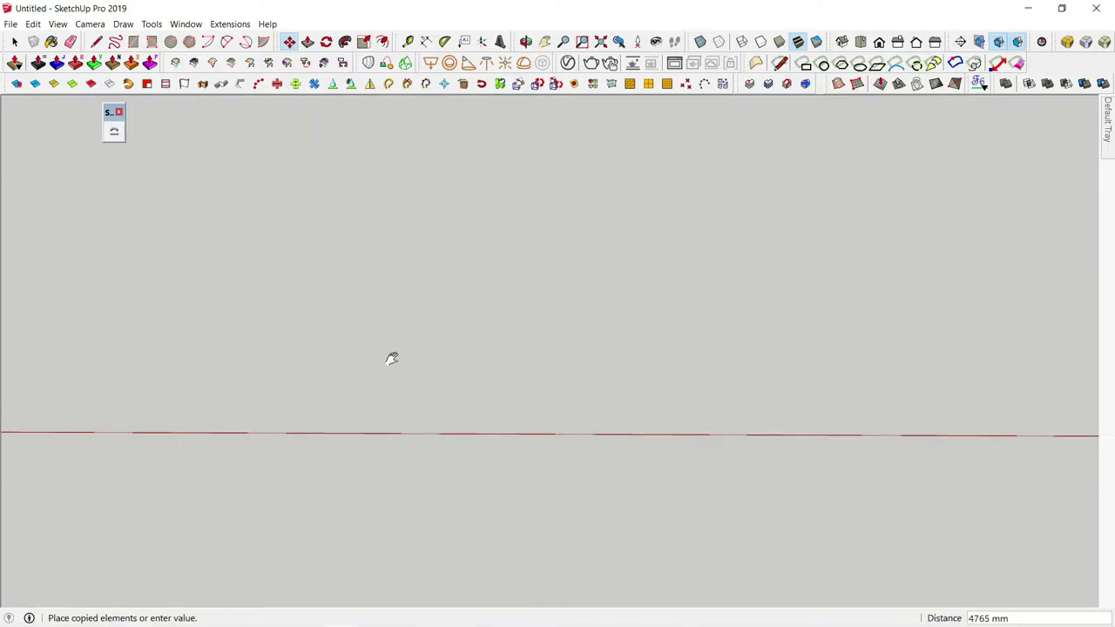
scroll(647, 354, down, 3)
scroll(802, 341, down, 2)
mouse_move(802, 341)
middle_down()
mouse_move(343, 348)
mouse_move(493, 349)
middle_up()
scroll(393, 357, down, 2)
scroll(436, 339, up, 1)
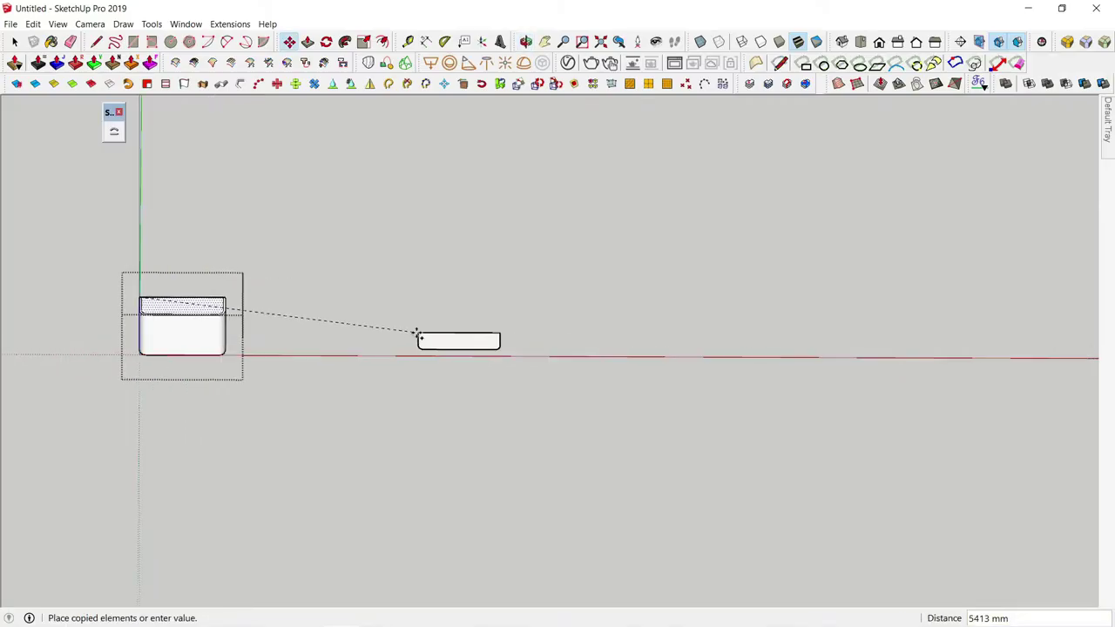
scroll(418, 339, down, 1)
scroll(410, 331, up, 2)
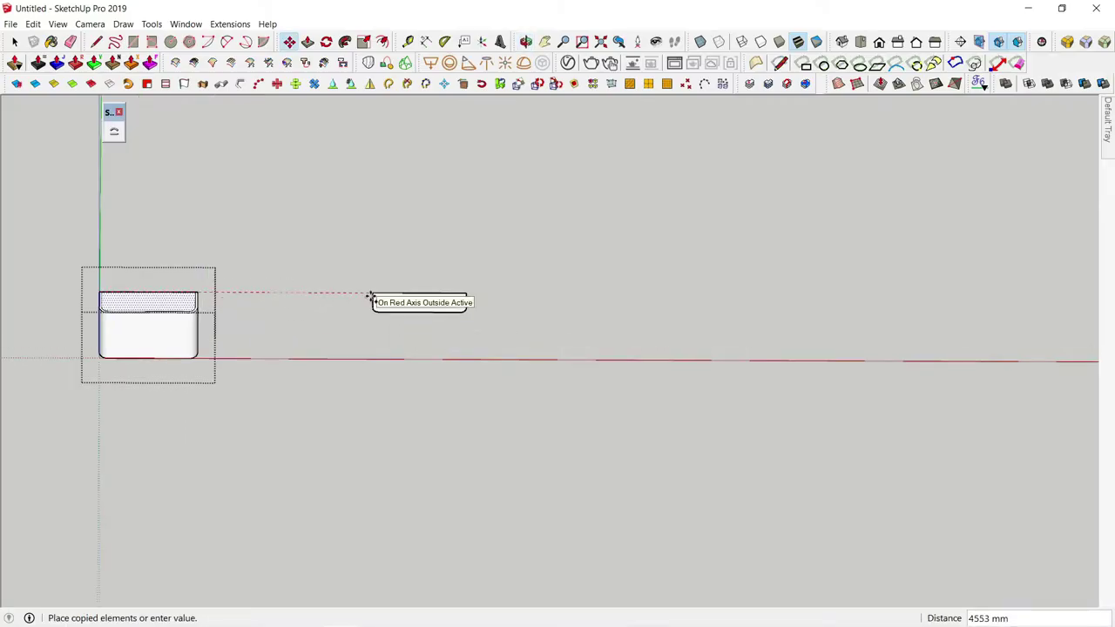
key(space)
- Copy the rounded top face and place the copy beside the block
scroll(67, 297, up, 2)
scroll(182, 363, up, 3)
scroll(206, 355, up, 1)
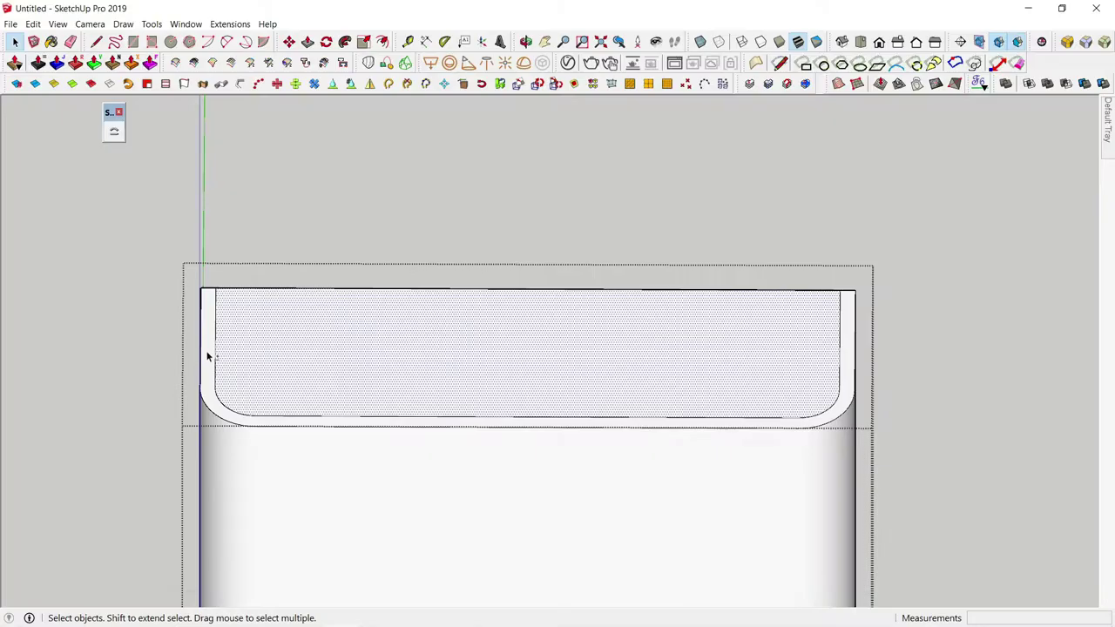
key(m)
click(201, 288)
key(ctrl)
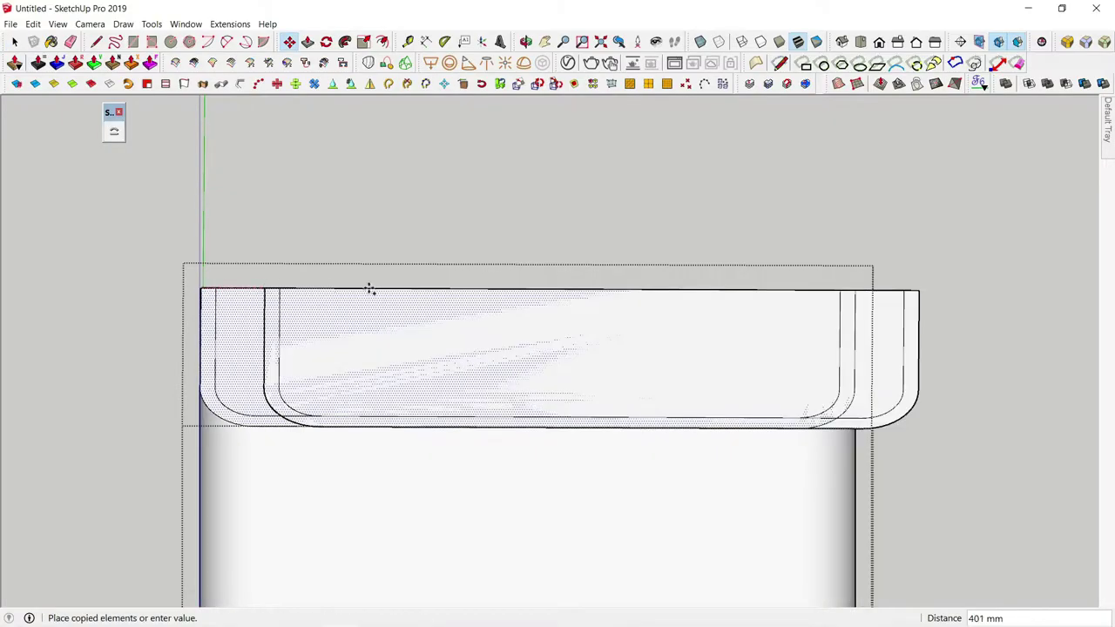
scroll(368, 288, down, 1)
shift+middle_drag(478, 291, 212, 296)
click(644, 305)
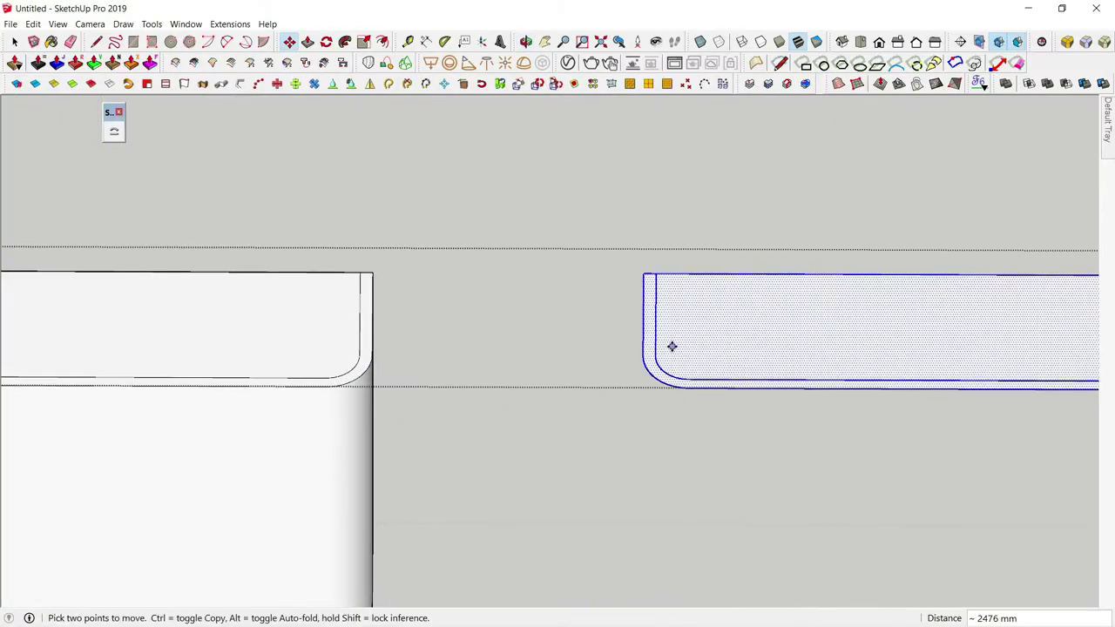
- Undo and then redo the copy placement, keeping the copied face beside the block
key(ctrl+z)
key(space)
scroll(641, 401, down, 1)
scroll(639, 409, down, 1)
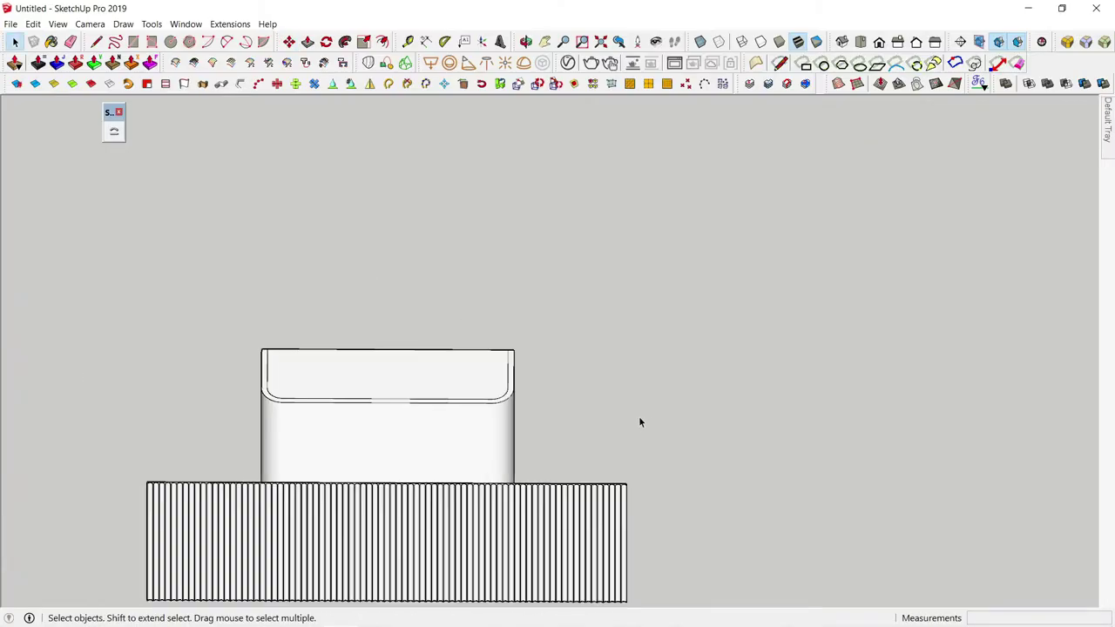
key(ctrl+y)
mouse_move(654, 413)
middle_down()
mouse_move(443, 326)
mouse_move(535, 356)
mouse_move(392, 351)
middle_up()
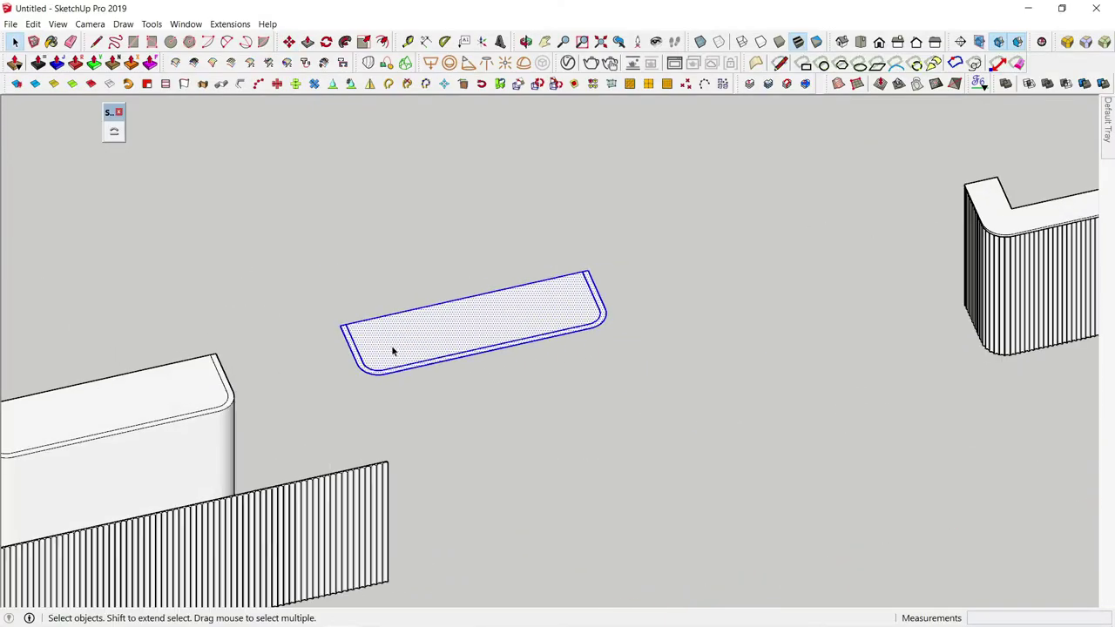
- In Top view, move the copied face so its corner snaps onto the counter's corner endpoint
key(m)
click(340, 326)
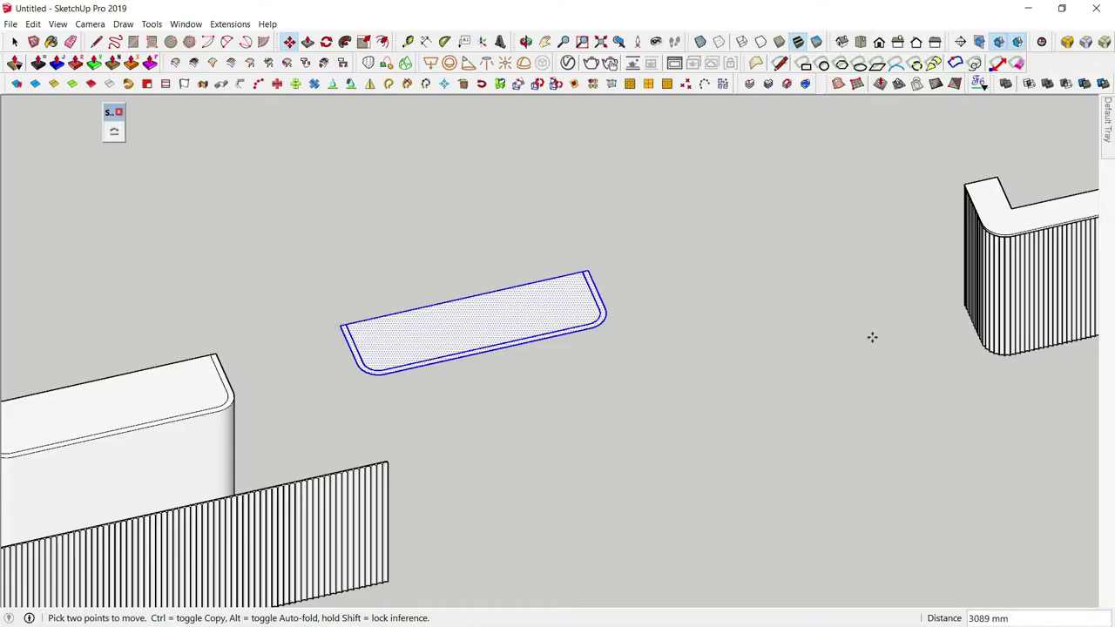
key(F2)
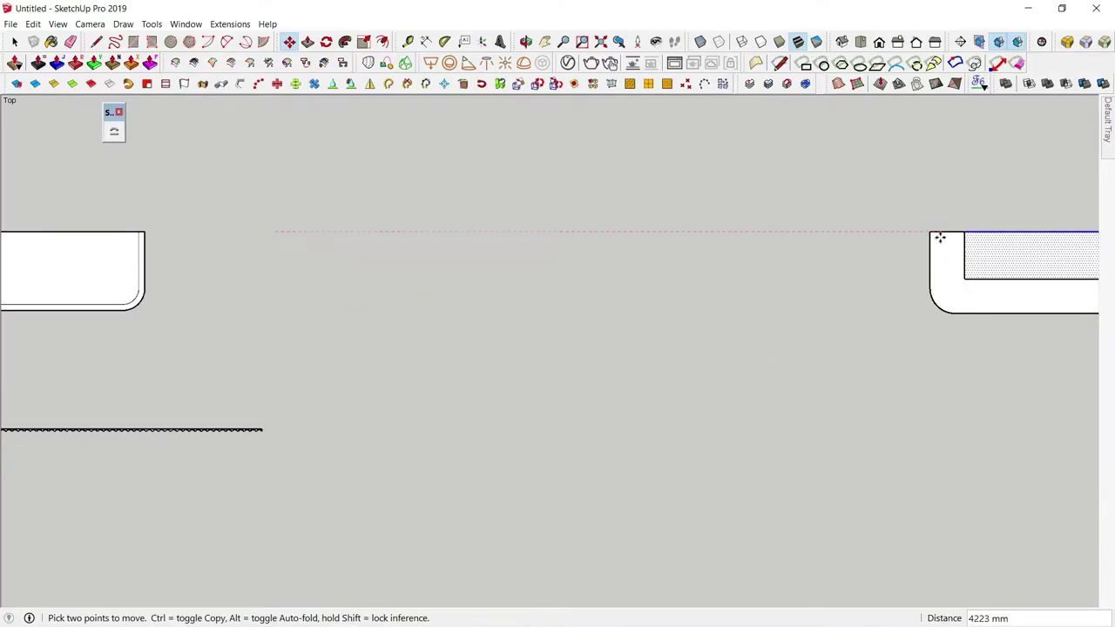
scroll(933, 233, up, 3)
scroll(933, 233, up, 1)
shift+middle_drag(939, 235, 730, 258)
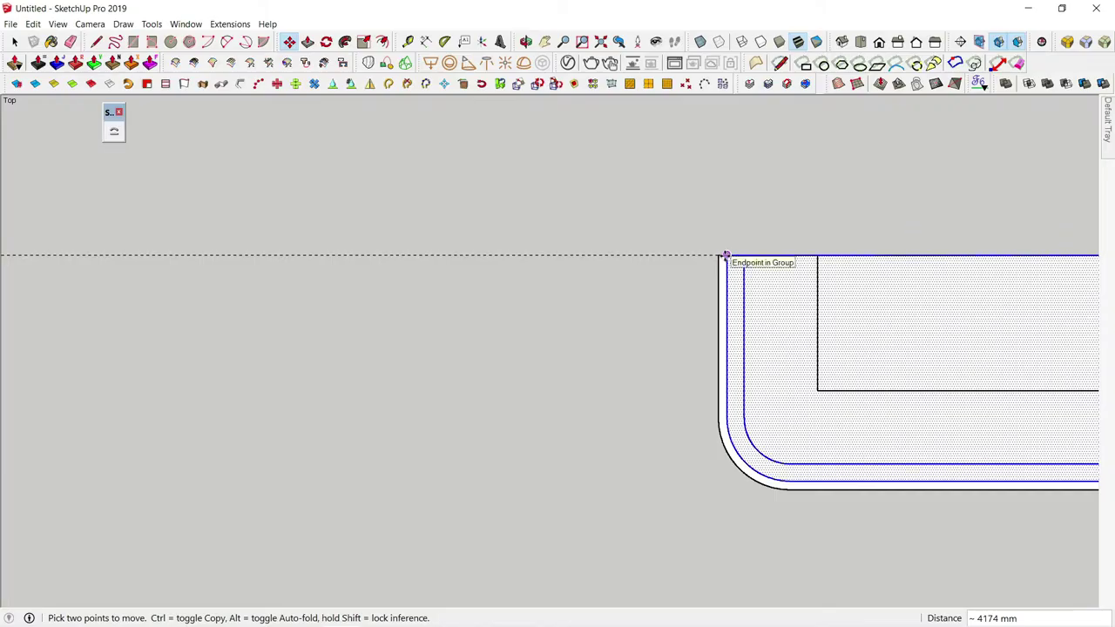
click(725, 256)
- Orbit to check the base, then start a Tape Measure from the face's front edge
middle_drag(759, 364, 861, 299)
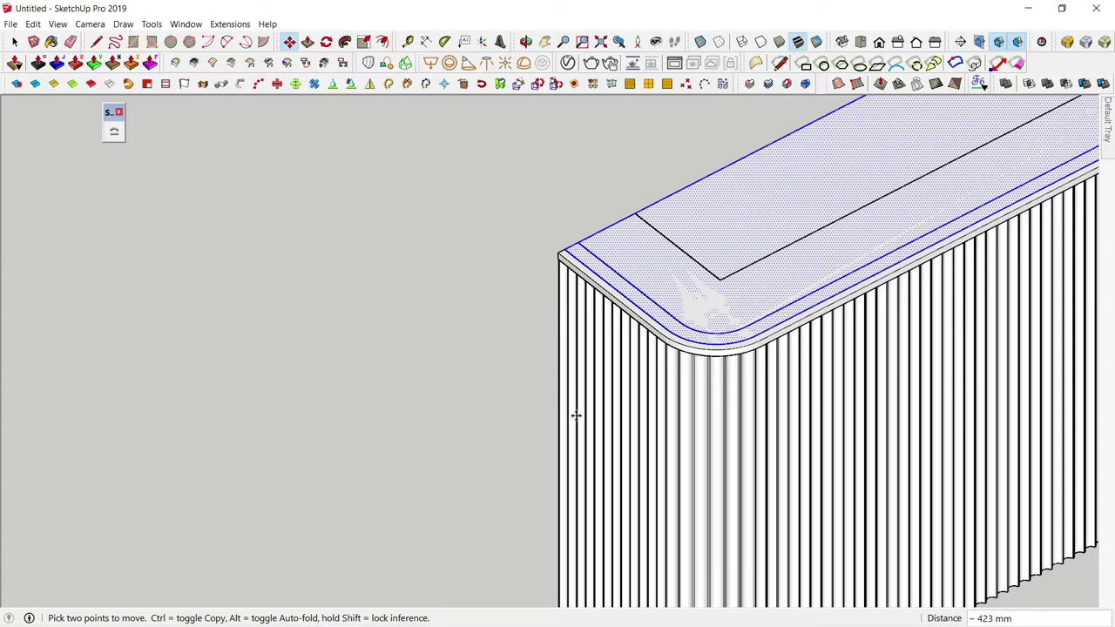
key(ctrl+t)
mouse_move(560, 440)
middle_down()
mouse_move(563, 349)
mouse_move(582, 450)
mouse_move(599, 455)
middle_up()
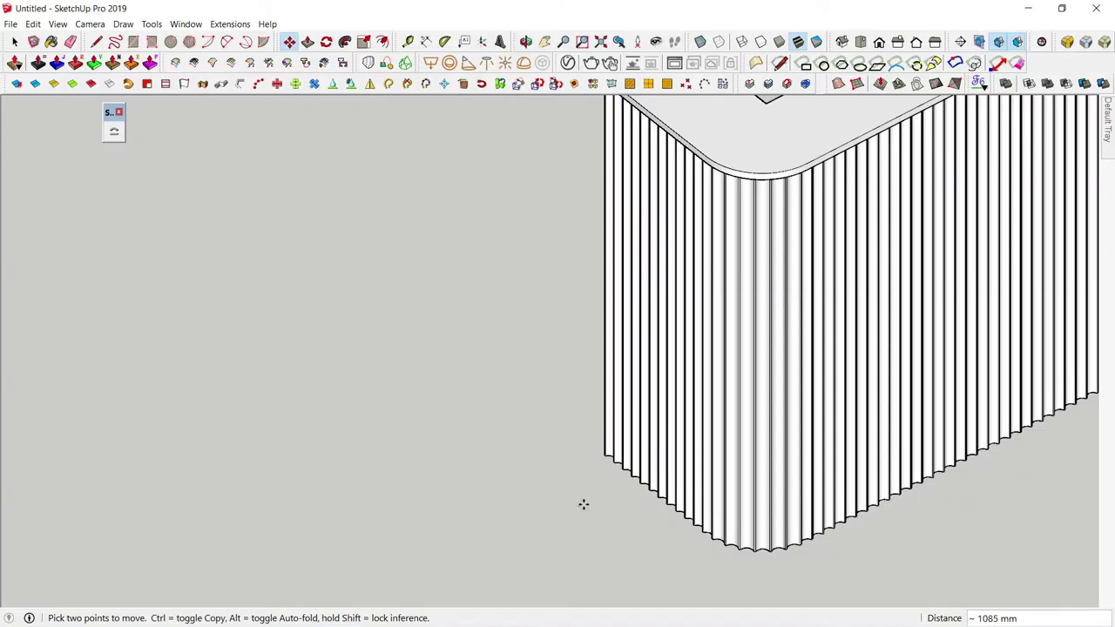
mouse_move(584, 504)
middle_down()
mouse_move(654, 276)
mouse_move(639, 458)
mouse_move(734, 539)
mouse_move(735, 374)
mouse_move(505, 496)
mouse_move(647, 488)
mouse_move(708, 511)
middle_up()
key(space)
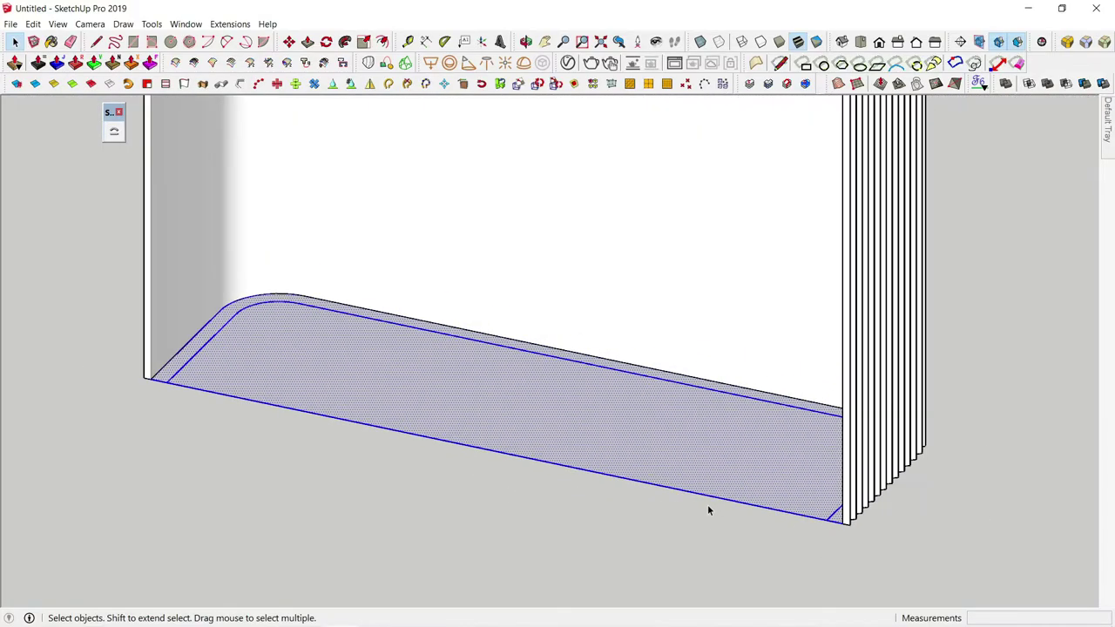
key(t)
click(721, 497)
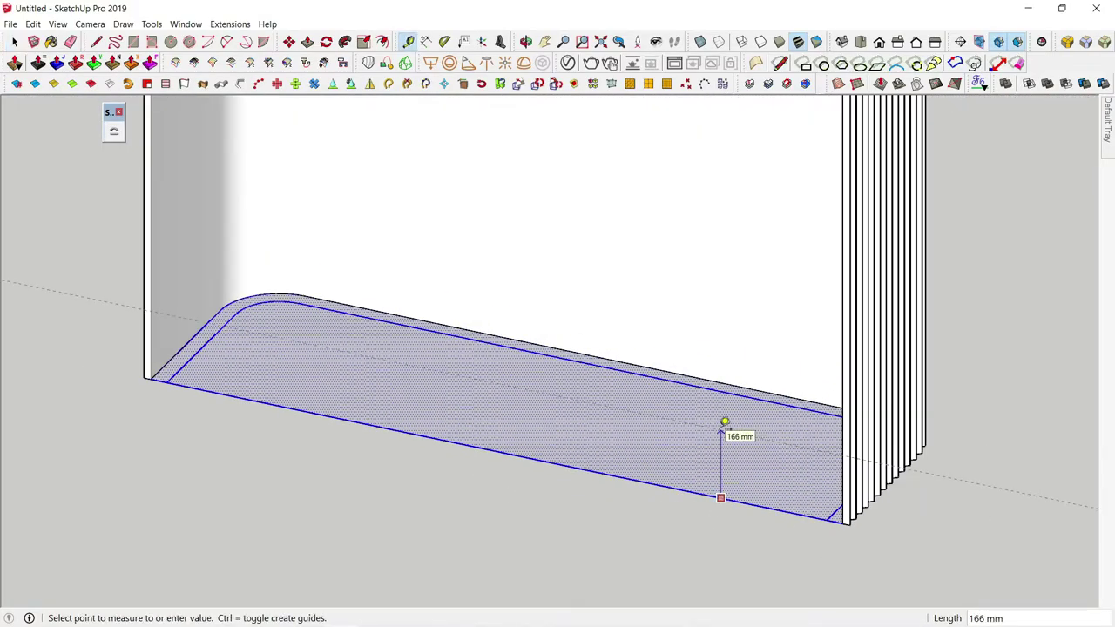
key(space)
- Resize the floor plate with the Scale tool
middle_drag(727, 438, 798, 473)
click(791, 466)
key(s)
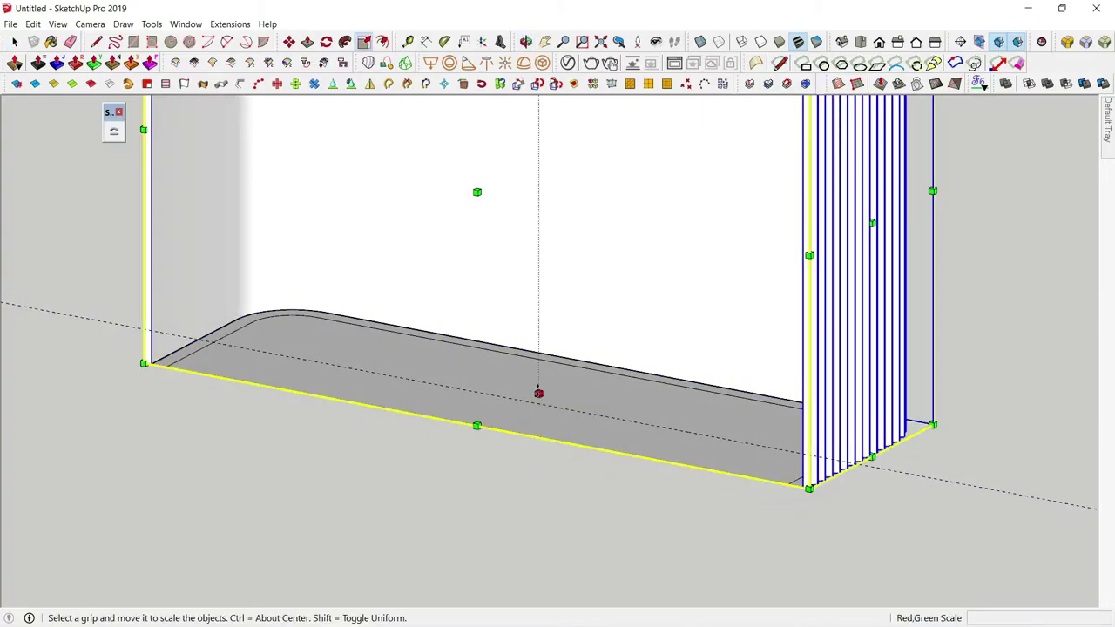
click(538, 393)
key(space)
click(838, 523)
- Push/Pull the cabinet floor face up into a base slab
mouse_move(839, 523)
middle_down()
mouse_move(848, 486)
mouse_move(807, 453)
middle_up()
click(807, 452)
key(p)
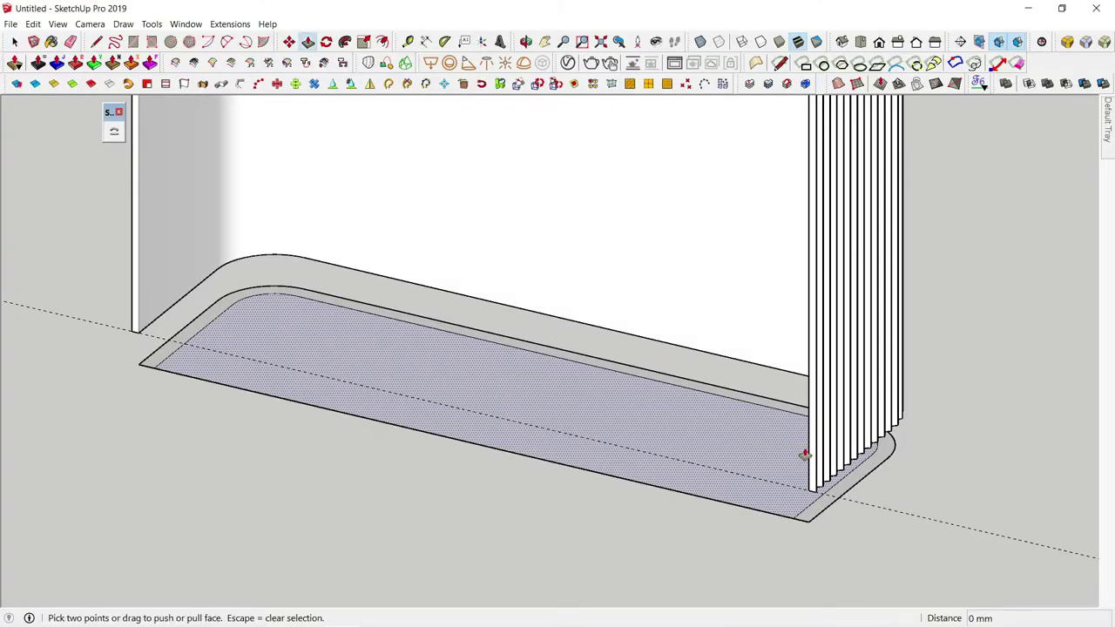
click(647, 442)
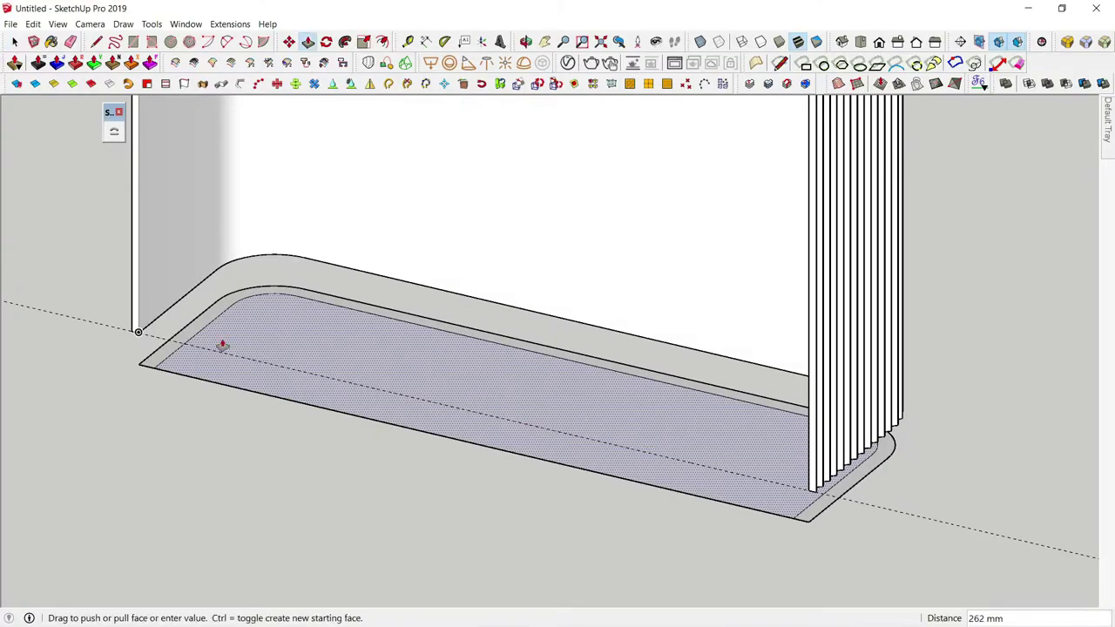
click(149, 332)
mouse_move(149, 331)
middle_down()
mouse_move(726, 279)
mouse_move(659, 478)
mouse_move(479, 471)
mouse_move(831, 455)
mouse_move(580, 512)
mouse_move(599, 488)
mouse_move(612, 498)
middle_up()
scroll(764, 476, up, 5)
- Erase the stray edge at the base slab's rounded corner
click(617, 499)
click(621, 495)
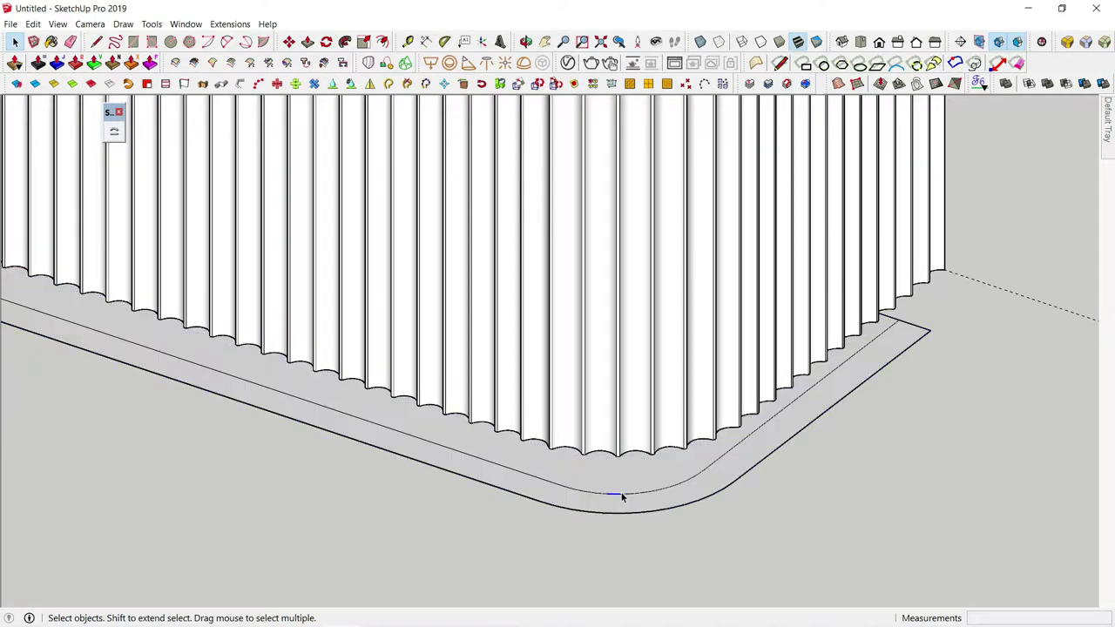
key(e)
mouse_move(600, 489)
mouse_down()
mouse_move(654, 494)
mouse_move(677, 468)
mouse_up()
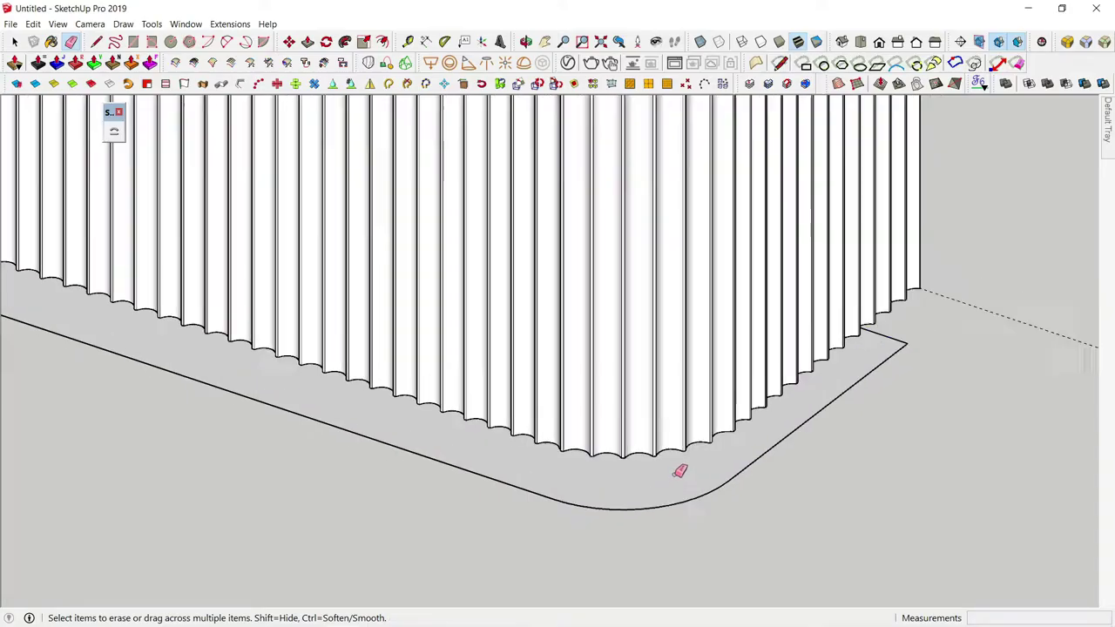
mouse_move(677, 468)
middle_down()
mouse_move(856, 363)
mouse_move(119, 461)
mouse_move(815, 338)
middle_up()
scroll(815, 337, up, 3)
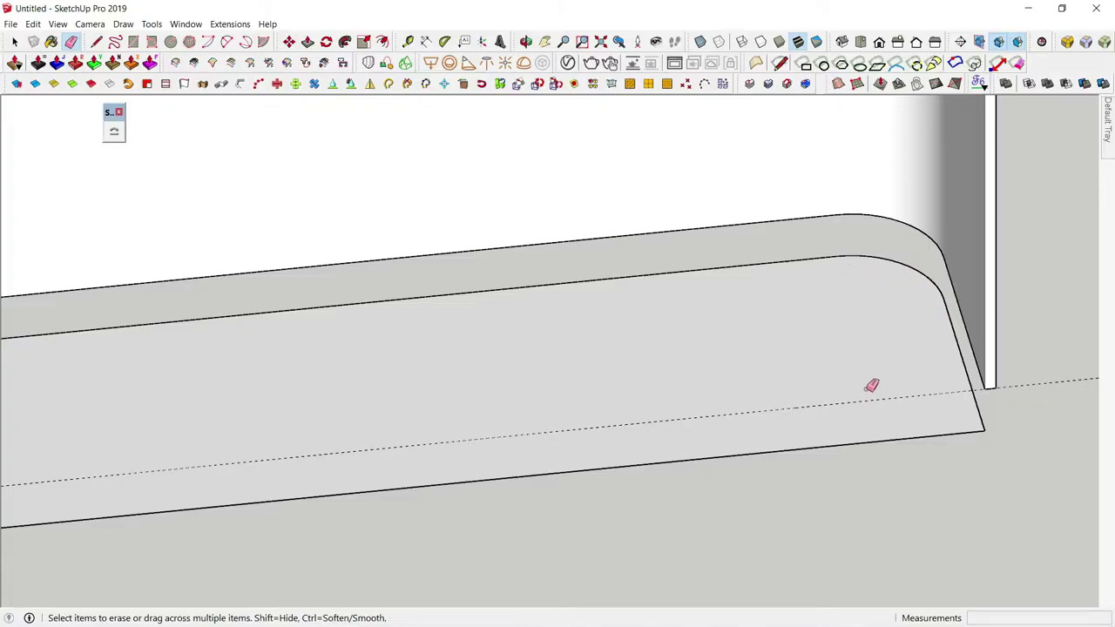
- Offset the front slab face 25 mm inward
key(f)
click(957, 342)
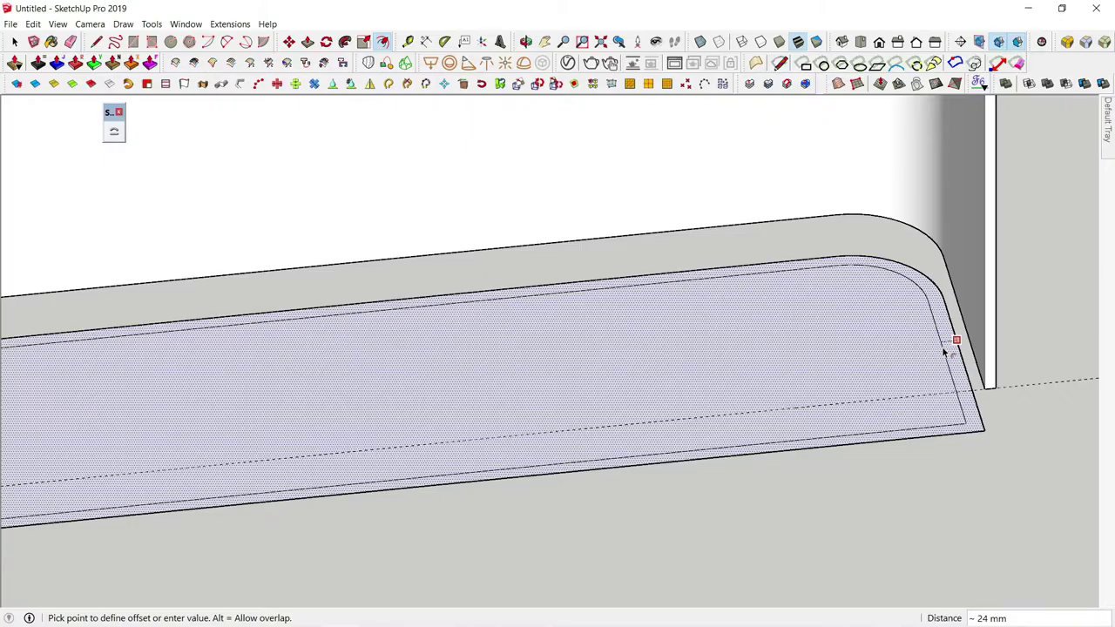
text(20)
key(Return)
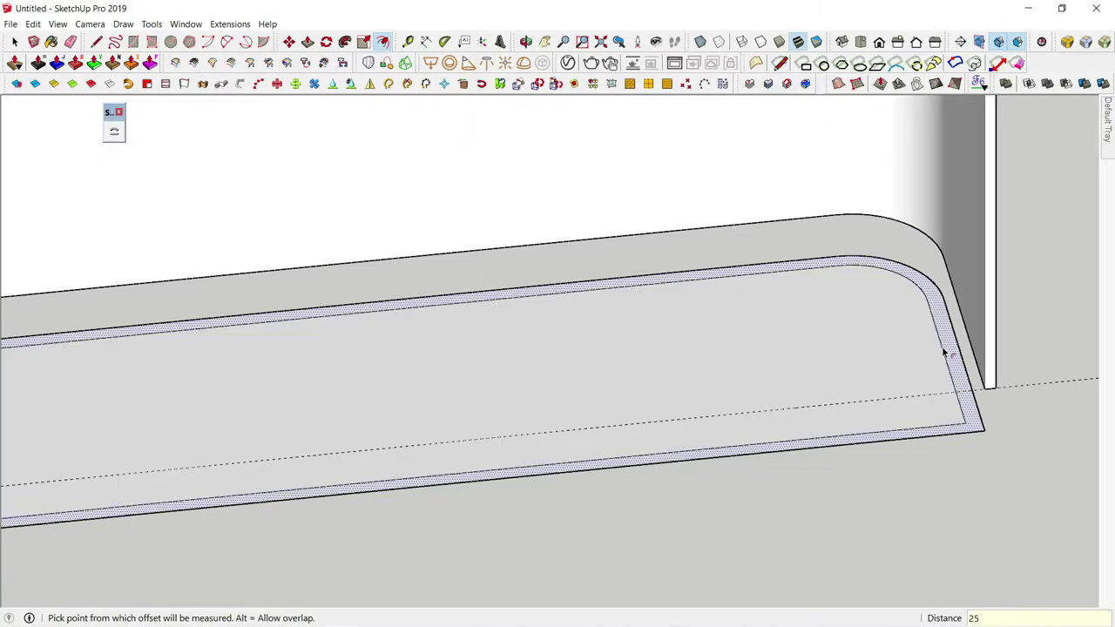
key(space)
- Push/Pull the new inner face into a recess, leaving a narrow rim around the plinth
click(922, 381)
key(p)
click(912, 379)
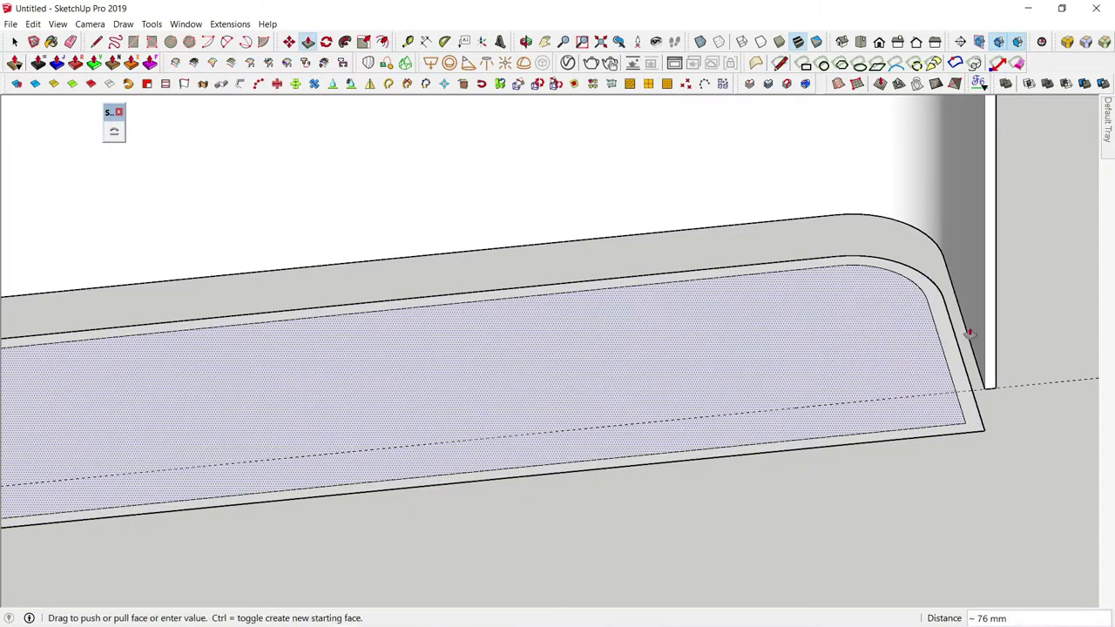
click(987, 392)
key(space)
mouse_move(271, 331)
middle_down()
mouse_move(523, 323)
mouse_move(896, 261)
mouse_move(711, 414)
mouse_move(821, 326)
middle_up()
scroll(777, 363, down, 5)
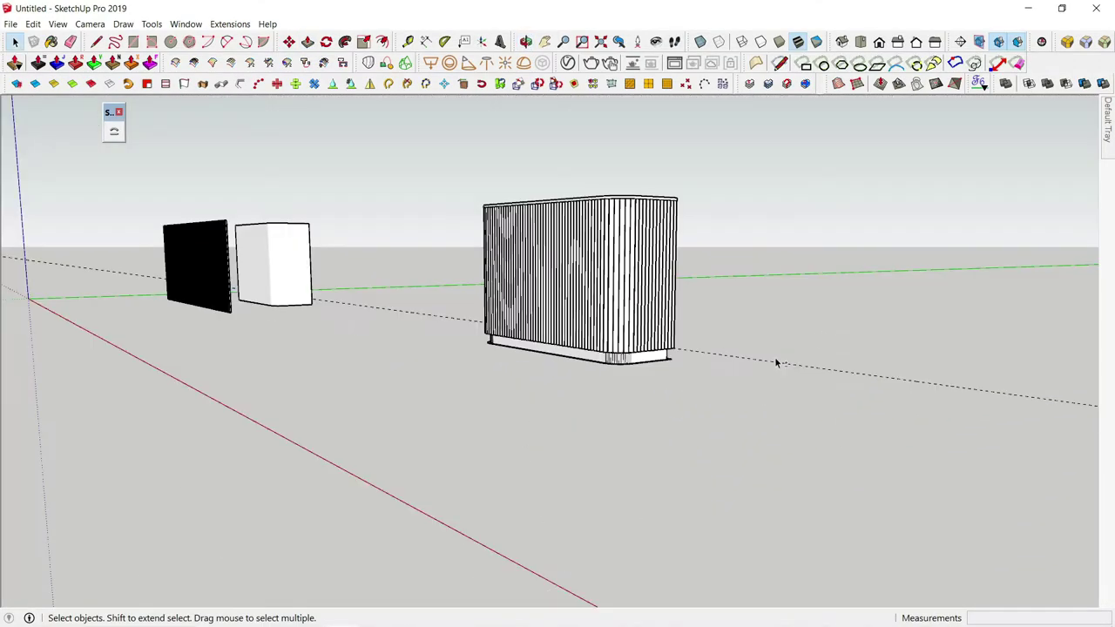
scroll(639, 361, up, 2)
scroll(680, 338, up, 2)
mouse_move(681, 337)
middle_down()
mouse_move(652, 424)
mouse_move(615, 467)
mouse_move(605, 416)
mouse_move(612, 316)
mouse_move(531, 451)
mouse_move(406, 515)
mouse_move(431, 519)
middle_up()
scroll(435, 520, up, 2)
scroll(435, 520, up, 1)
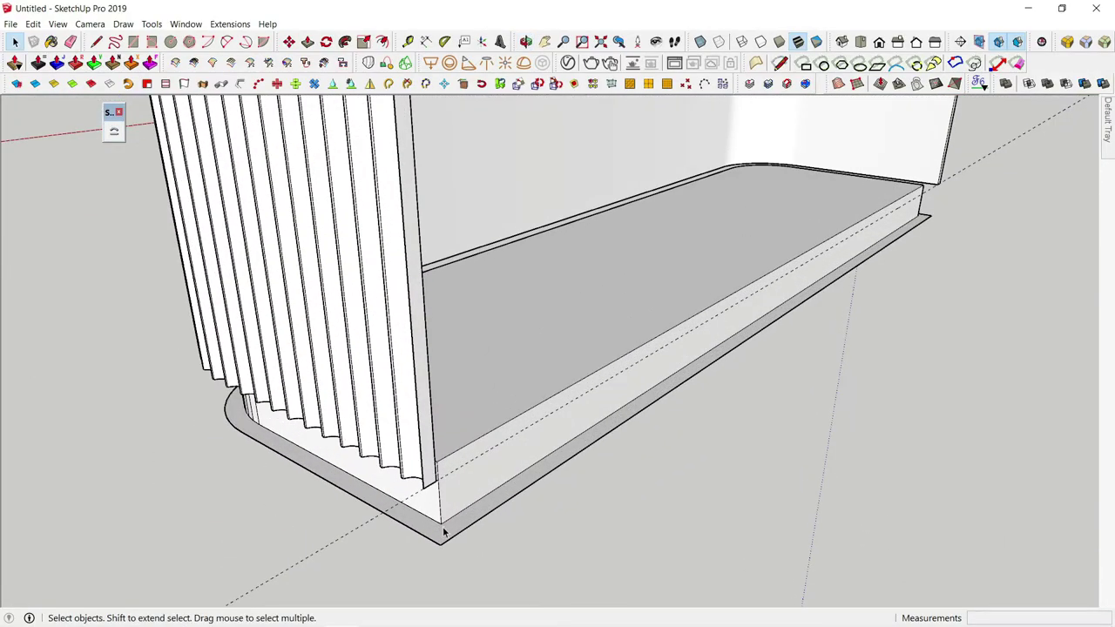
- Draw a closing line from the front corner to the shelf corner
key(l)
click(442, 524)
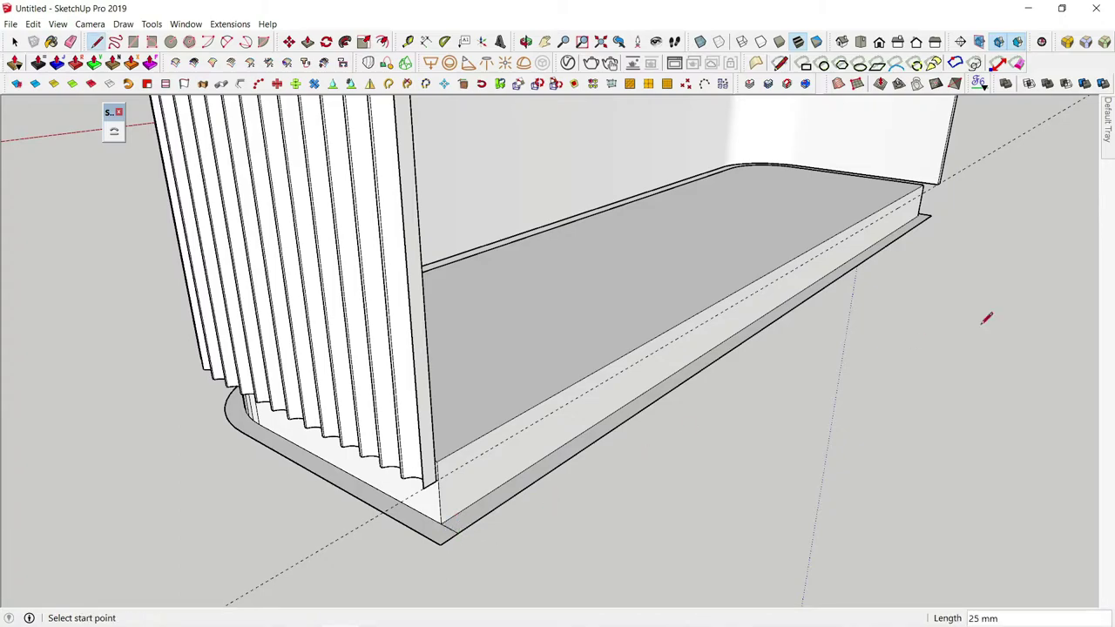
scroll(859, 306, up, 2)
scroll(775, 272, up, 1)
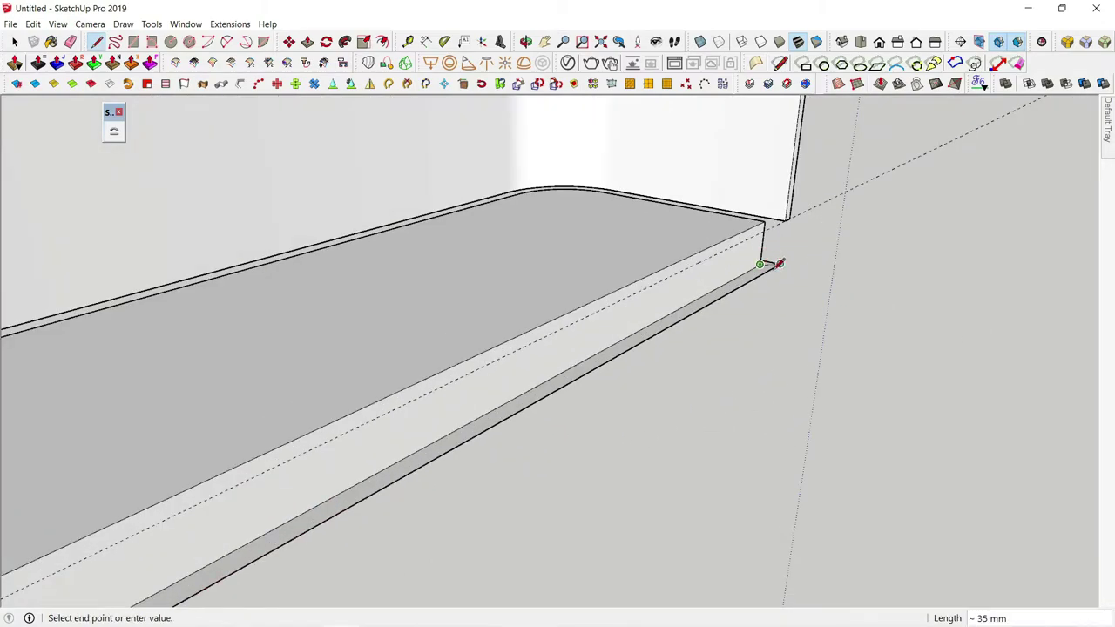
click(759, 265)
key(space)
- Select the bottom strip face at the shelf's front-left corner
key(e)
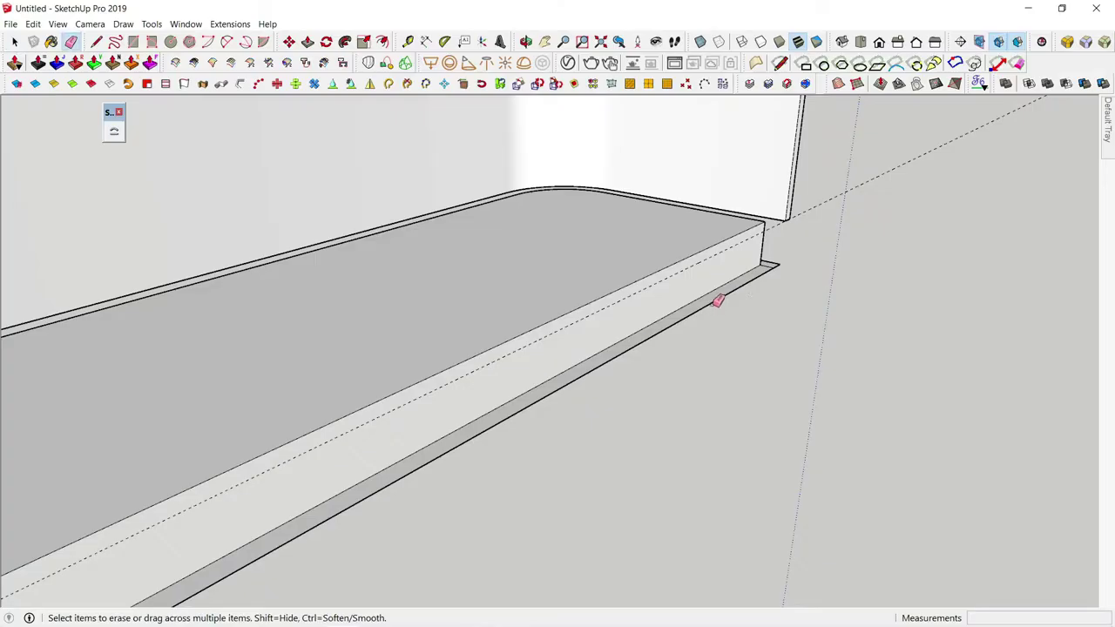
scroll(792, 274, down, 2)
middle_drag(659, 393, 428, 428)
scroll(473, 423, up, 2)
key(space)
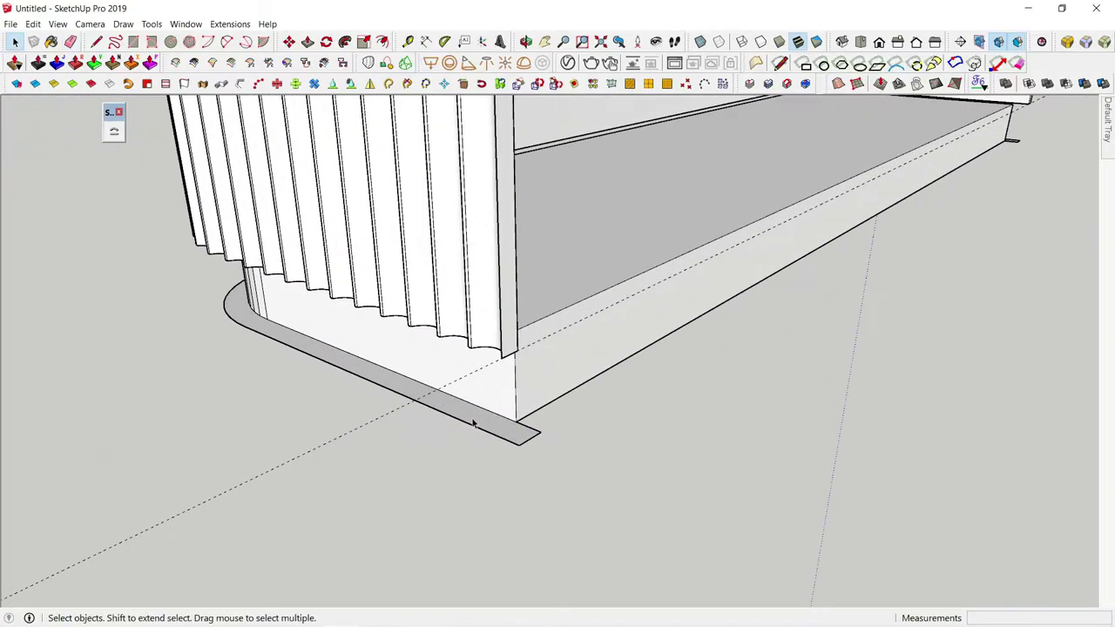
click(479, 423)
middle_drag(521, 429, 498, 473)
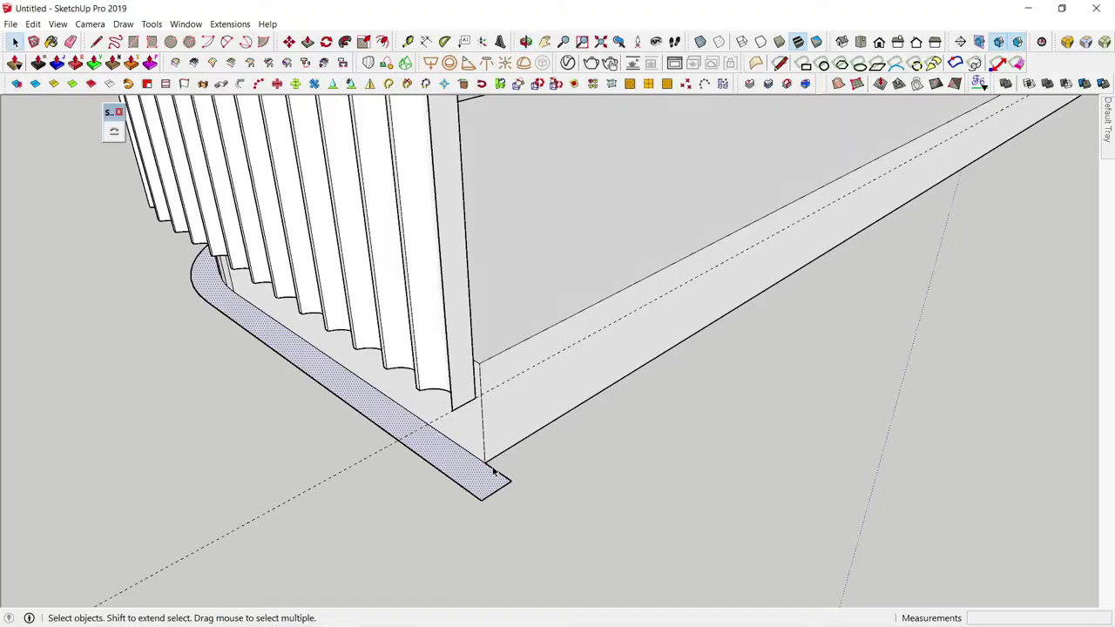
- Copy the strip with Move+Ctrl up to the top of the wall
key(m)
click(511, 479)
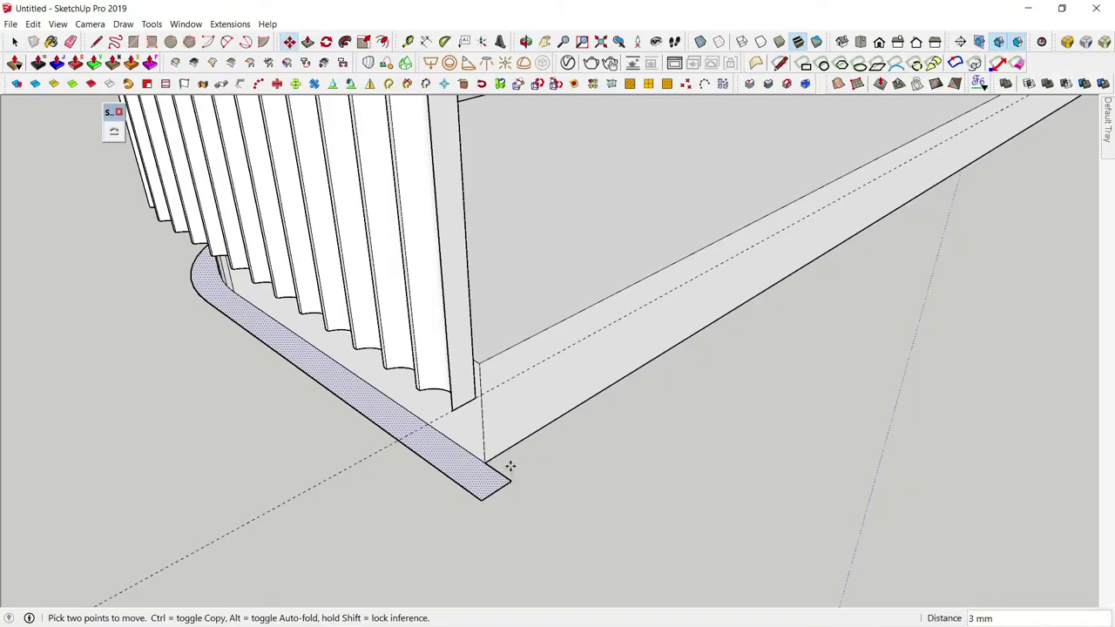
key(ctrl)
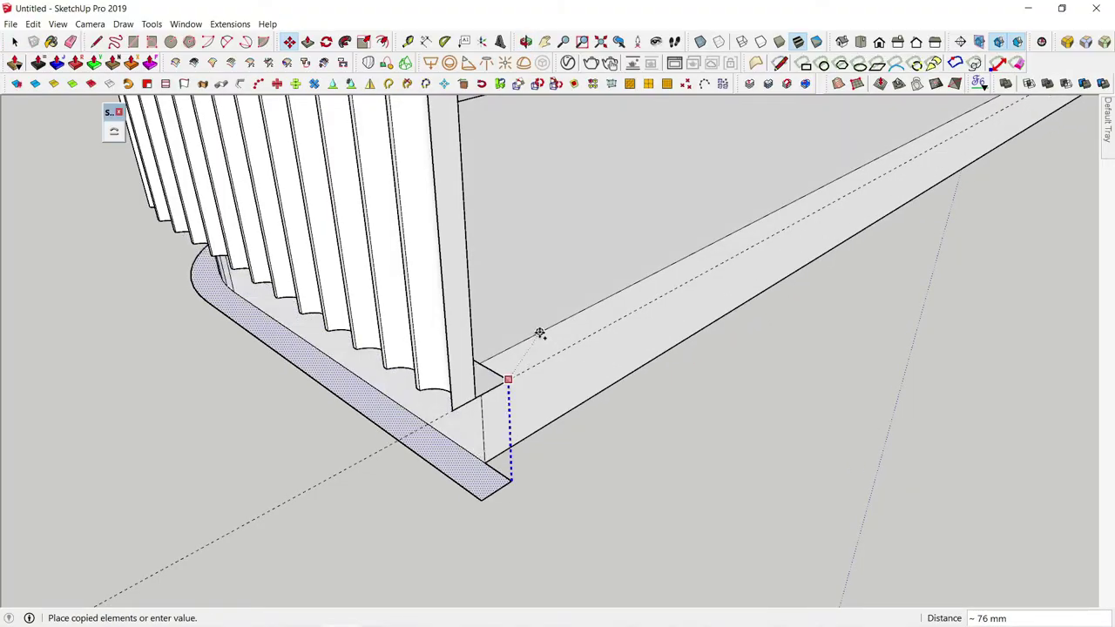
click(539, 335)
key(space)
mouse_move(540, 333)
middle_down()
mouse_move(458, 403)
mouse_move(511, 402)
middle_up()
click(512, 403)
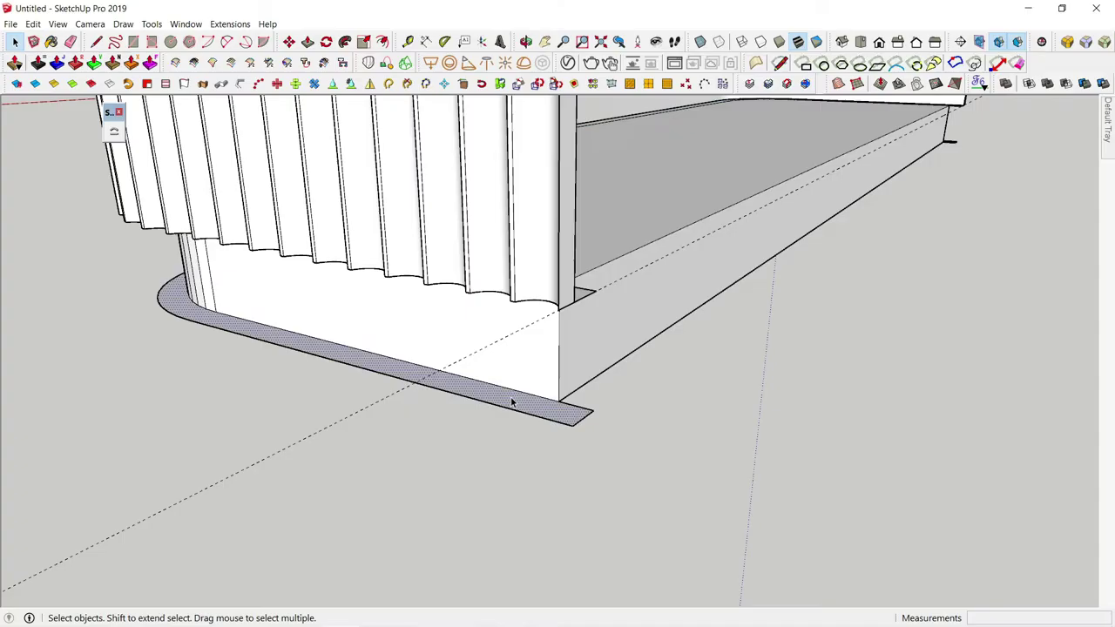
click(512, 410)
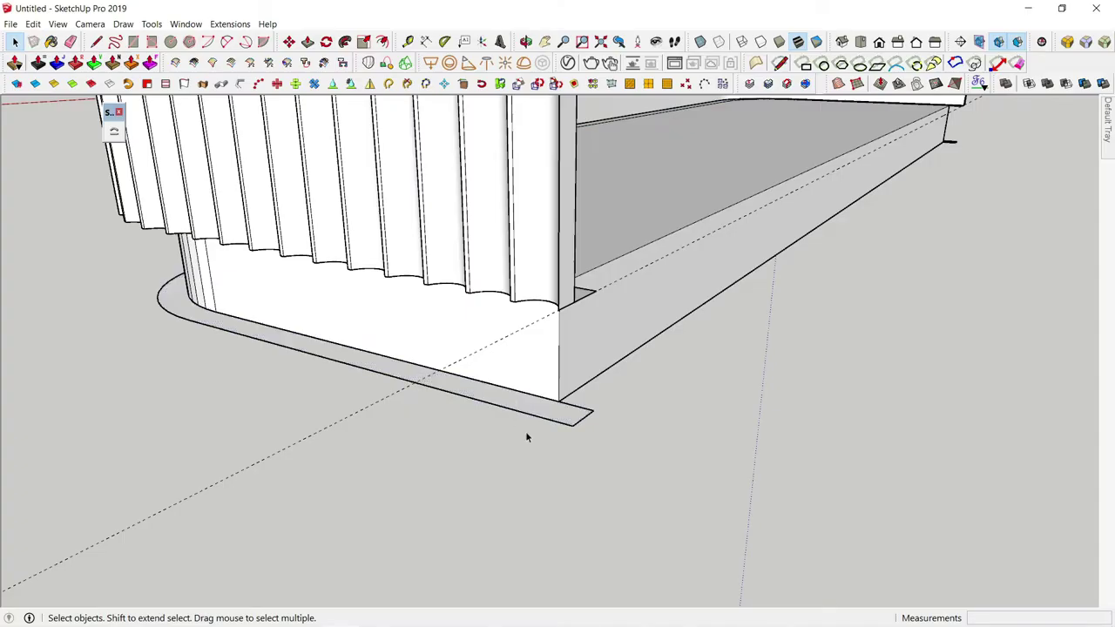
- Erase the curved strip edges and arc edges at the shelf corners
mouse_move(540, 426)
middle_down()
mouse_move(535, 358)
mouse_move(550, 445)
mouse_move(444, 493)
mouse_move(739, 377)
mouse_move(448, 490)
middle_up()
scroll(419, 501, up, 3)
key(e)
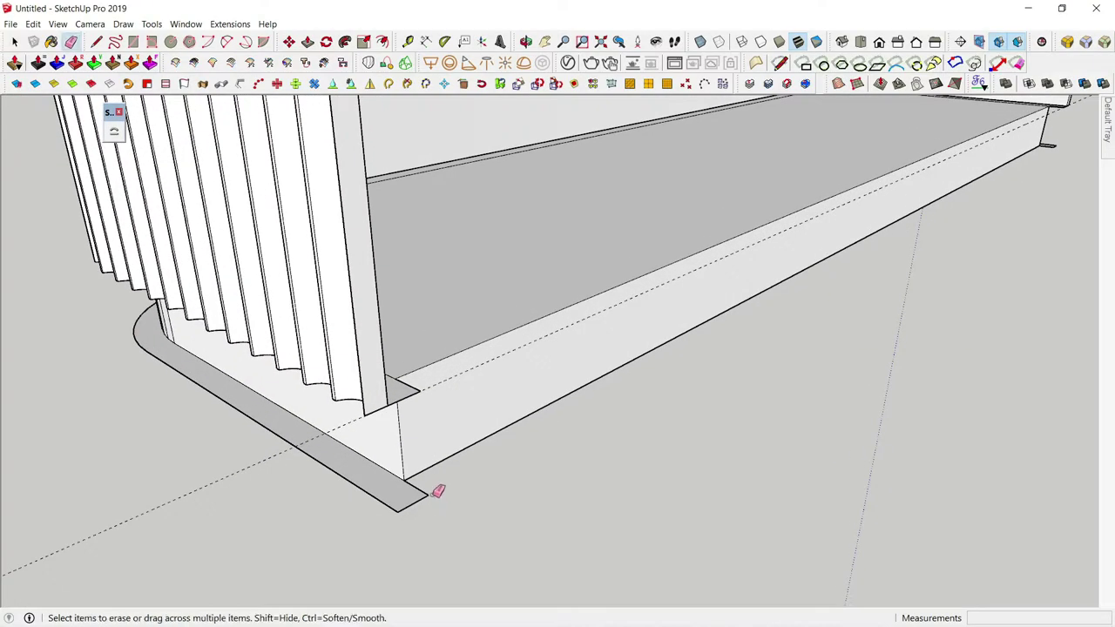
drag(403, 503, 383, 497)
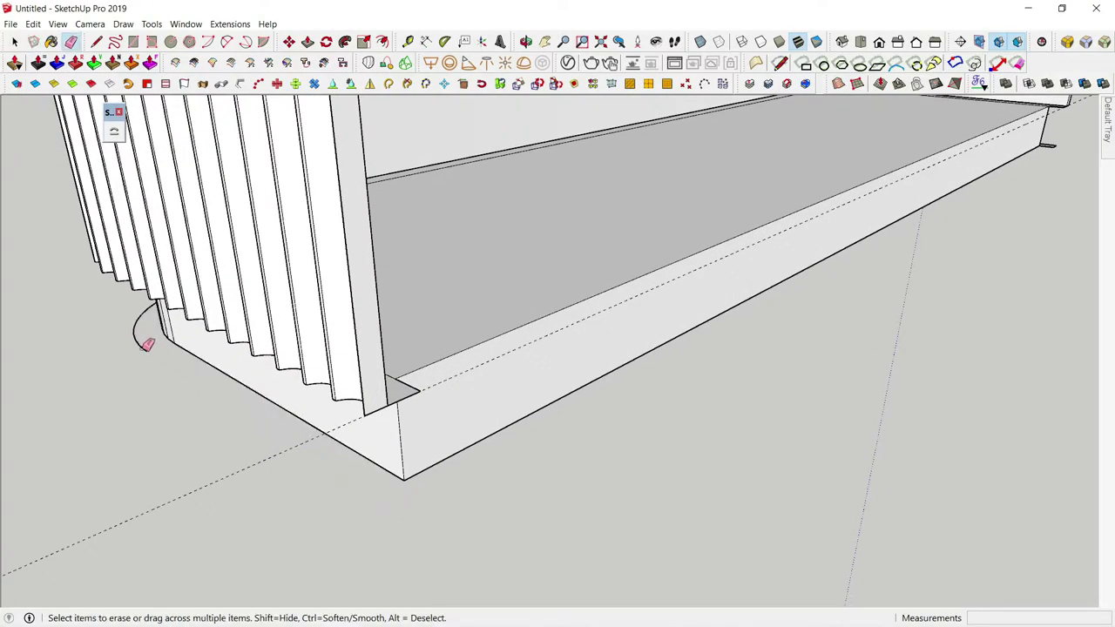
scroll(165, 366, down, 3)
mouse_move(530, 368)
middle_down()
mouse_move(493, 356)
mouse_move(796, 476)
middle_up()
key(space)
scroll(796, 476, up, 3)
key(e)
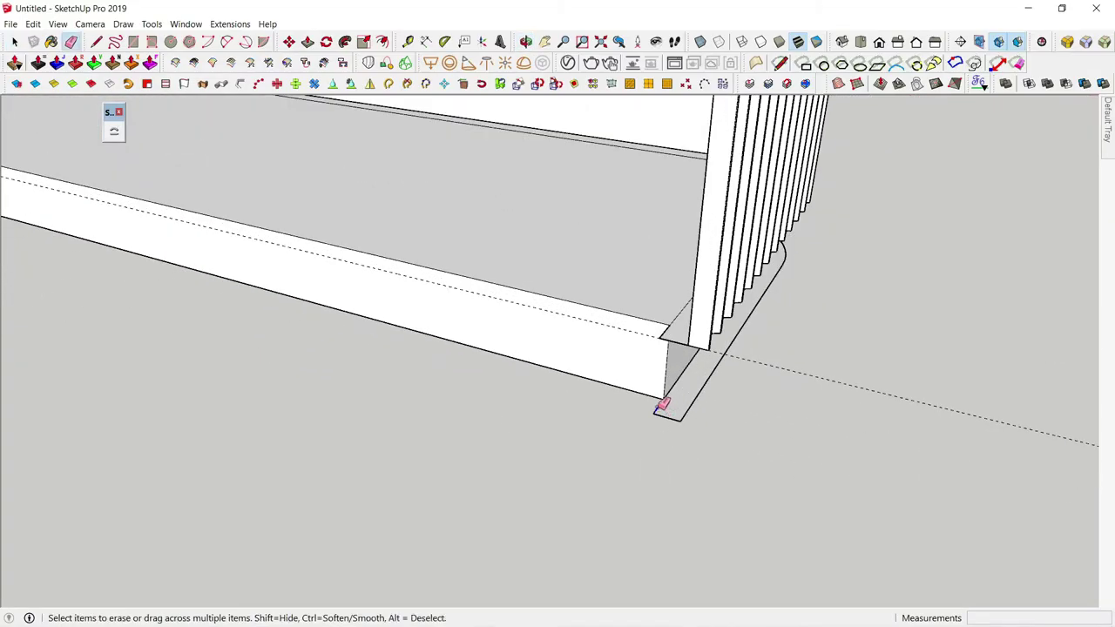
drag(704, 401, 706, 401)
- Select all the connected shelf geometry
mouse_move(705, 401)
middle_down()
mouse_move(772, 381)
mouse_move(667, 391)
middle_up()
key(space)
scroll(667, 391, down, 3)
triple_click(662, 381)
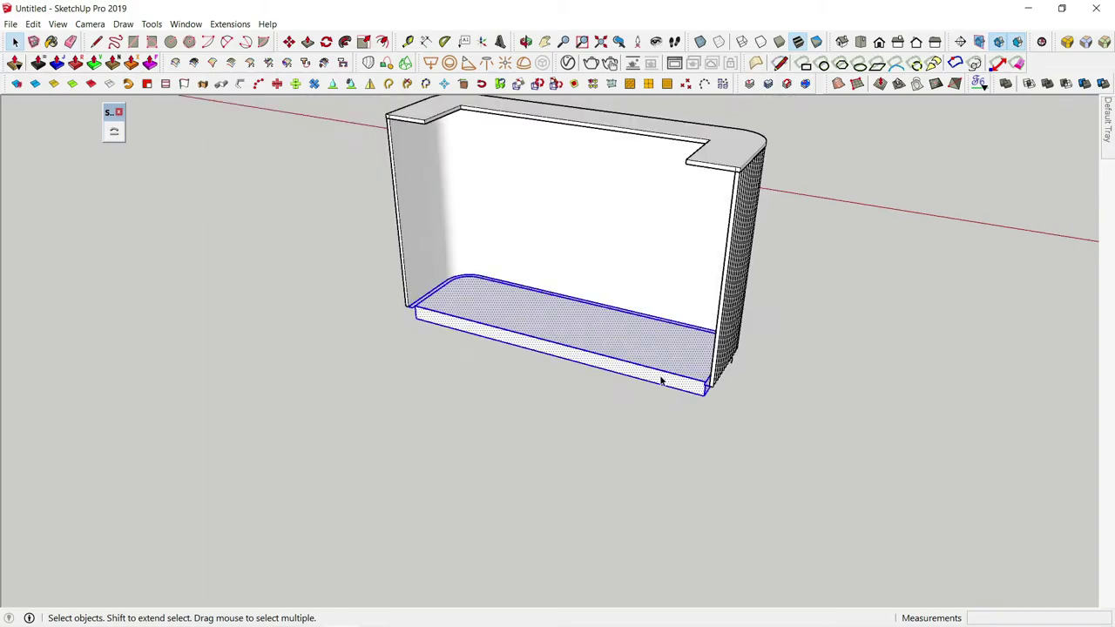
- Make the selected shelf geometry into a group
right_click(660, 379)
click(697, 120)
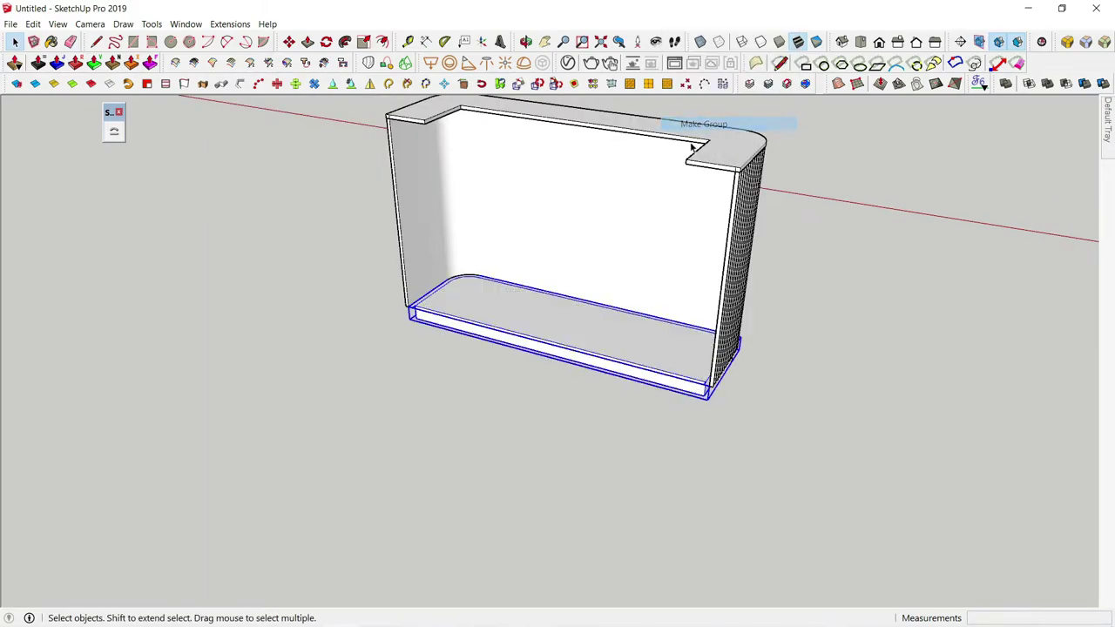
middle_drag(688, 340, 651, 377)
key(space)
- Select the countertop and move it up the blue axis by 3/8
click(660, 357)
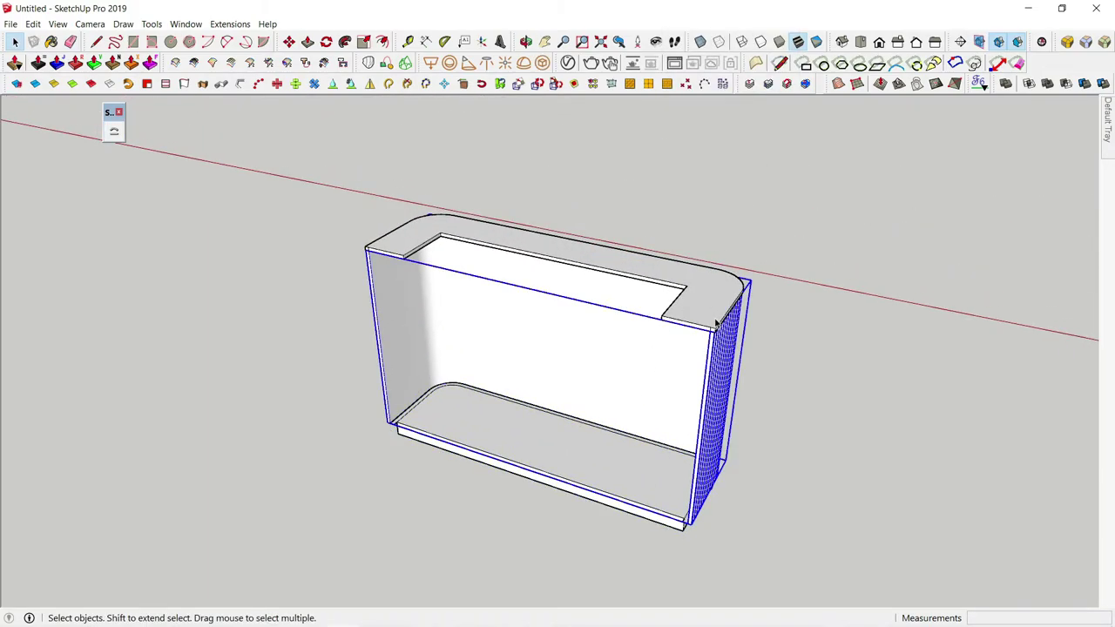
scroll(716, 324, up, 3)
mouse_move(676, 391)
middle_down()
mouse_move(615, 415)
mouse_move(537, 279)
middle_up()
click(537, 279)
scroll(527, 296, up, 2)
key(m)
click(529, 301)
text(3/8)
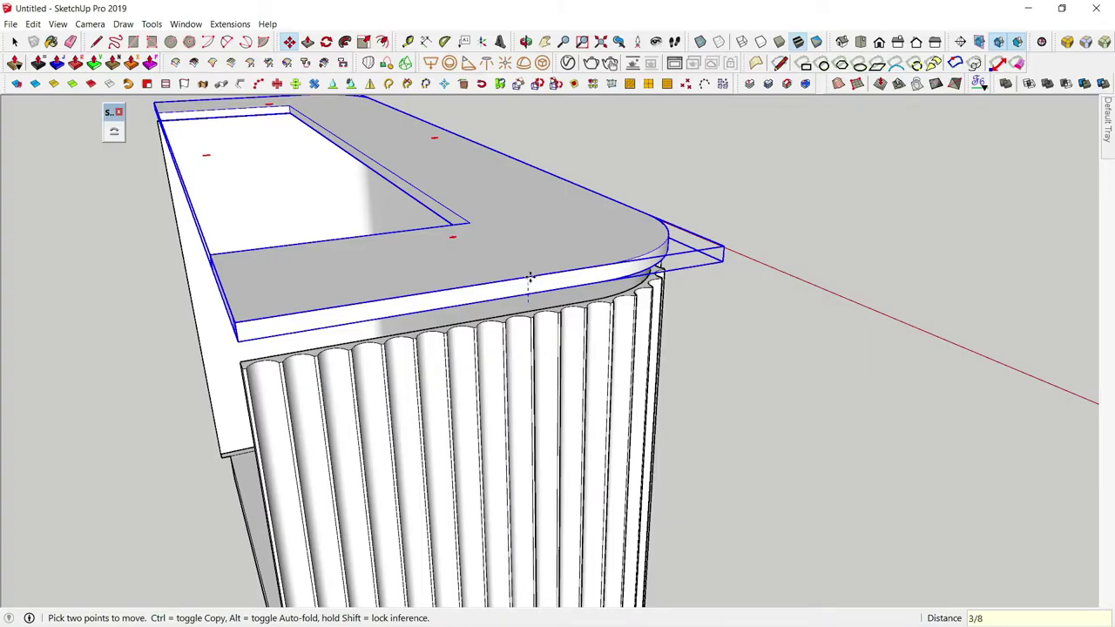
key(Return)
- Move the countertop up again and select its top face
mouse_move(675, 301)
middle_down()
mouse_move(956, 236)
mouse_move(950, 200)
mouse_move(609, 277)
middle_up()
mouse_move(740, 330)
middle_down()
mouse_move(1002, 399)
mouse_move(730, 373)
middle_up()
key(m)
click(585, 296)
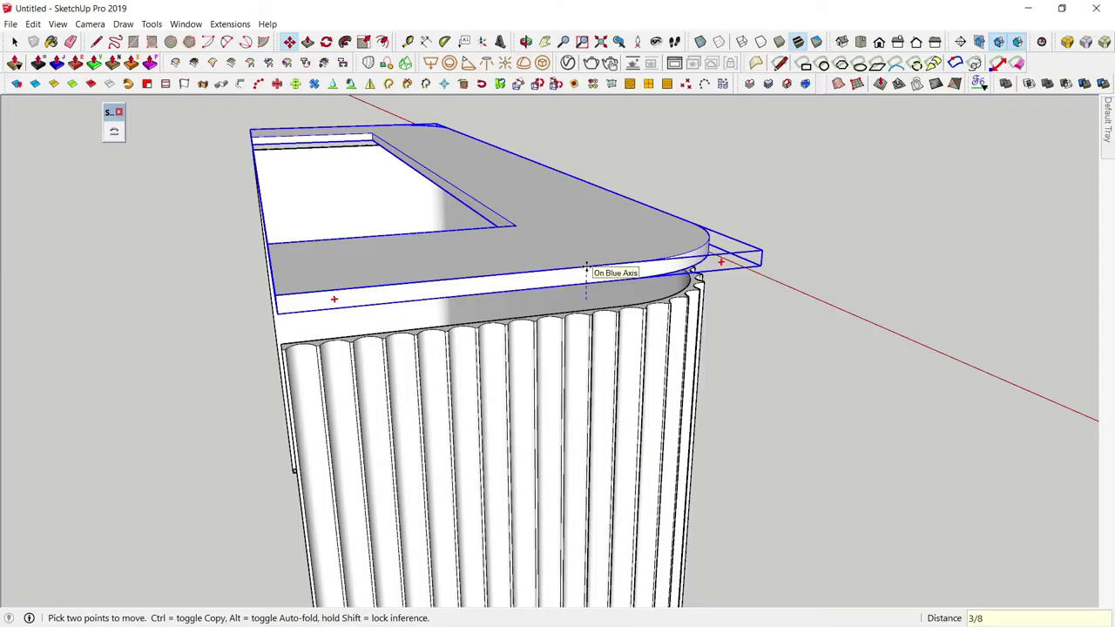
mouse_move(600, 278)
middle_down()
mouse_move(587, 212)
mouse_move(483, 219)
mouse_move(797, 329)
mouse_move(400, 346)
mouse_move(619, 105)
mouse_move(437, 238)
middle_up()
click(445, 241)
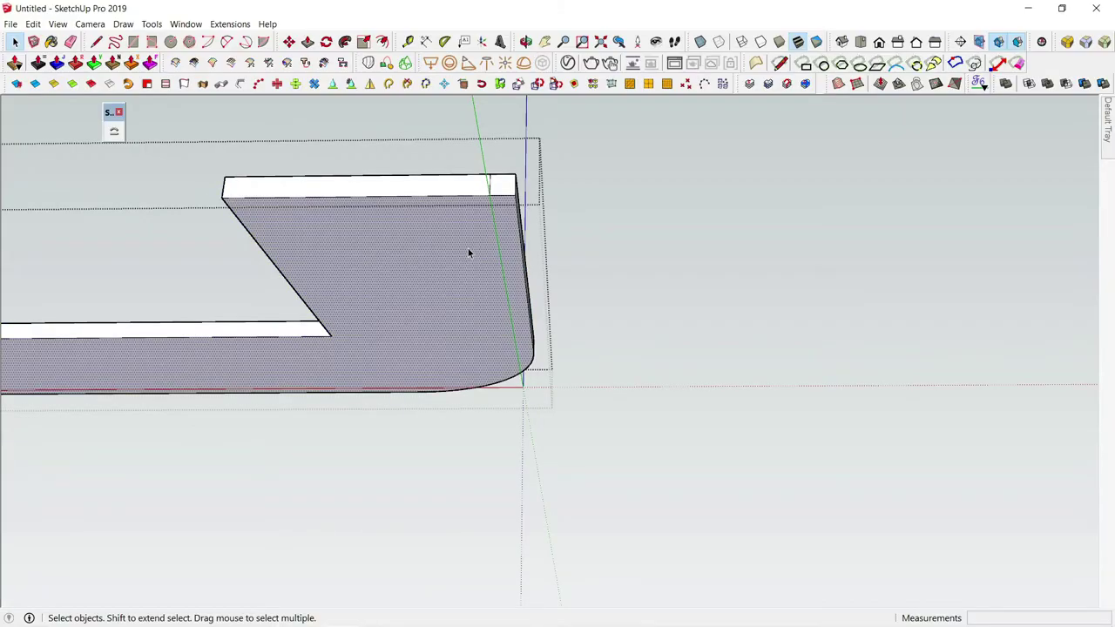
- Pull the base face out 3/8 into a thin stepped band beneath the slab
key(f)
click(522, 252)
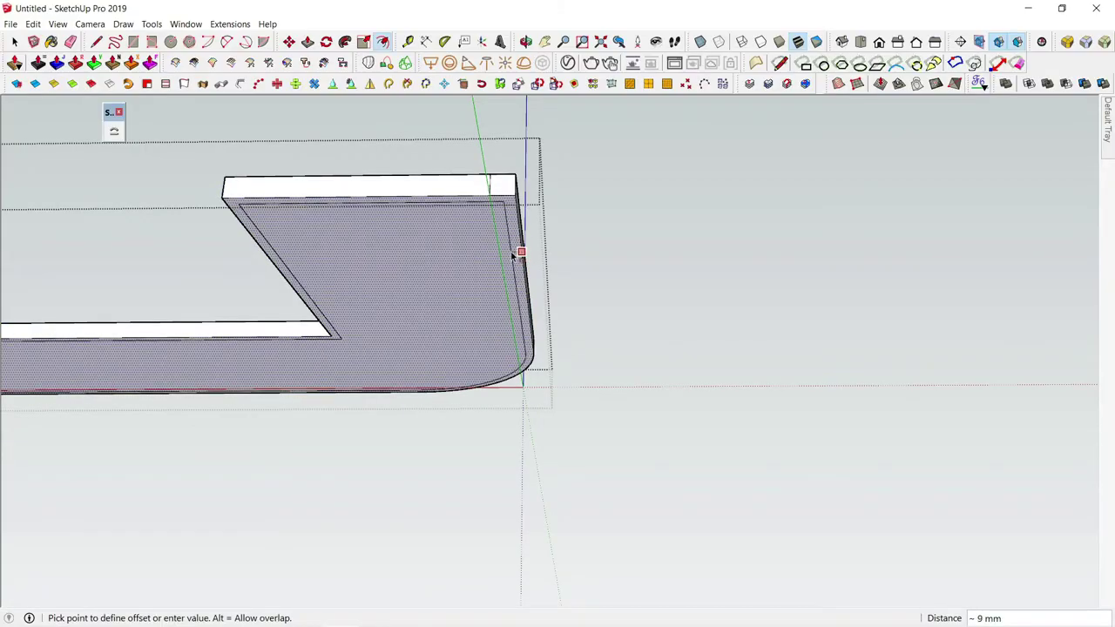
key(space)
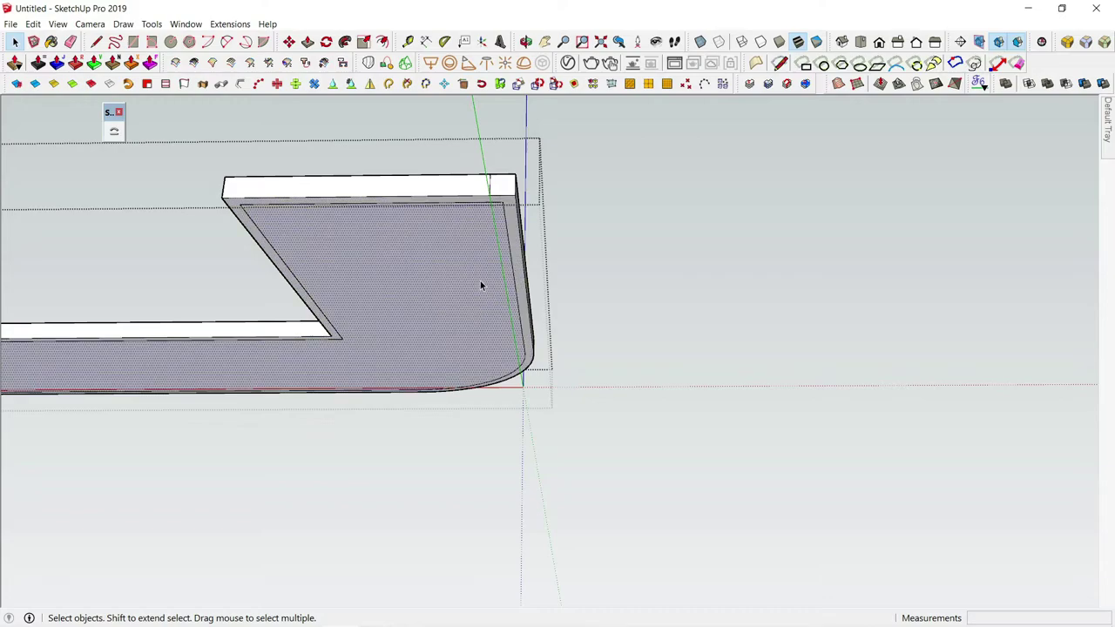
key(p)
click(481, 283)
text(3/8")
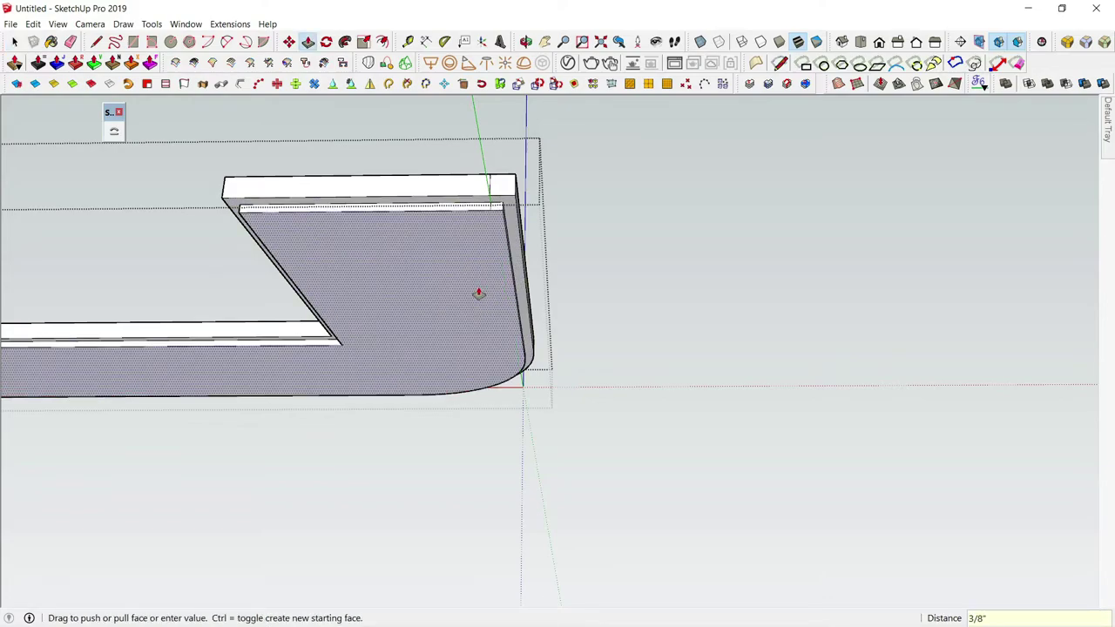
click(478, 294)
key(space)
mouse_move(637, 200)
middle_down()
mouse_move(559, 462)
mouse_move(493, 365)
mouse_move(462, 356)
mouse_move(712, 355)
mouse_move(610, 331)
mouse_move(498, 264)
mouse_move(438, 298)
mouse_move(423, 538)
middle_up()
scroll(423, 538, up, 3)
- Soften/Smooth the rounded base plinth's edges, then deselect it
scroll(420, 534, up, 3)
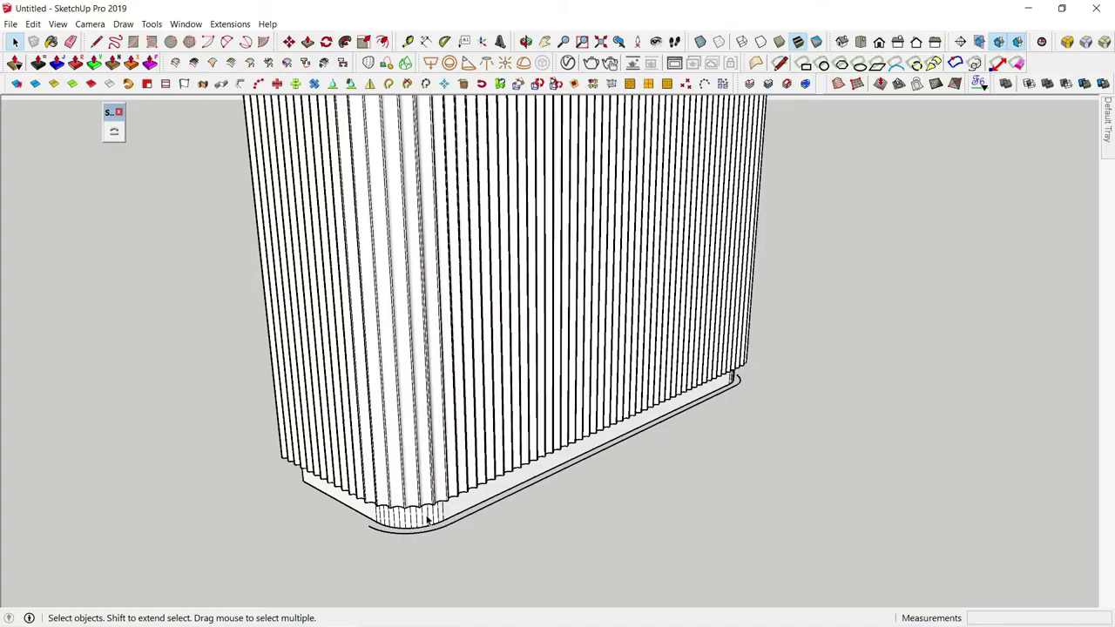
right_click(427, 526)
click(485, 345)
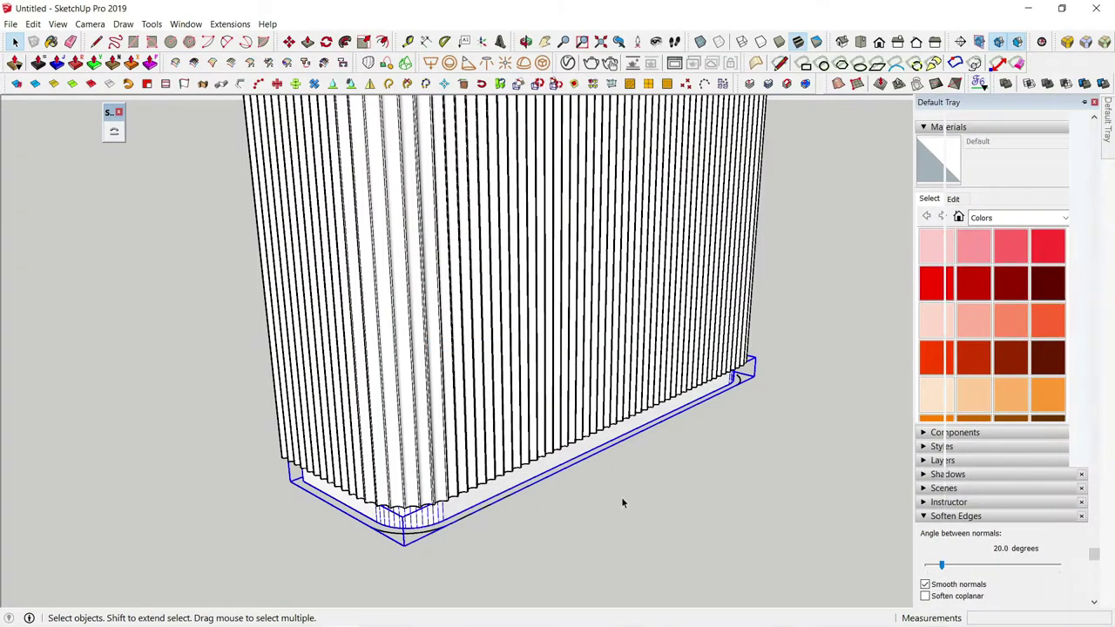
click(745, 503)
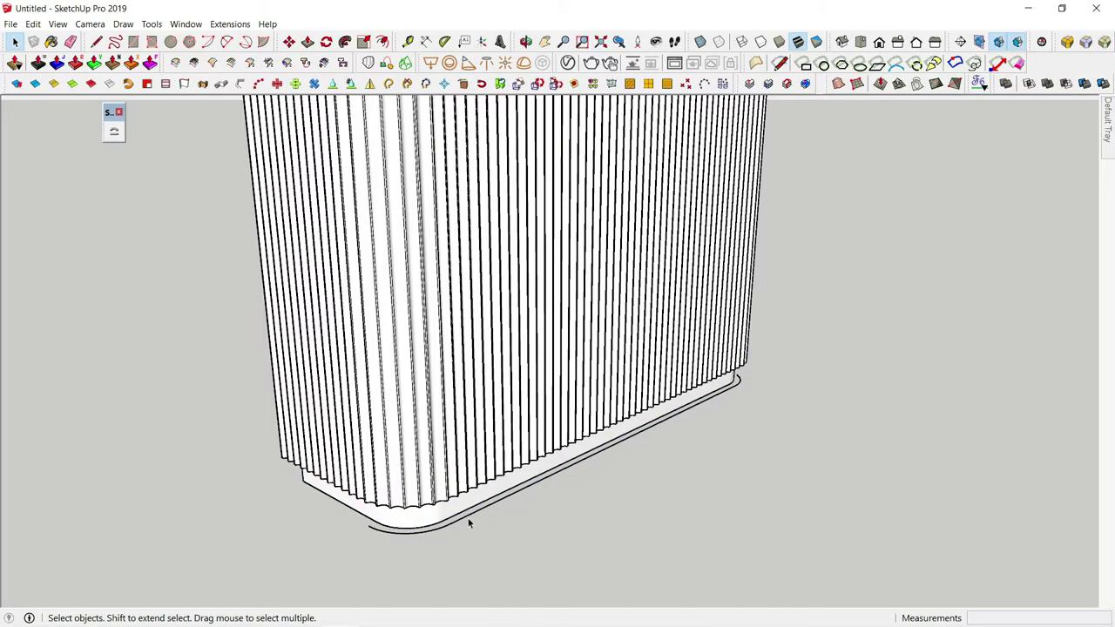
- Review the counter from above and the left, then close the floating toolbar window
scroll(644, 520, down, 5)
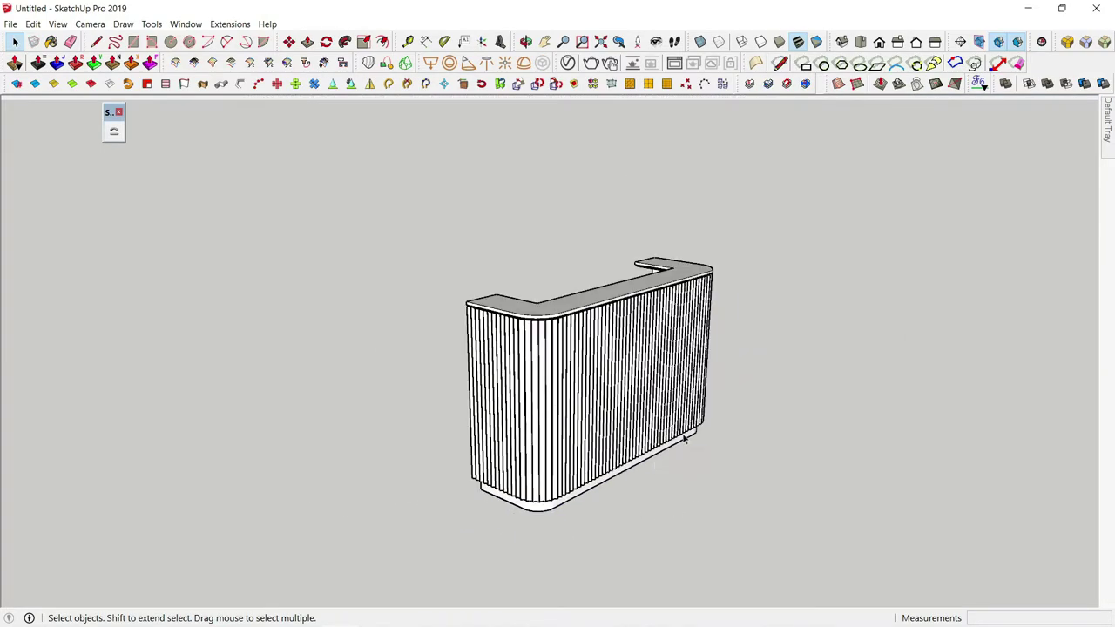
mouse_move(645, 520)
middle_down()
mouse_move(520, 464)
mouse_move(515, 406)
mouse_move(581, 396)
mouse_move(580, 411)
mouse_move(543, 408)
middle_up()
scroll(520, 464, up, 5)
scroll(587, 410, down, 2)
scroll(532, 403, down, 2)
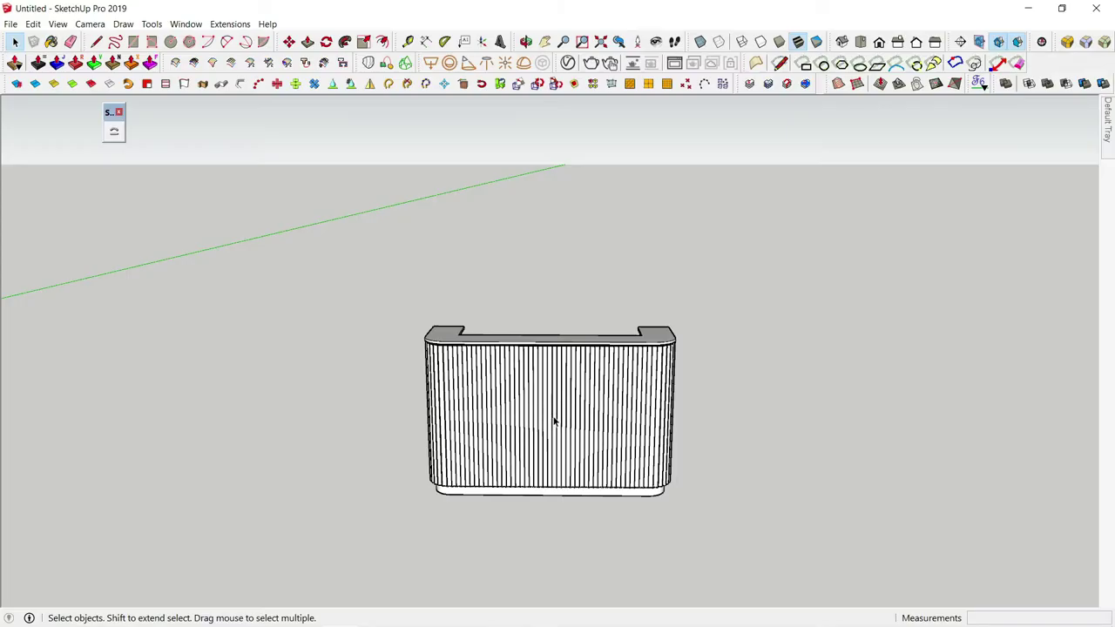
scroll(564, 507, up, 1)
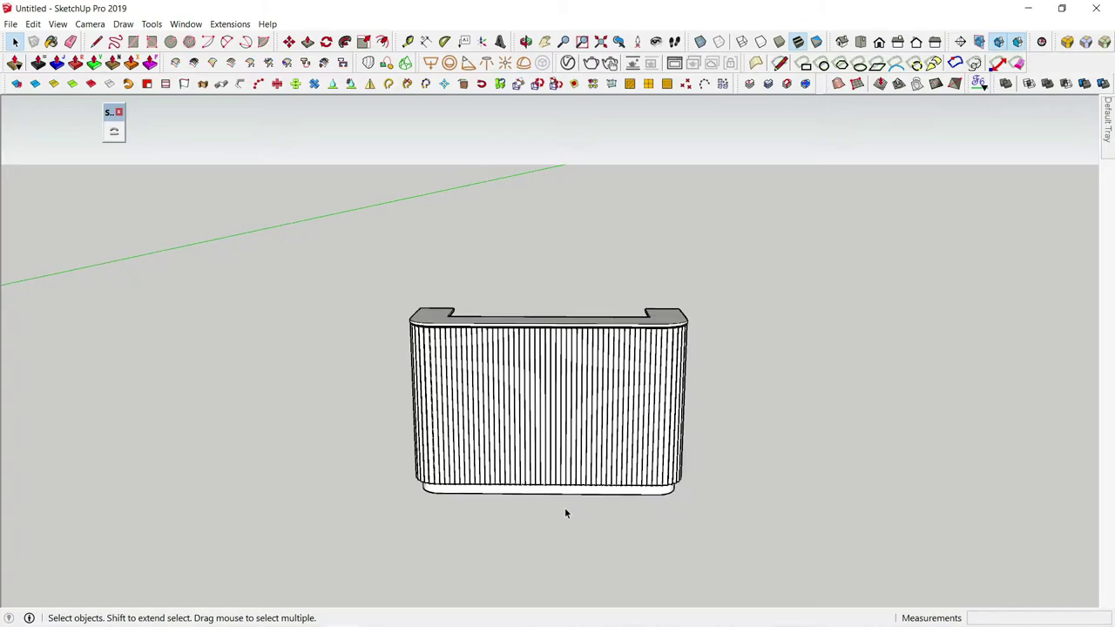
scroll(573, 494, up, 2)
mouse_move(500, 446)
middle_down()
mouse_move(619, 450)
mouse_move(613, 371)
middle_up()
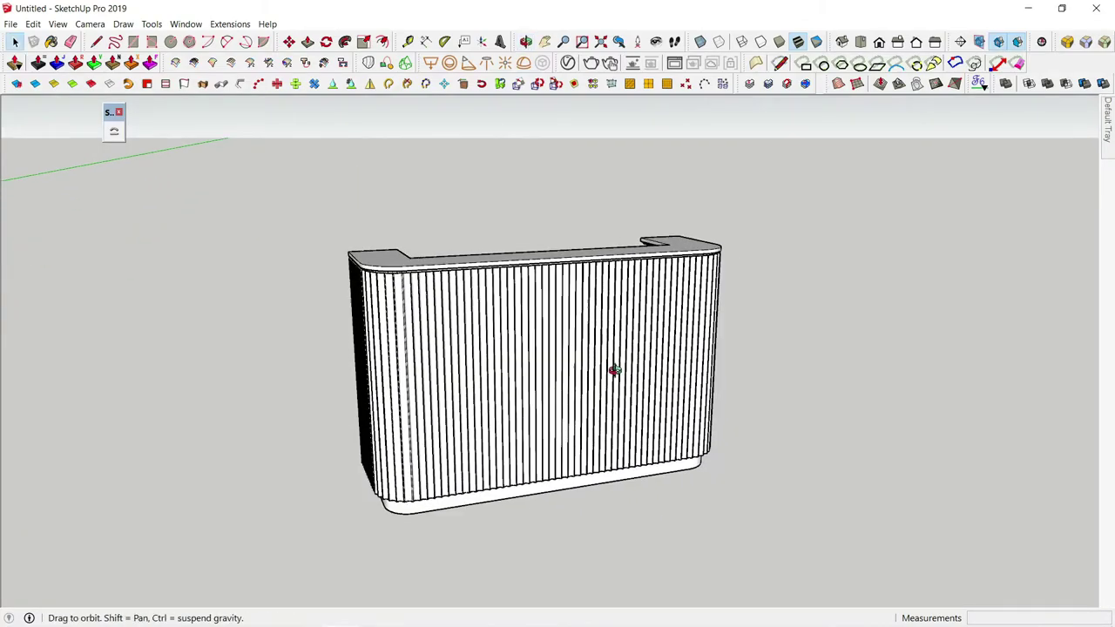
click(119, 113)
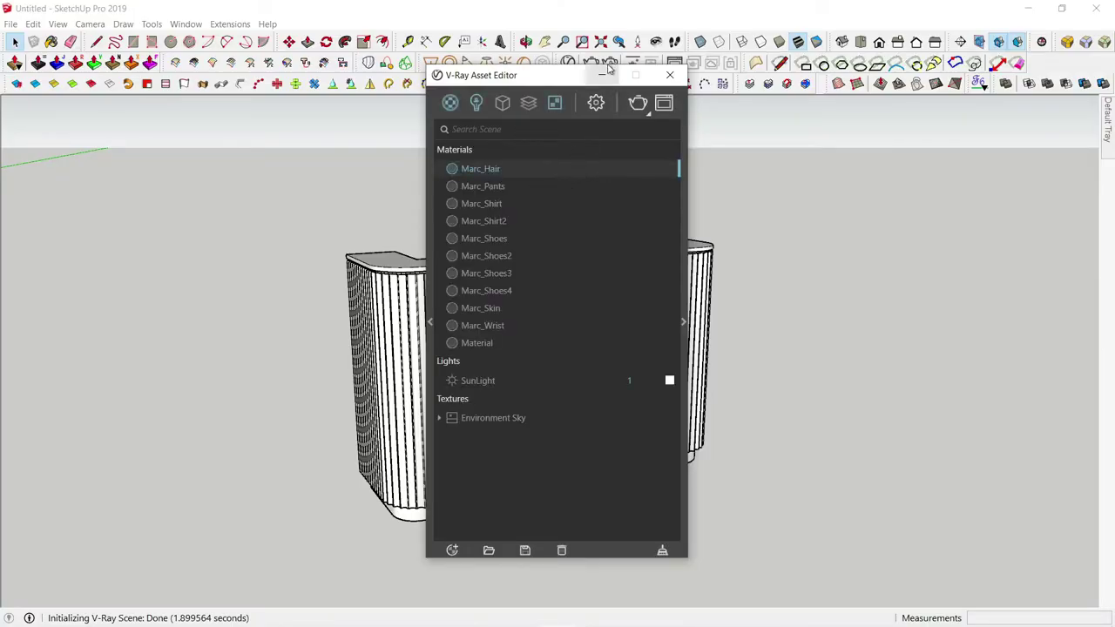
- Show the Wood & Laminate material library and select the ribbed counter panel
drag(493, 77, 167, 133)
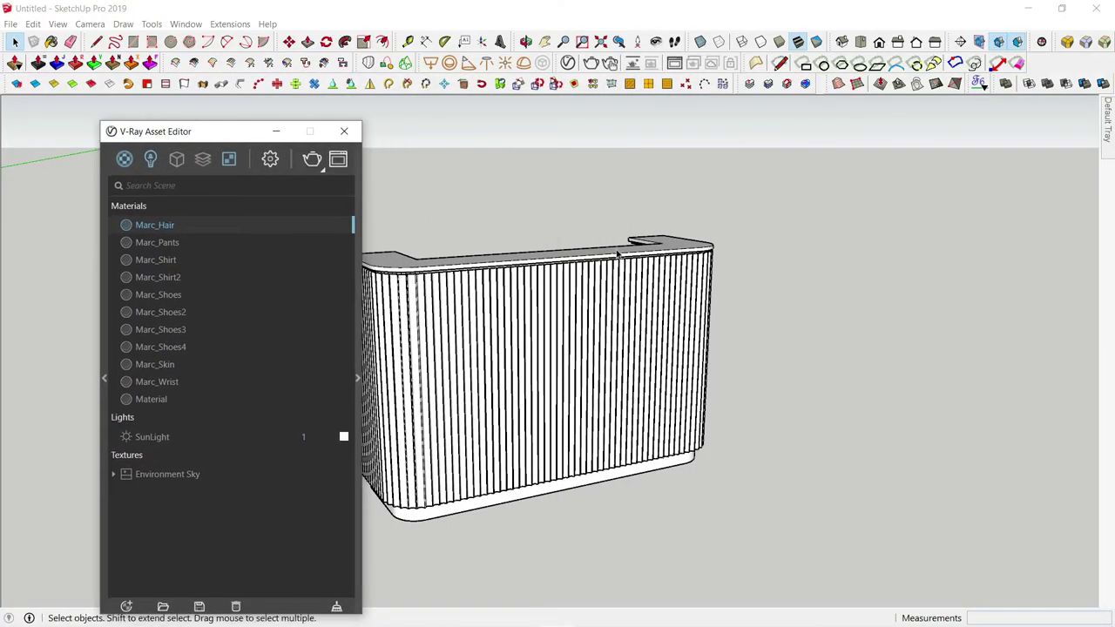
mouse_move(697, 261)
middle_down()
mouse_move(741, 256)
mouse_move(741, 287)
middle_up()
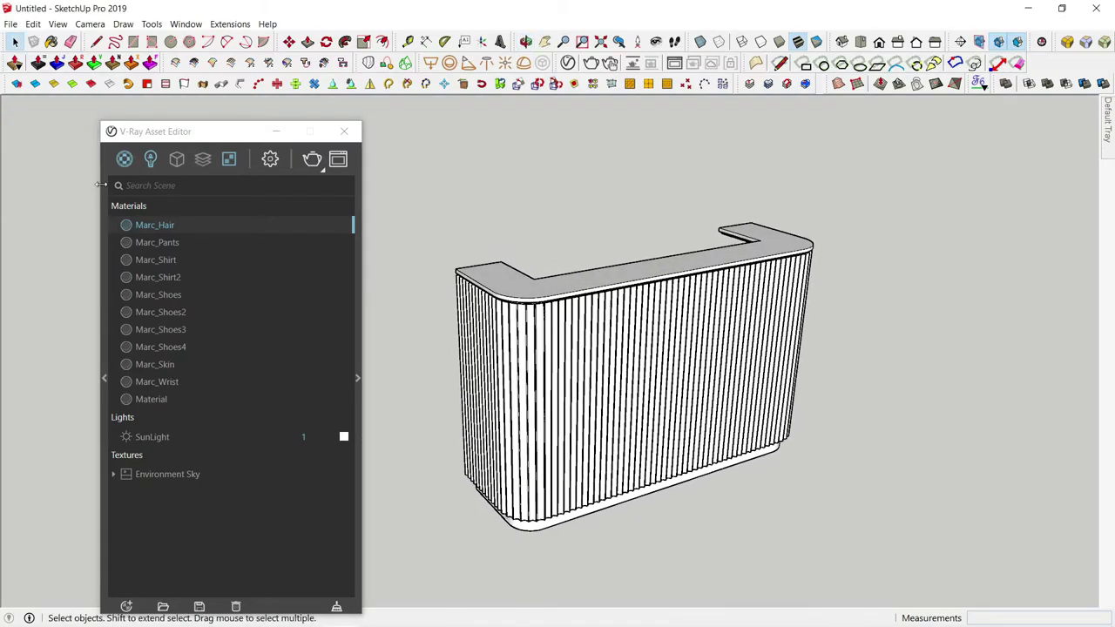
mouse_move(103, 184)
mouse_down()
mouse_move(136, 139)
mouse_move(488, 133)
mouse_up()
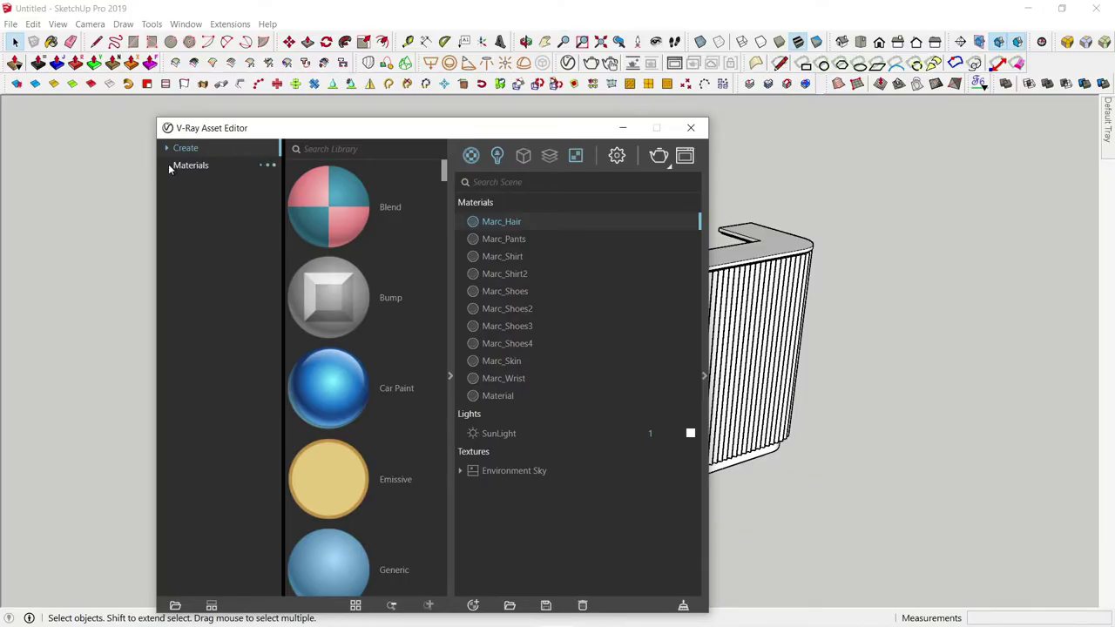
click(170, 166)
click(205, 514)
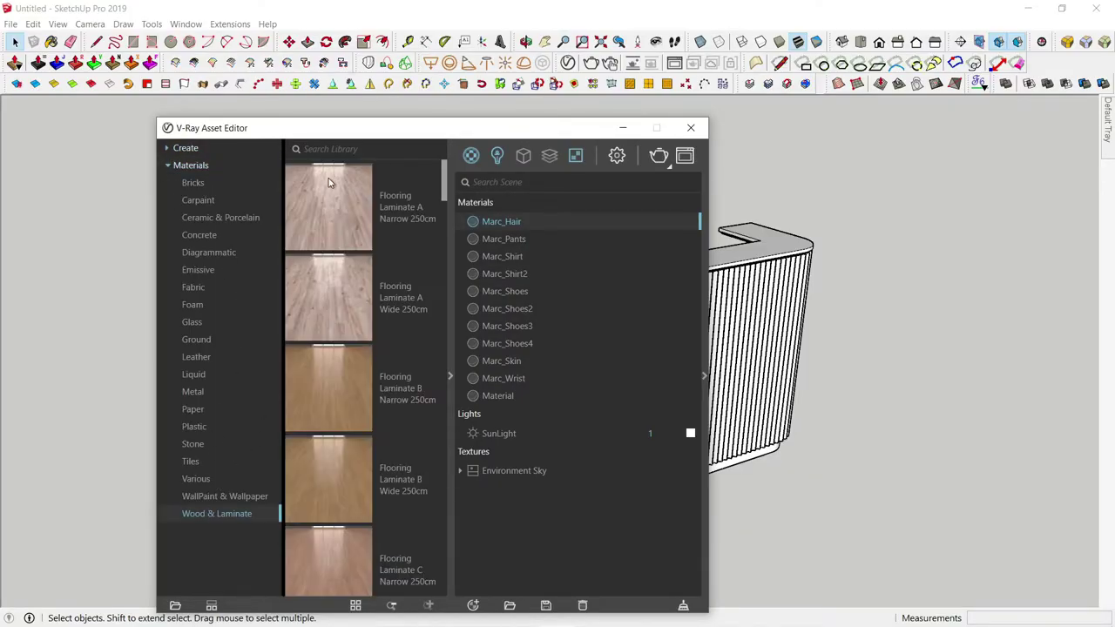
drag(318, 128, 162, 112)
click(601, 390)
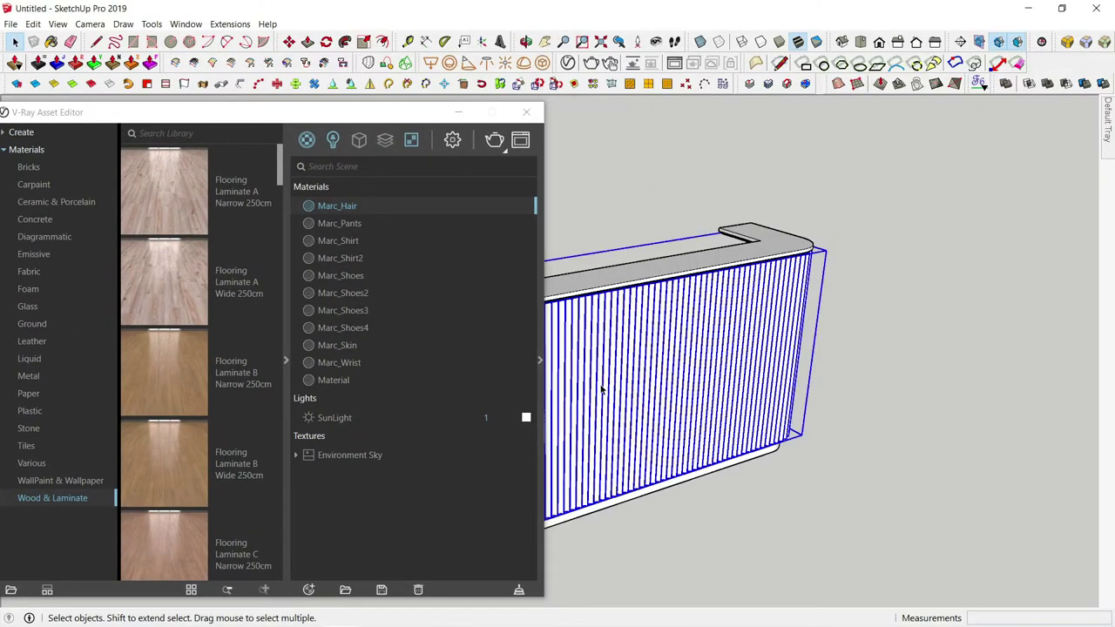
- Add Veneer A02 120cm to the scene materials and apply it to the selected ribs
scroll(179, 473, down, 5)
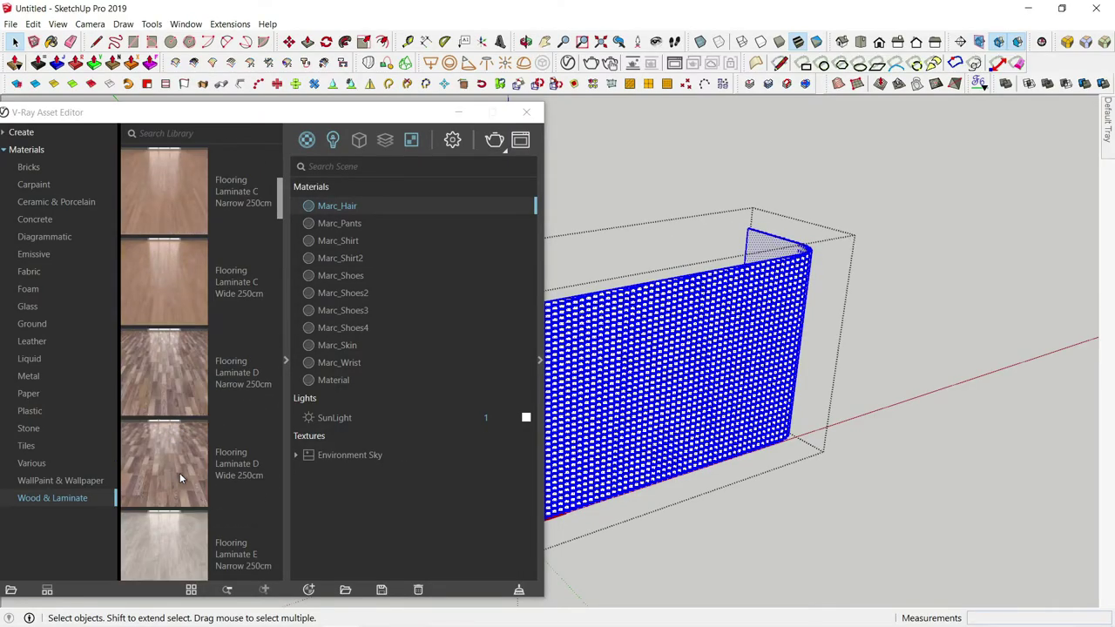
scroll(180, 473, down, 3)
scroll(177, 477, down, 3)
scroll(178, 480, down, 3)
scroll(178, 487, down, 3)
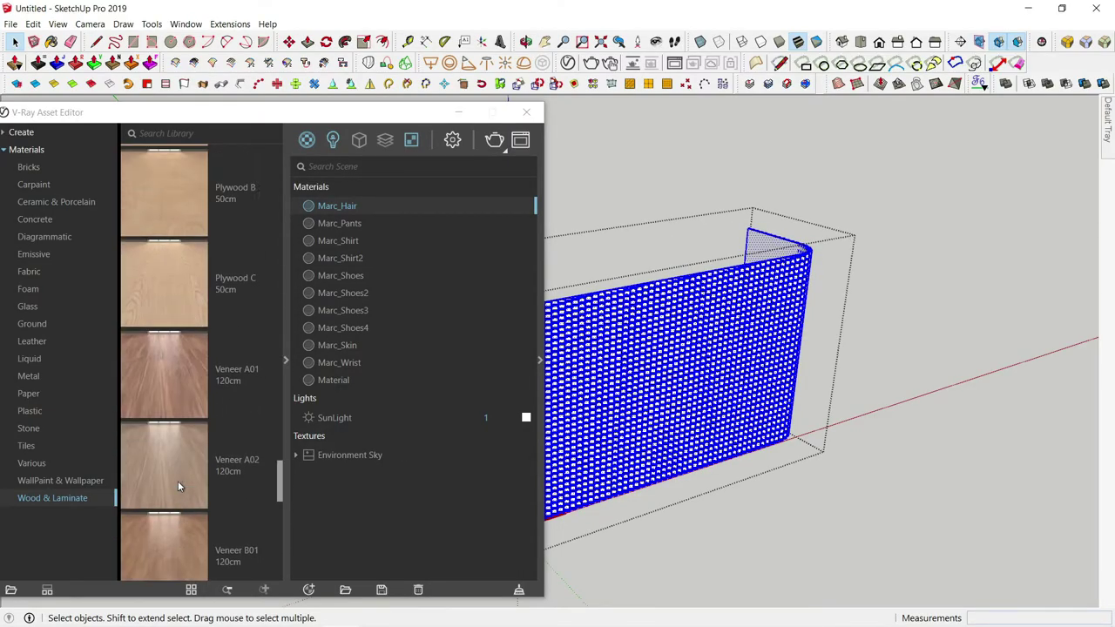
scroll(178, 487, down, 3)
scroll(177, 487, up, 3)
scroll(177, 483, down, 4)
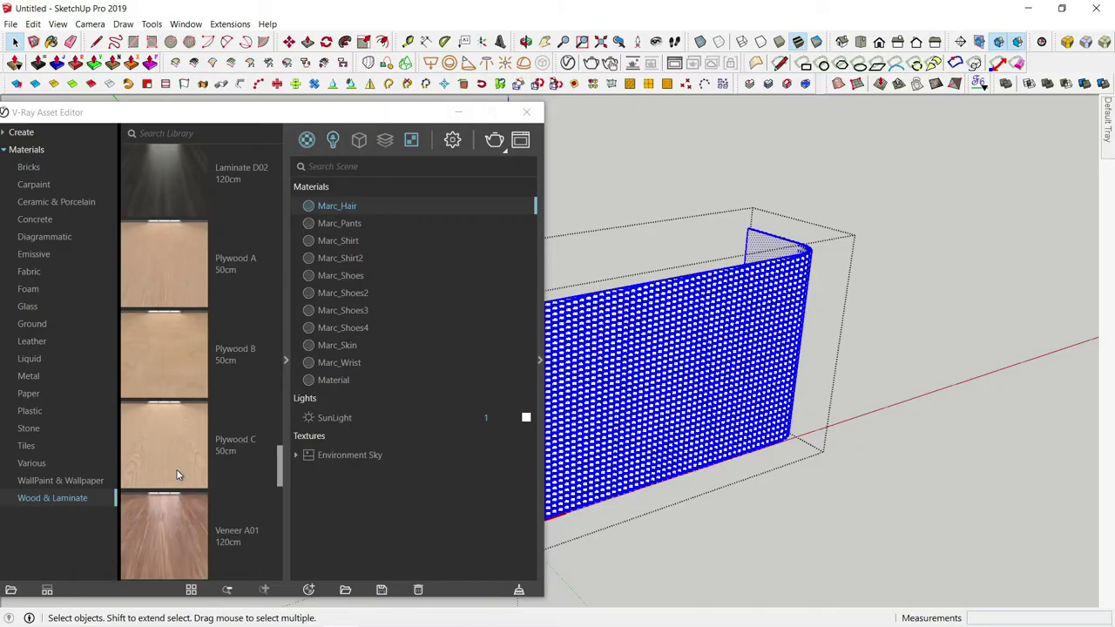
scroll(178, 470, up, 3)
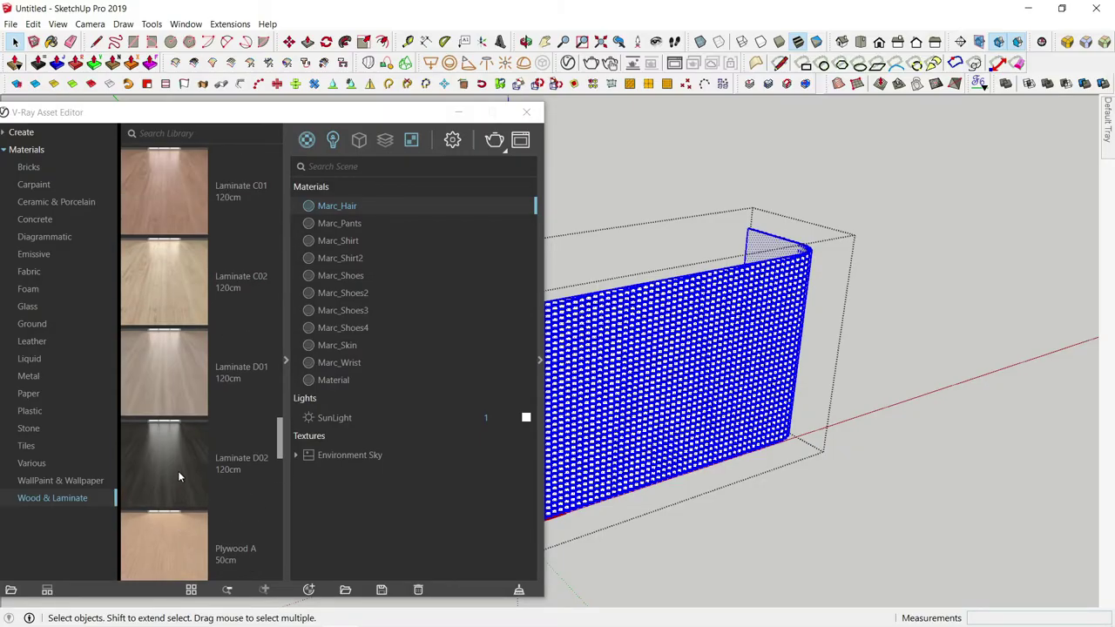
scroll(178, 470, down, 3)
scroll(178, 471, down, 3)
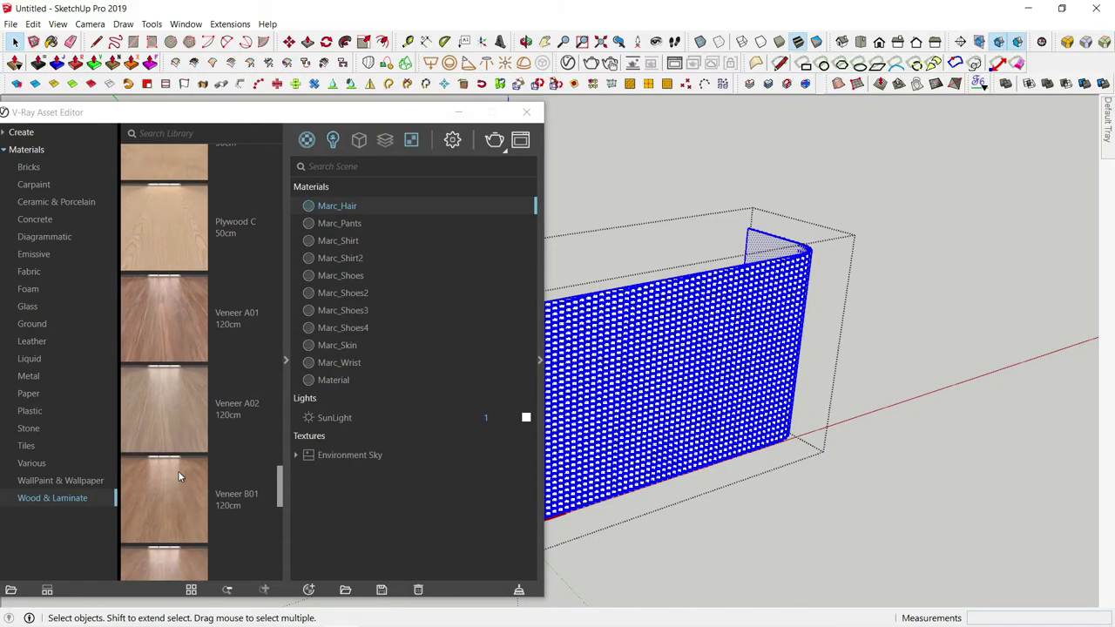
click(180, 407)
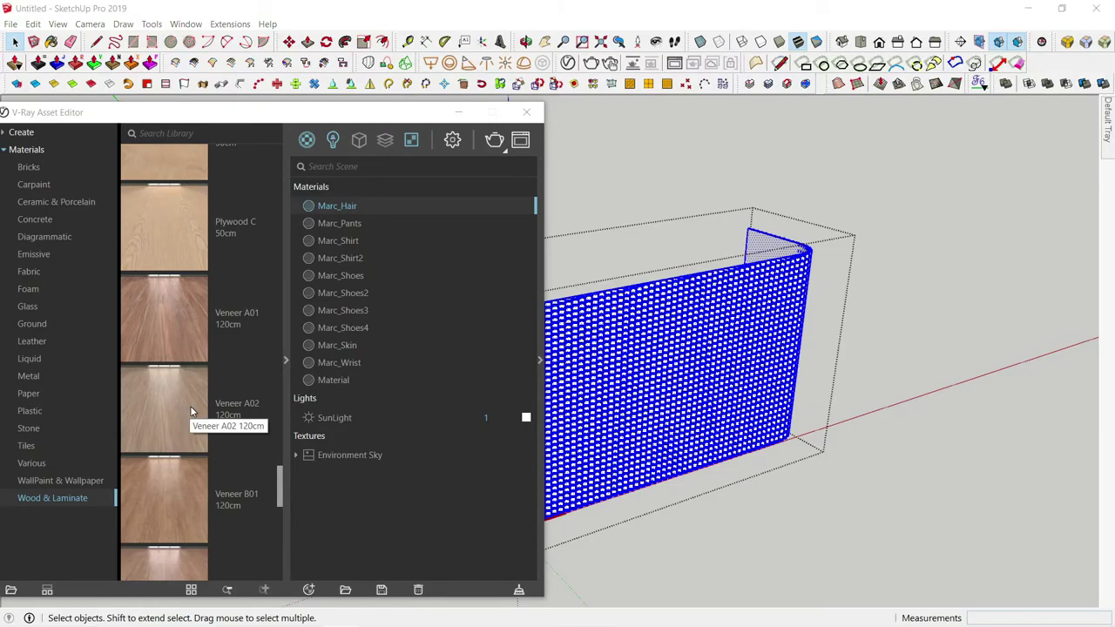
right_click(179, 407)
drag(173, 407, 373, 383)
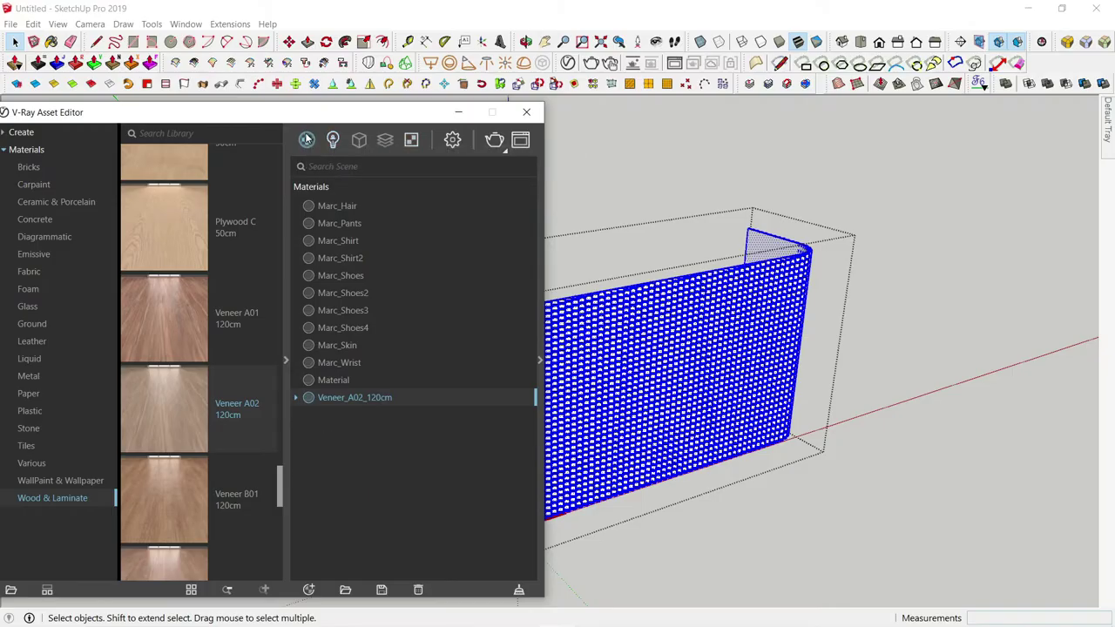
right_click(355, 398)
click(384, 430)
- Show the V-Ray Utilities toolbar as a floating panel
right_click(1046, 84)
scroll(1032, 523, down, 2)
scroll(1032, 530, down, 5)
scroll(1034, 527, down, 3)
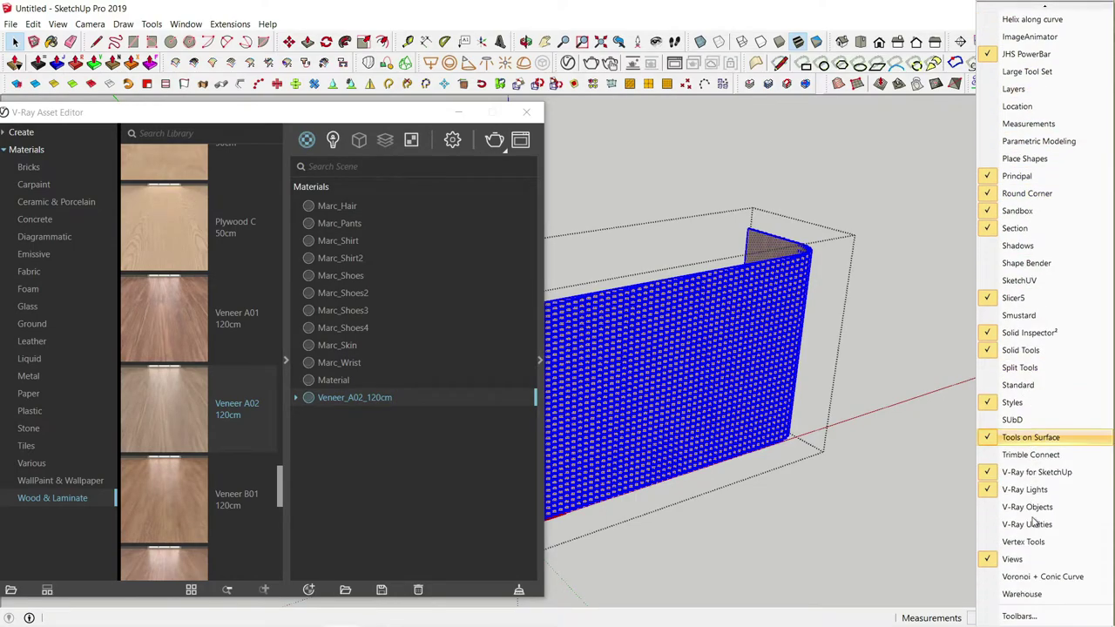
scroll(1041, 518, down, 1)
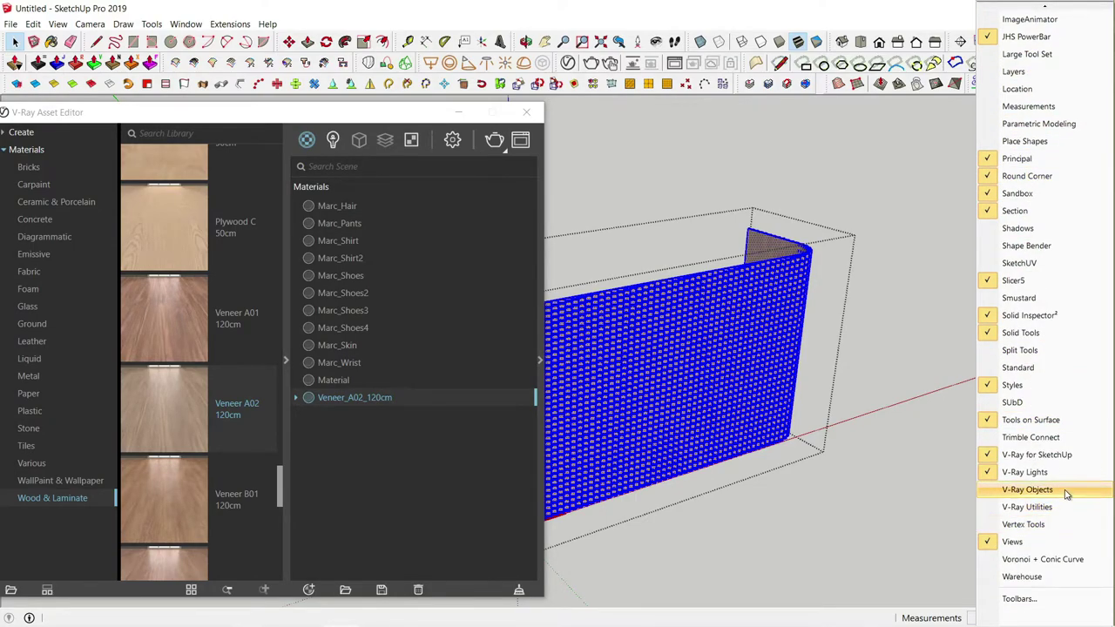
click(1067, 508)
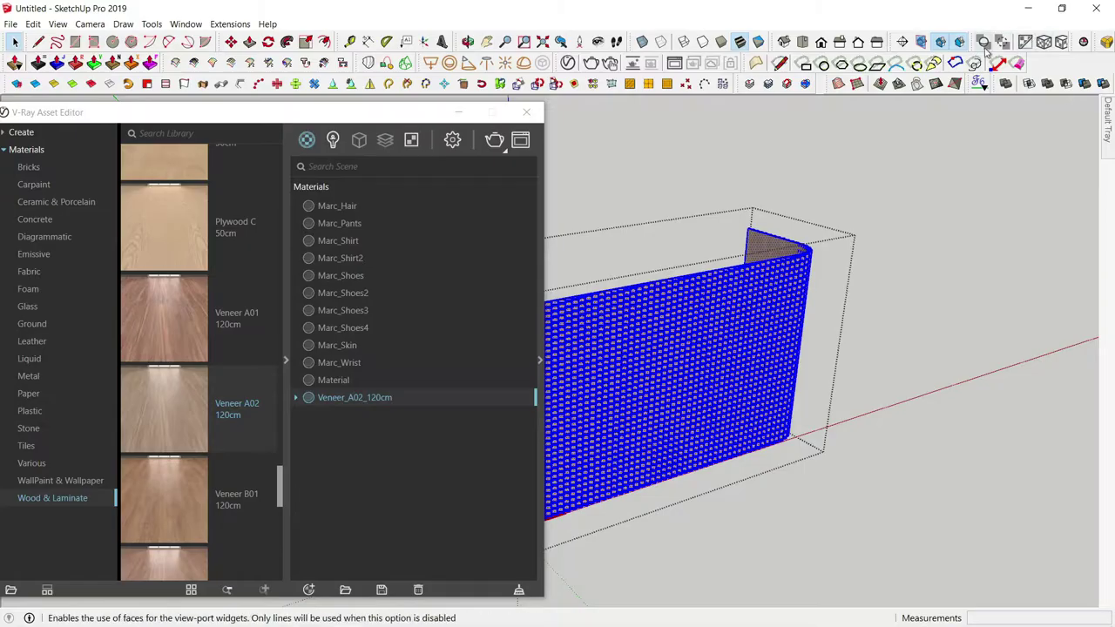
drag(969, 42, 885, 155)
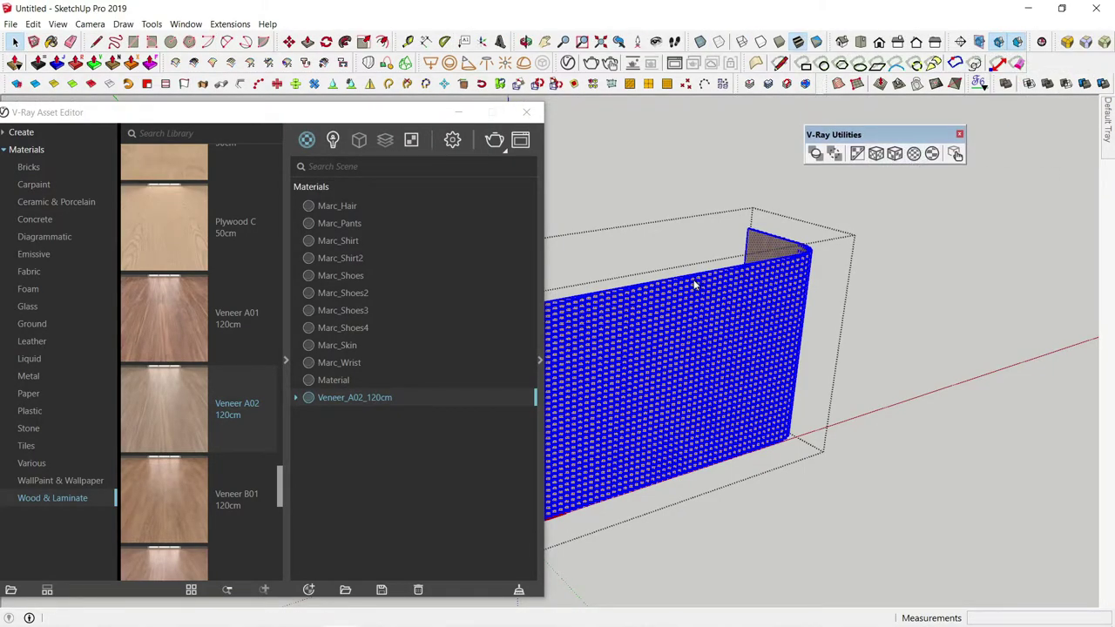
- Zoom and orbit until the whole veneered U-shaped counter is in view
scroll(691, 275, up, 1)
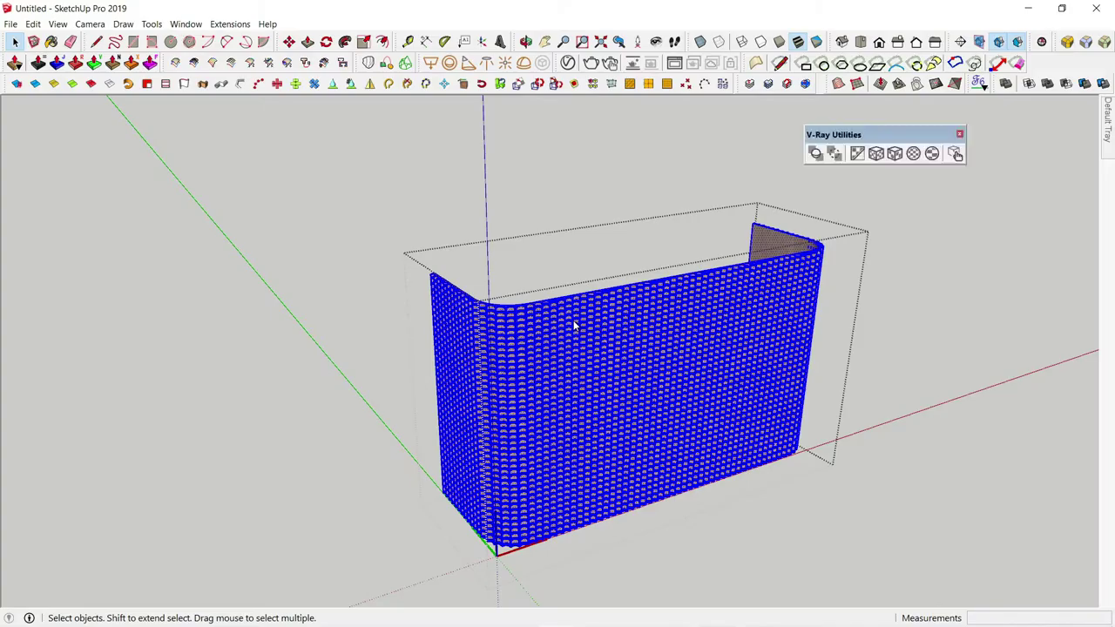
scroll(574, 325, up, 1)
middle_drag(578, 252, 541, 329)
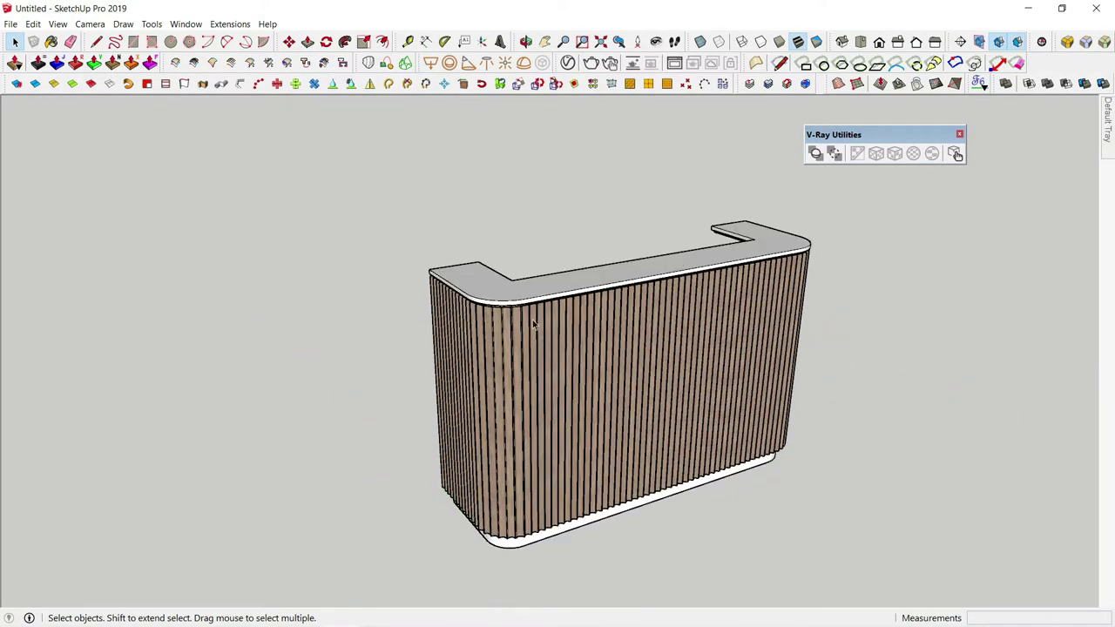
scroll(510, 310, up, 3)
scroll(519, 287, up, 3)
middle_drag(523, 278, 527, 262)
scroll(528, 261, down, 1)
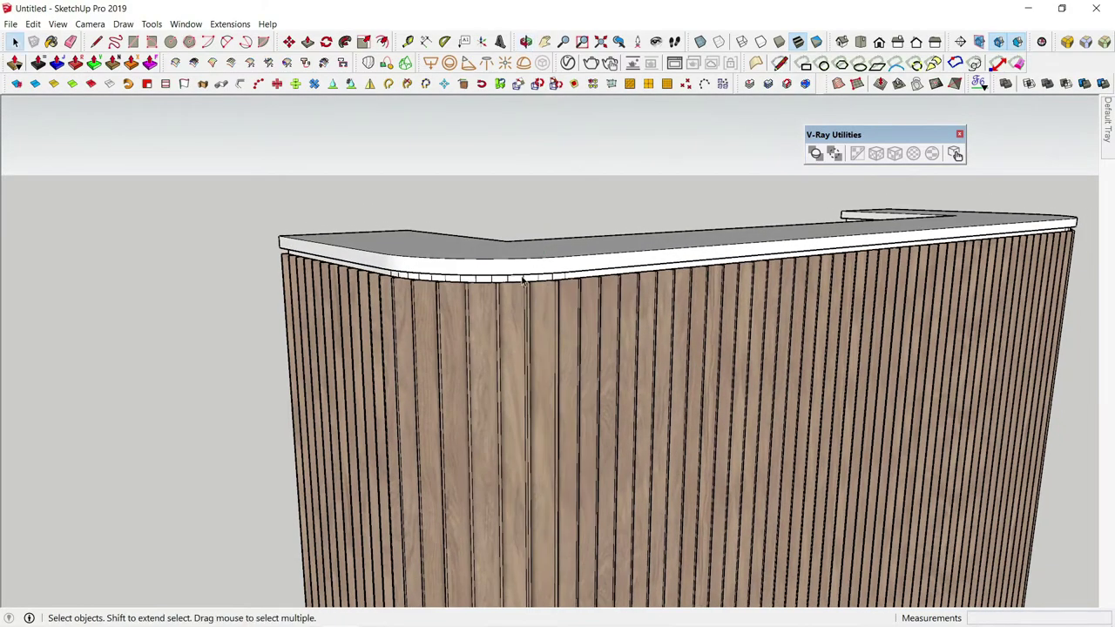
scroll(443, 381, down, 2)
scroll(488, 357, down, 3)
mouse_move(522, 349)
middle_down()
mouse_move(537, 340)
mouse_move(508, 545)
middle_up()
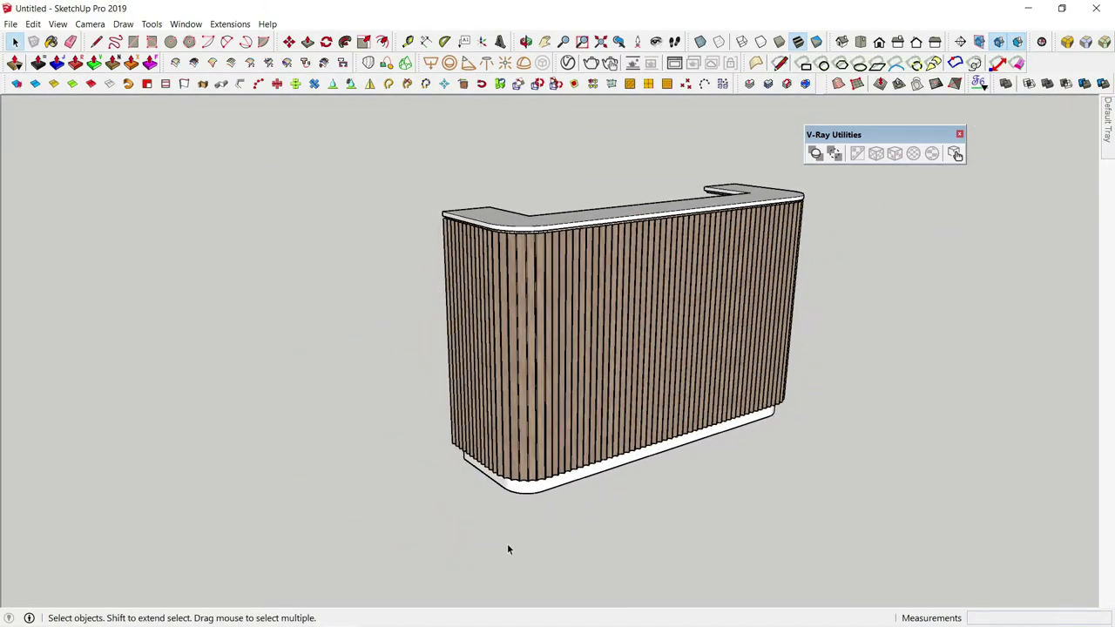
scroll(523, 488, up, 3)
- Inside the base group, add the V-Ray Metal material Aluminum Anodized Bronze to the scene materials
double_click(557, 473)
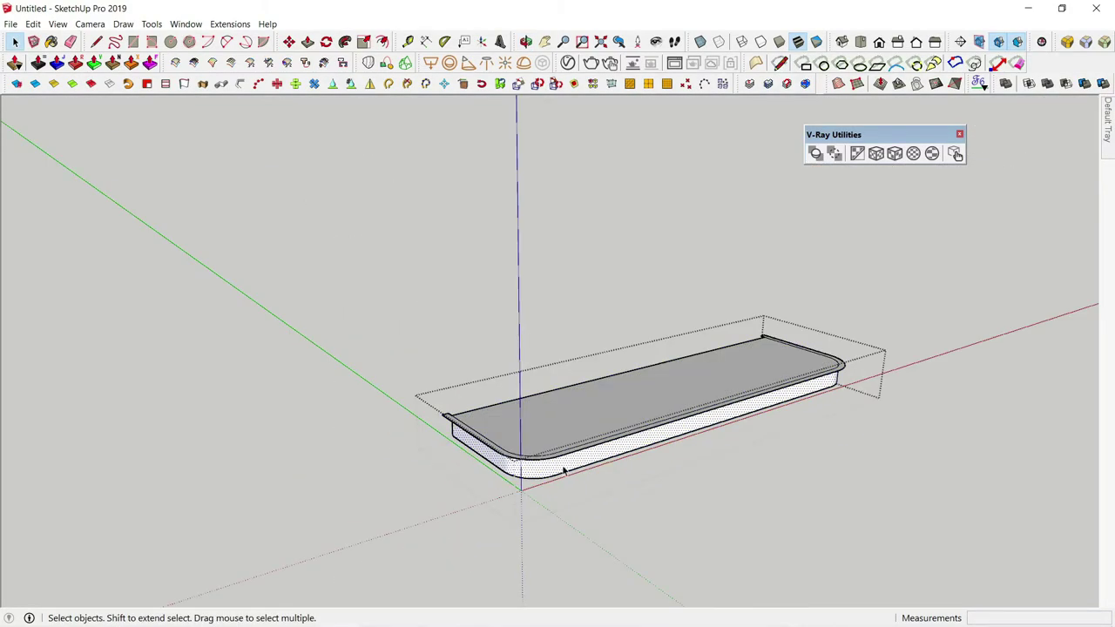
click(567, 63)
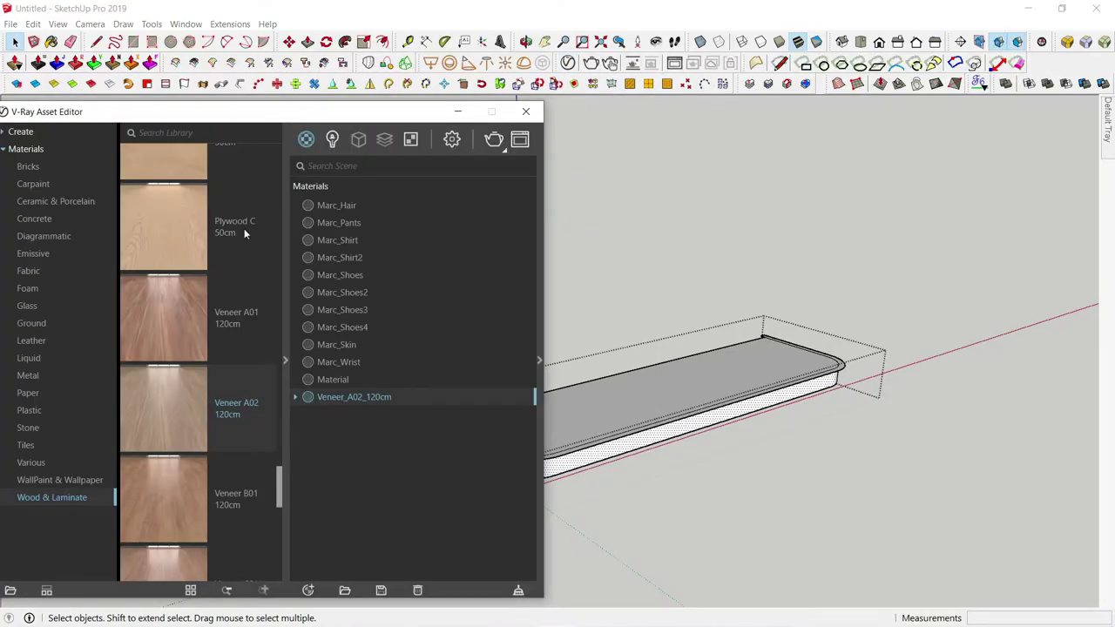
drag(208, 114, 397, 101)
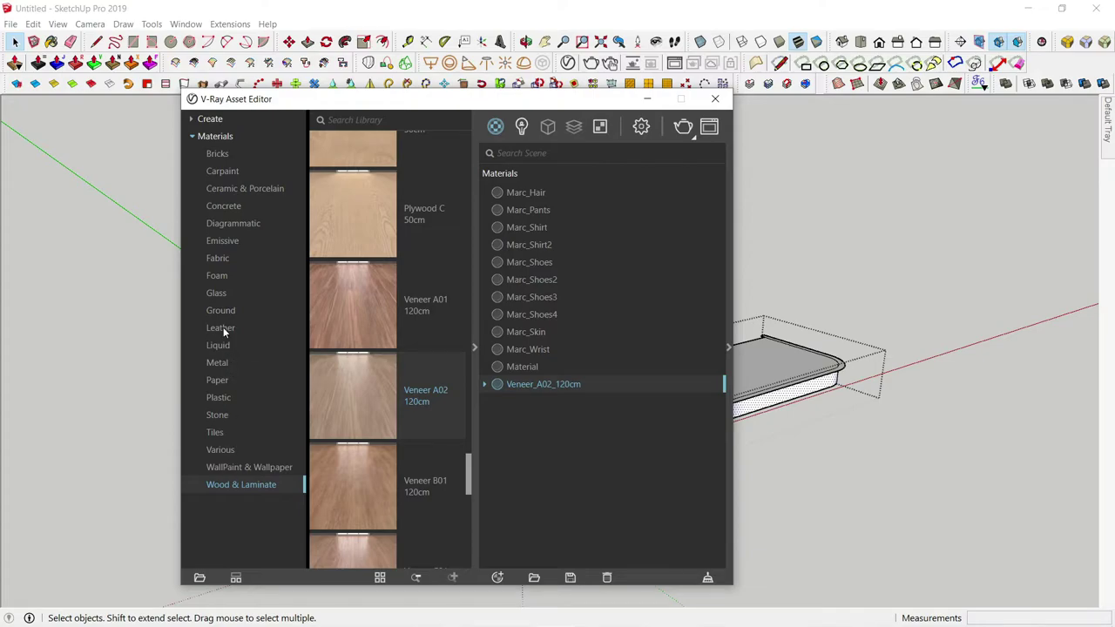
click(218, 346)
scroll(324, 434, down, 5)
scroll(325, 434, down, 5)
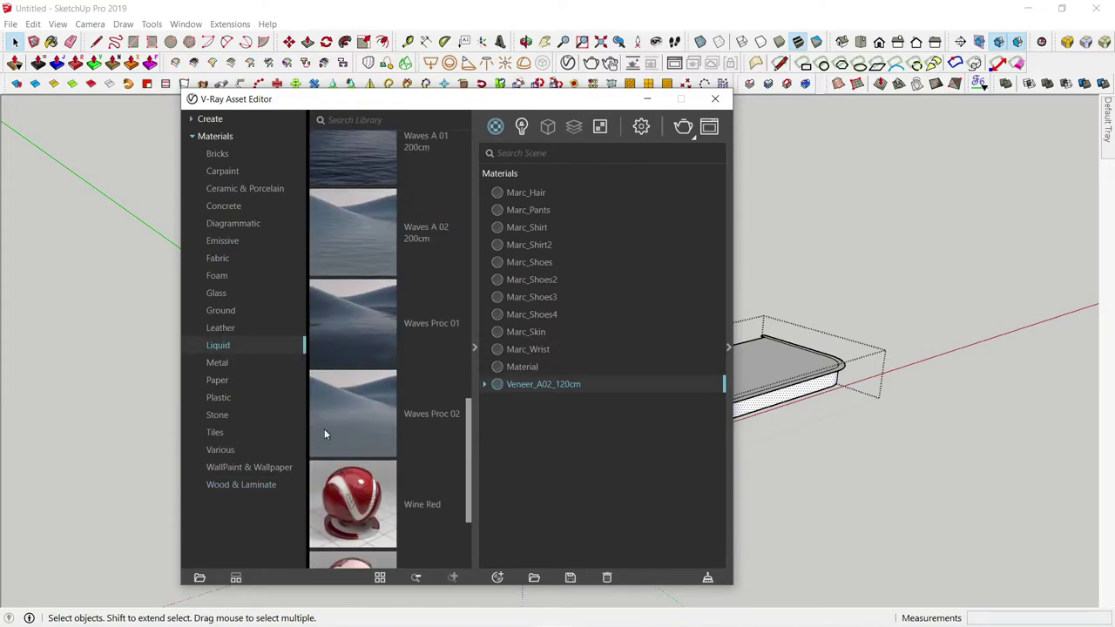
click(218, 362)
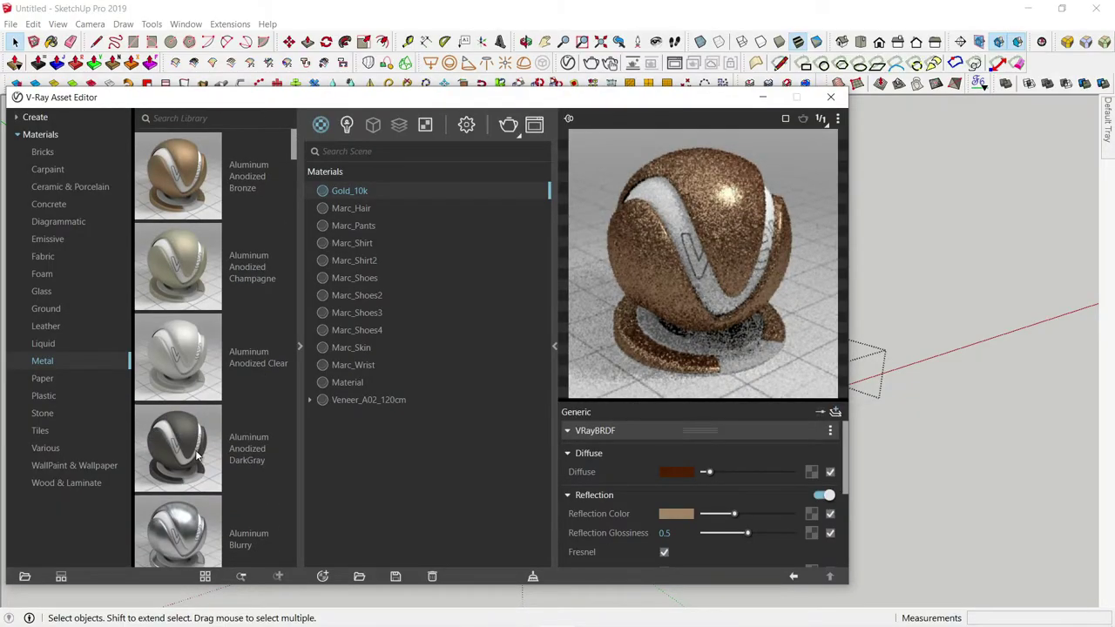
mouse_move(183, 174)
mouse_down()
mouse_move(297, 334)
mouse_move(406, 454)
mouse_up()
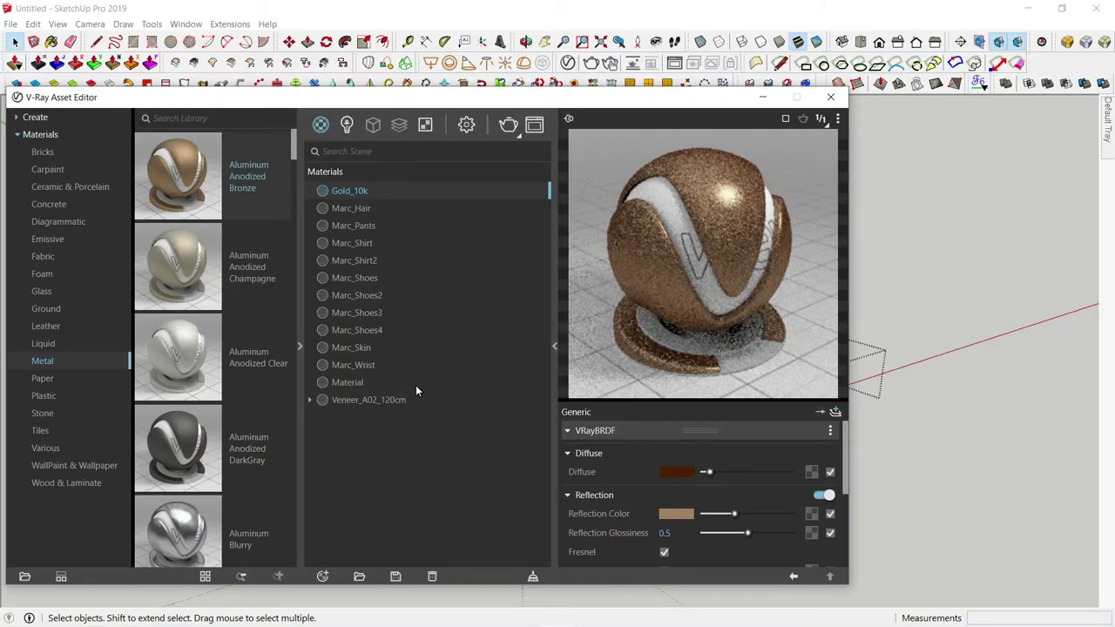
- Set the bronze material's reflection glossiness to 0.9 and apply it to the base plinth
click(653, 497)
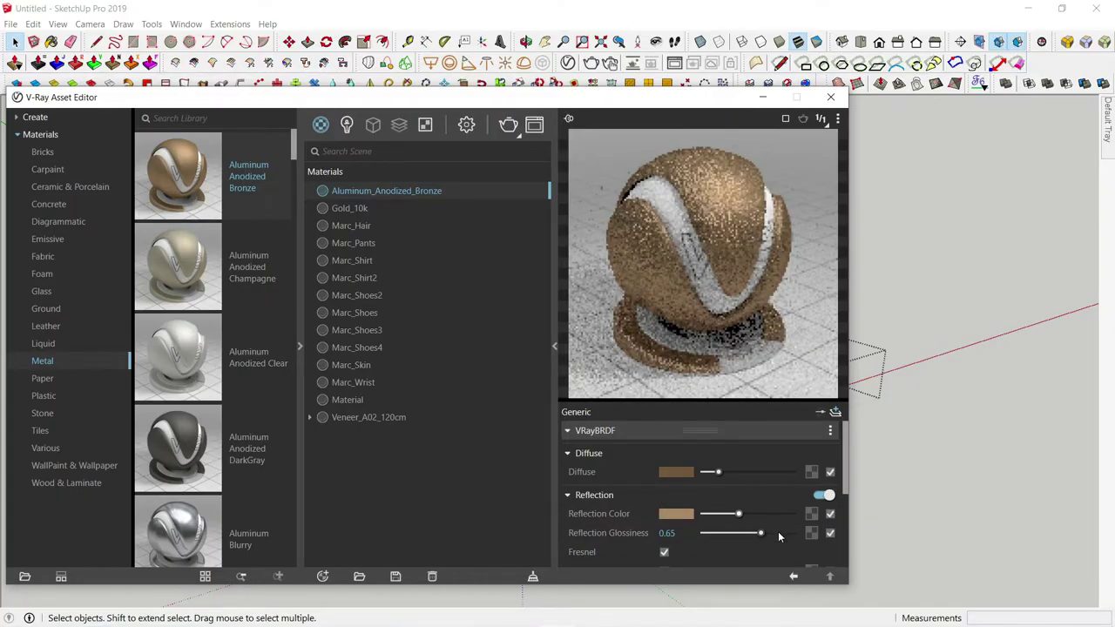
mouse_move(739, 514)
mouse_down()
mouse_move(768, 514)
mouse_move(787, 533)
mouse_up()
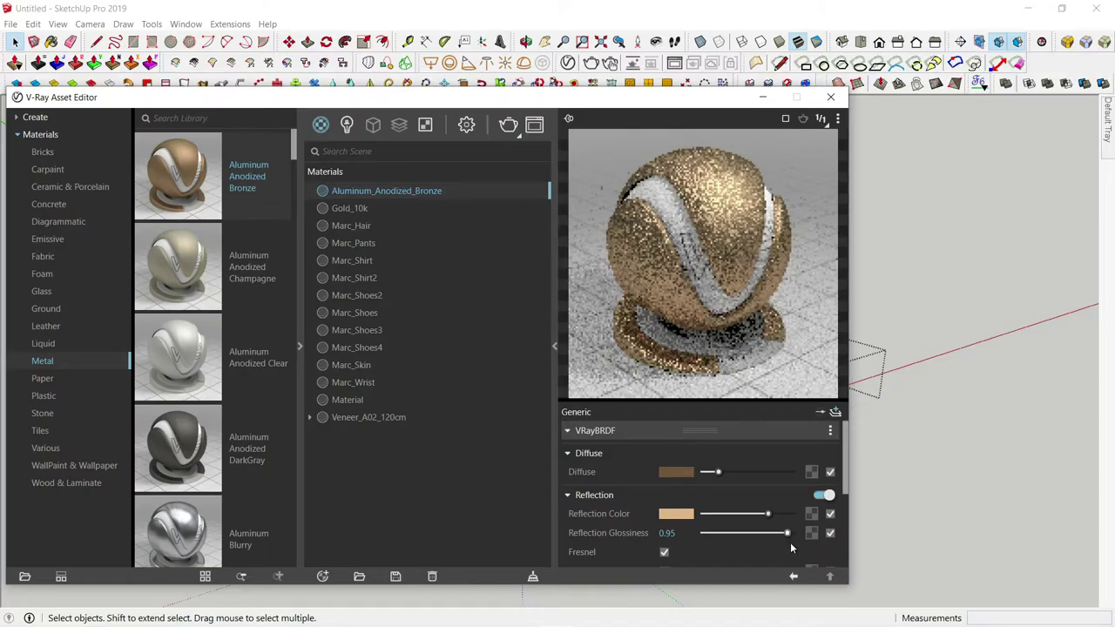
drag(793, 532, 796, 534)
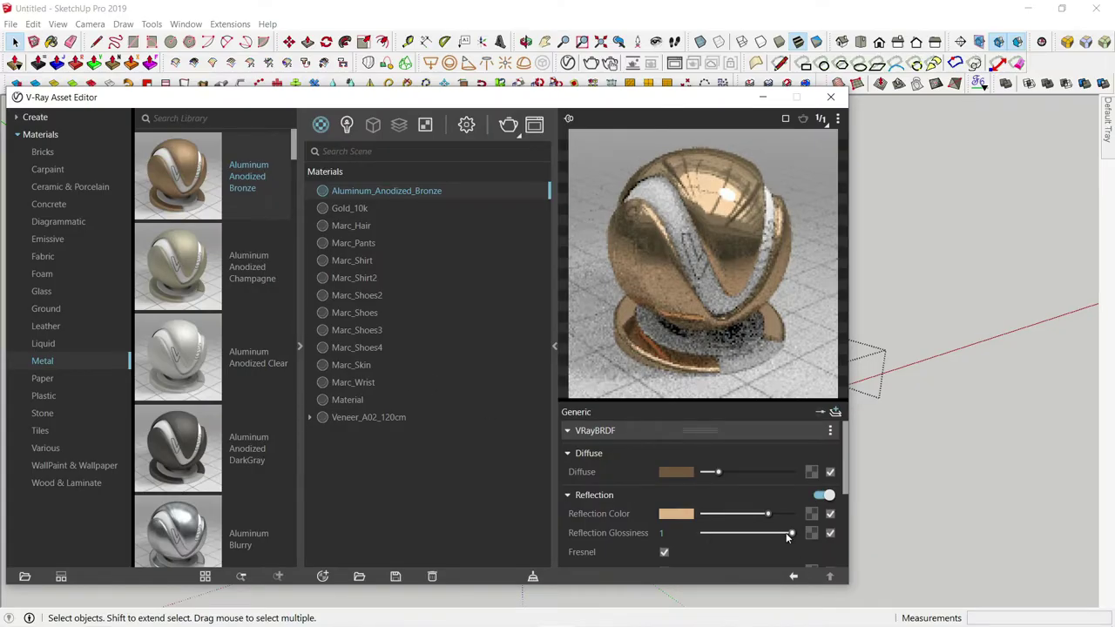
drag(791, 532, 787, 533)
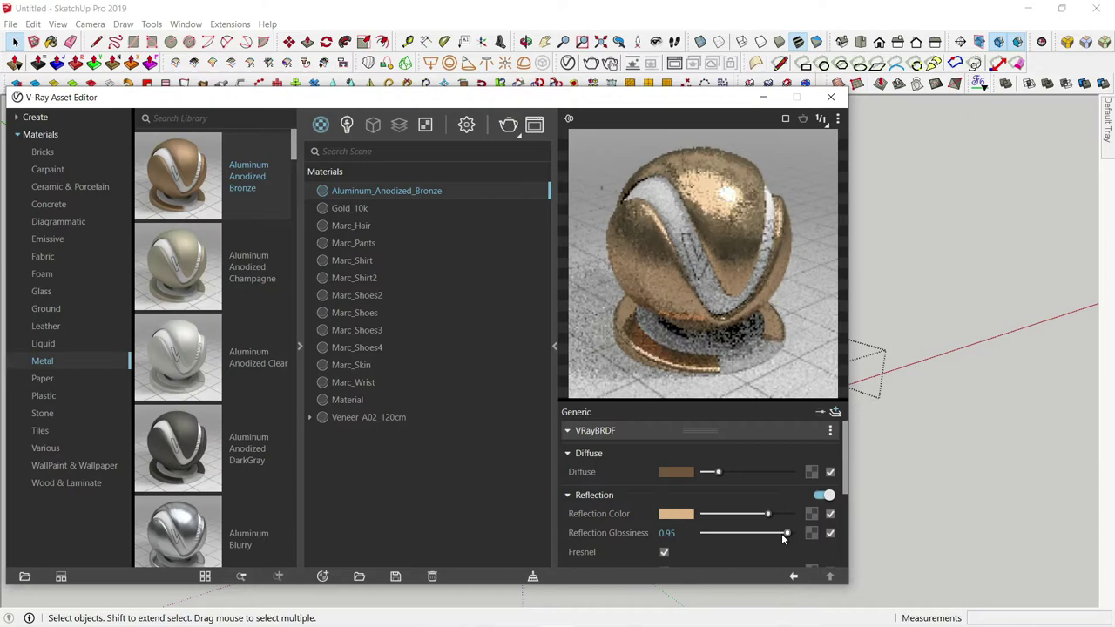
click(781, 533)
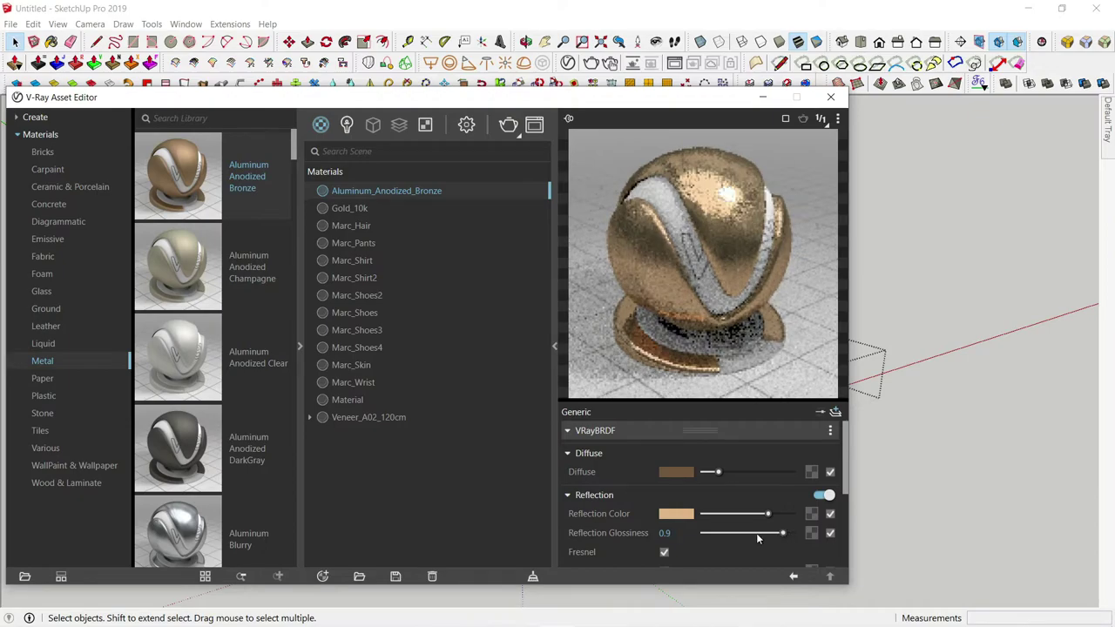
right_click(348, 190)
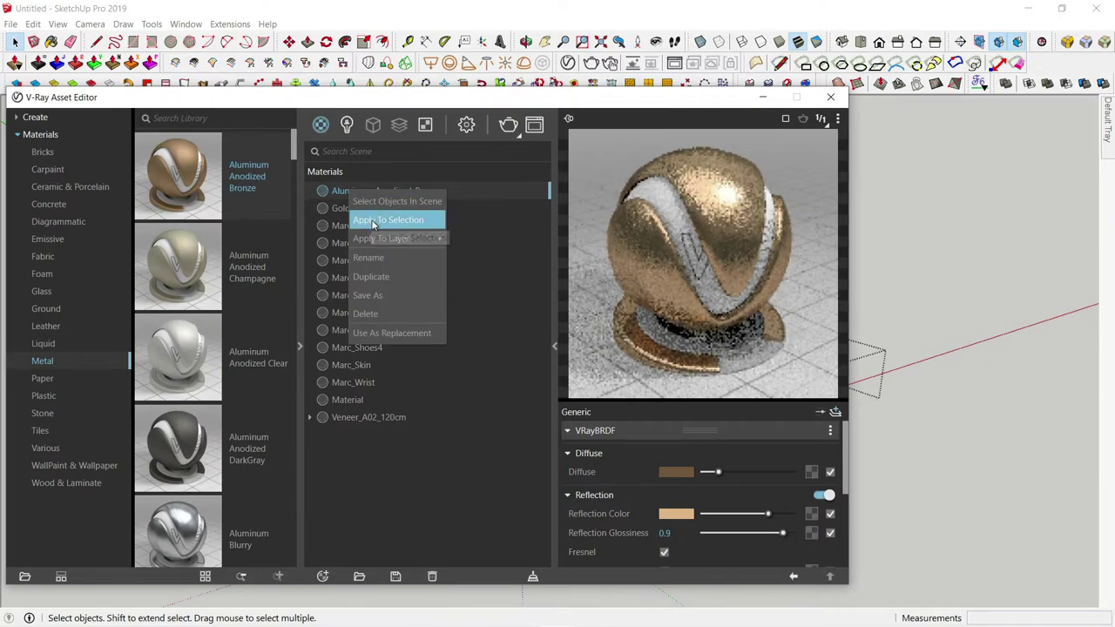
click(373, 222)
- Close the V-Ray editor and utilities toolbar, view from above, and enter the countertop slab group
click(765, 99)
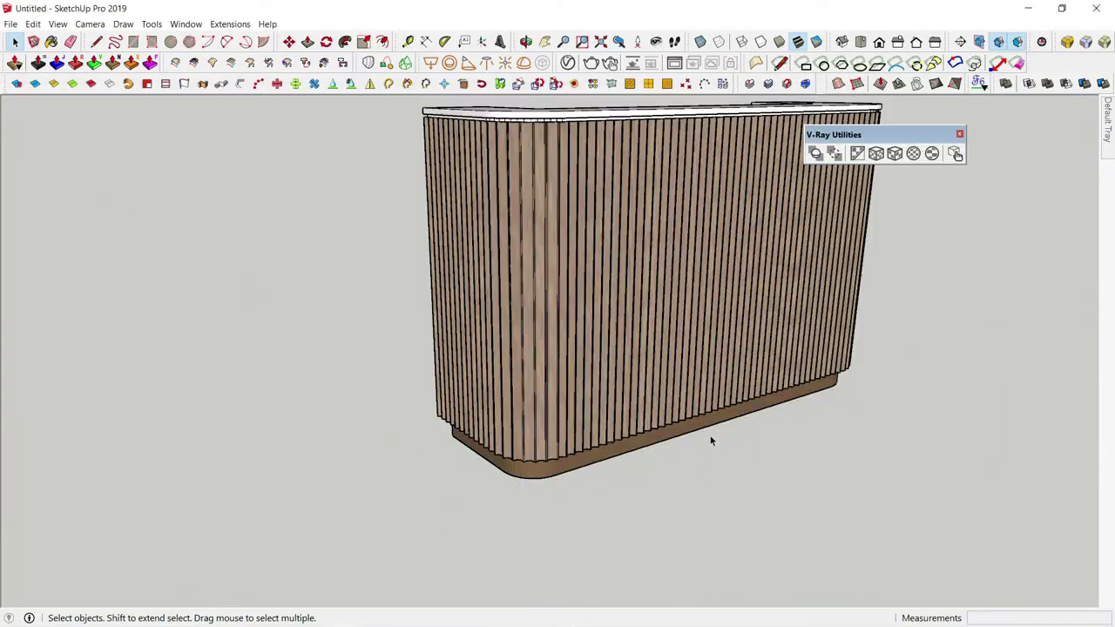
click(960, 135)
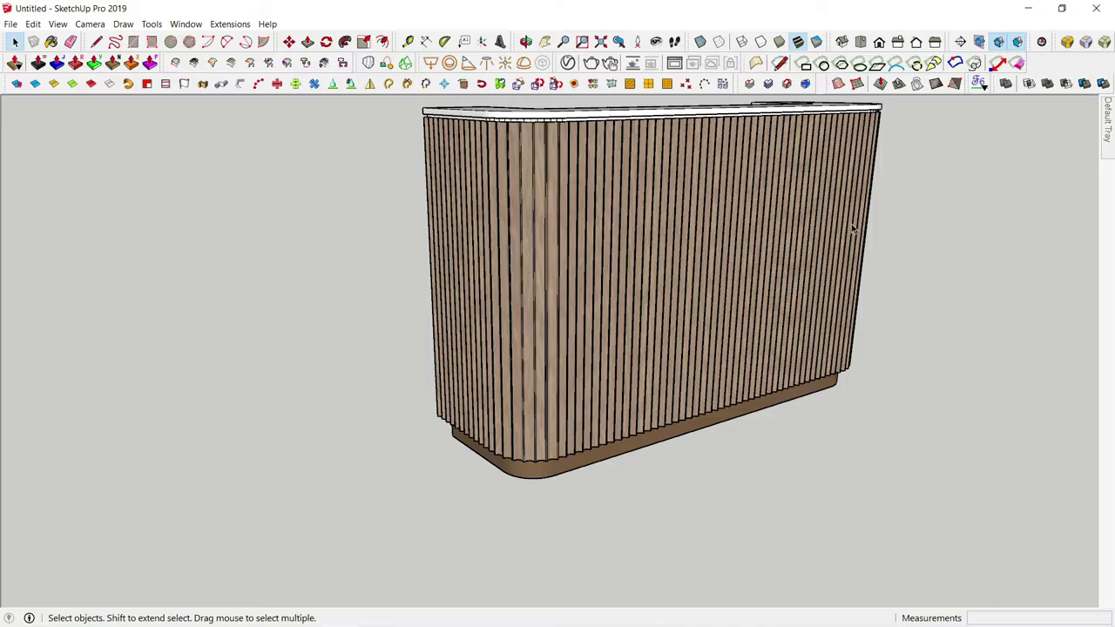
mouse_move(854, 228)
middle_down()
mouse_move(662, 364)
mouse_move(627, 261)
middle_up()
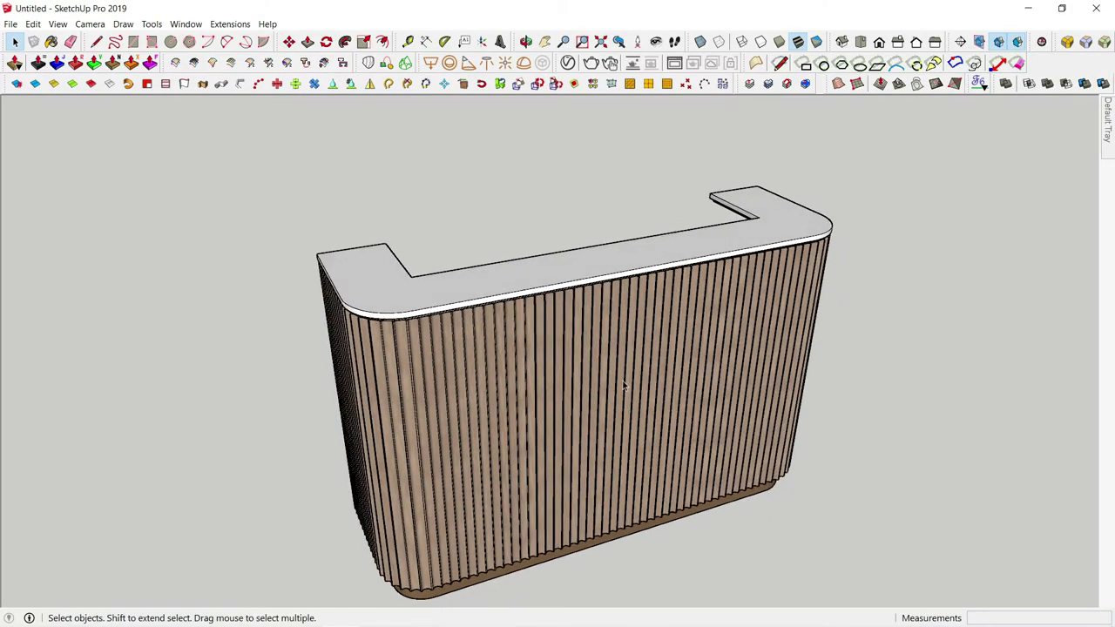
double_click(627, 261)
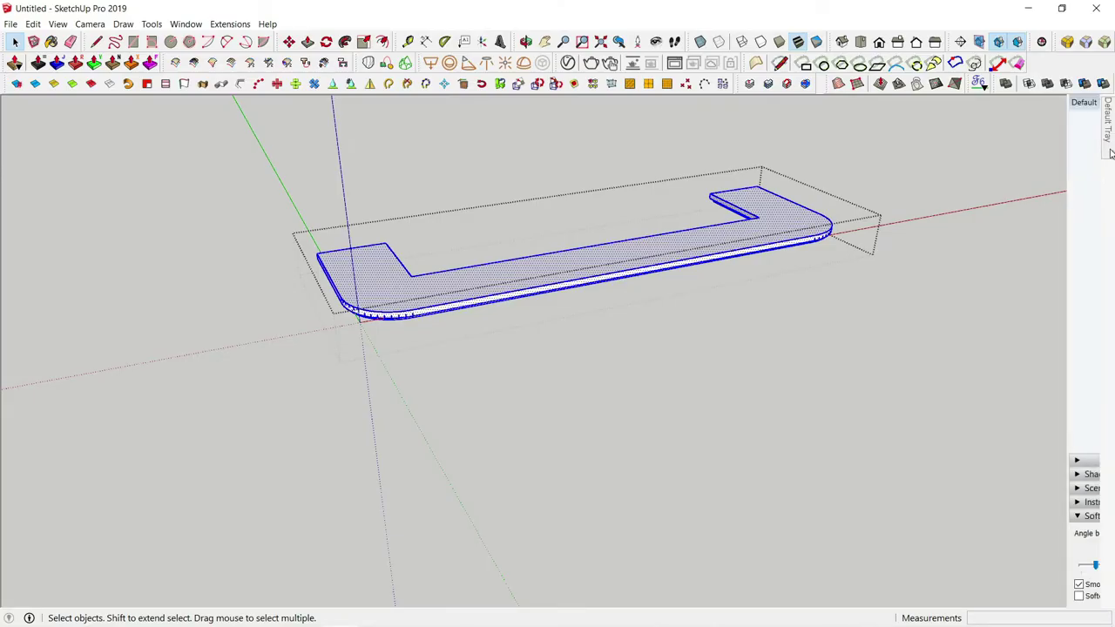
mouse_move(1107, 120)
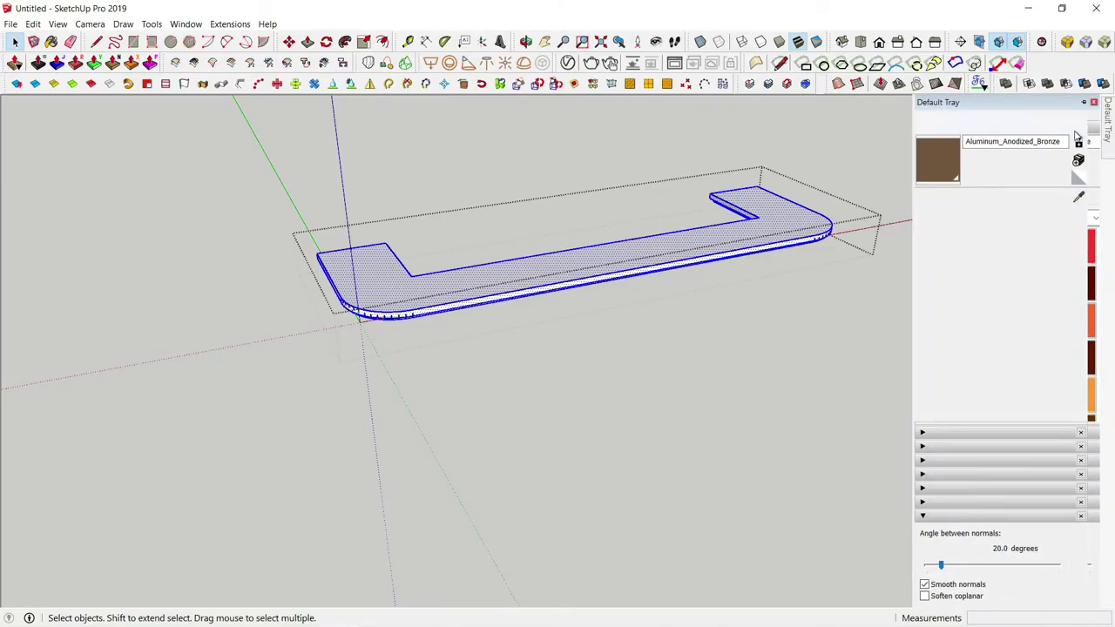
- Create a new material, Material1, that uses the dfyr.jpg image as its texture
click(1083, 102)
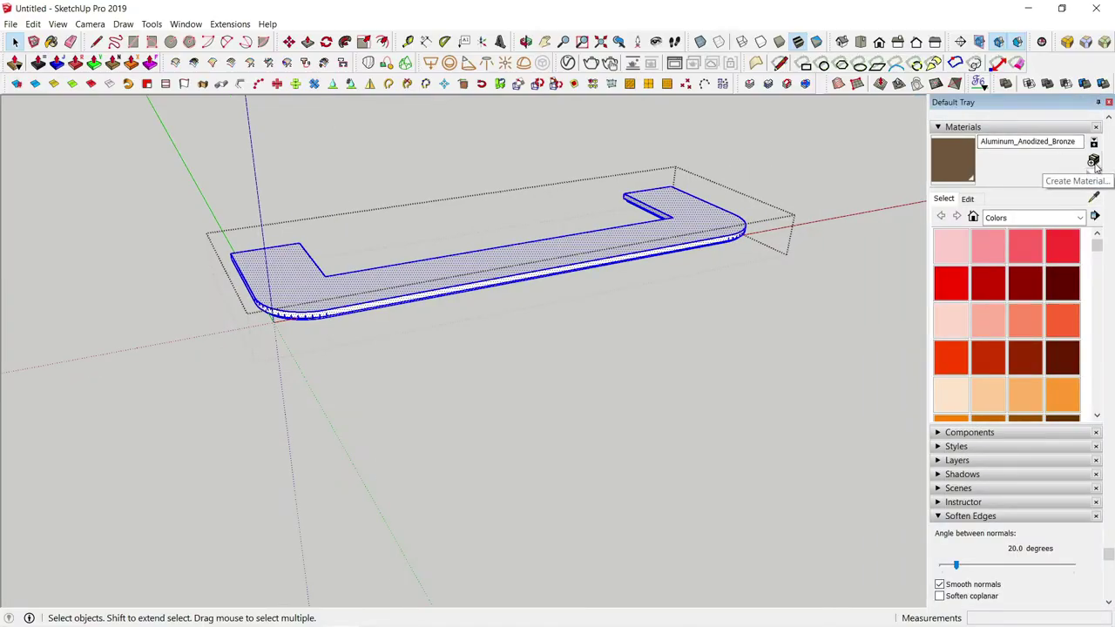
click(1095, 178)
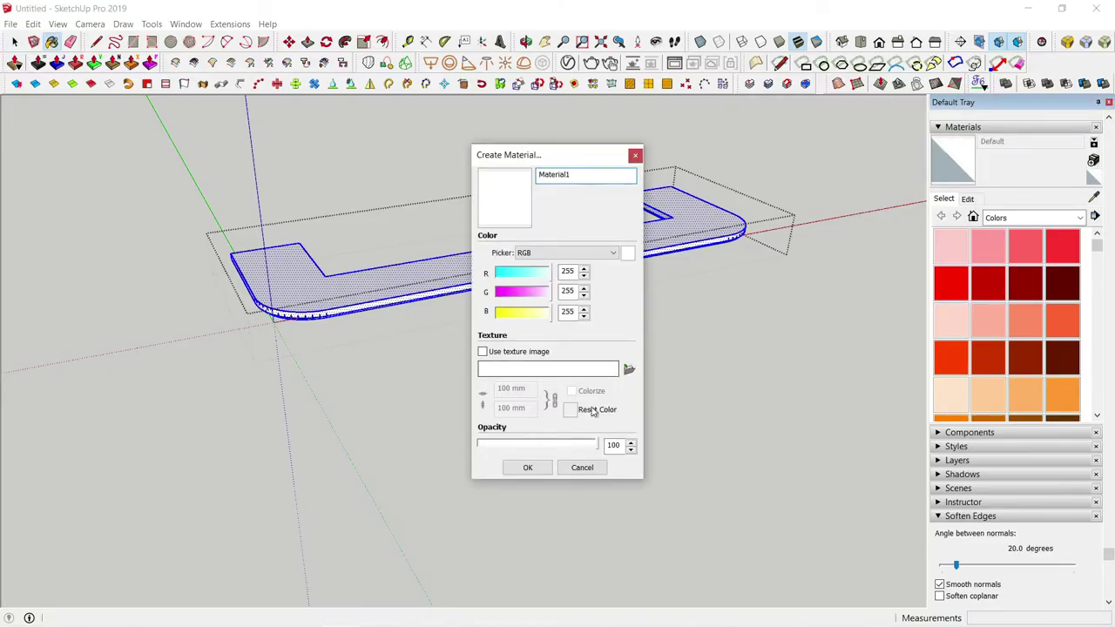
click(629, 371)
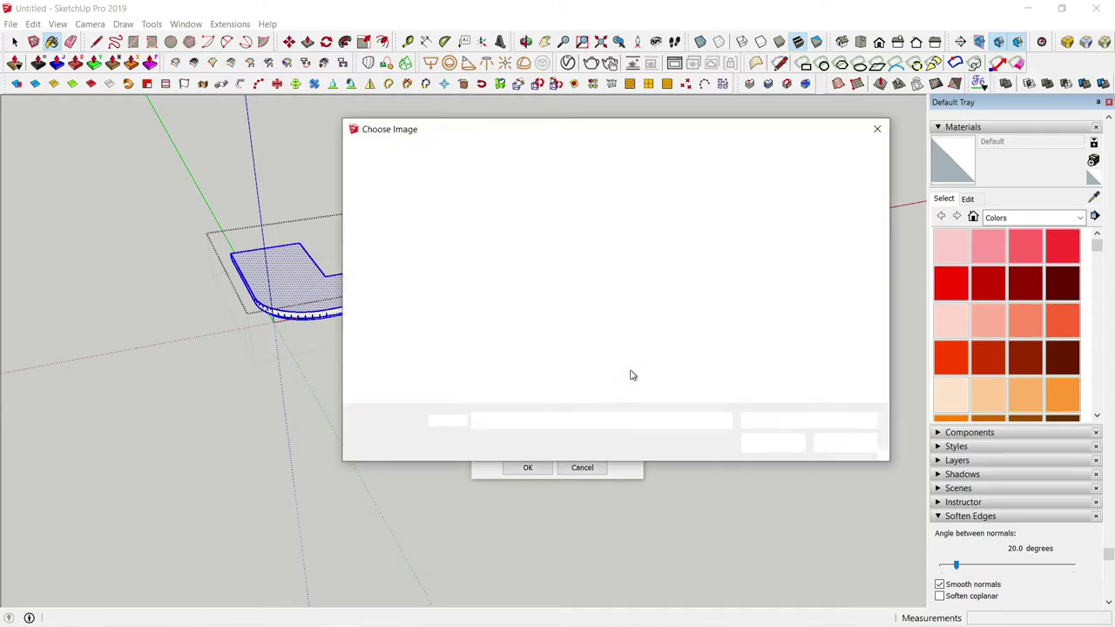
click(832, 240)
click(773, 442)
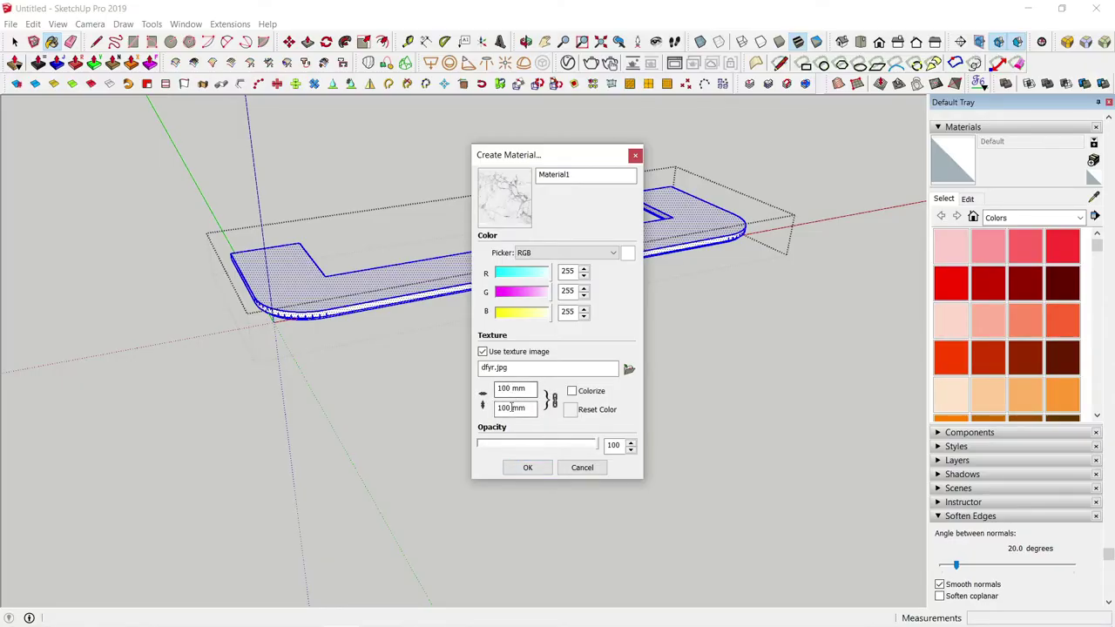
click(528, 468)
- Paint the countertop slab with Material1 and set its texture width to 500 mm
key(b)
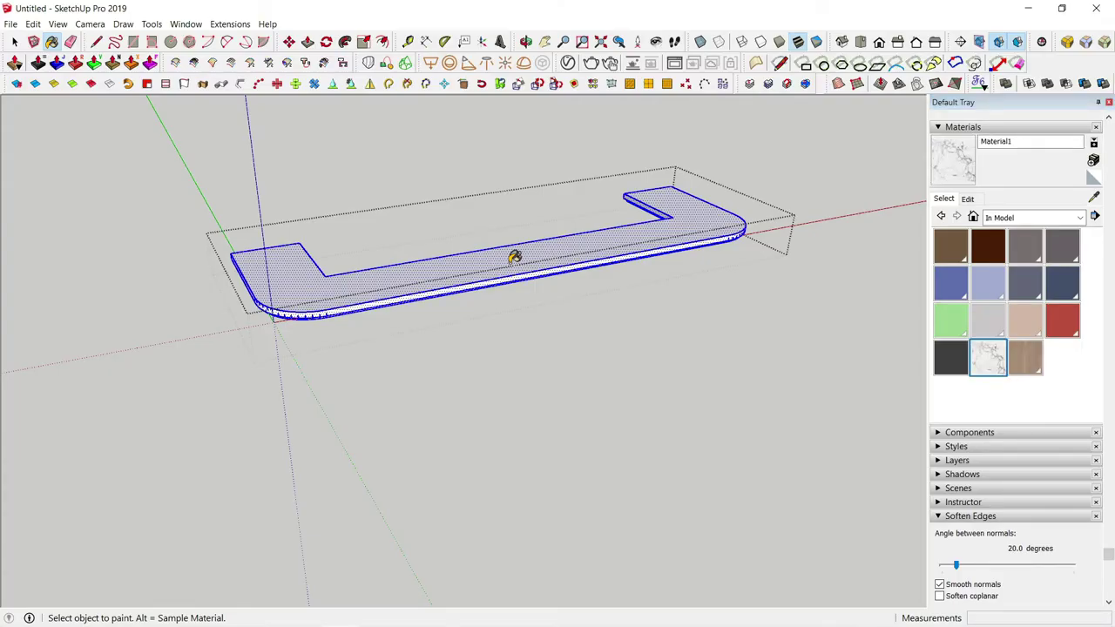
click(514, 257)
click(969, 200)
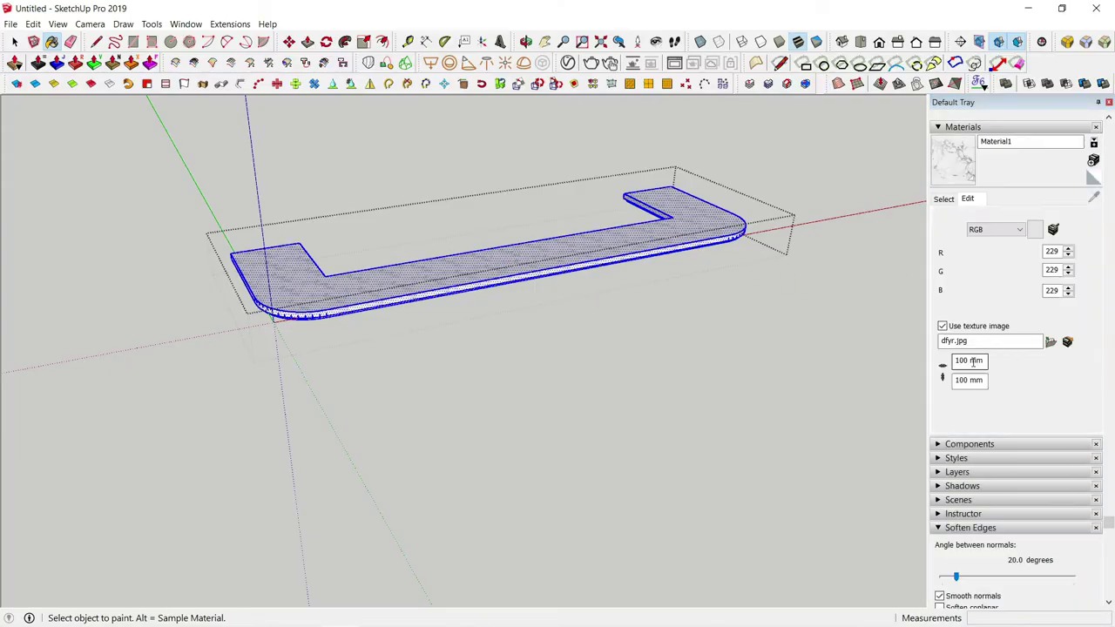
text(5)
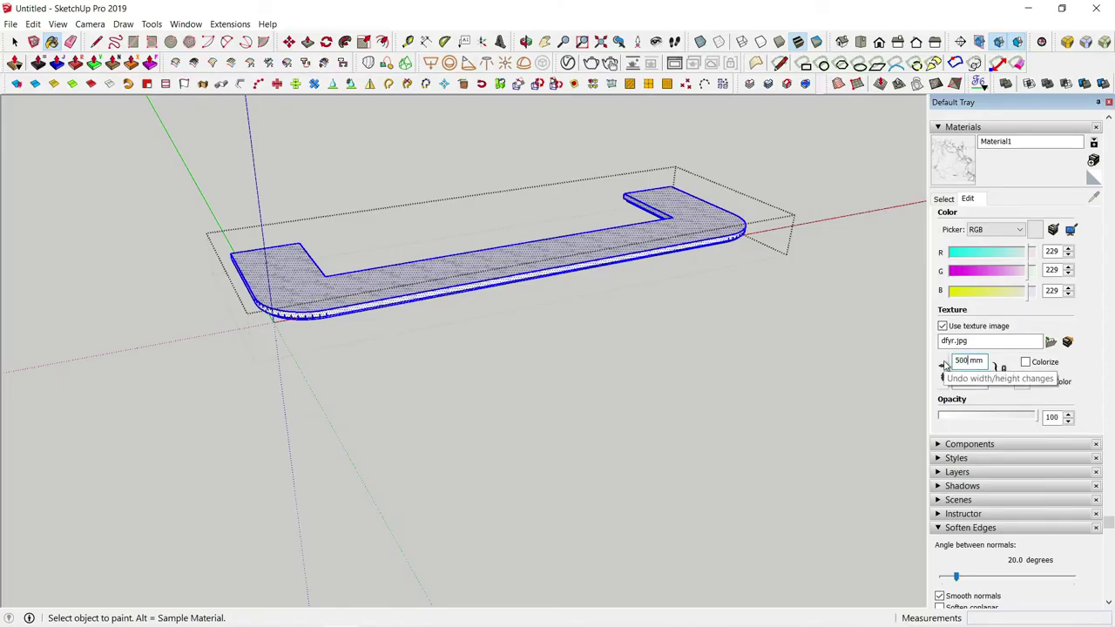
key(Return)
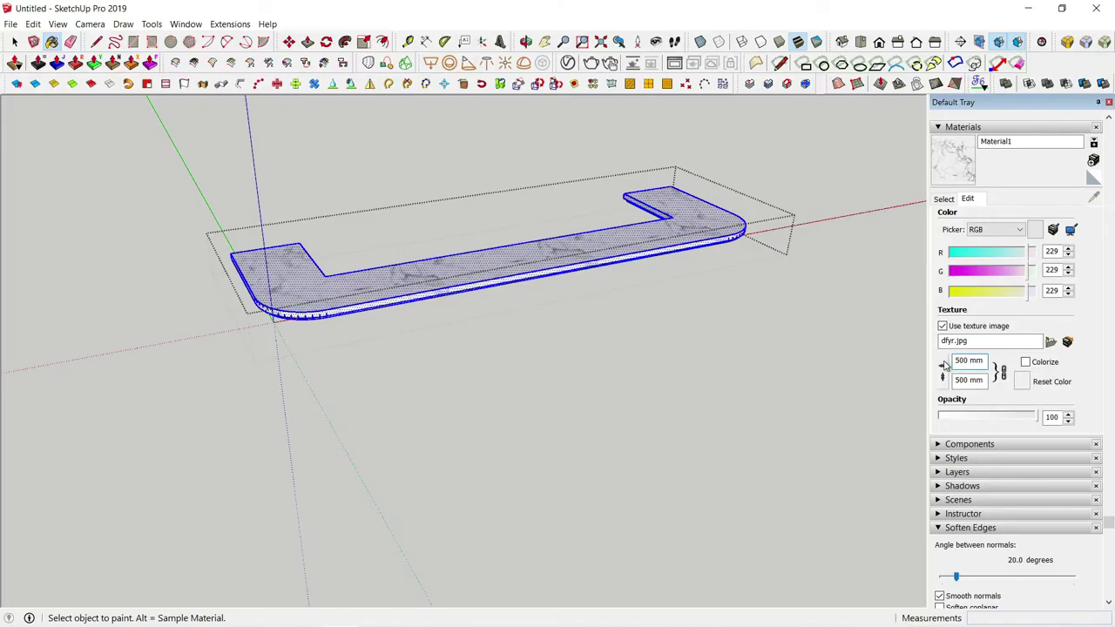
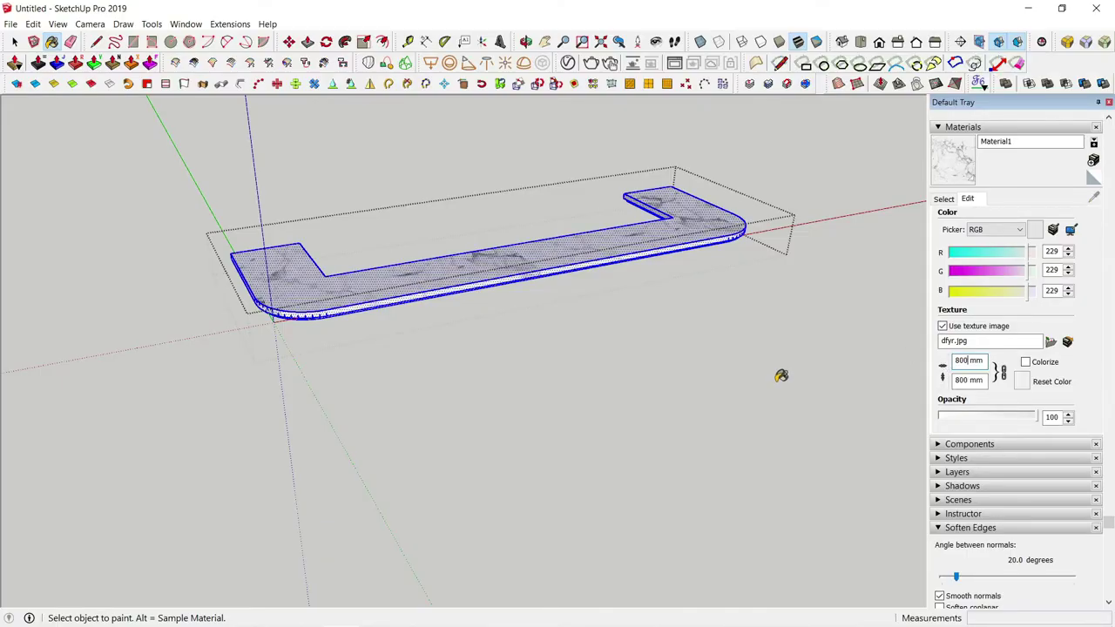
- Drag the Texture Position pins to slide, rotate and rescale the dfyr.jpg marble on the countertop top
click(14, 42)
click(395, 293)
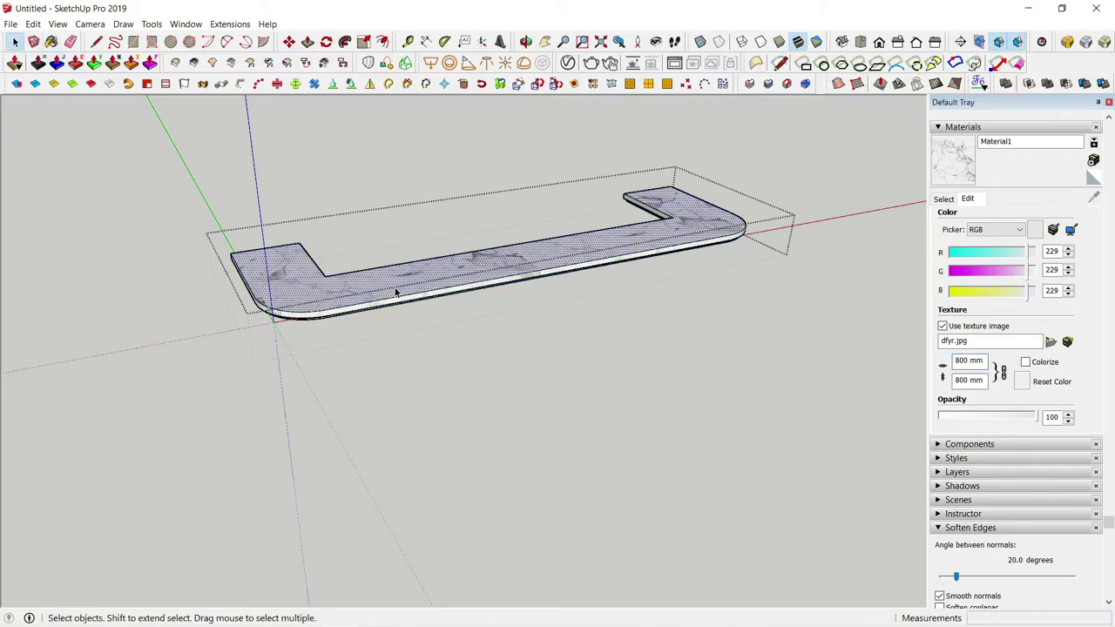
right_click(395, 293)
click(553, 454)
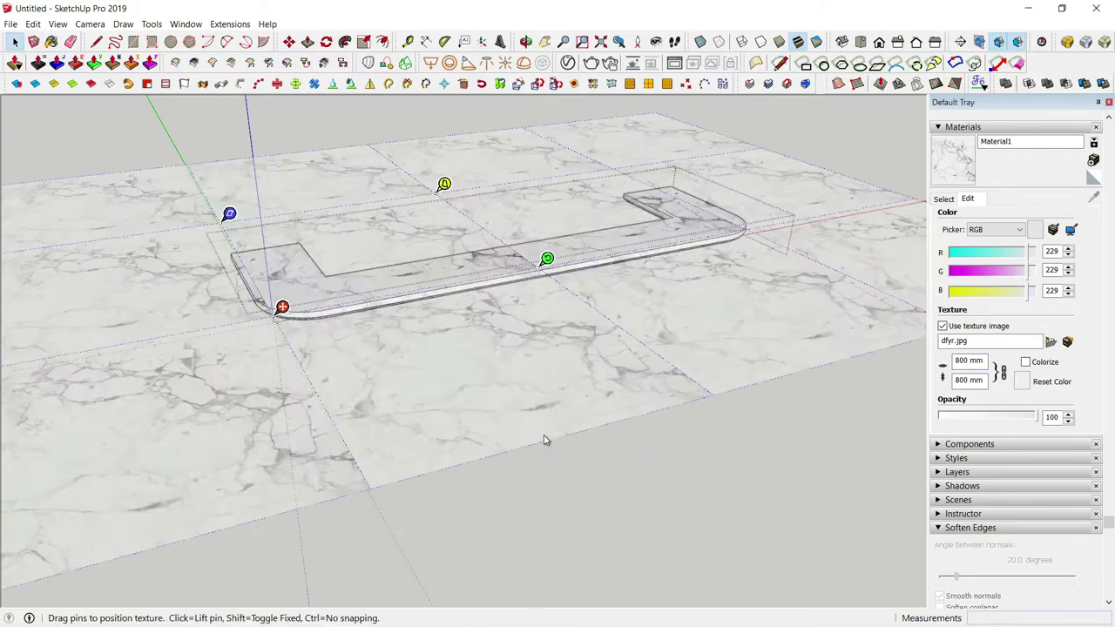
drag(385, 241, 409, 273)
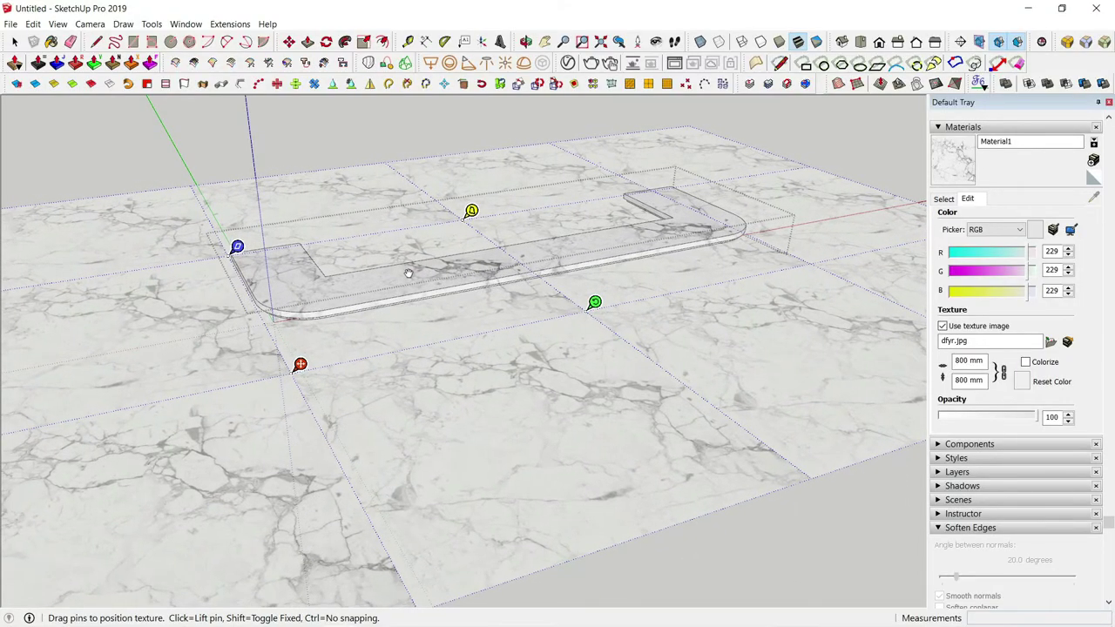
drag(598, 307, 684, 284)
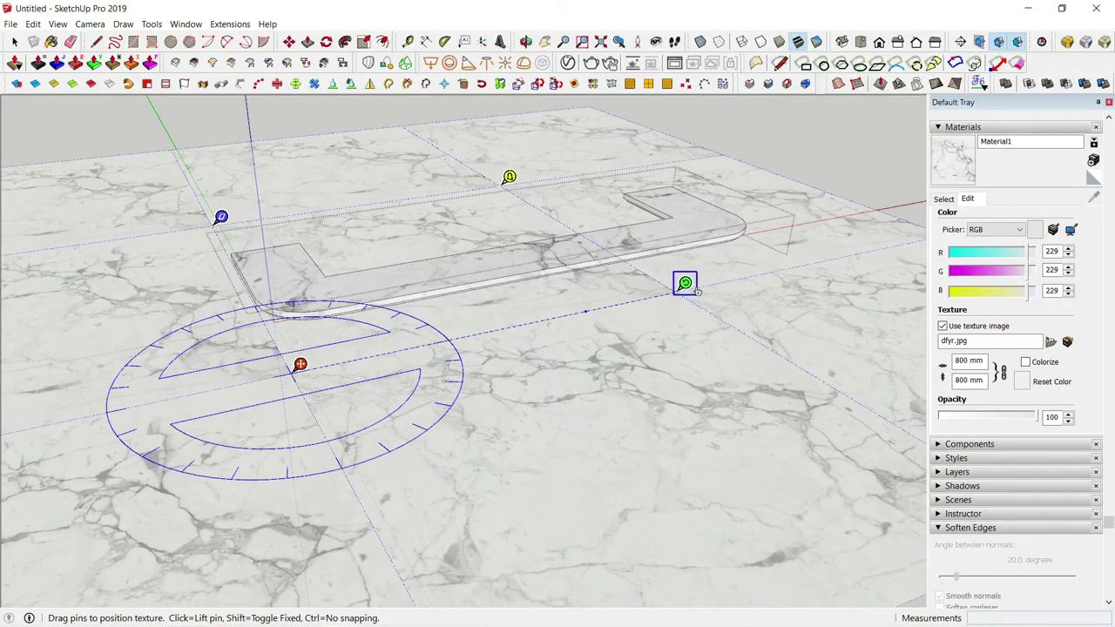
drag(543, 288, 484, 300)
click(784, 190)
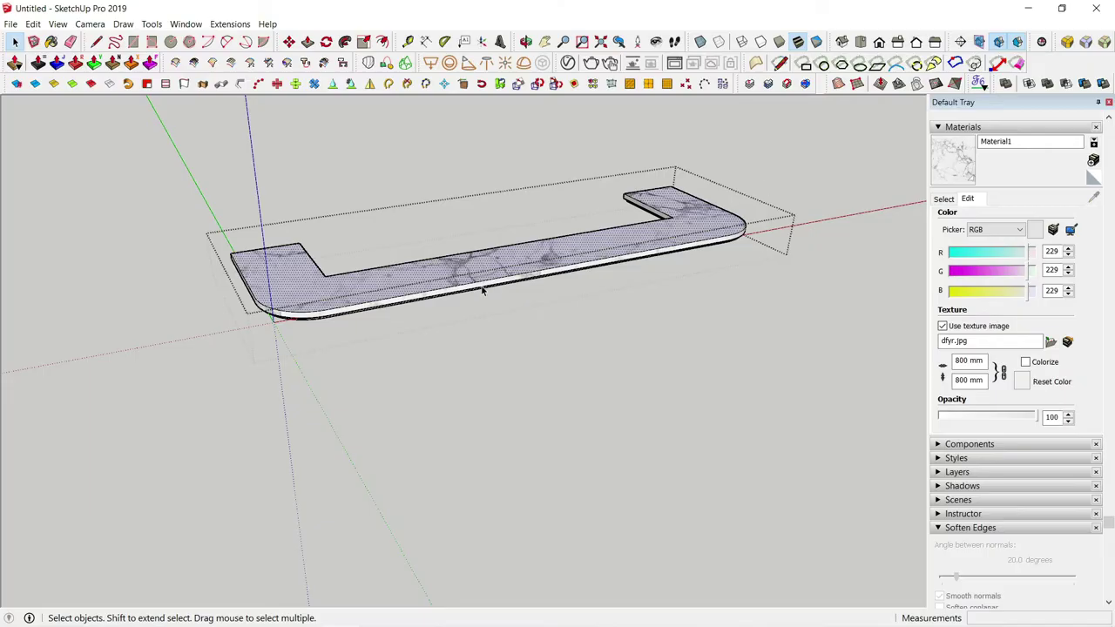
- Leave the countertop group and draw a large floor rectangle around the counter
click(389, 160)
mouse_move(390, 159)
middle_down()
mouse_move(494, 348)
mouse_move(337, 331)
mouse_move(299, 306)
mouse_move(443, 331)
mouse_move(448, 366)
mouse_move(383, 392)
mouse_move(317, 396)
mouse_move(392, 363)
mouse_move(325, 393)
mouse_move(183, 216)
middle_up()
scroll(494, 348, down, 2)
scroll(448, 374, down, 3)
click(113, 215)
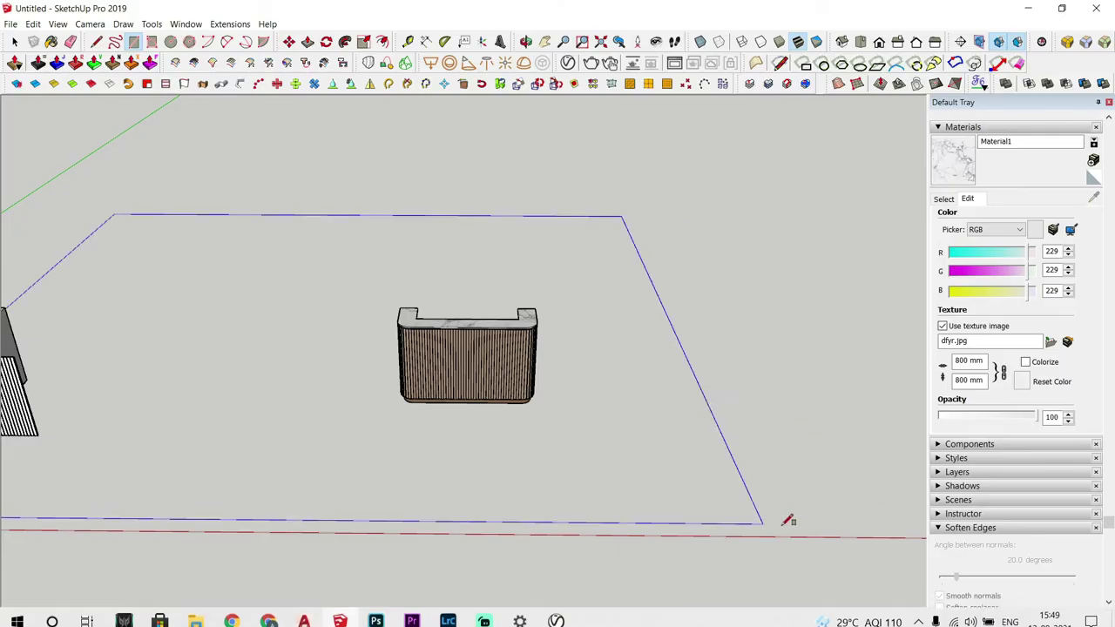
middle_drag(770, 532, 694, 541)
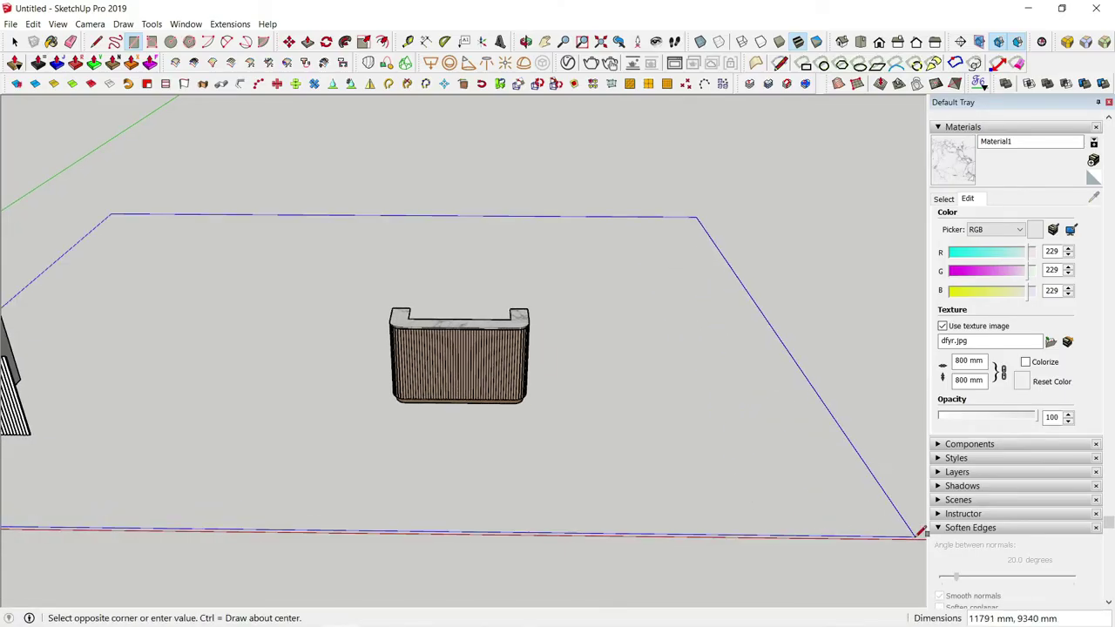
mouse_move(910, 564)
middle_down()
mouse_move(752, 545)
mouse_move(771, 535)
middle_up()
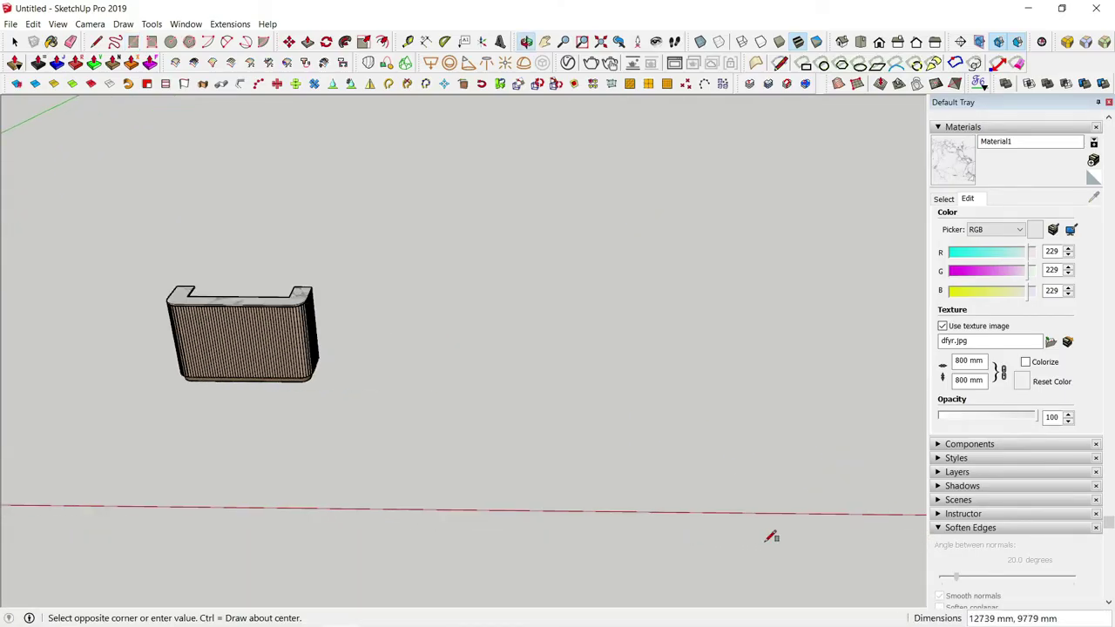
click(824, 557)
key(space)
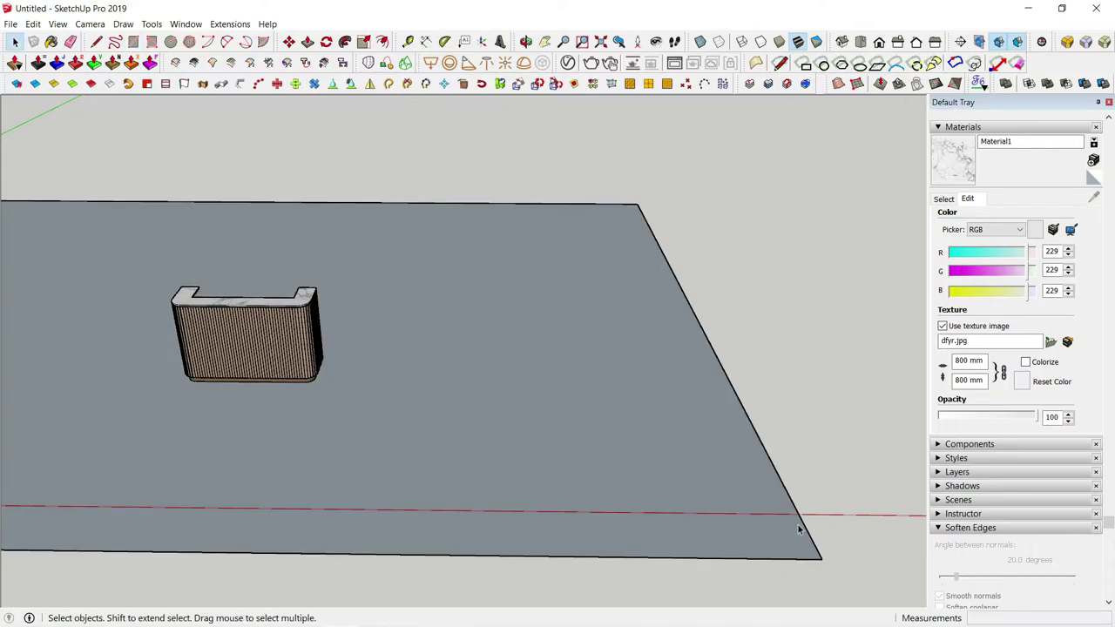
- Offset the floor's outline inward to create an inset border
key(f)
click(772, 559)
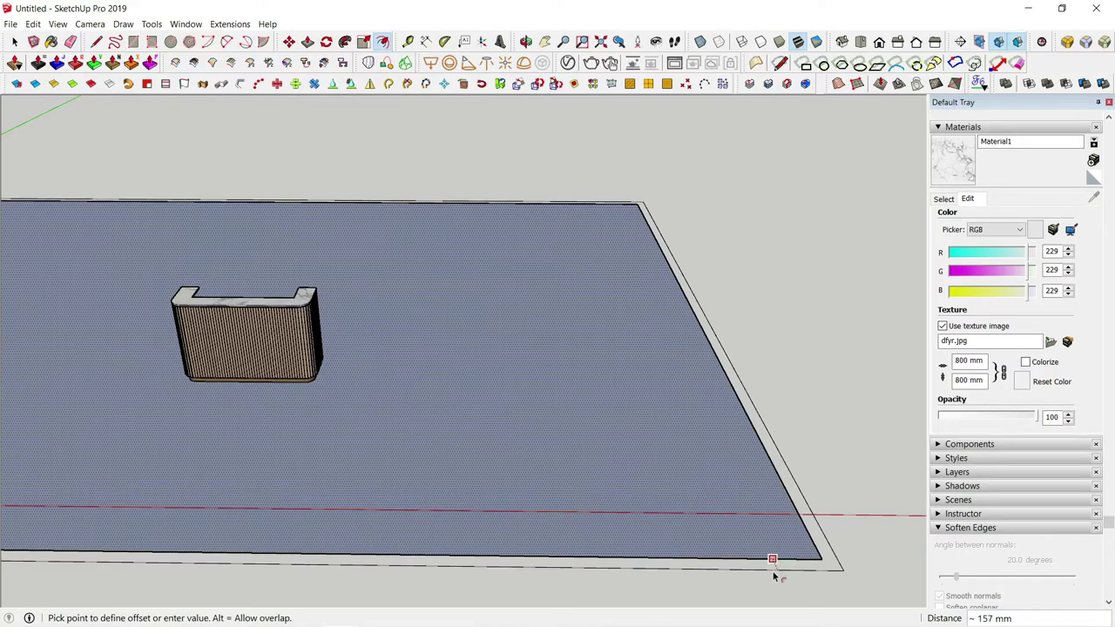
click(776, 575)
key(space)
- Reverse the inner floor face so it faces up, and clear the paint material
click(779, 543)
right_click(778, 539)
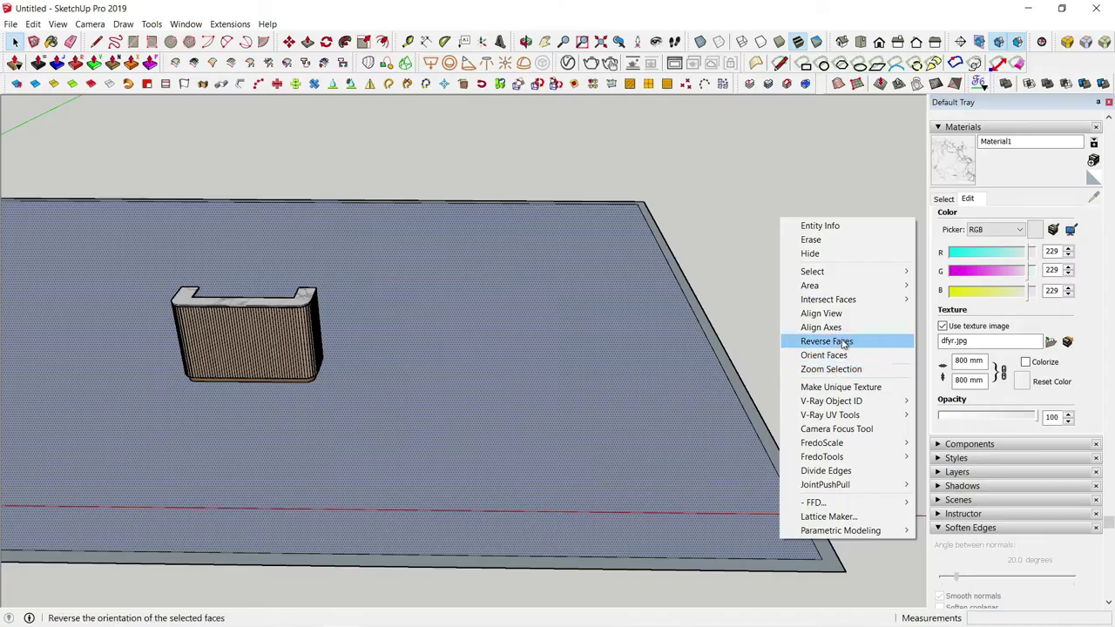
click(840, 346)
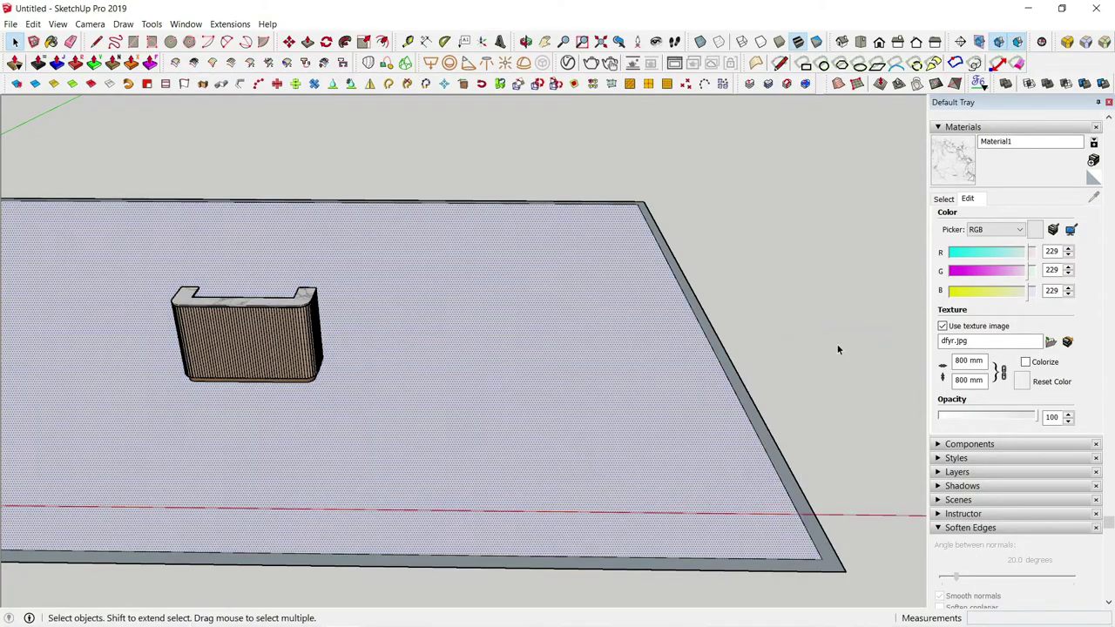
click(1094, 162)
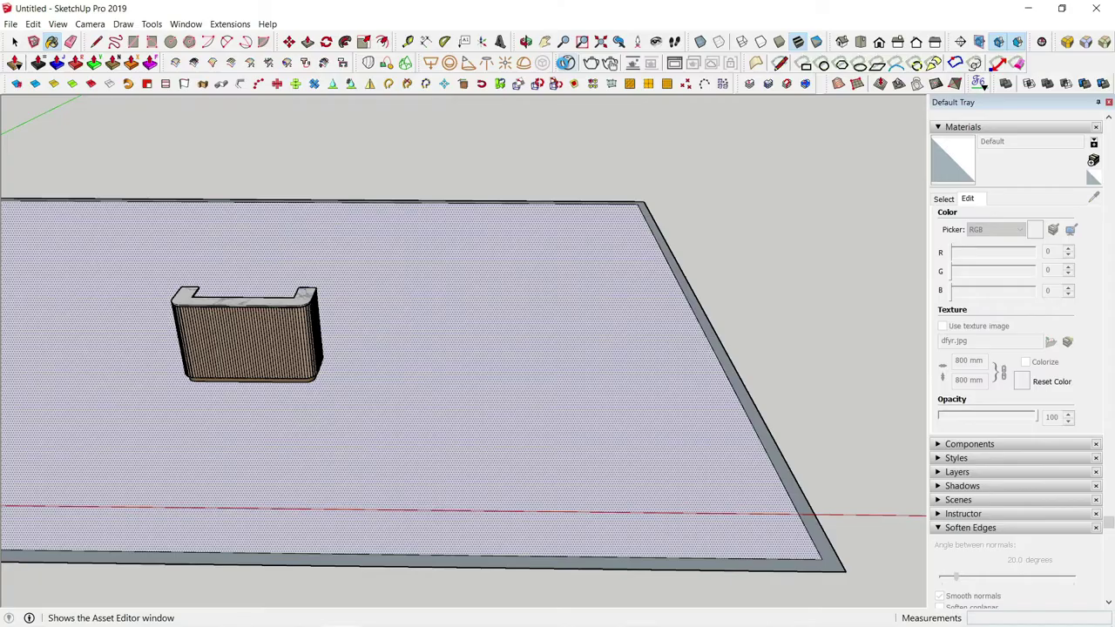
- Add Flooring Laminate E Wide from V-Ray's Wood & Laminate materials and apply it to the floor
click(566, 62)
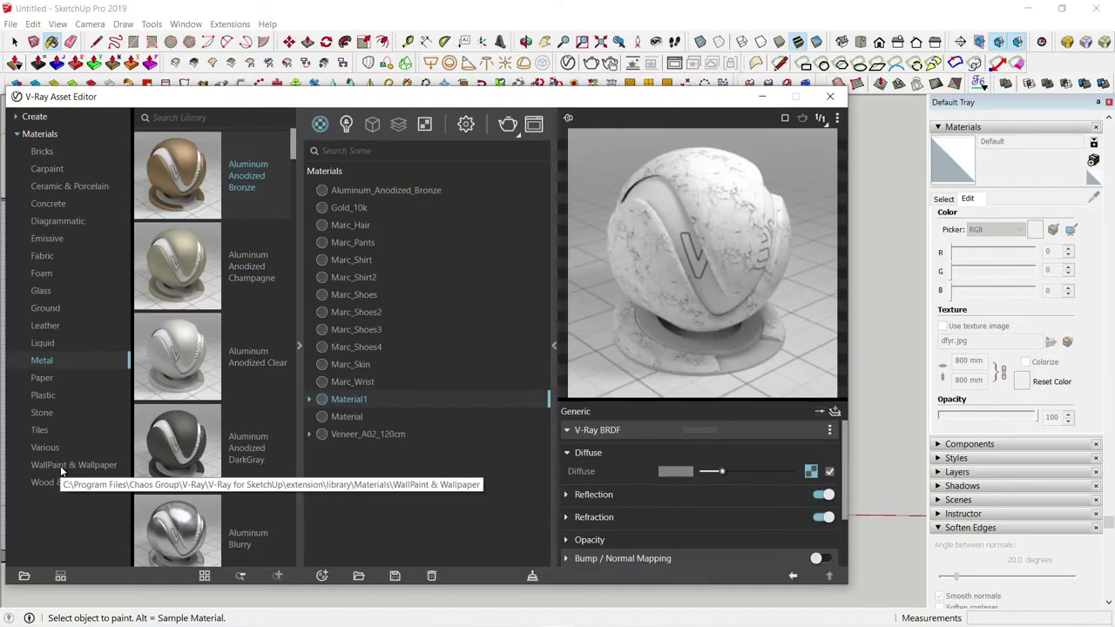
click(61, 465)
click(60, 482)
scroll(219, 417, down, 3)
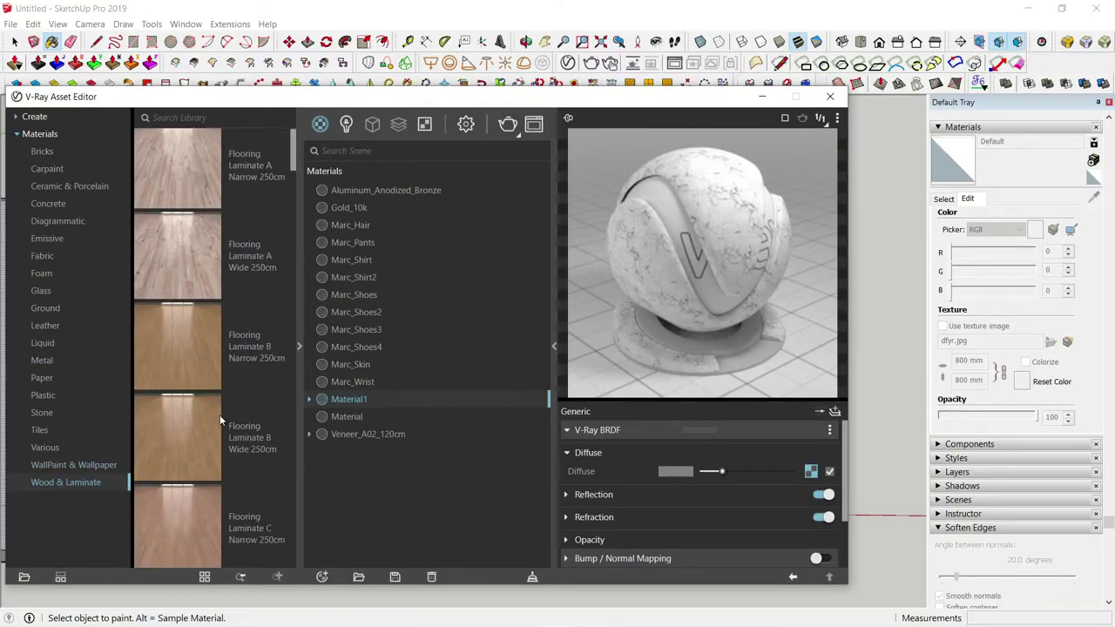
scroll(218, 418, up, 2)
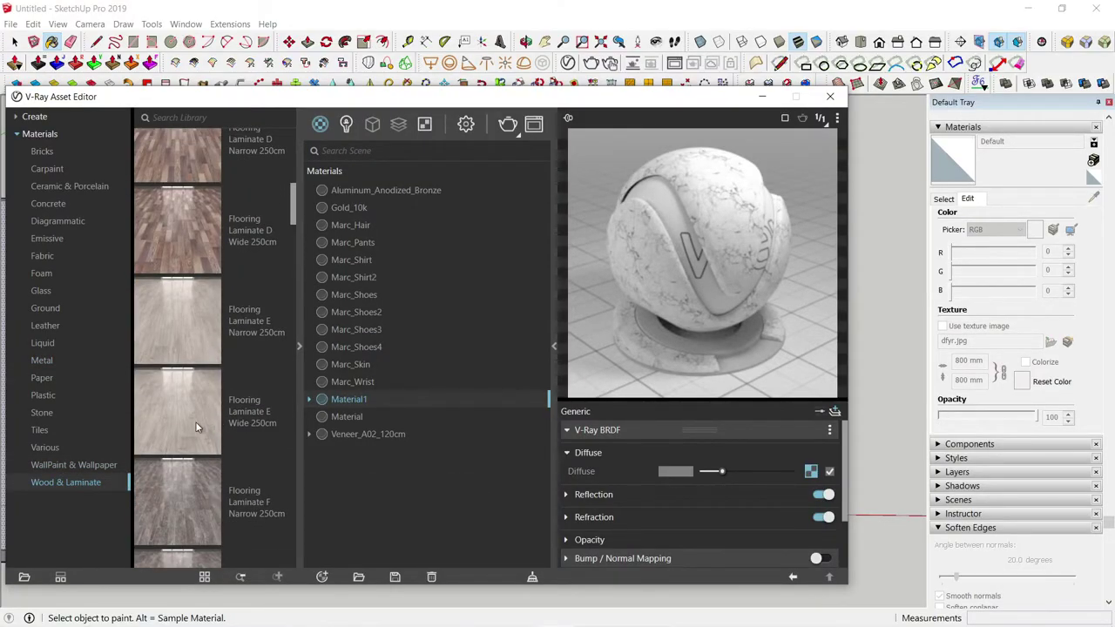
drag(180, 411, 379, 458)
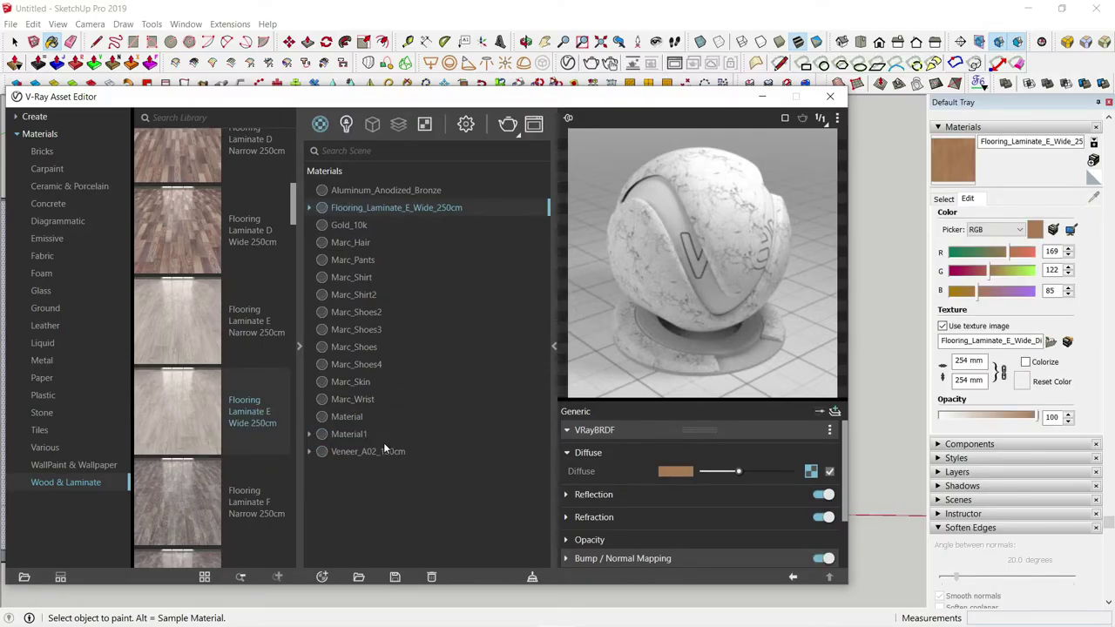
right_click(406, 208)
click(434, 239)
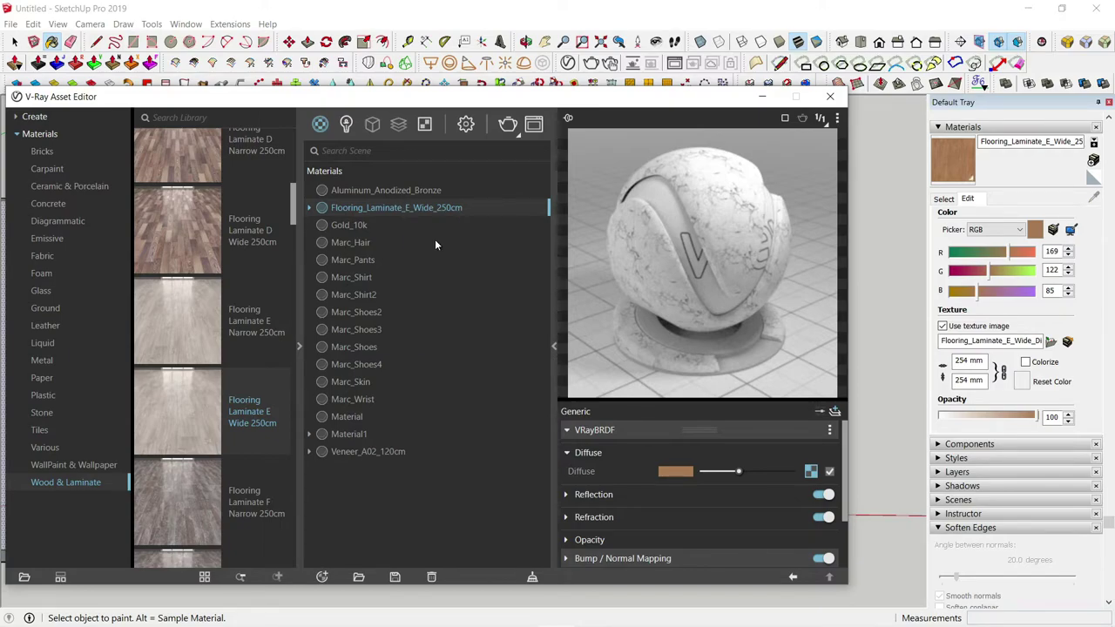
- Set the flooring texture width to 1500 mm in Materials
click(762, 96)
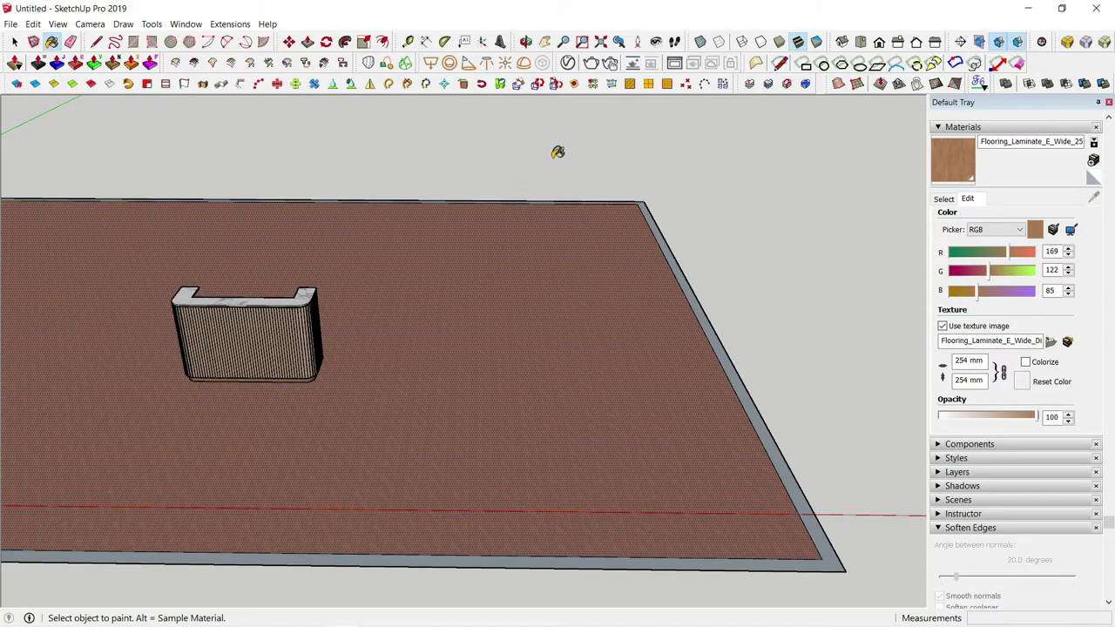
scroll(240, 450, up, 2)
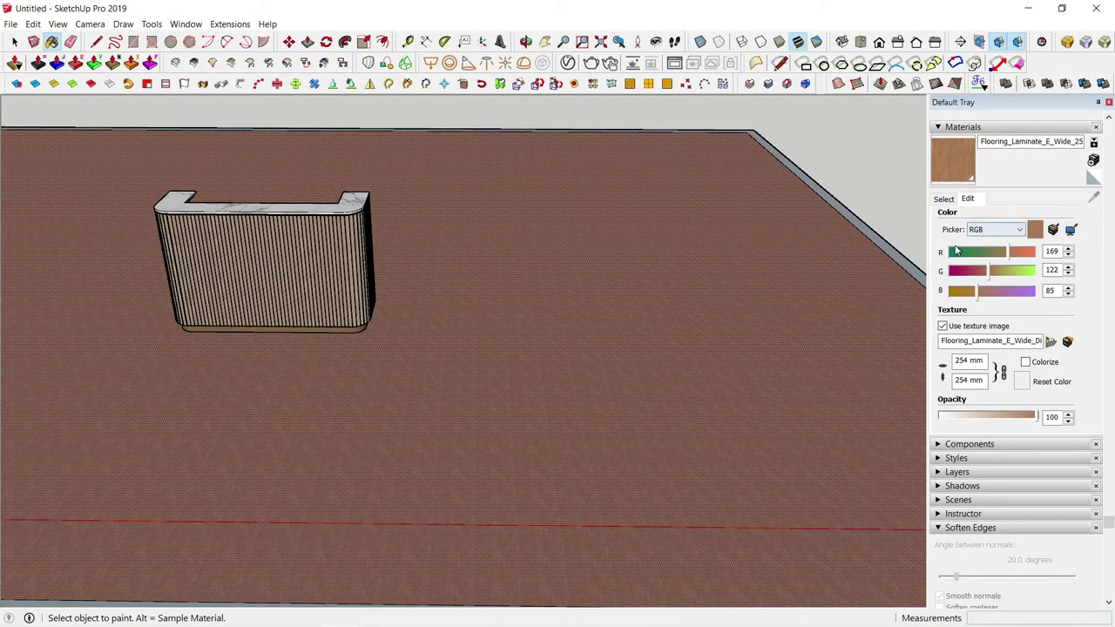
drag(969, 361, 943, 361)
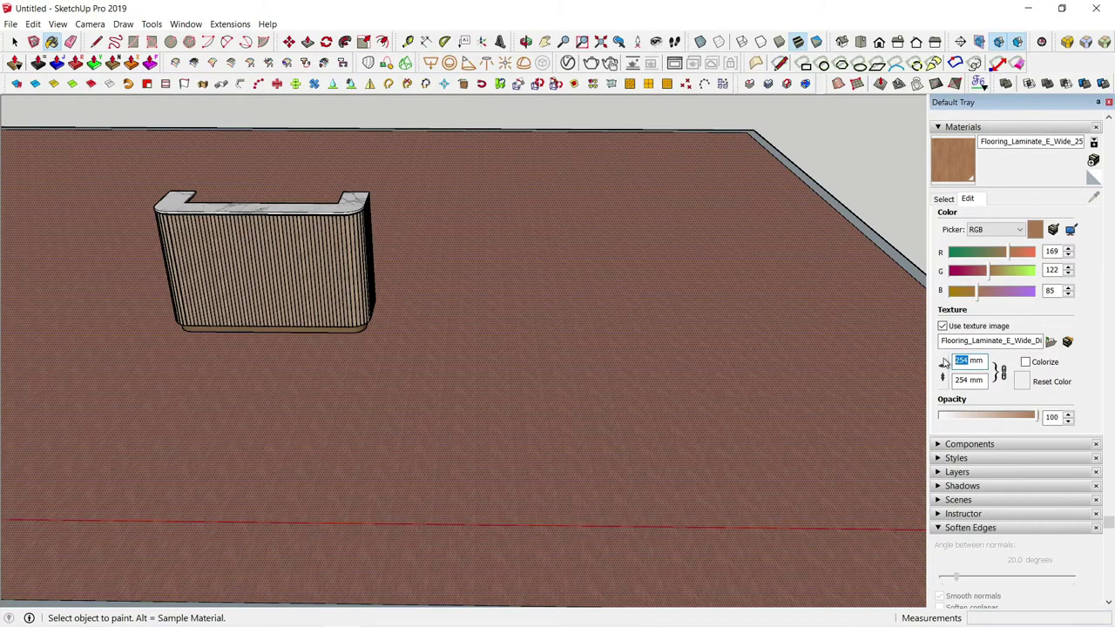
text(1500)
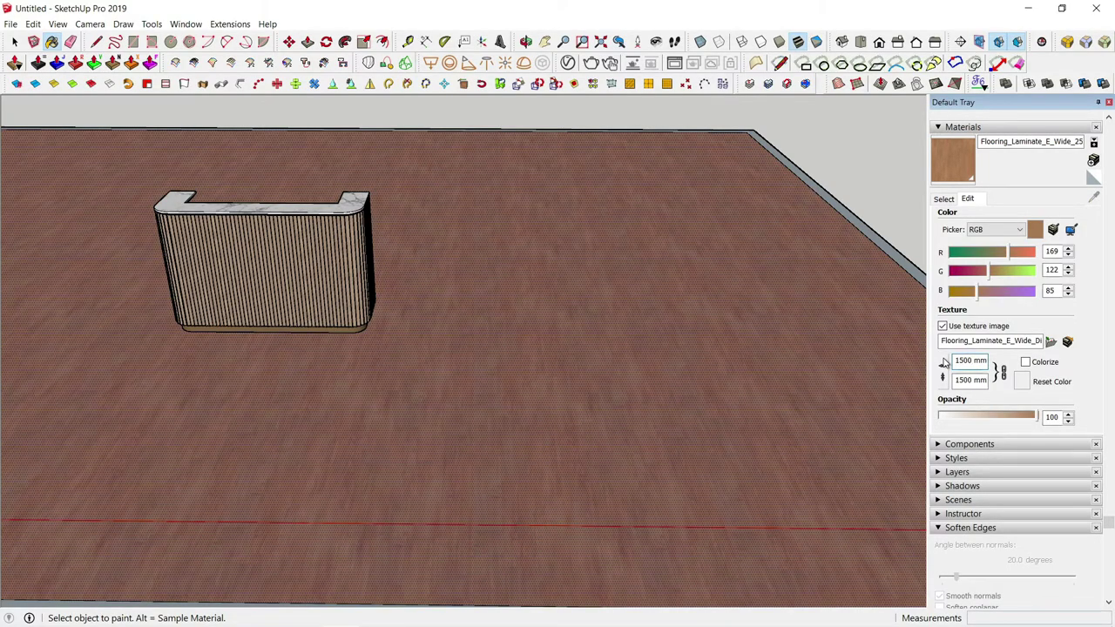
- Confirm the 1500 mm texture size and push the floor's outer rim up into walls
click(13, 41)
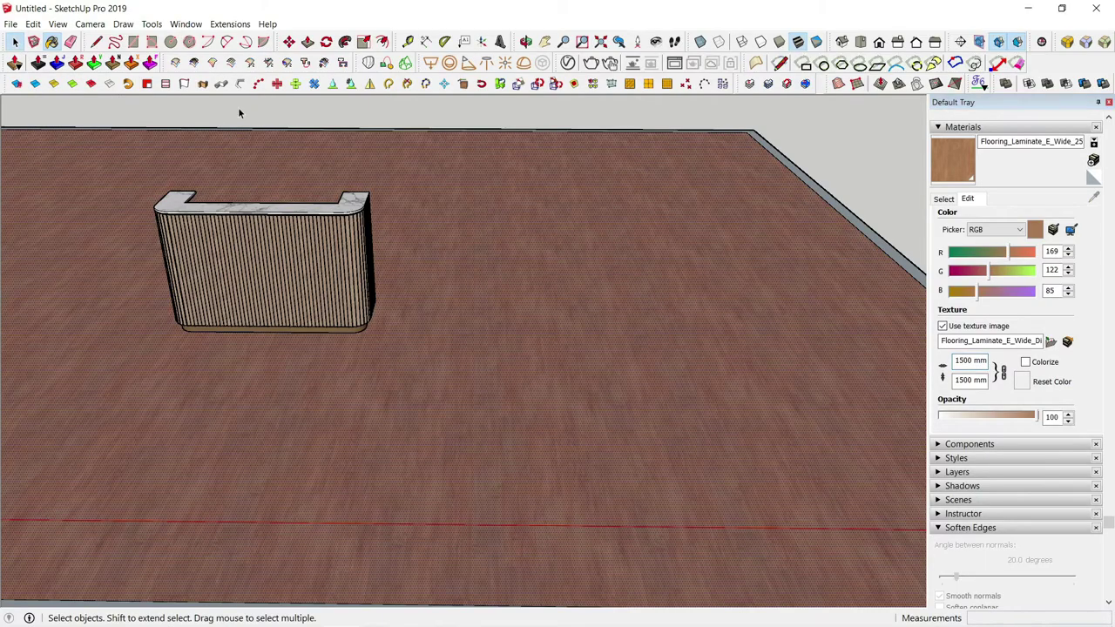
scroll(244, 343, up, 2)
middle_drag(244, 343, 470, 353)
scroll(284, 352, down, 3)
scroll(538, 450, up, 2)
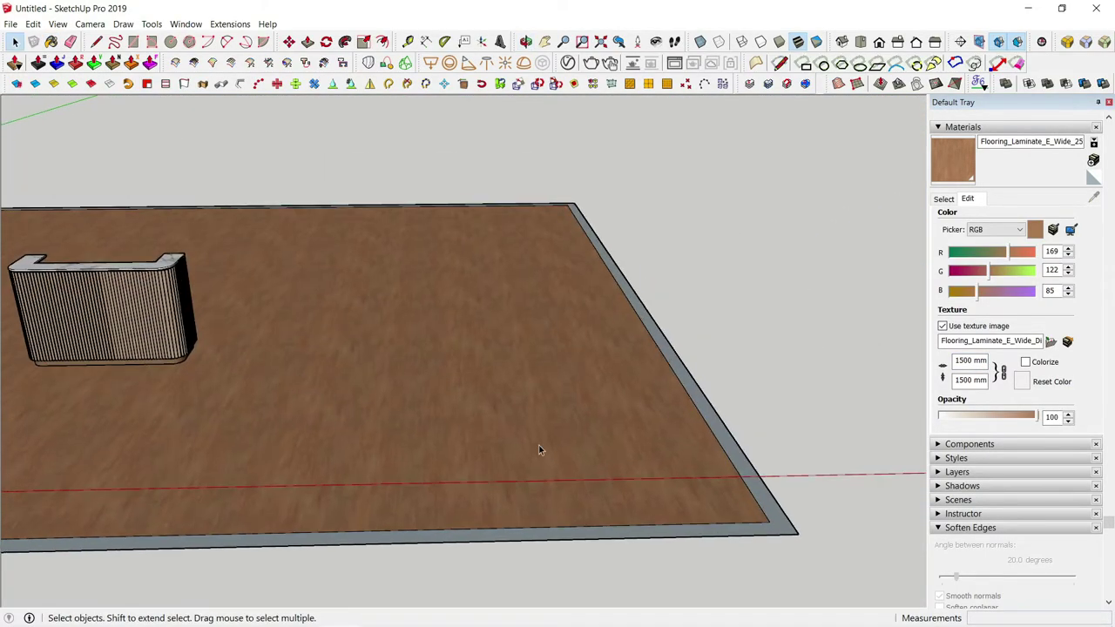
key(p)
click(727, 441)
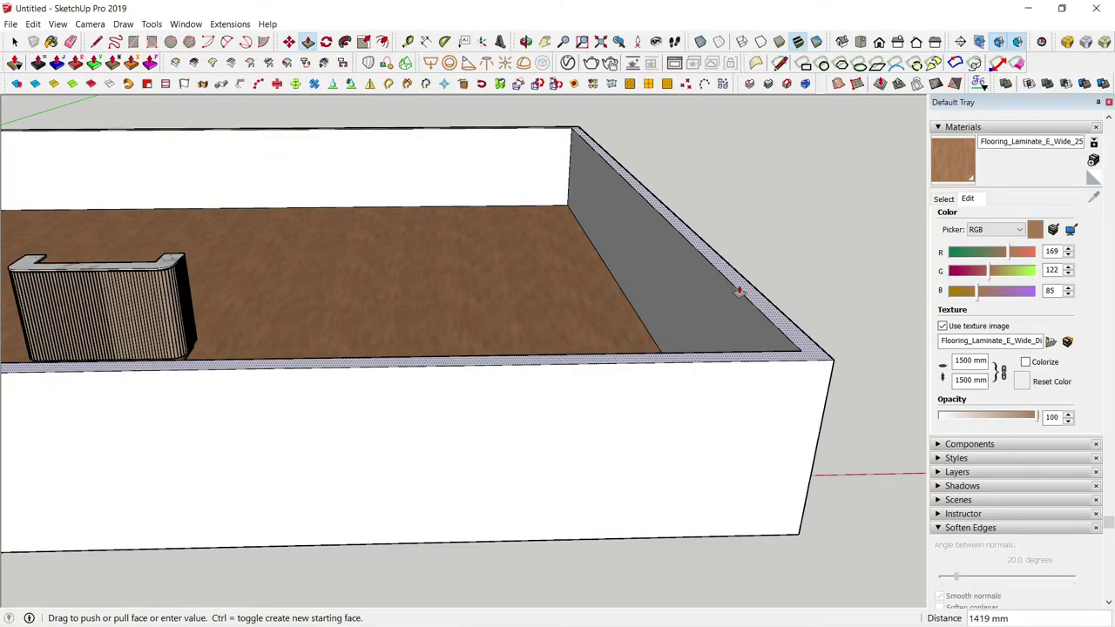
key(Return)
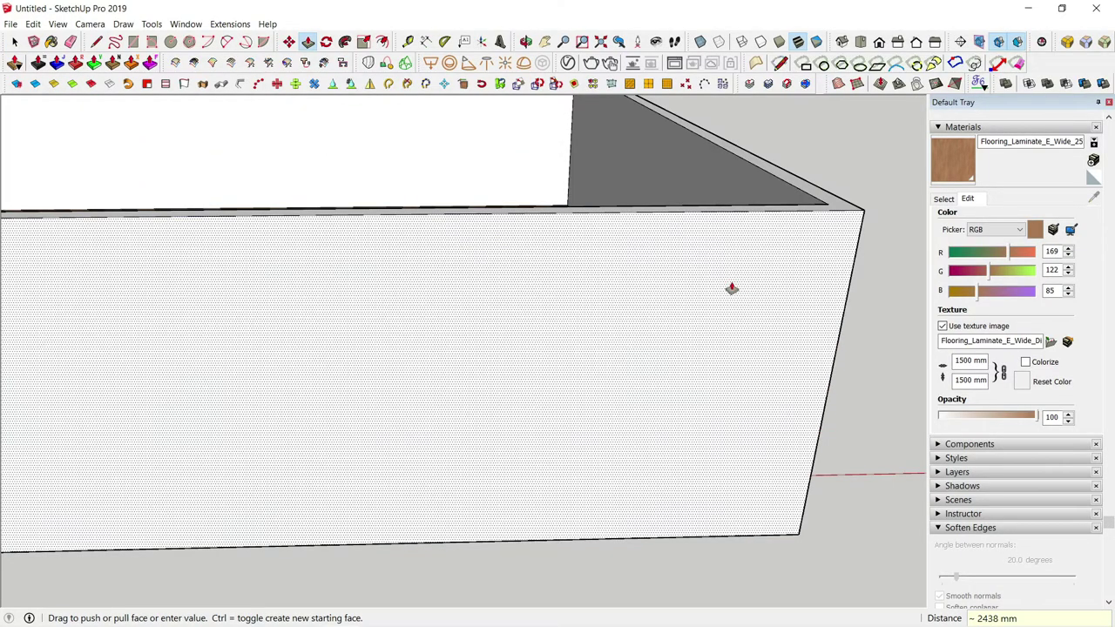
- Pull the wall tops up to a much greater height
mouse_move(732, 289)
middle_down()
mouse_move(724, 241)
mouse_move(631, 462)
mouse_move(734, 246)
middle_up()
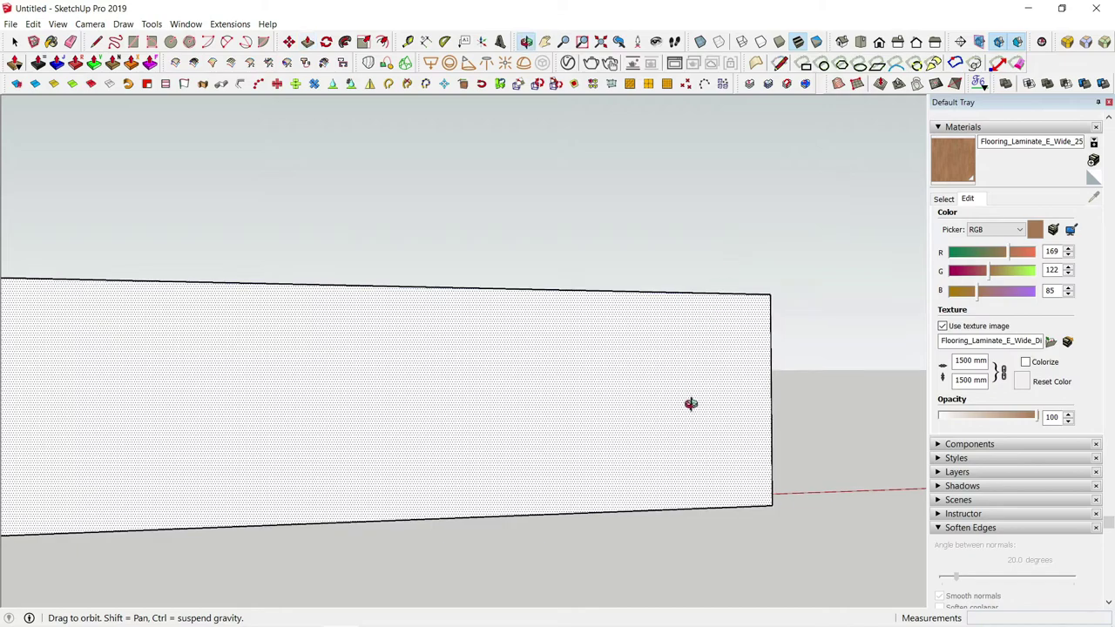
middle_drag(690, 404, 740, 423)
click(740, 423)
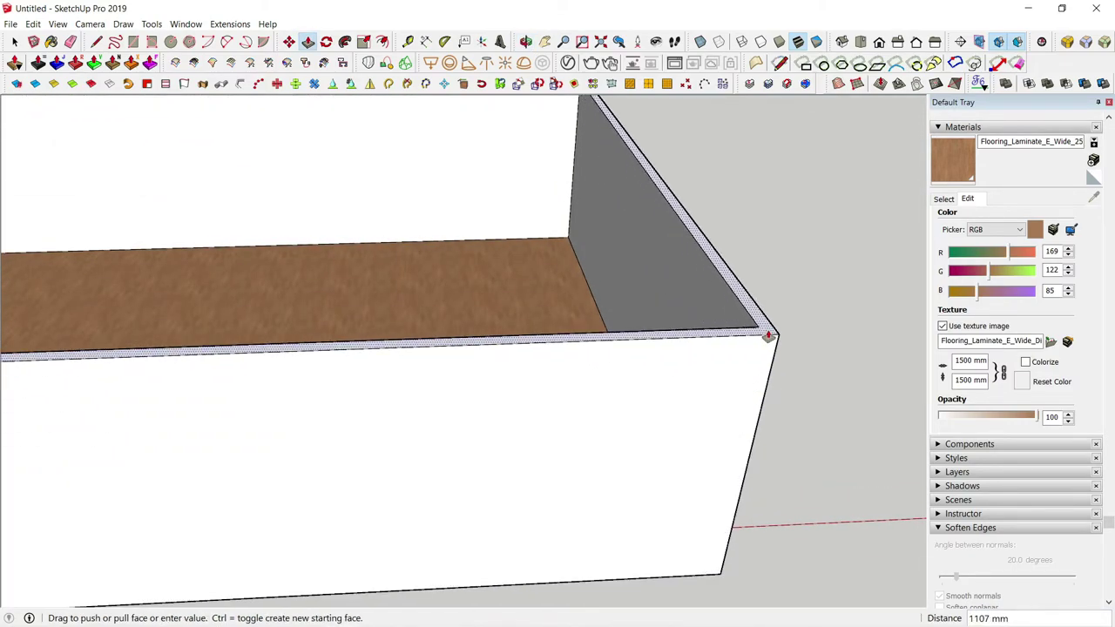
click(767, 343)
mouse_move(750, 348)
middle_down()
mouse_move(704, 358)
mouse_move(792, 406)
mouse_move(609, 409)
middle_up()
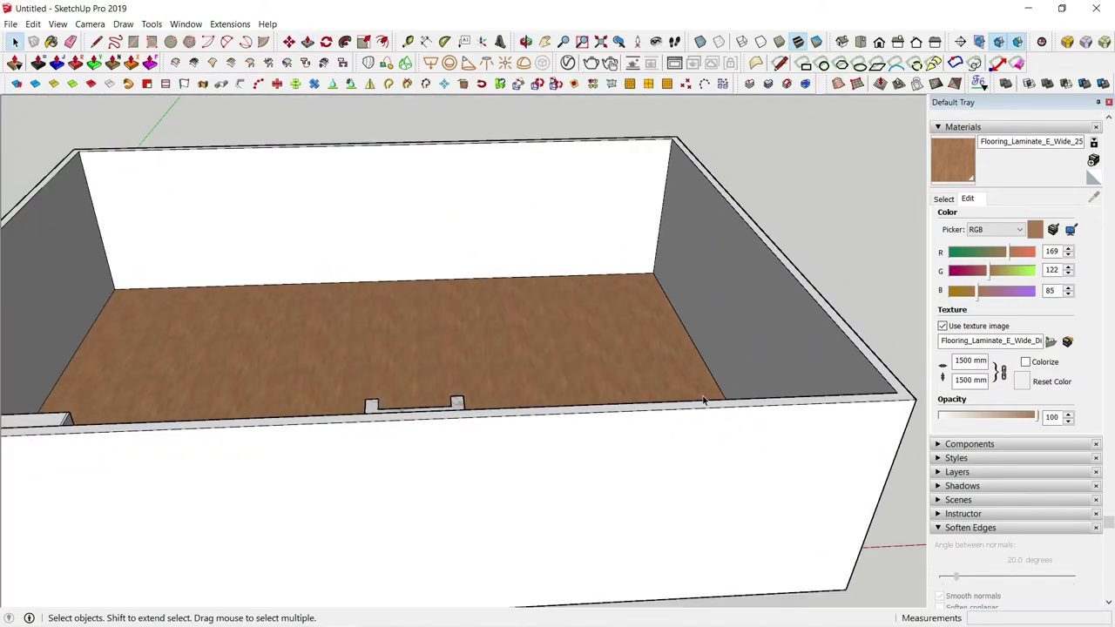
- Draw a ceiling rectangle across the tops of the walls
key(l)
key(r)
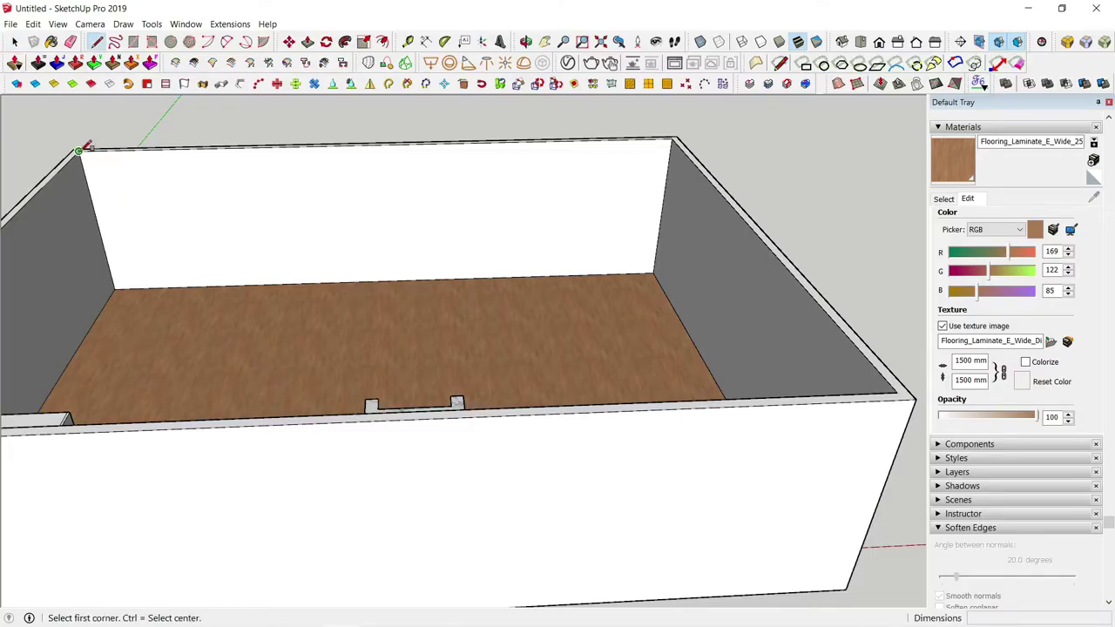
click(80, 150)
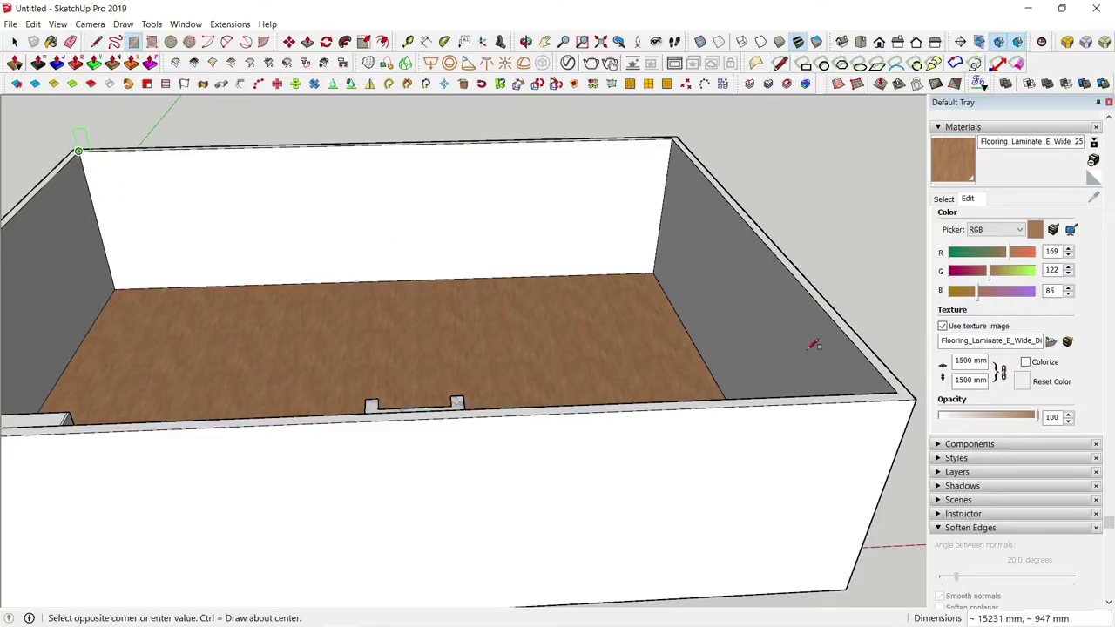
click(900, 390)
key(space)
scroll(900, 390, up, 1)
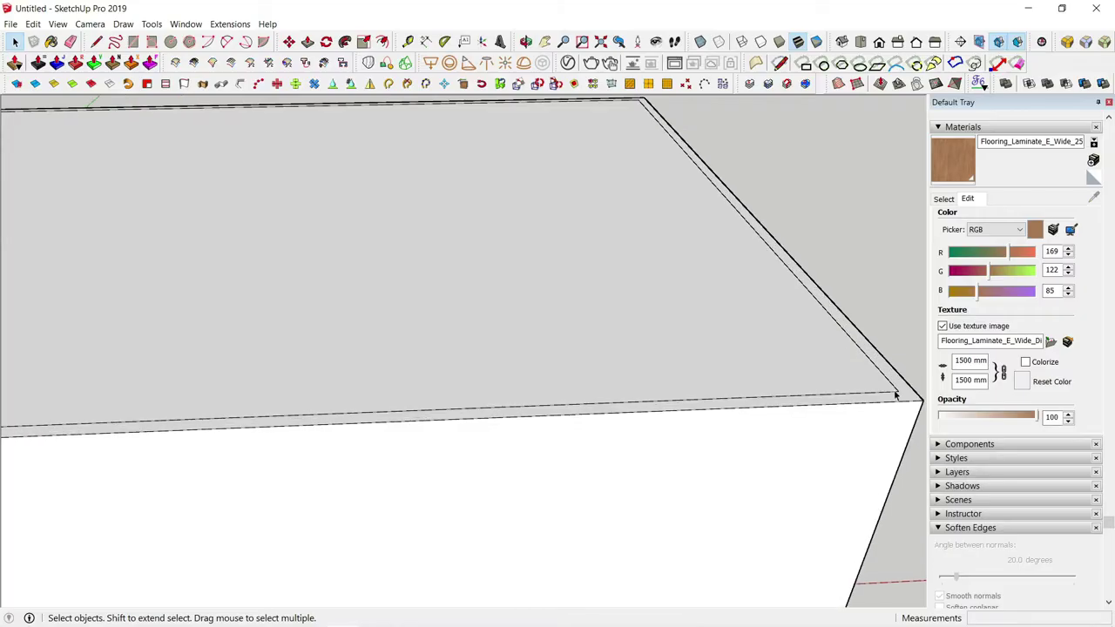
- Draw a line across the ceiling to split off an edge strip
key(l)
click(899, 390)
scroll(832, 421, down, 2)
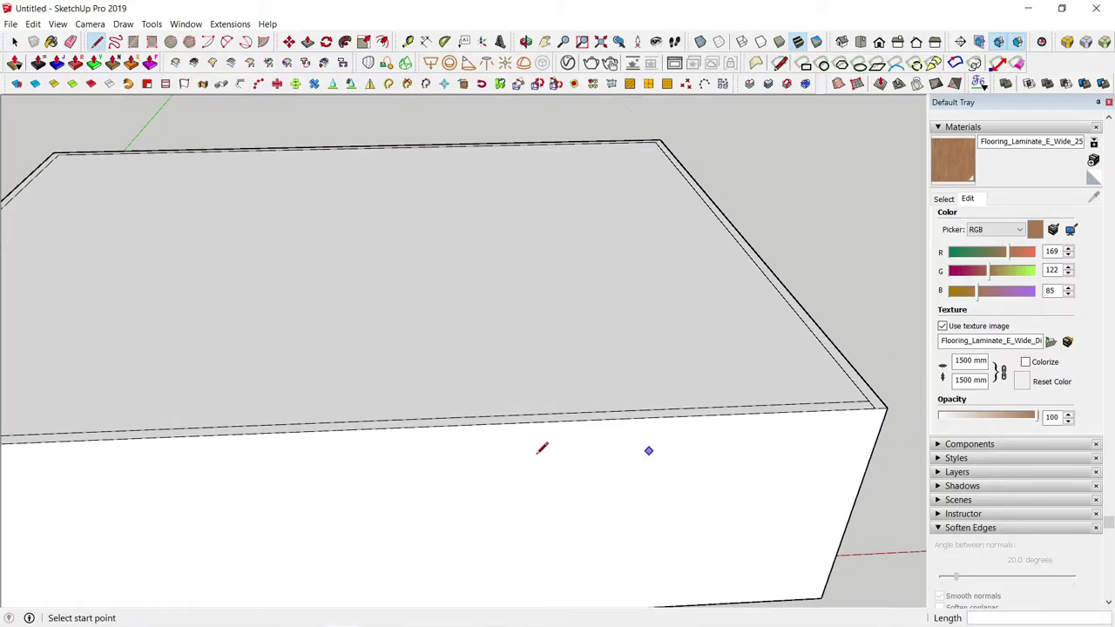
scroll(108, 397, up, 2)
click(104, 395)
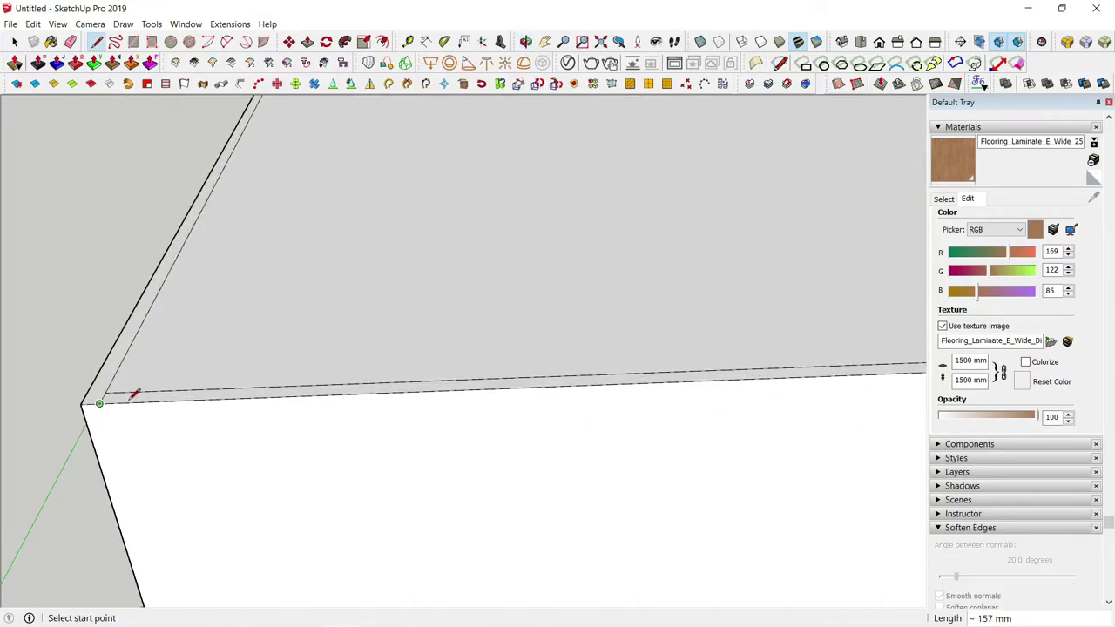
key(space)
click(137, 401)
- Extrude the ceiling into a thick slab and delete the extra slab face
key(p)
click(135, 401)
click(146, 482)
mouse_move(147, 481)
middle_down()
mouse_move(174, 377)
mouse_move(219, 427)
middle_up()
key(space)
click(286, 375)
key(Delete)
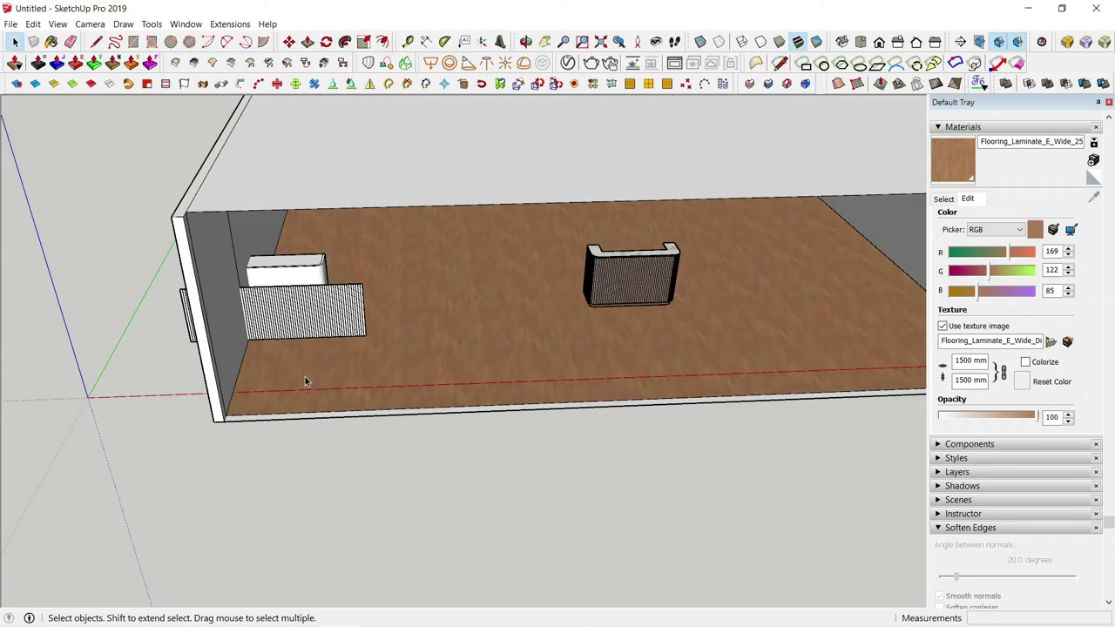
mouse_move(305, 381)
middle_down()
mouse_move(301, 428)
mouse_move(186, 363)
middle_up()
click(186, 363)
- Select the whole counter including its top and move it 370 mm further back
triple_click(190, 332)
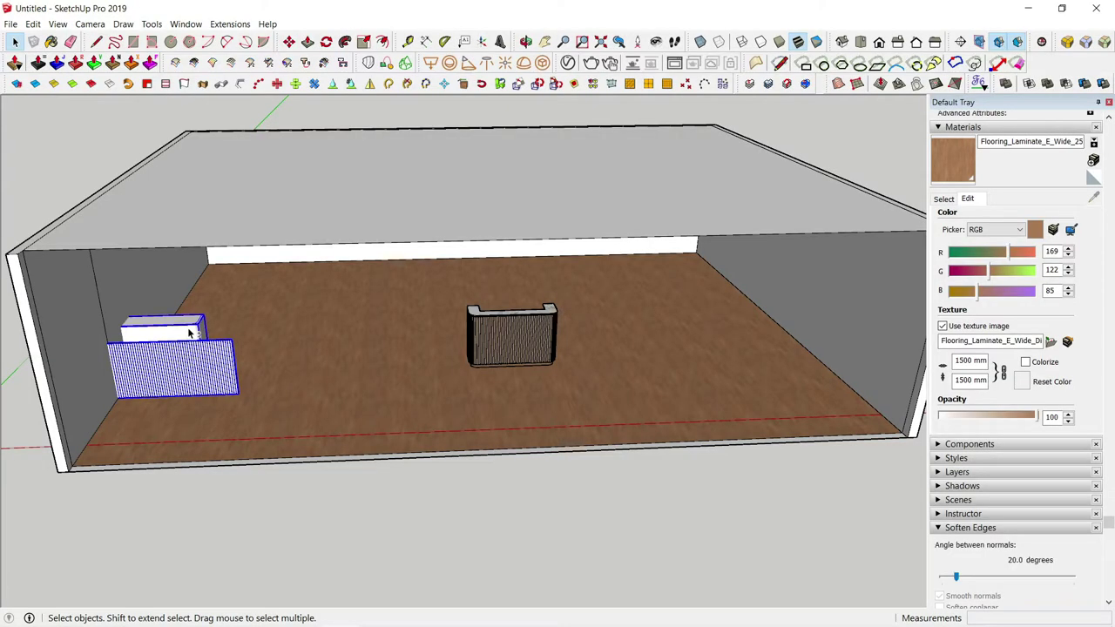
scroll(502, 350, up, 3)
middle_drag(502, 350, 465, 391)
triple_click(482, 403)
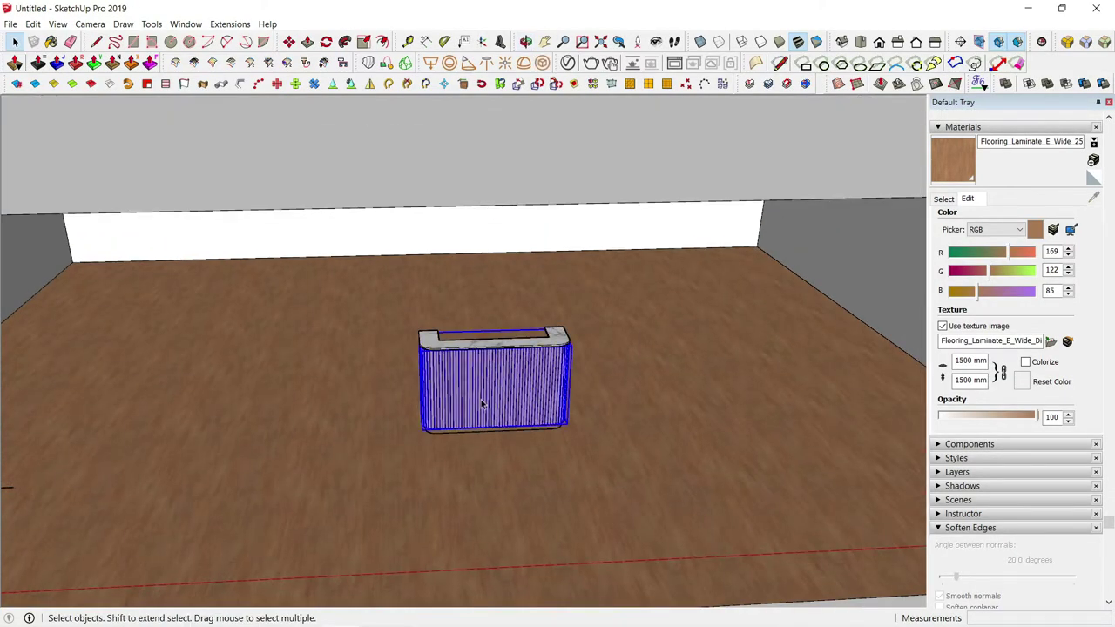
drag(389, 310, 654, 480)
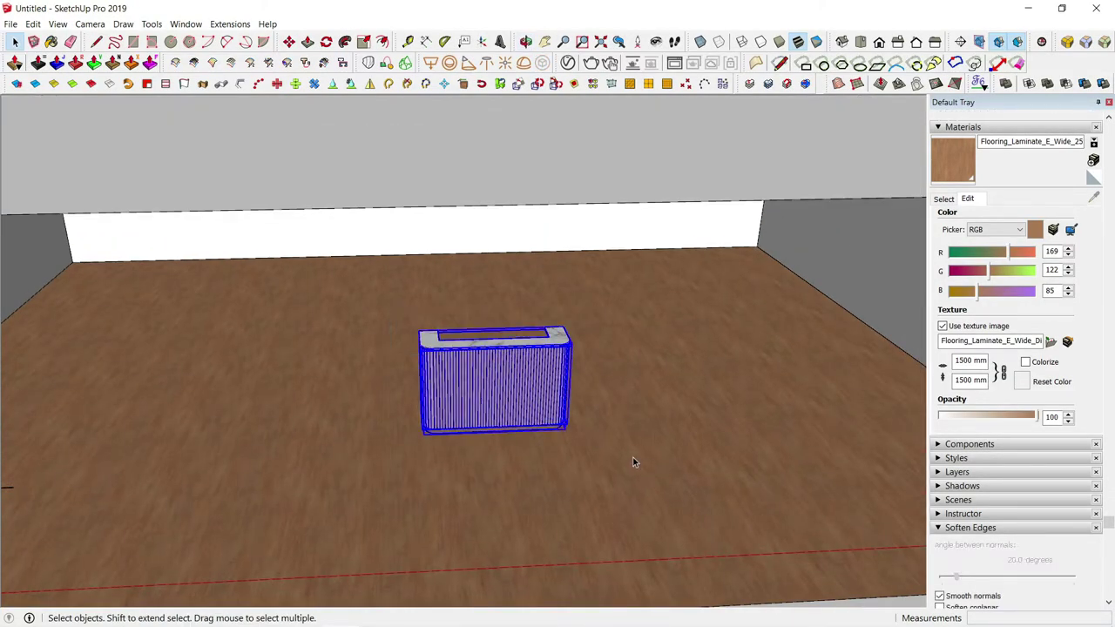
key(m)
click(634, 448)
click(635, 383)
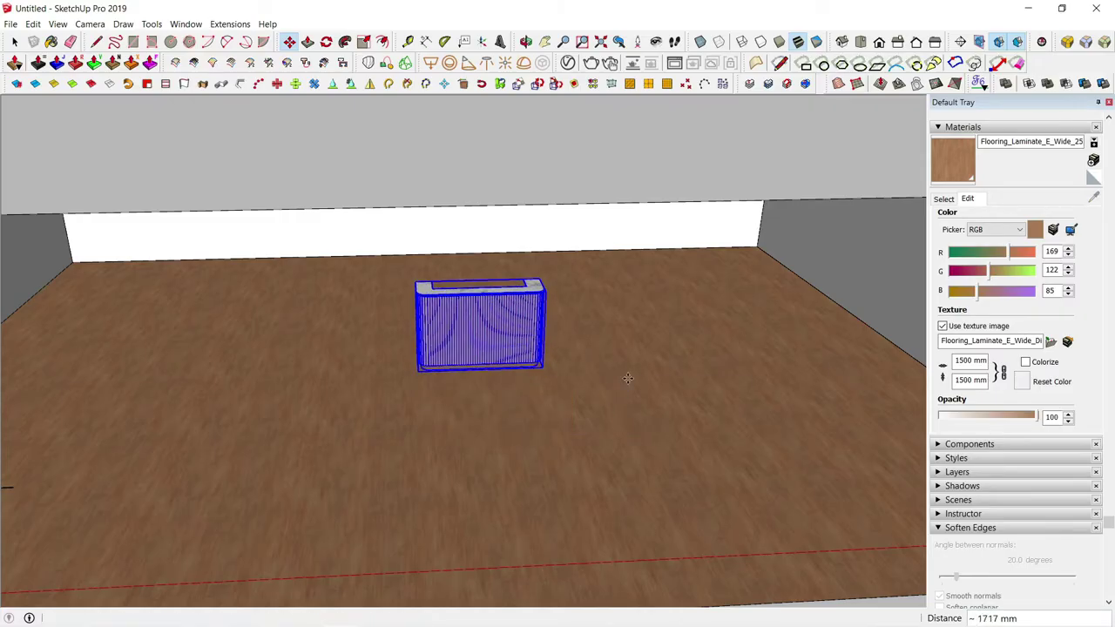
click(584, 366)
- Slide the counter forward to its final spot on the floor, then view it from low front
key(space)
mouse_move(546, 404)
middle_down()
mouse_move(552, 384)
mouse_move(459, 293)
mouse_move(436, 341)
mouse_move(483, 356)
middle_up()
scroll(494, 322, up, 2)
scroll(453, 344, up, 3)
key(m)
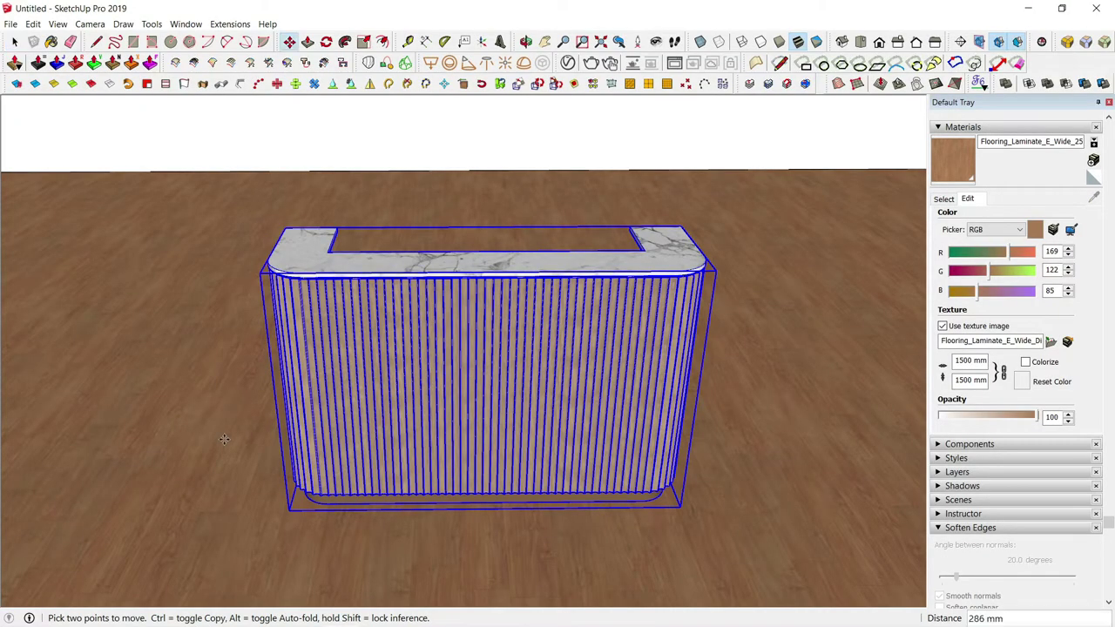
scroll(224, 439, up, 1)
mouse_move(219, 450)
middle_down()
mouse_move(241, 398)
mouse_move(247, 418)
middle_up()
scroll(248, 417, up, 1)
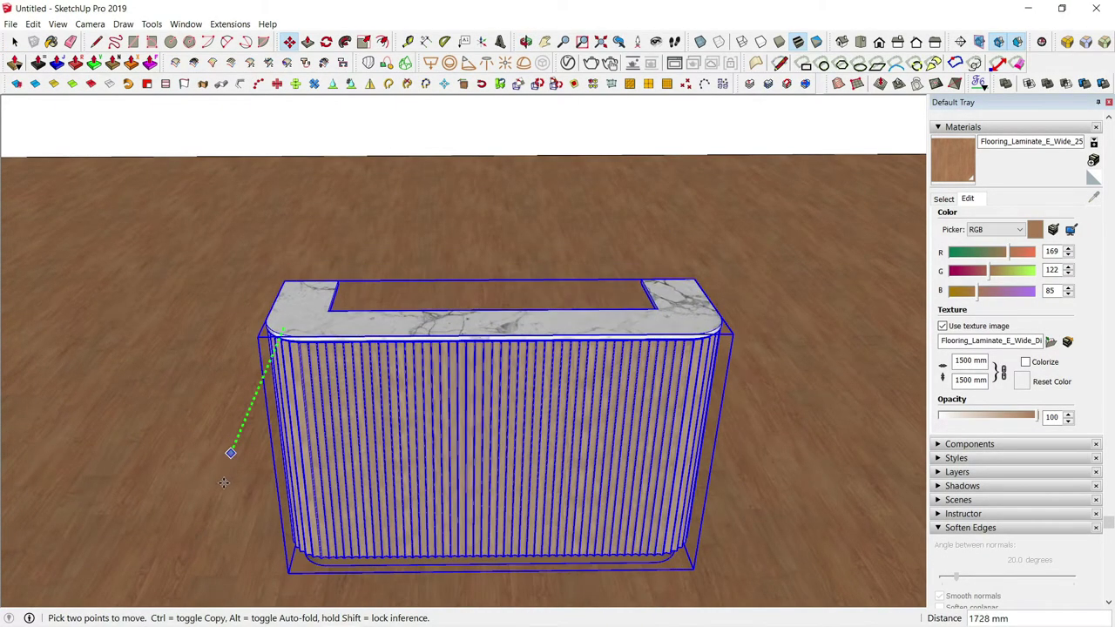
mouse_move(196, 530)
middle_down()
mouse_move(299, 318)
mouse_move(308, 226)
mouse_move(291, 209)
mouse_move(312, 228)
middle_up()
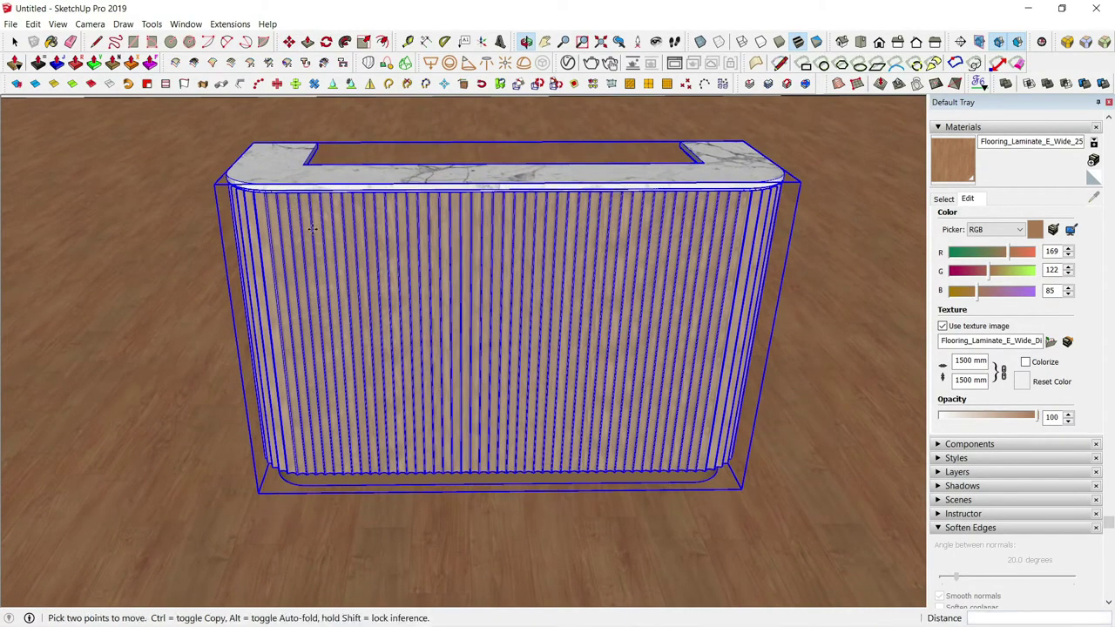
key(space)
click(533, 494)
mouse_move(732, 539)
middle_down()
mouse_move(723, 473)
mouse_move(722, 538)
mouse_move(689, 566)
middle_up()
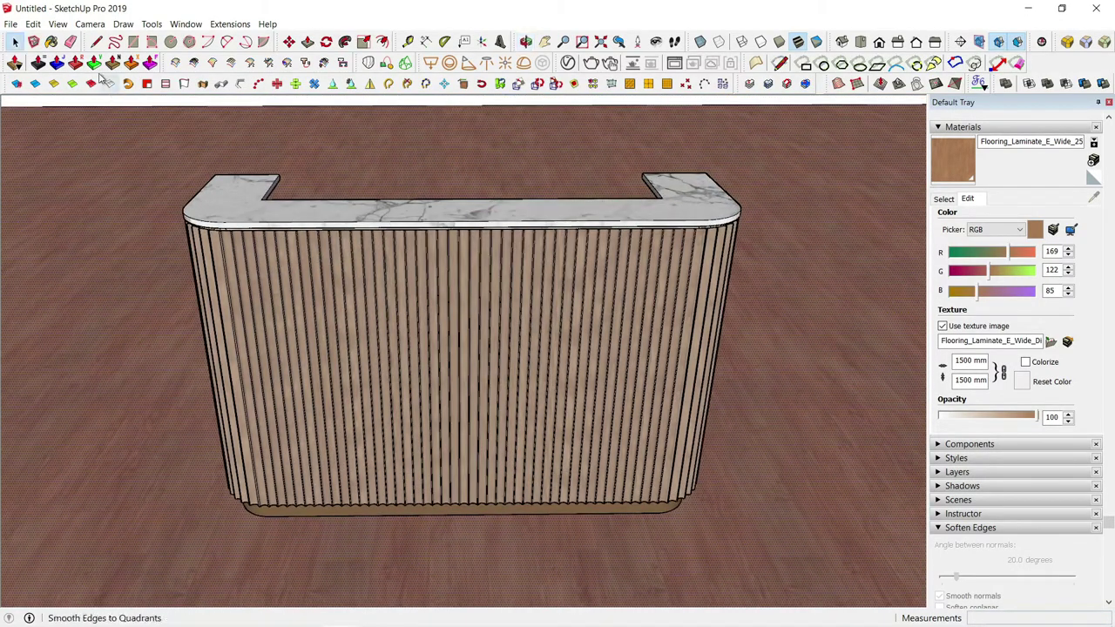
- Add Scene 1 and update it with the current view
click(58, 24)
click(254, 237)
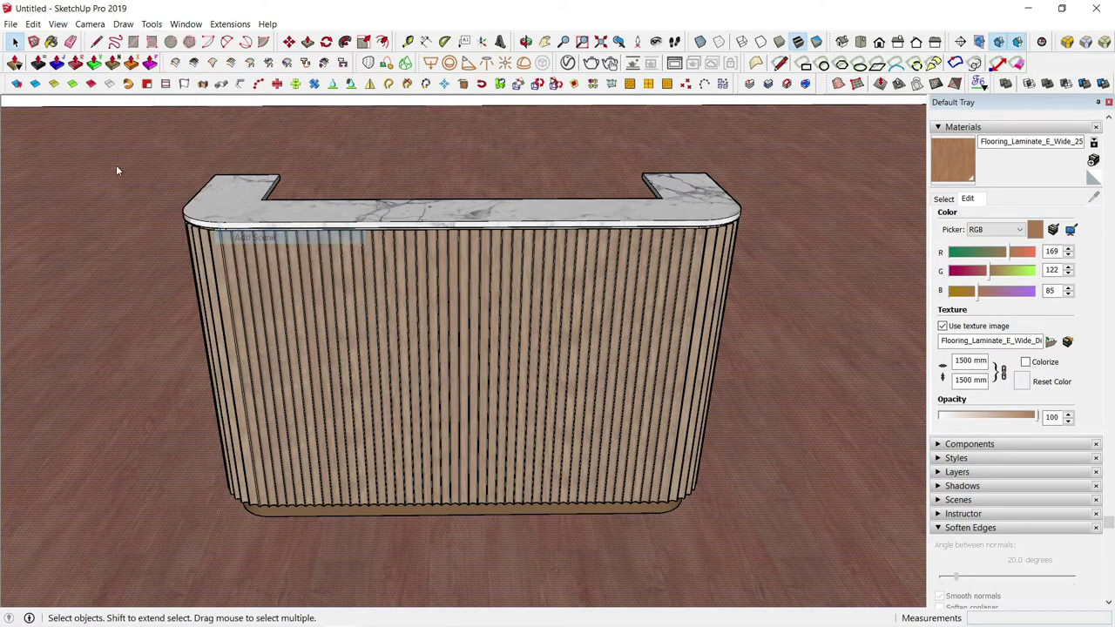
right_click(19, 101)
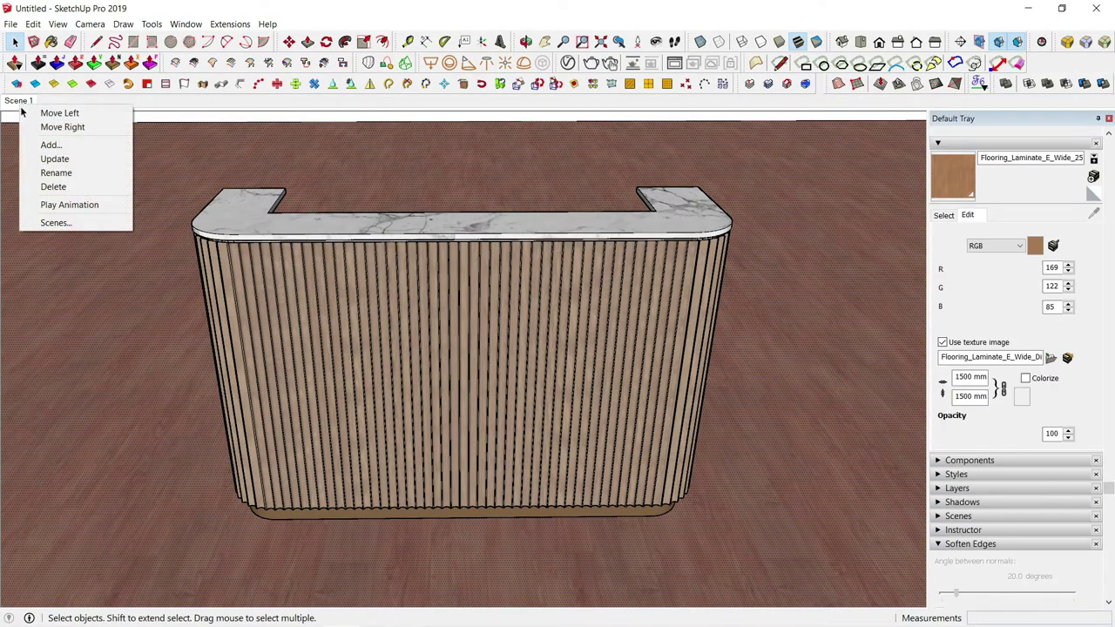
click(55, 159)
- Reverse the ceiling face so it faces into the room
scroll(507, 391, down, 5)
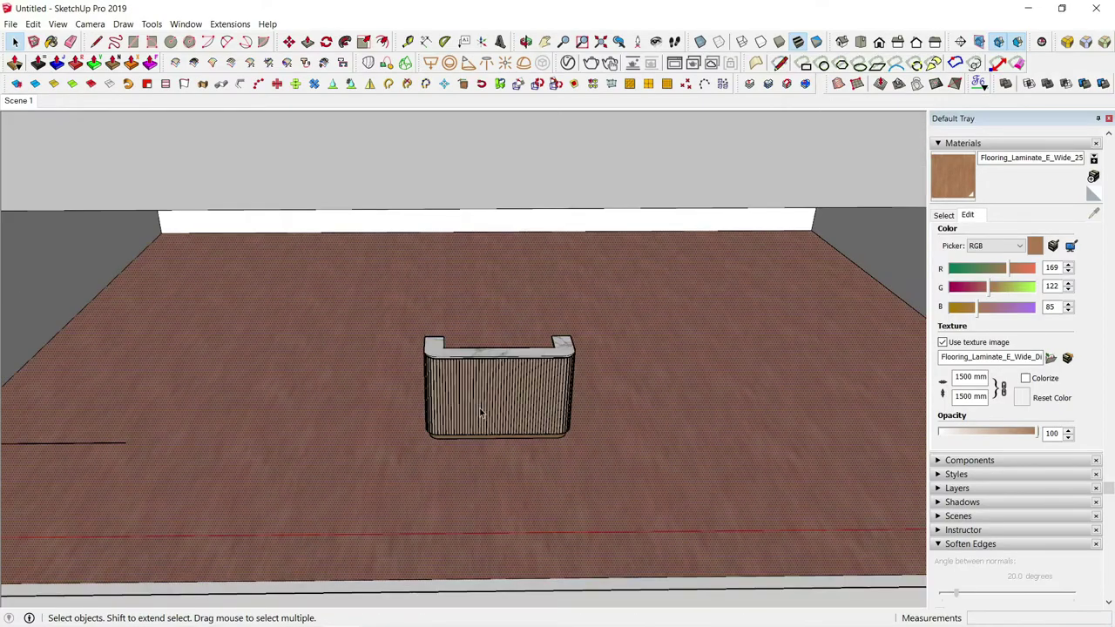
middle_drag(506, 391, 504, 226)
right_click(506, 232)
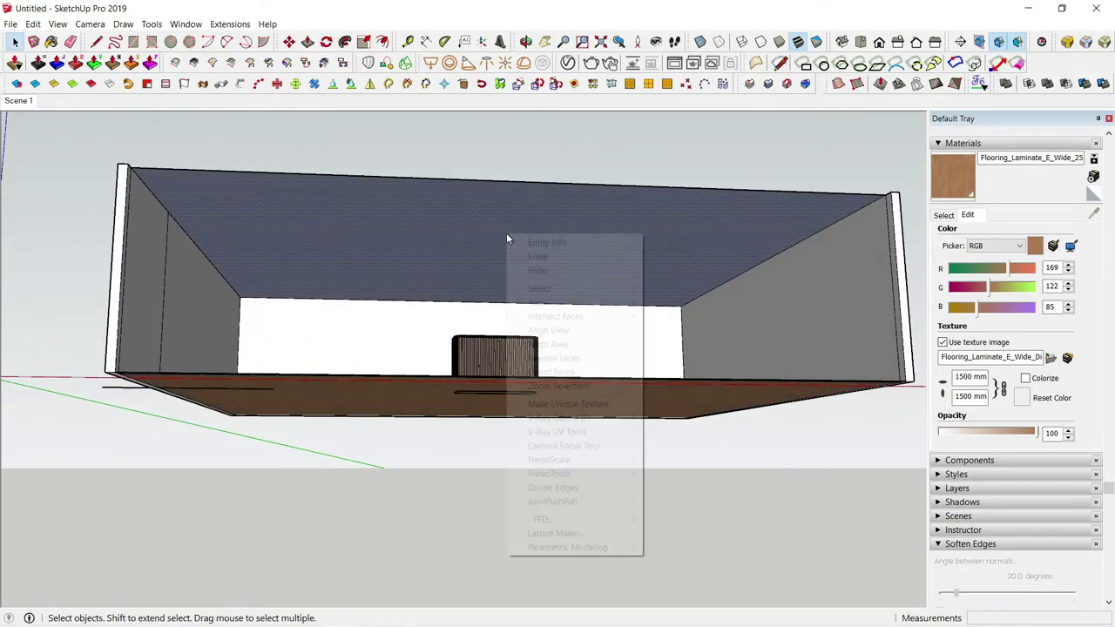
click(568, 359)
click(482, 83)
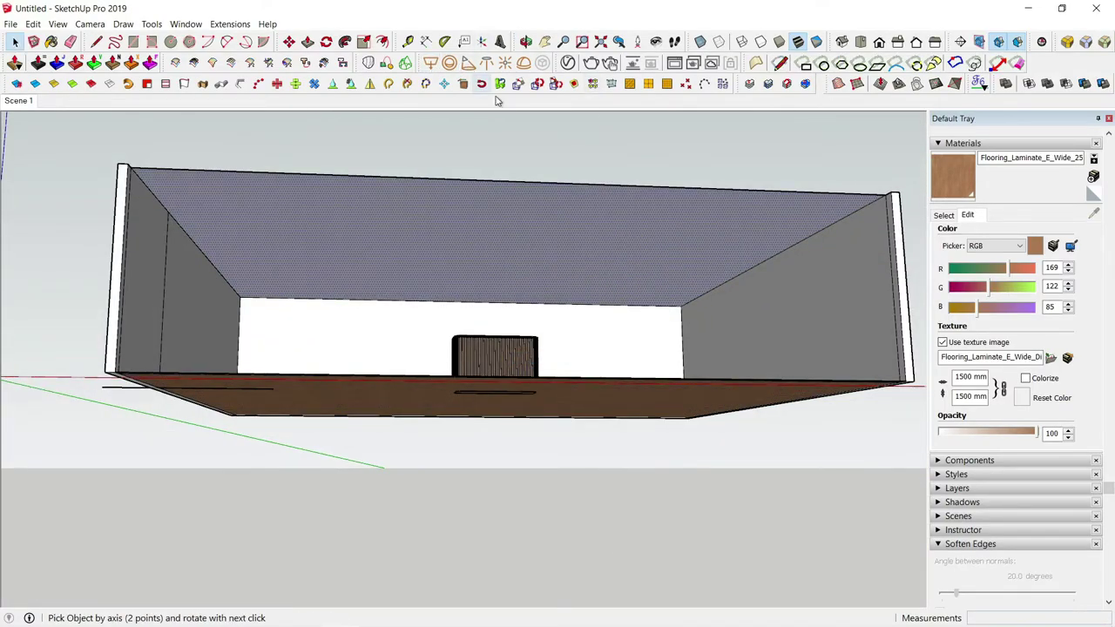
click(681, 306)
click(132, 174)
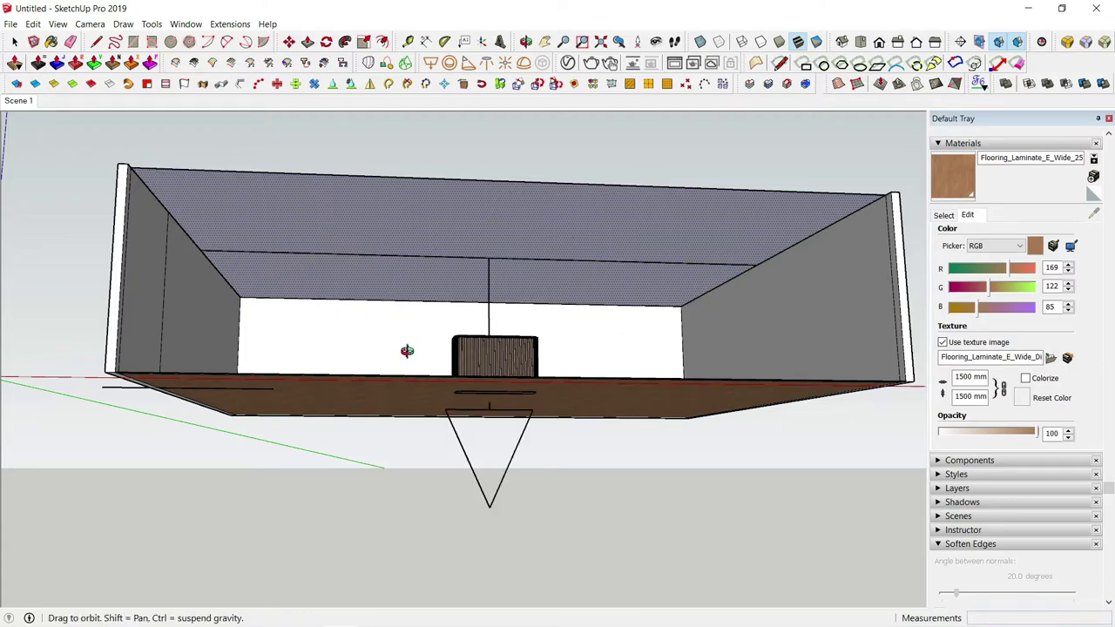
middle_drag(406, 351, 426, 432)
key(space)
- Push the ceiling down into a thick block and return to the Scene 1 view
key(l)
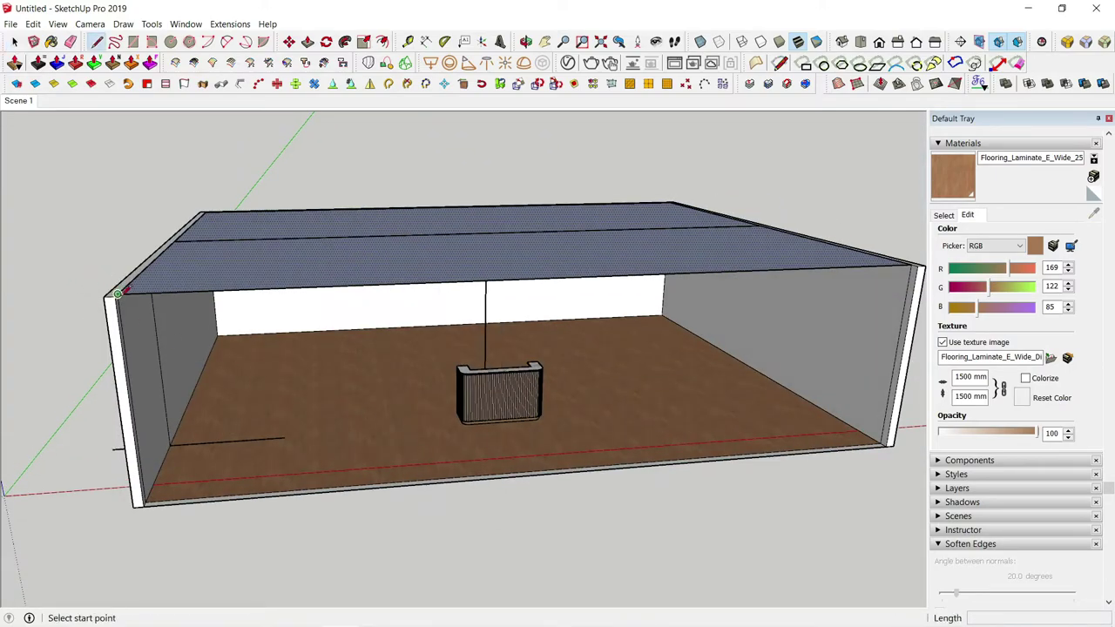
click(115, 296)
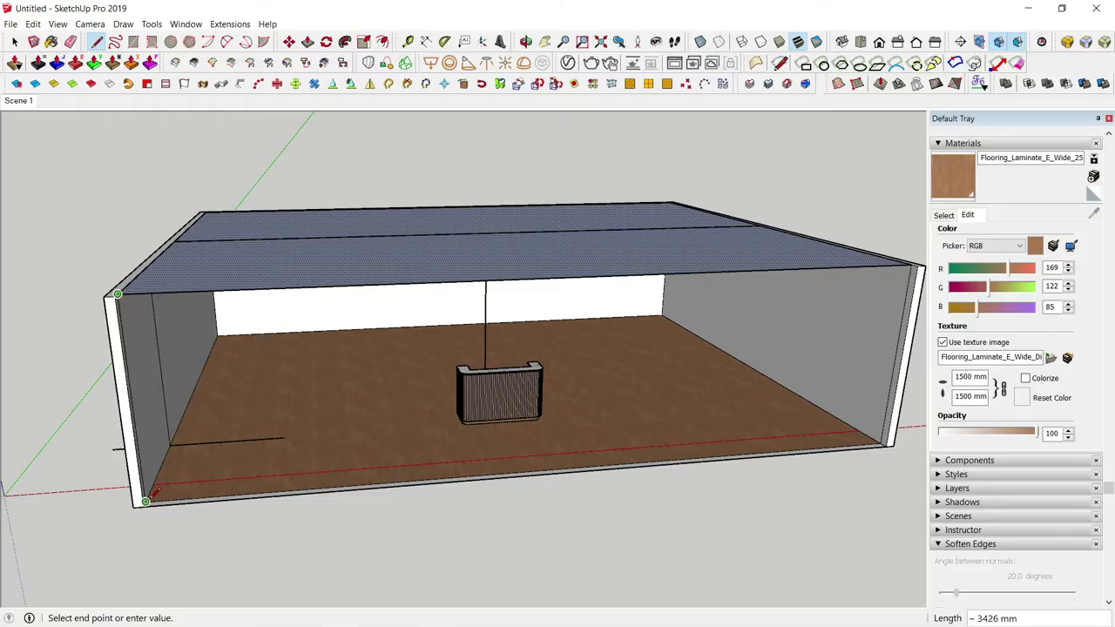
scroll(157, 493, up, 3)
key(space)
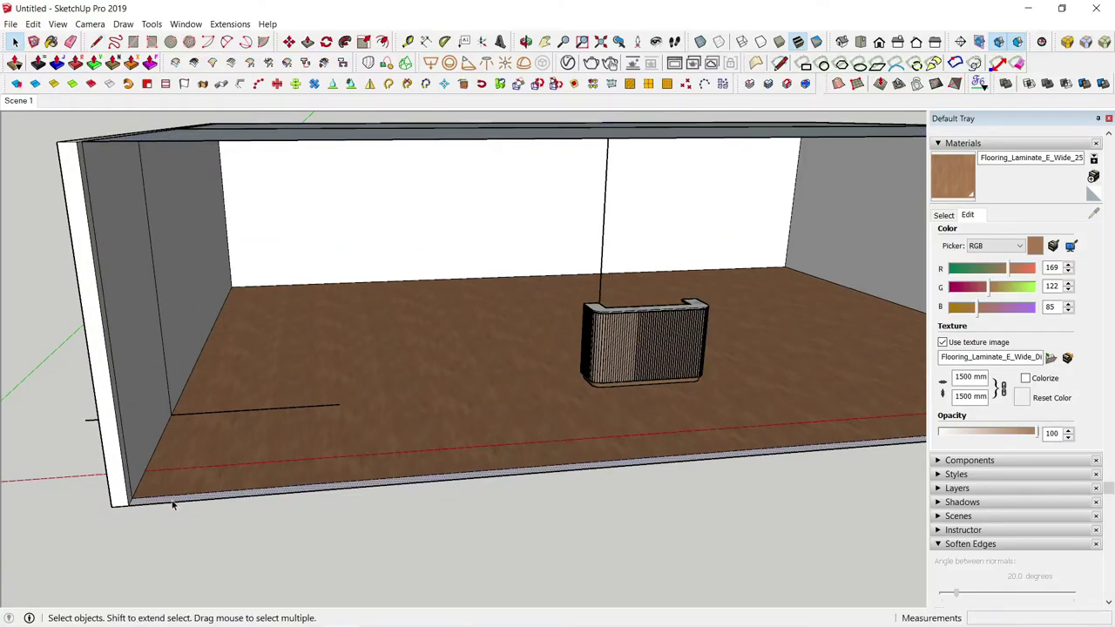
key(p)
click(71, 150)
key(space)
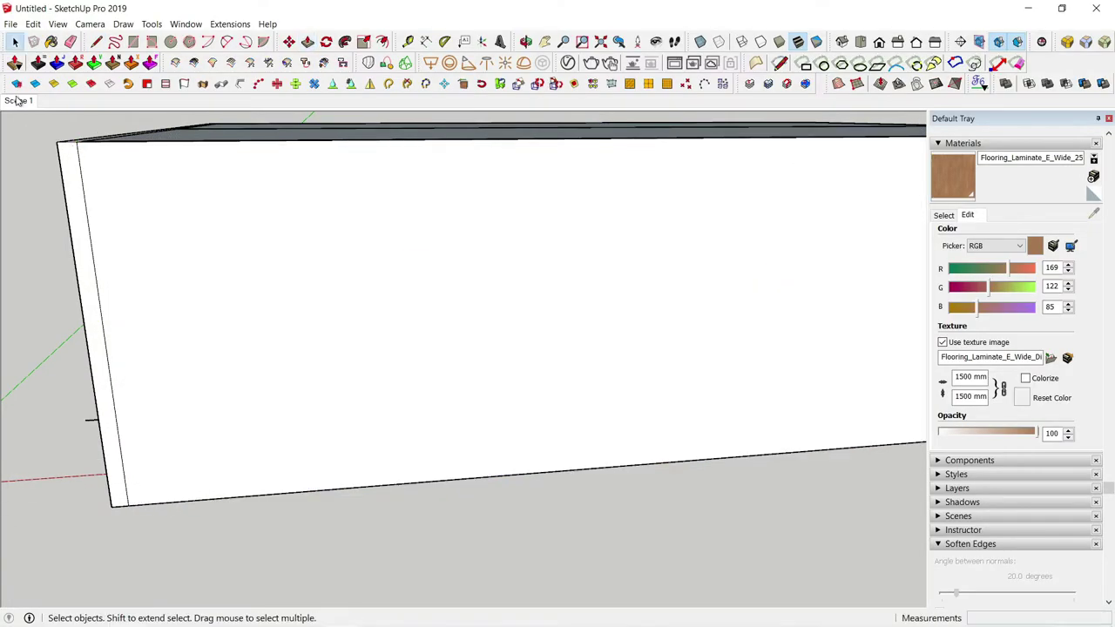
click(18, 100)
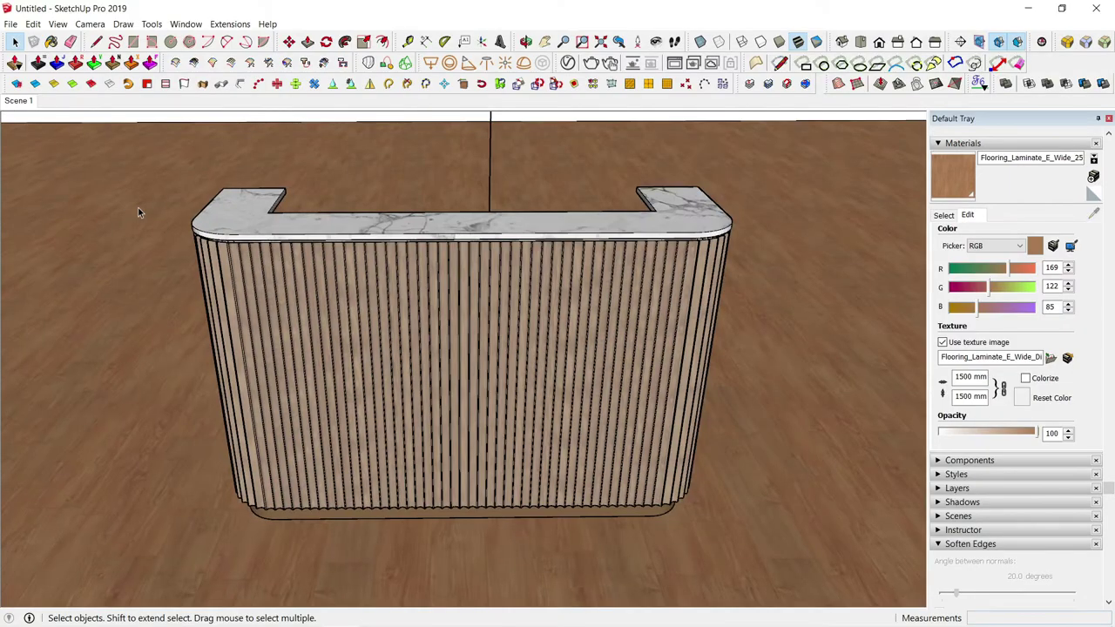
middle_drag(398, 189, 406, 178)
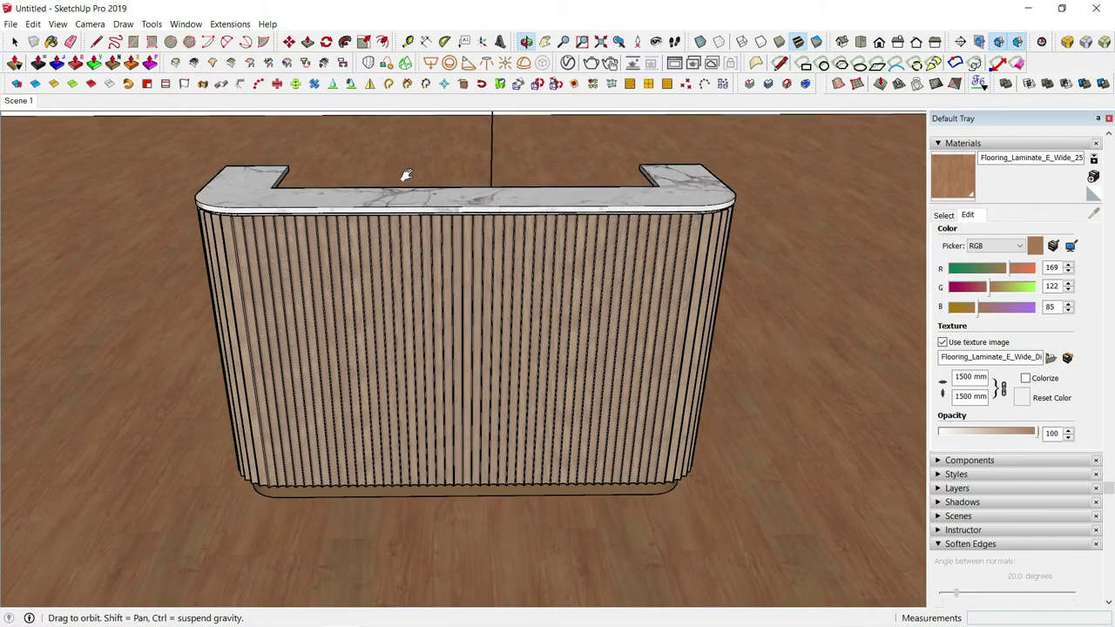
- In V-Ray render settings, turn on Safe Frame and set the image width to 1500
click(568, 63)
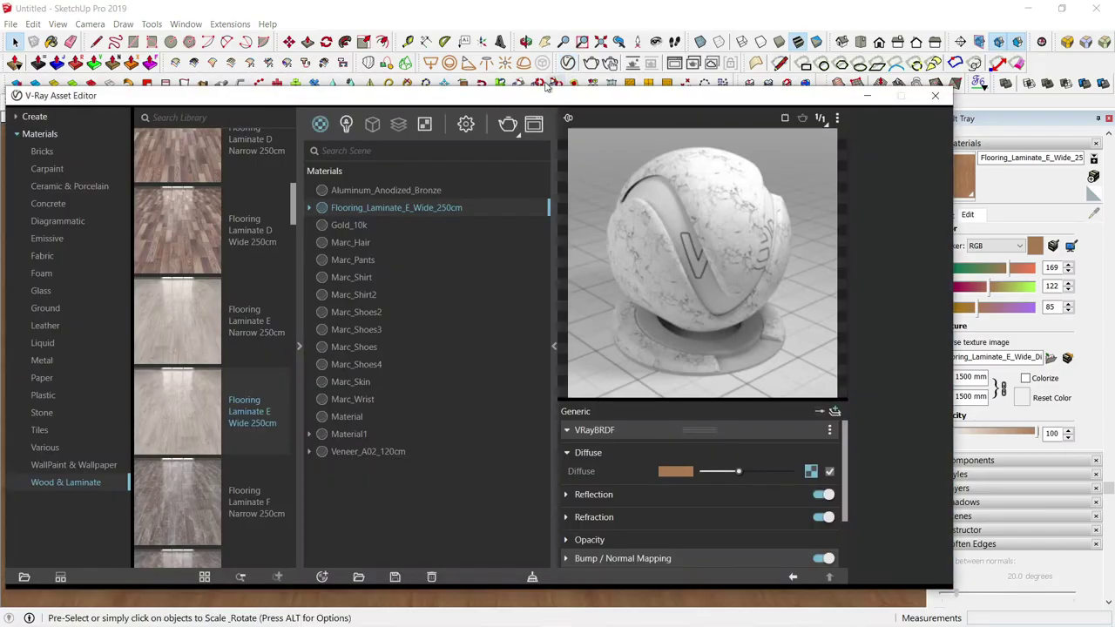
click(466, 125)
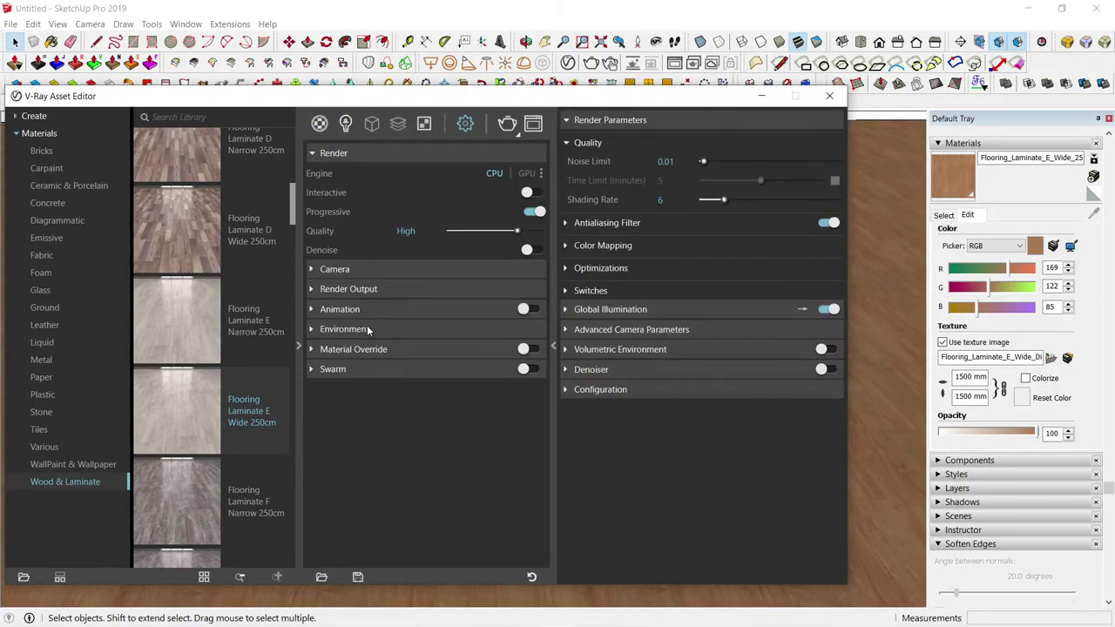
click(352, 294)
click(533, 309)
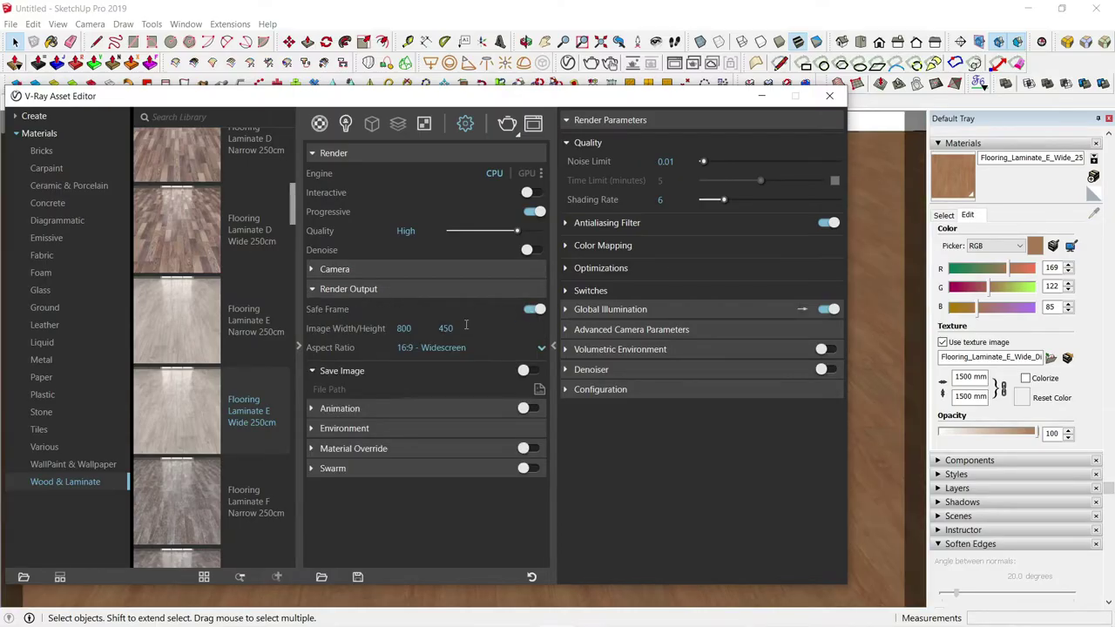
text(1500)
key(Return)
- Set Primary Rays to Irradiance map and enable Ambient Occlusion, then close the editor
click(668, 309)
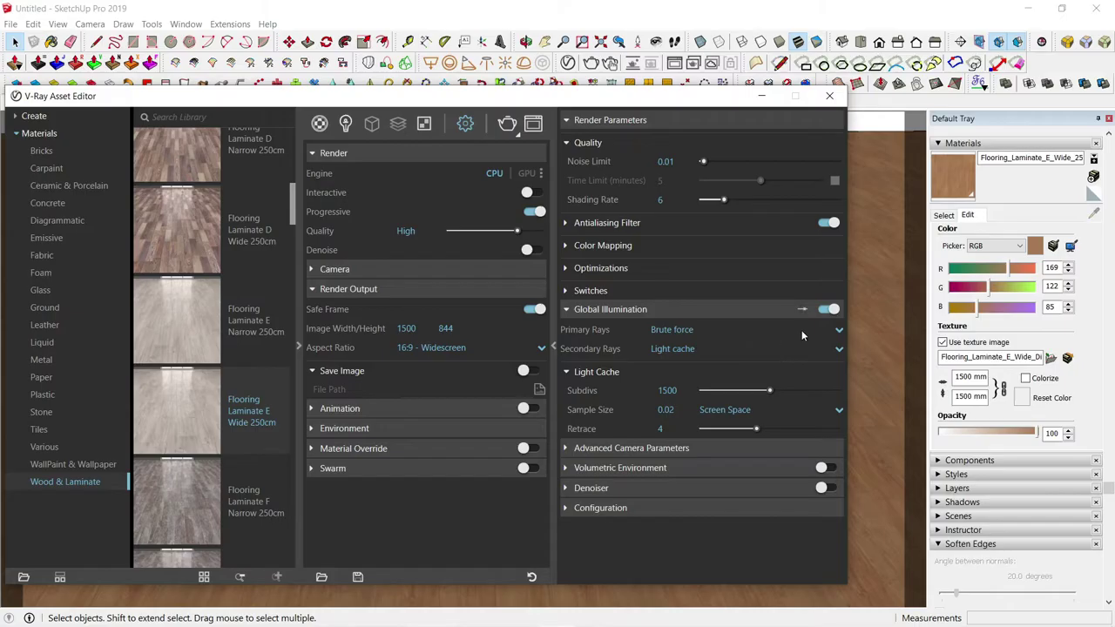
click(802, 330)
click(764, 347)
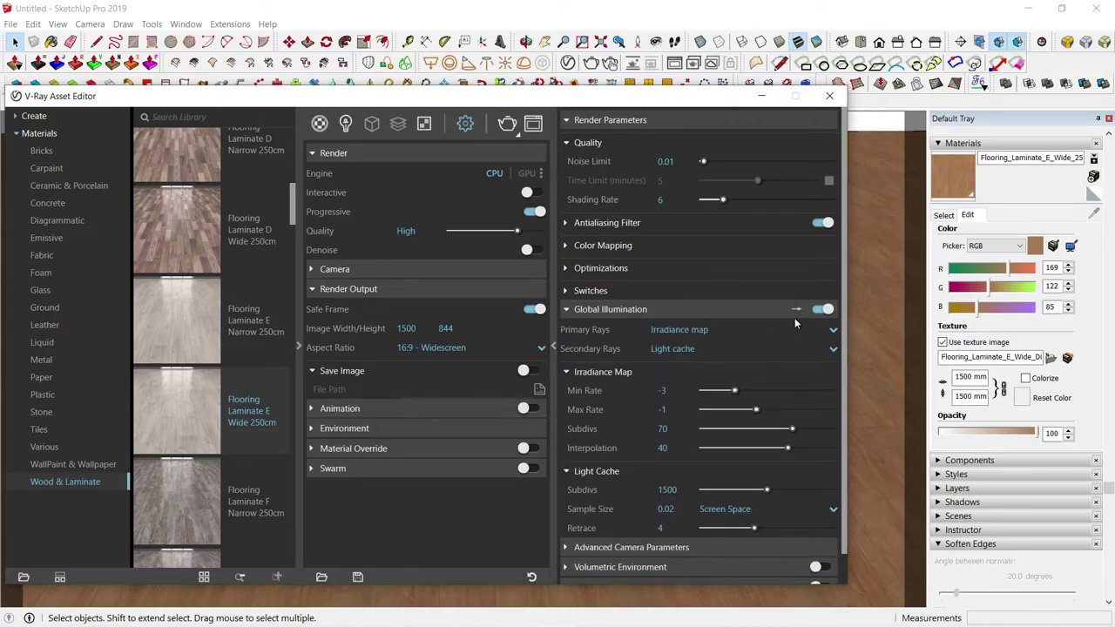
click(796, 309)
scroll(742, 444, down, 3)
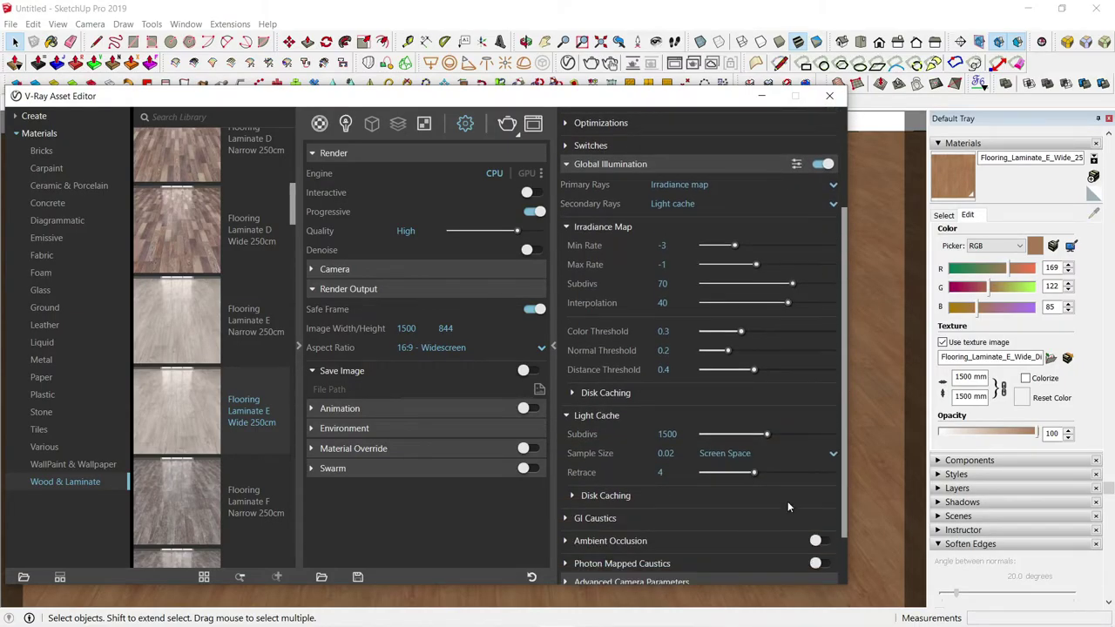
click(819, 549)
click(818, 543)
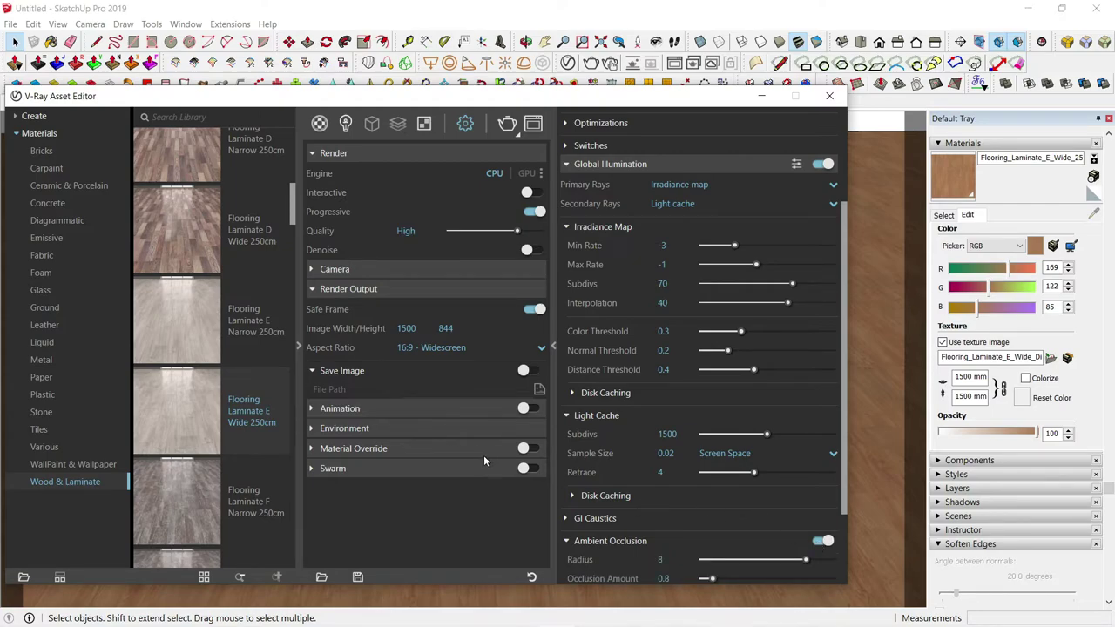
click(761, 96)
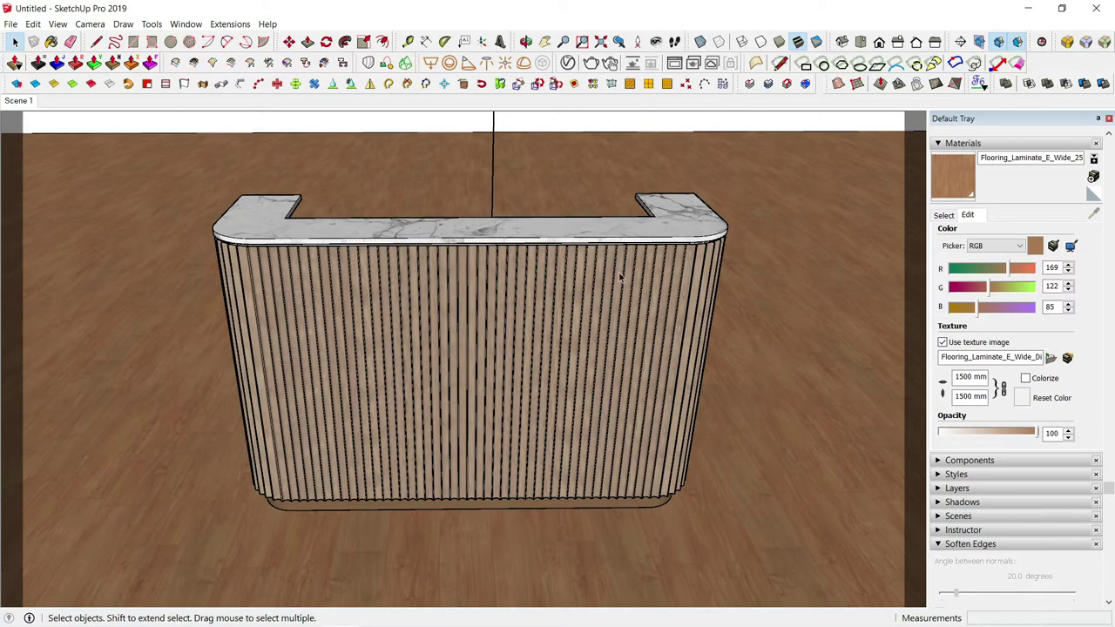
- Change the Rectangle Light intensity from 30 to 70 in the V-Ray Lights list
mouse_move(600, 274)
middle_down()
mouse_move(602, 174)
mouse_move(613, 268)
mouse_move(588, 292)
middle_up()
click(567, 63)
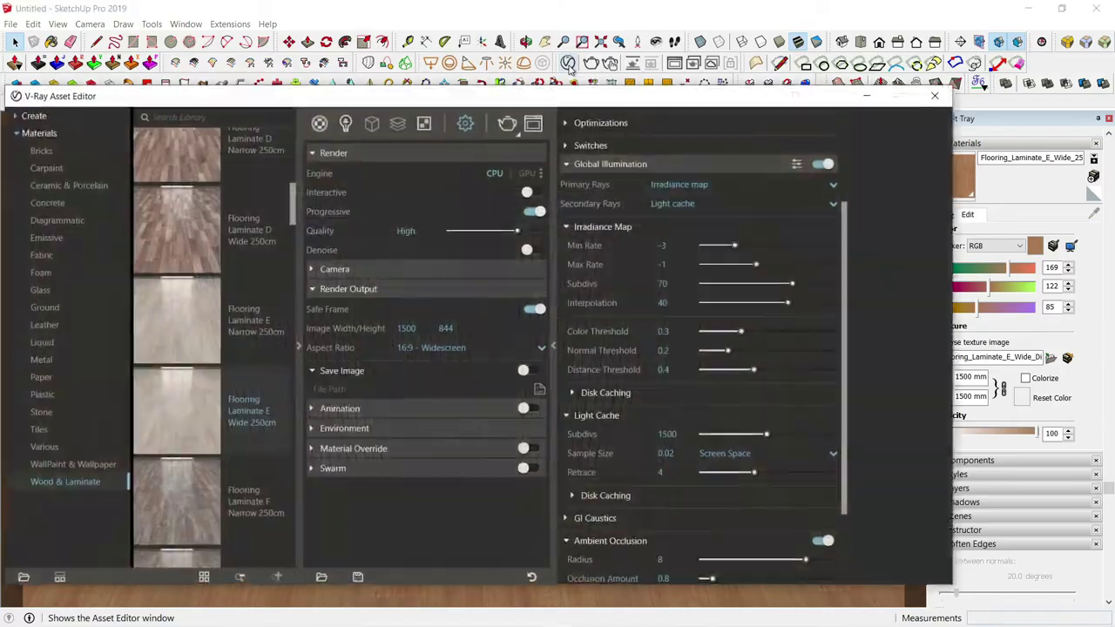
click(345, 123)
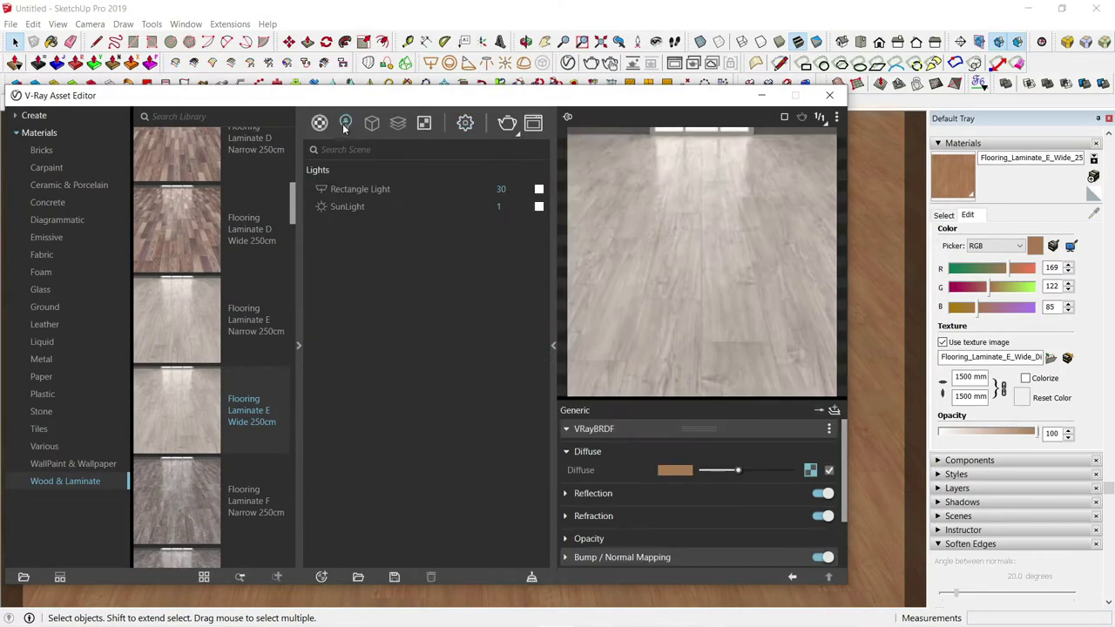
click(492, 188)
text(1)
text(70)
key(Return)
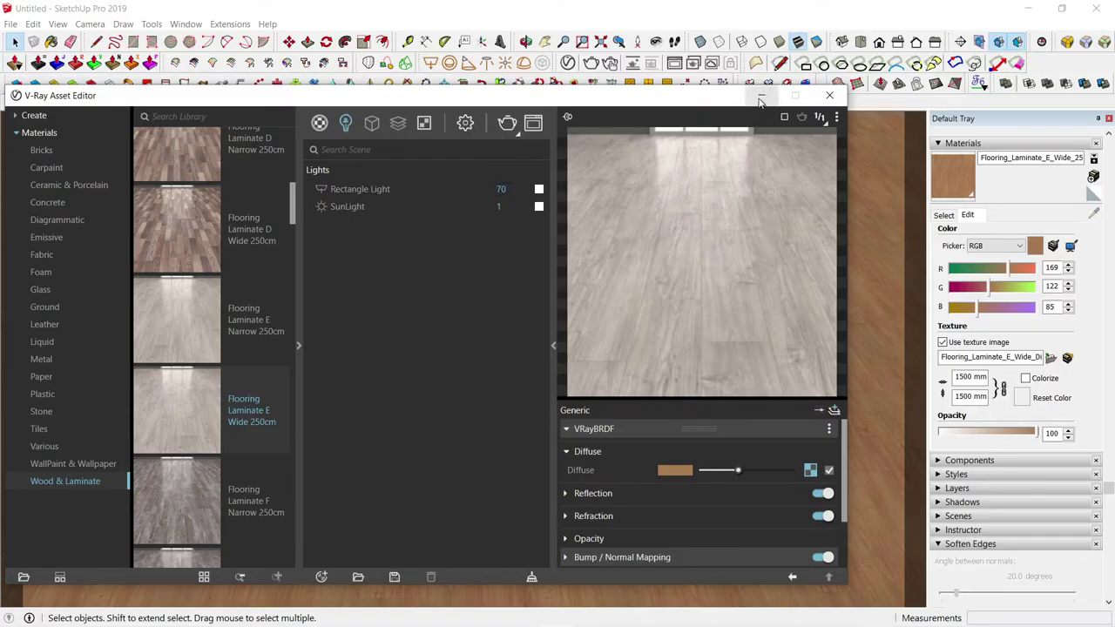
click(760, 97)
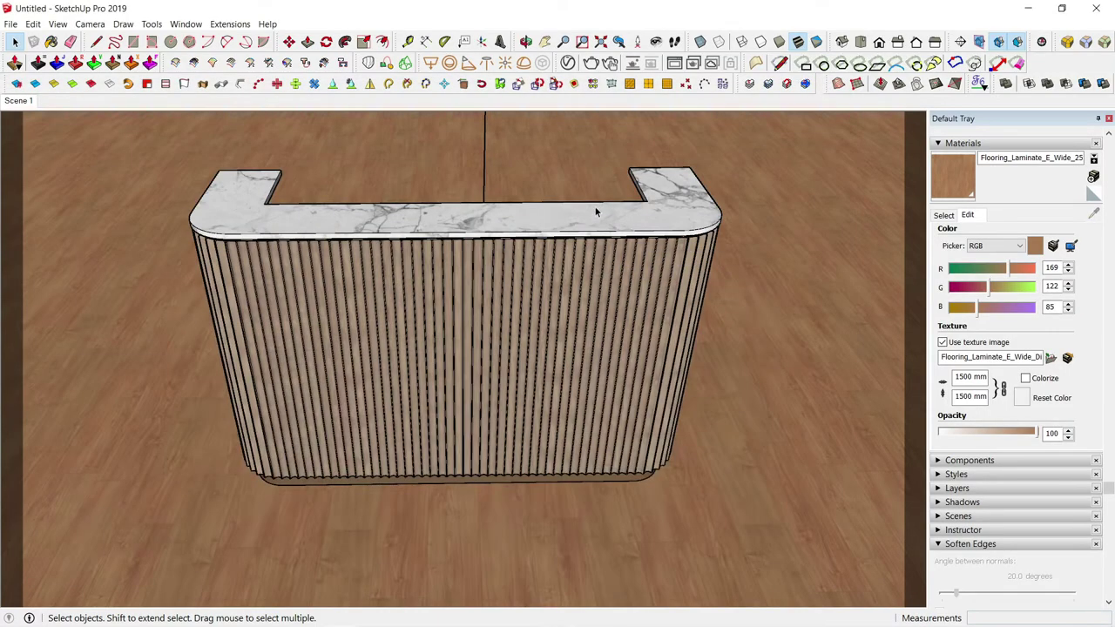
- Sample the marble countertop material and lighten its V-Ray Reflection colour to make it glossier
key(b)
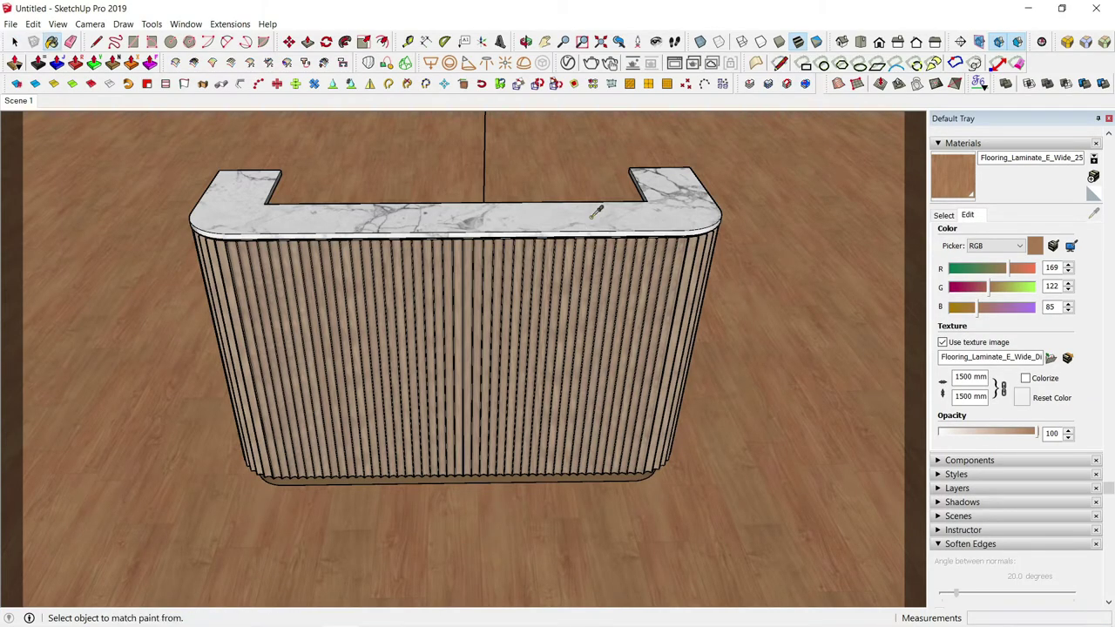
alt+click(596, 210)
click(567, 64)
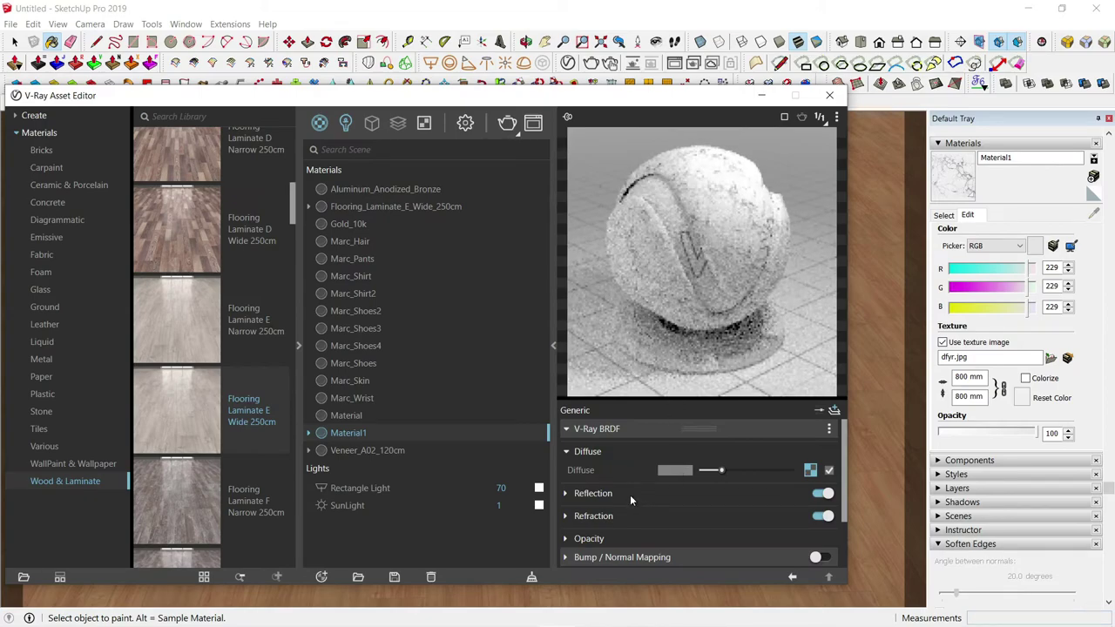
click(630, 494)
click(729, 513)
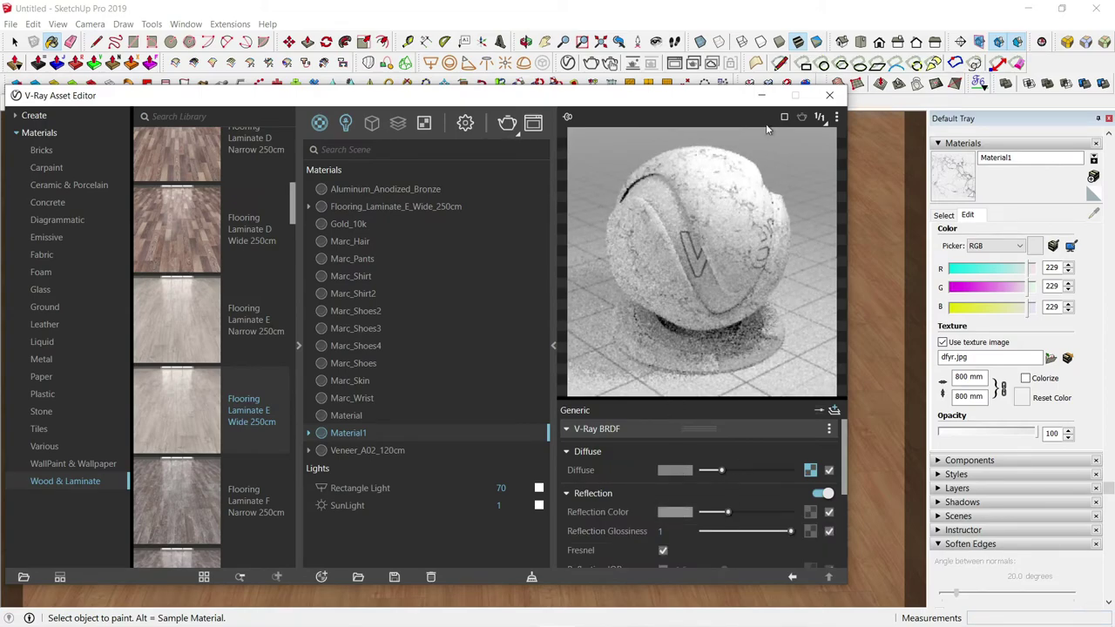
drag(728, 515, 741, 514)
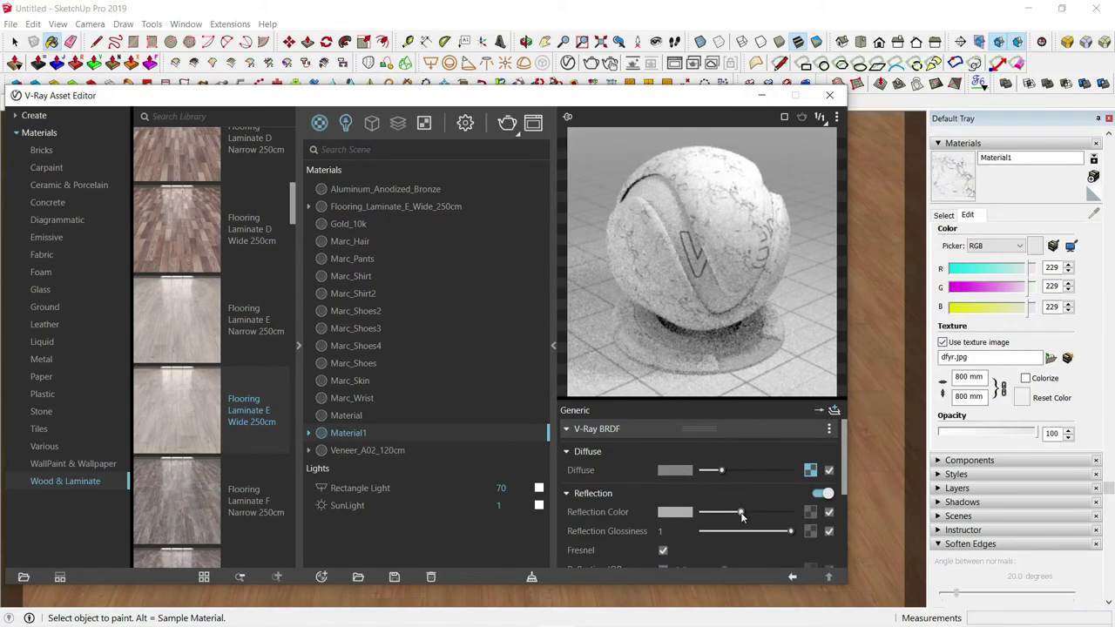
click(762, 95)
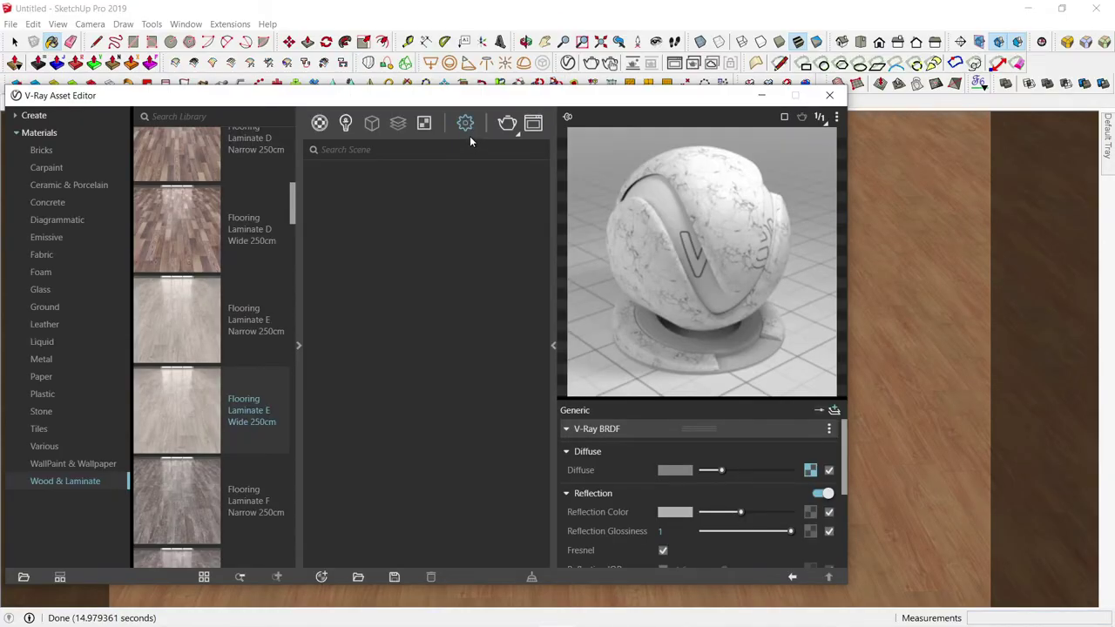
- Set the V-Ray image width to 1000 (1000×563) with render quality left at High
click(466, 126)
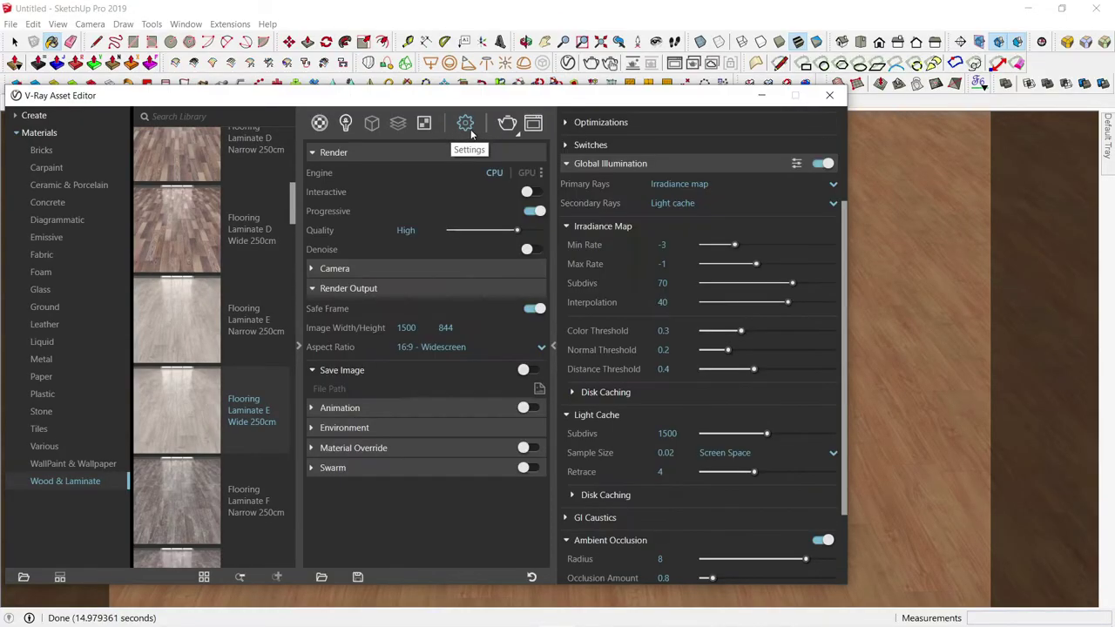
click(496, 232)
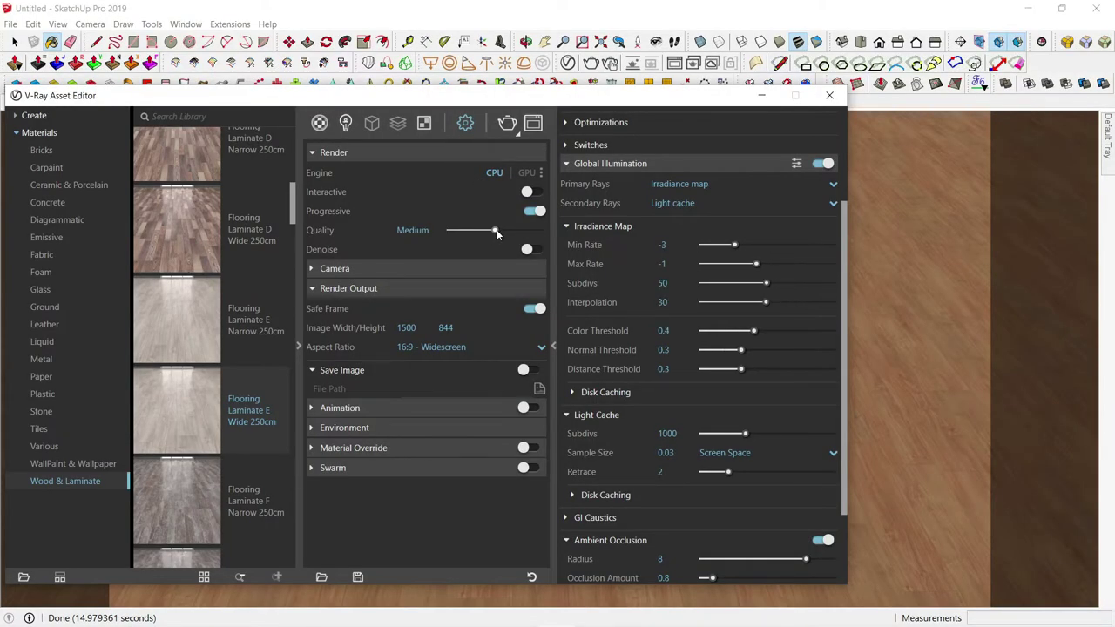
double_click(419, 328)
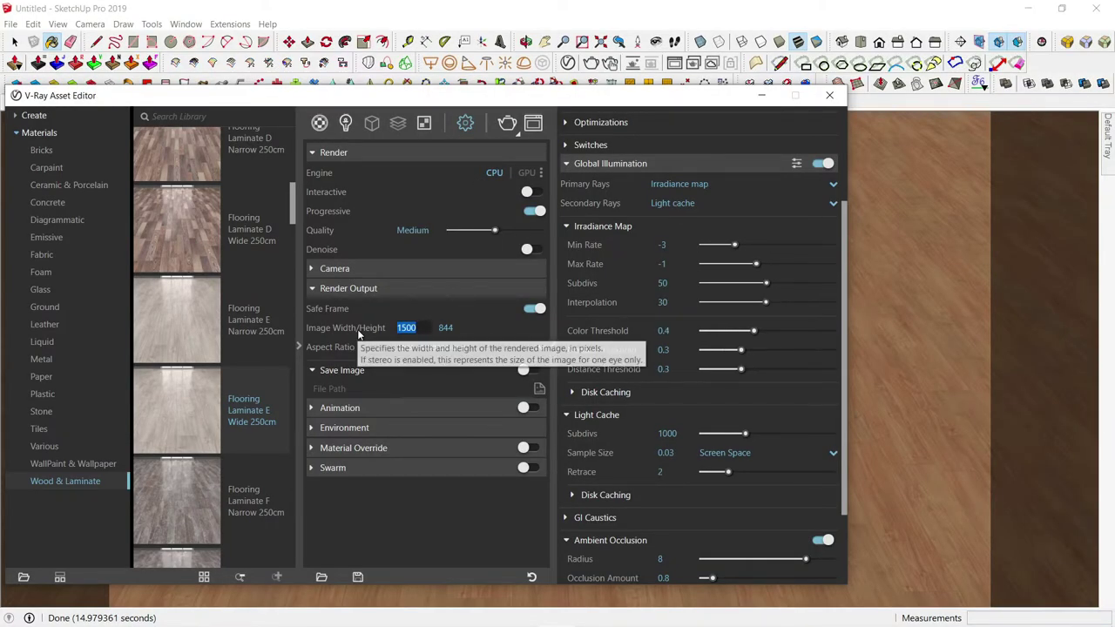
text(10)
key(Return)
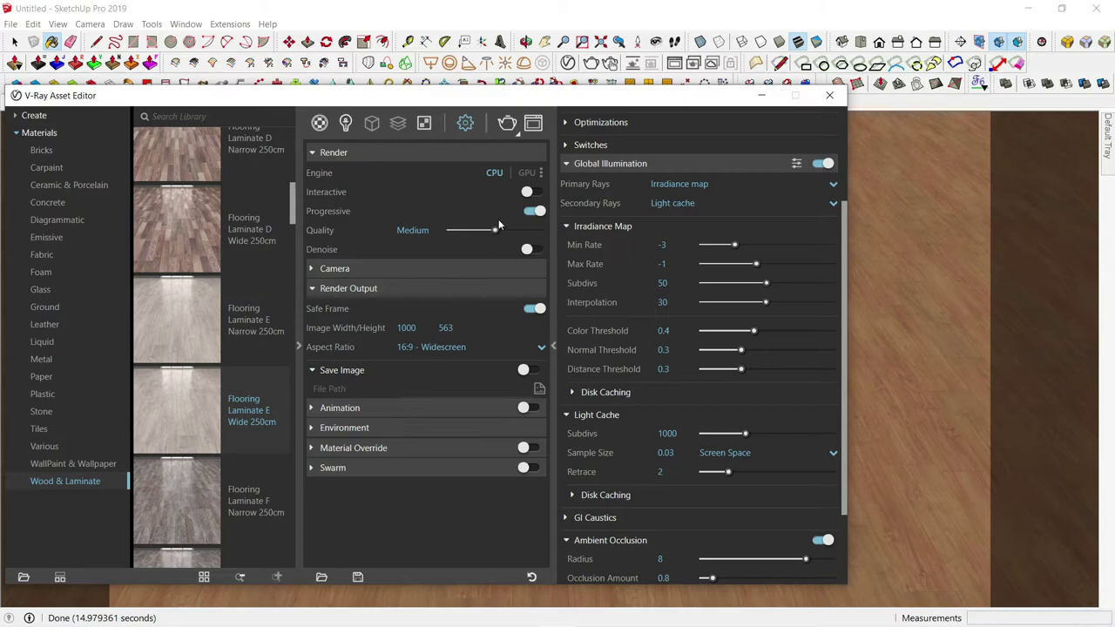
click(514, 232)
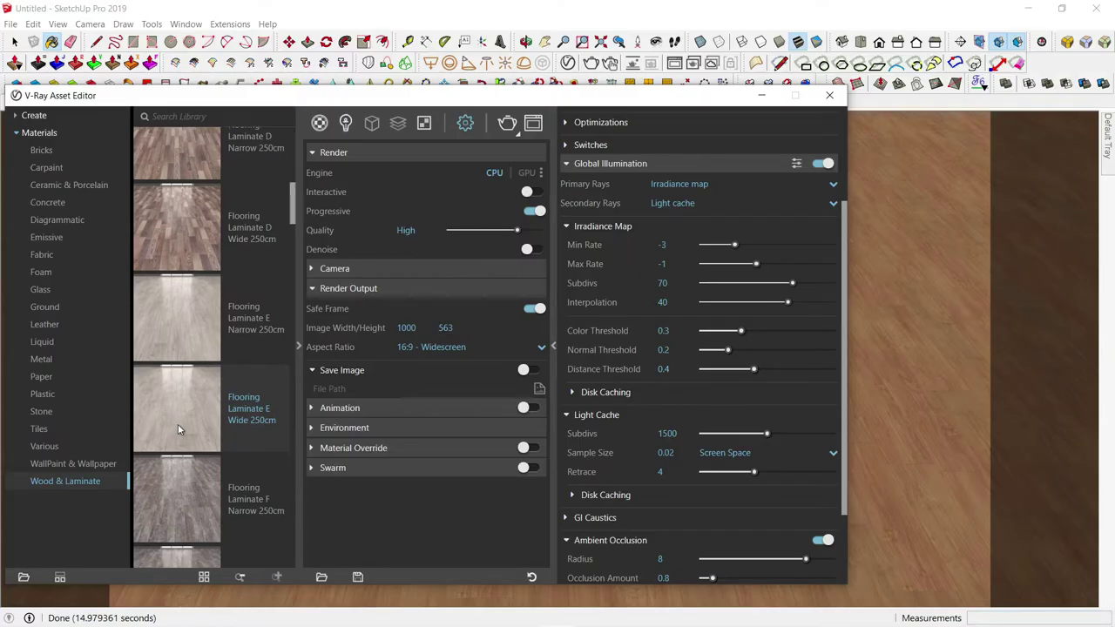
scroll(178, 418, down, 5)
scroll(179, 436, down, 5)
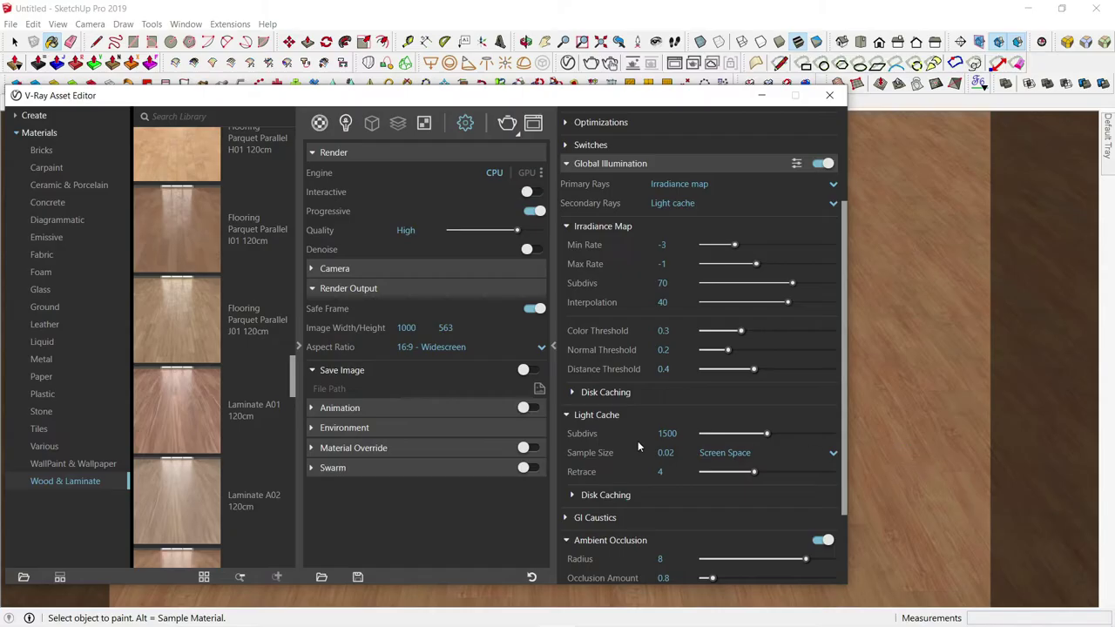
- Add Laminate_A02_120cm to the scene materials and apply it to the counter's fluted front
click(319, 123)
drag(181, 496, 406, 387)
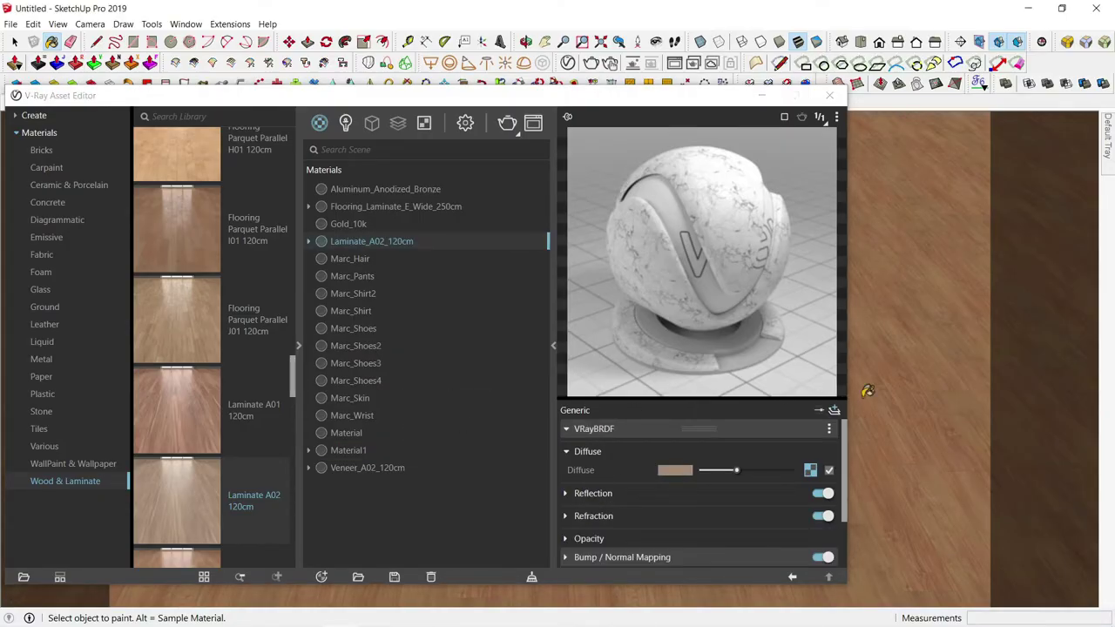
key(space)
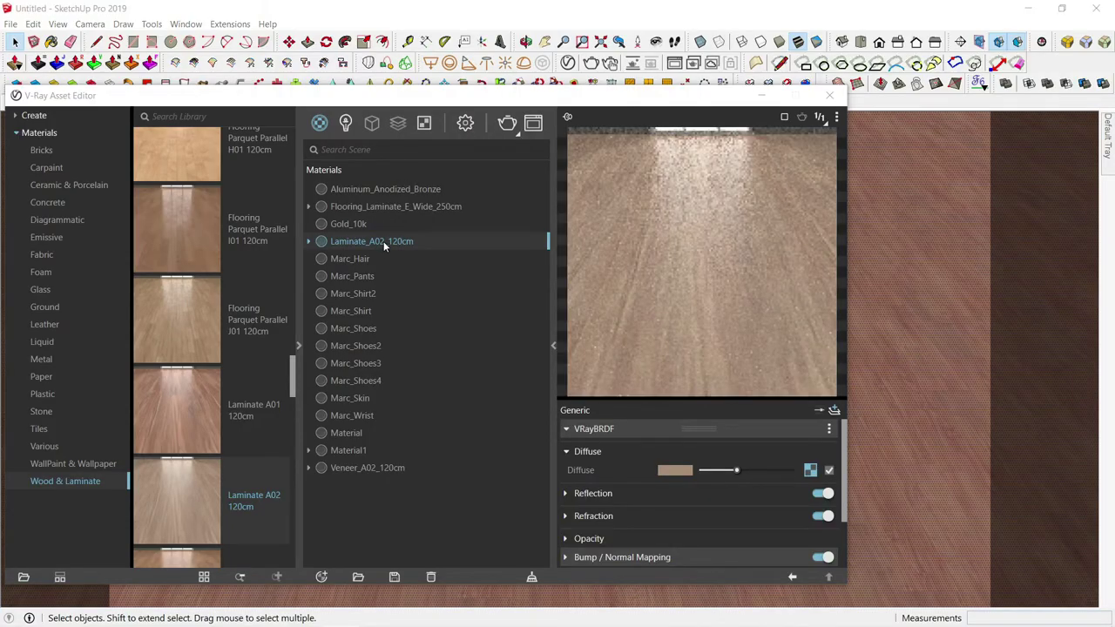
click(383, 241)
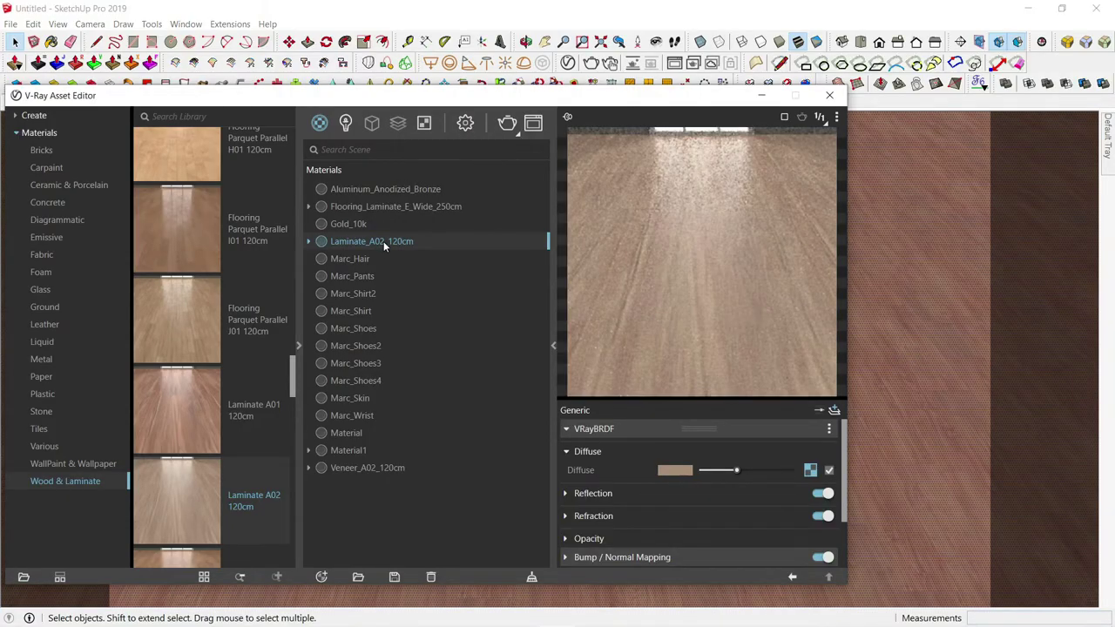
right_click(384, 241)
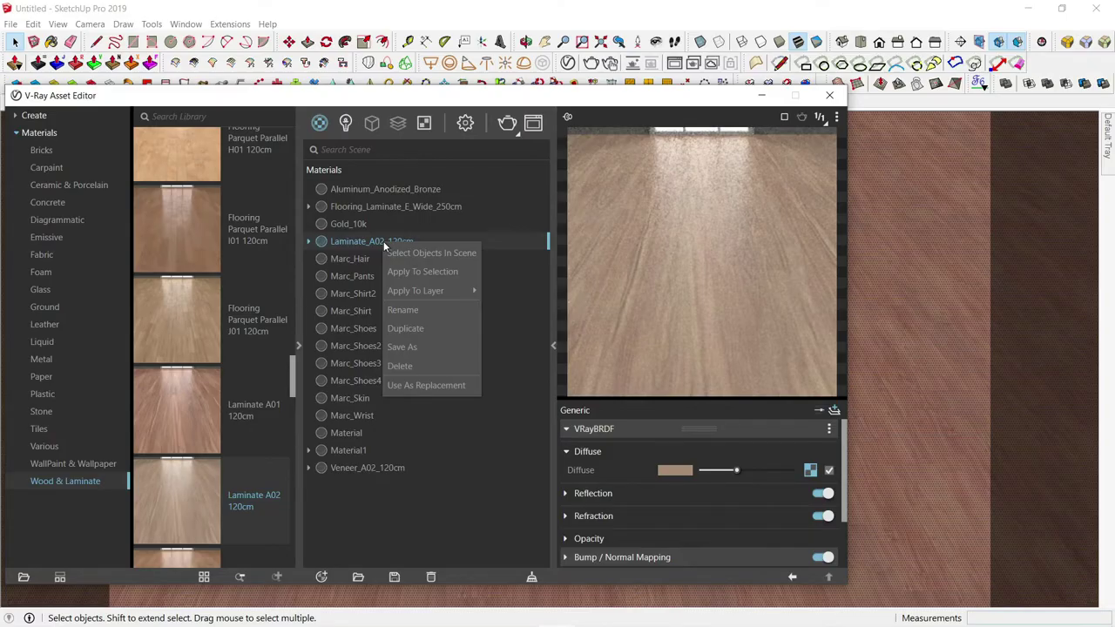
drag(479, 101, 214, 149)
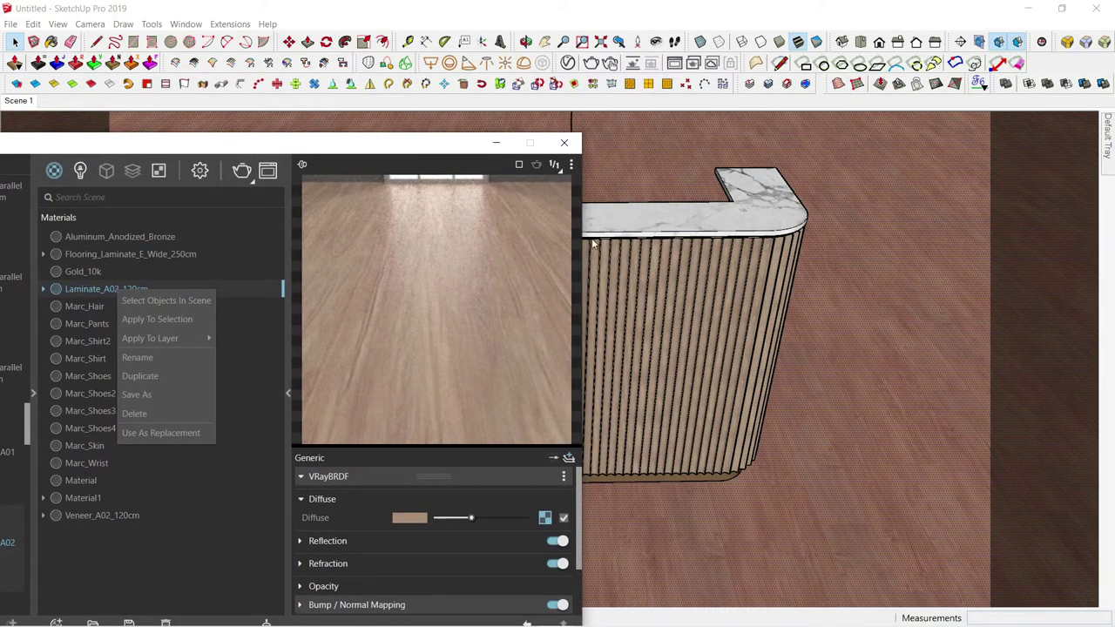
click(715, 348)
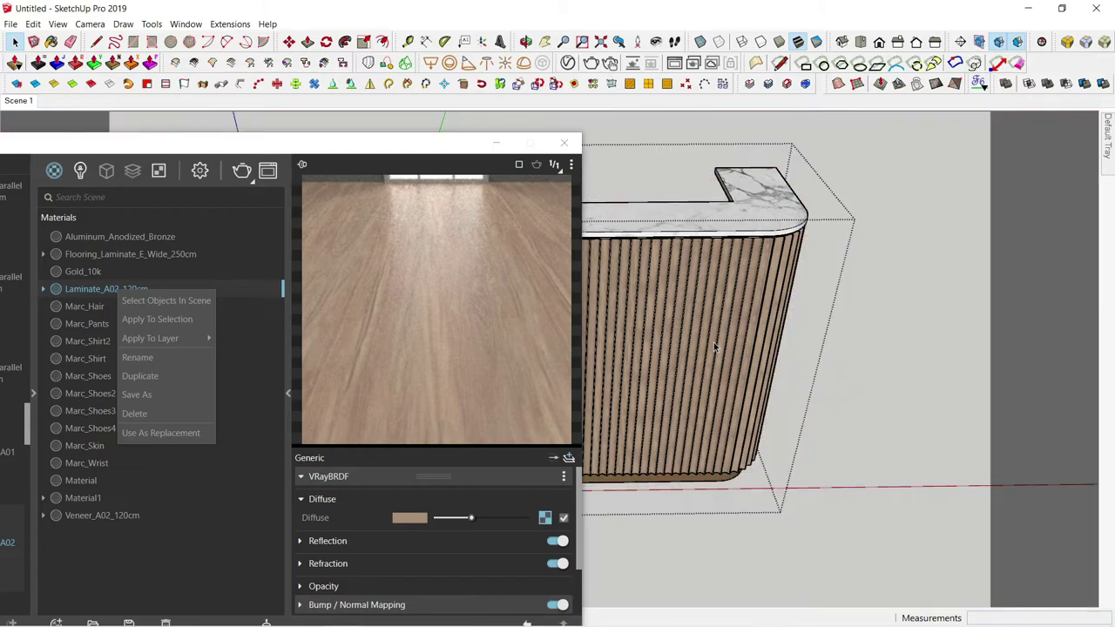
click(715, 348)
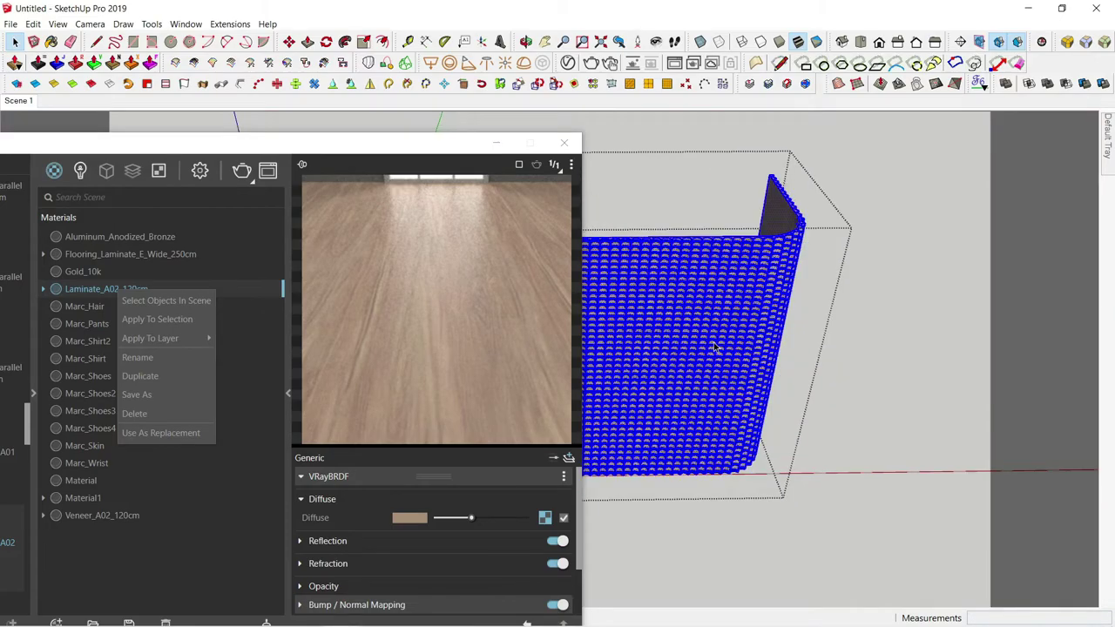
click(154, 320)
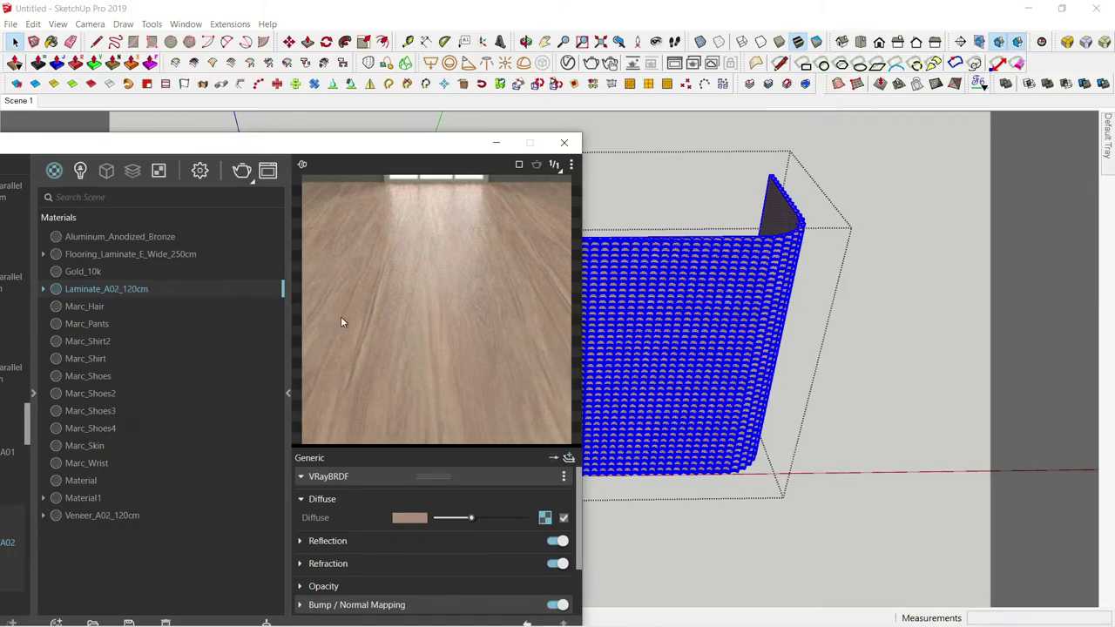
right_click(1055, 70)
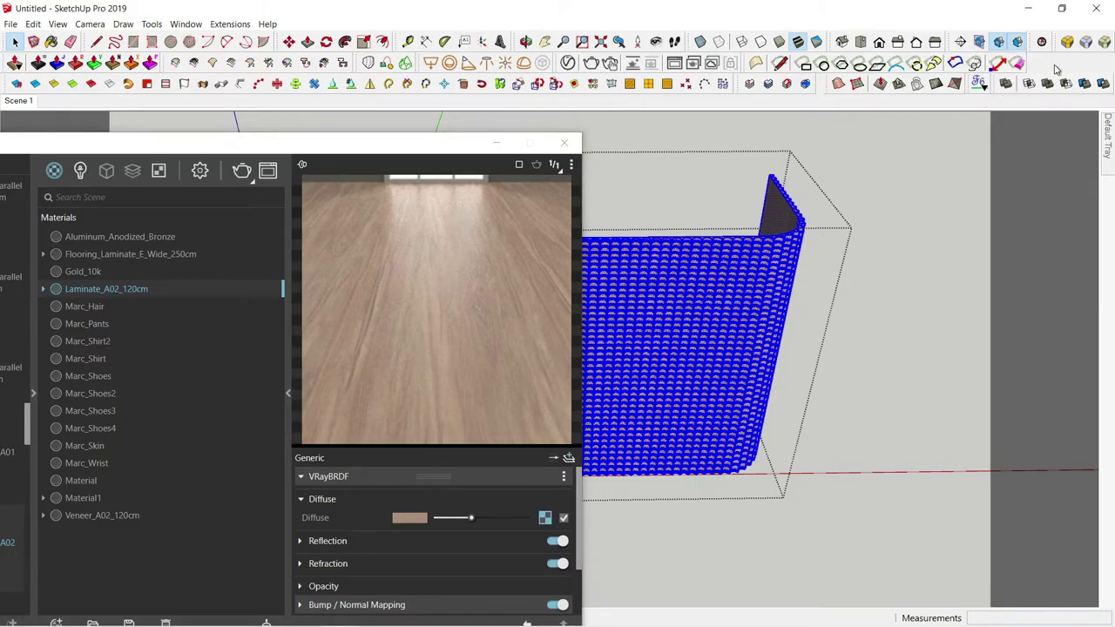
scroll(1046, 557, down, 6)
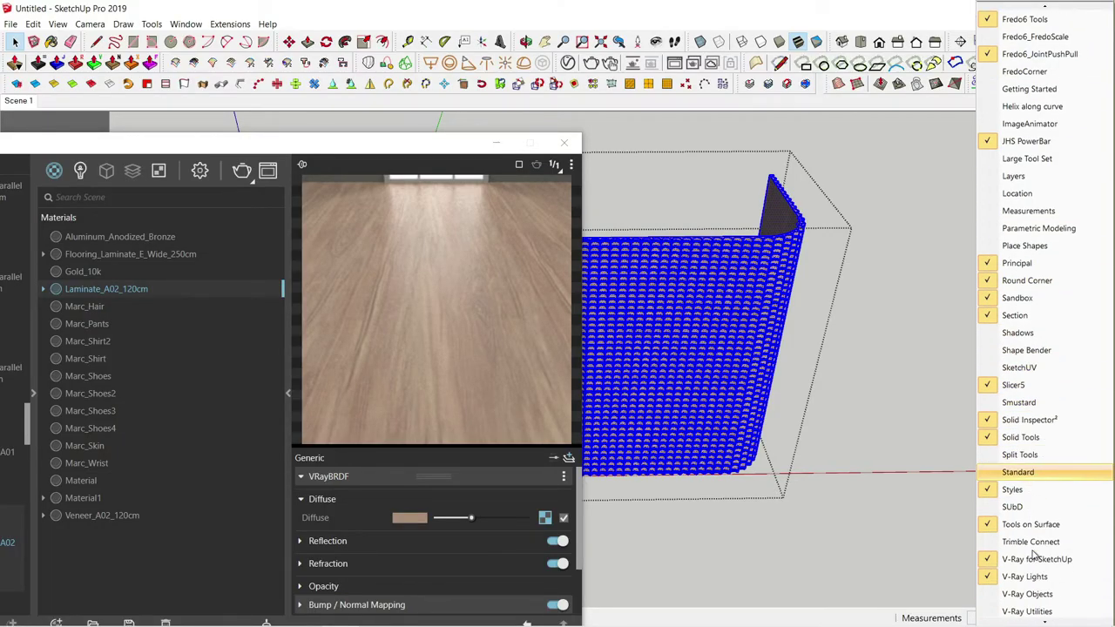
click(1037, 544)
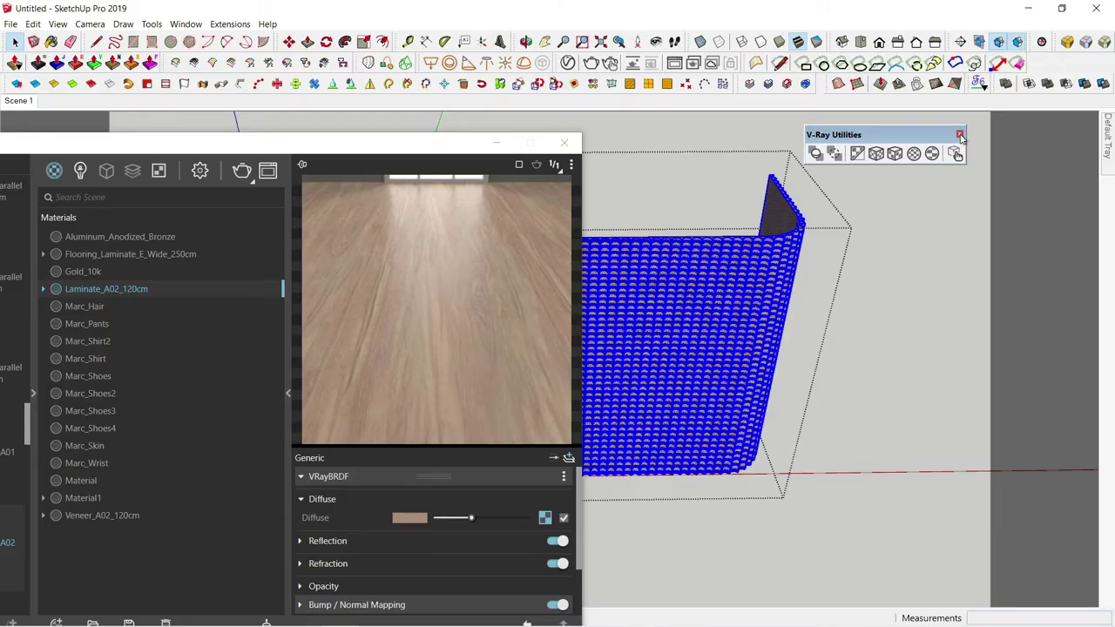
click(398, 150)
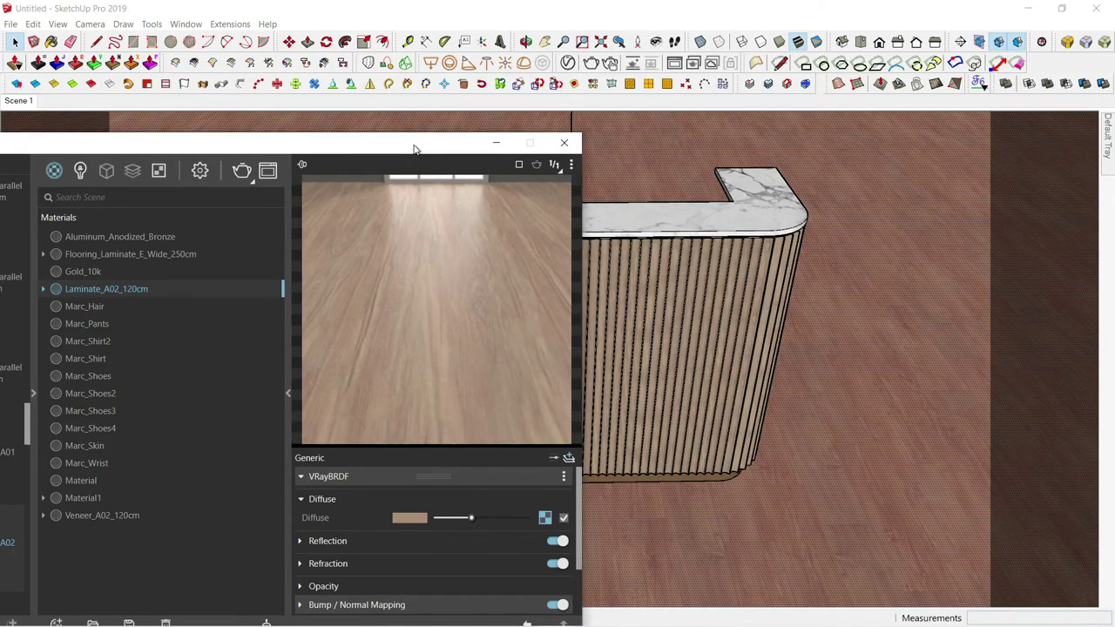
- Add Flooring Parquet Parallel B01 from the V-Ray library to the scene materials
drag(415, 150, 502, 106)
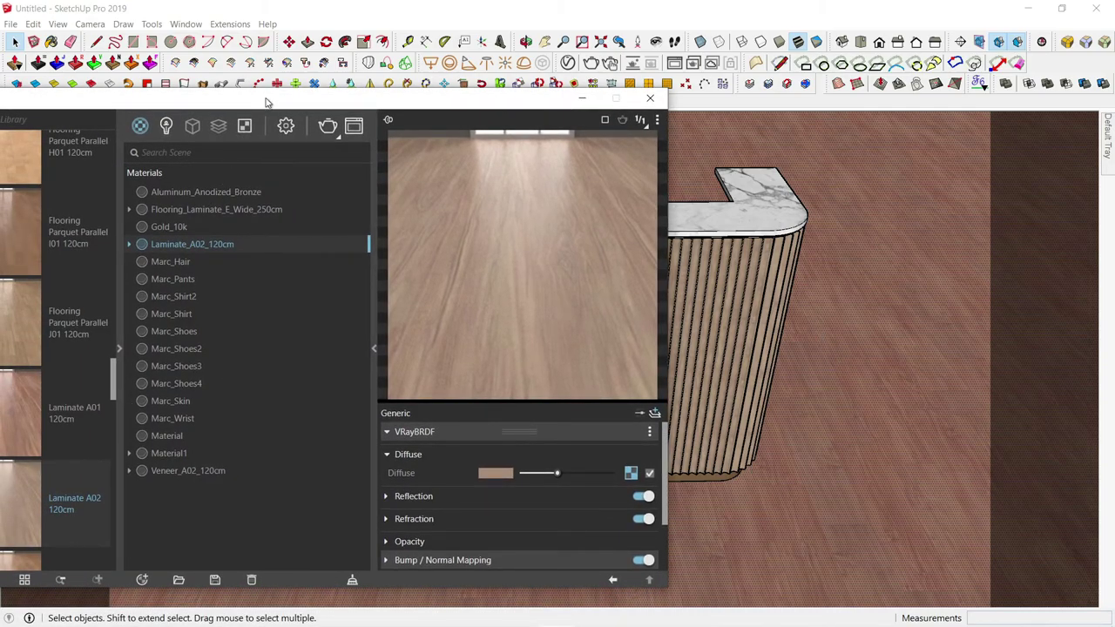
drag(267, 102, 397, 62)
scroll(128, 290, down, 2)
scroll(127, 290, down, 2)
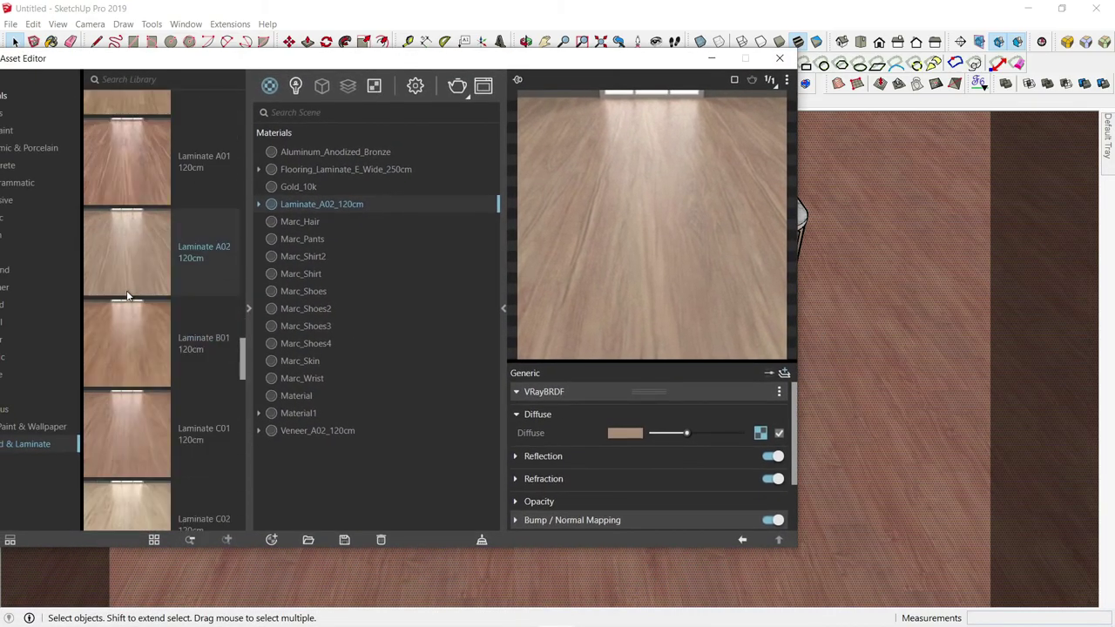
scroll(128, 296, down, 2)
scroll(122, 297, down, 2)
scroll(117, 298, down, 2)
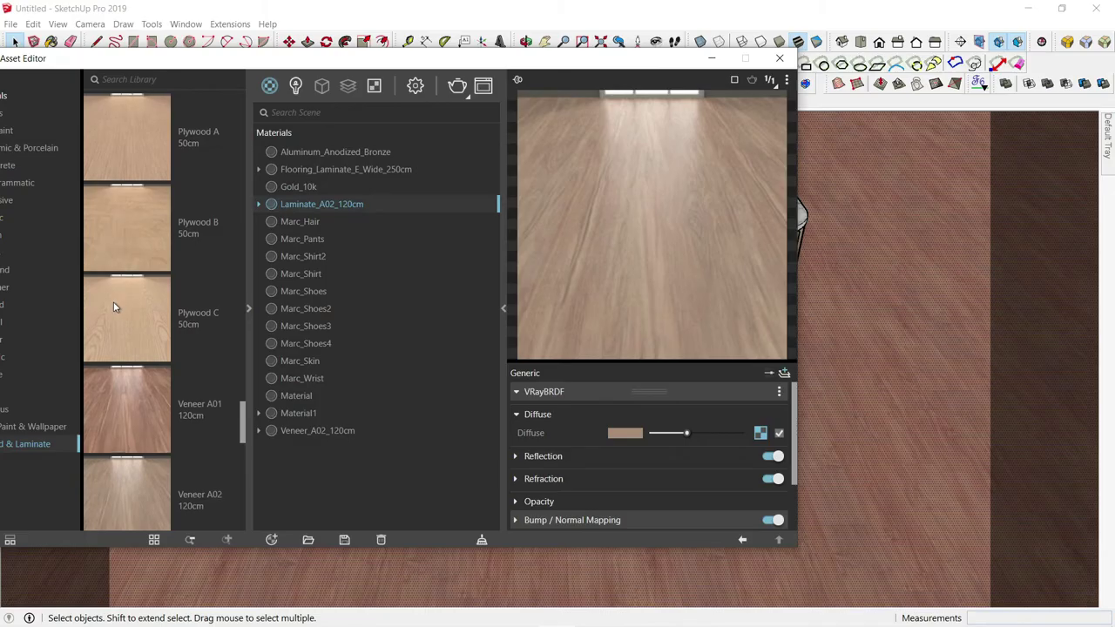
scroll(114, 306, down, 2)
scroll(113, 307, down, 2)
scroll(113, 307, down, 2)
scroll(113, 307, down, 1)
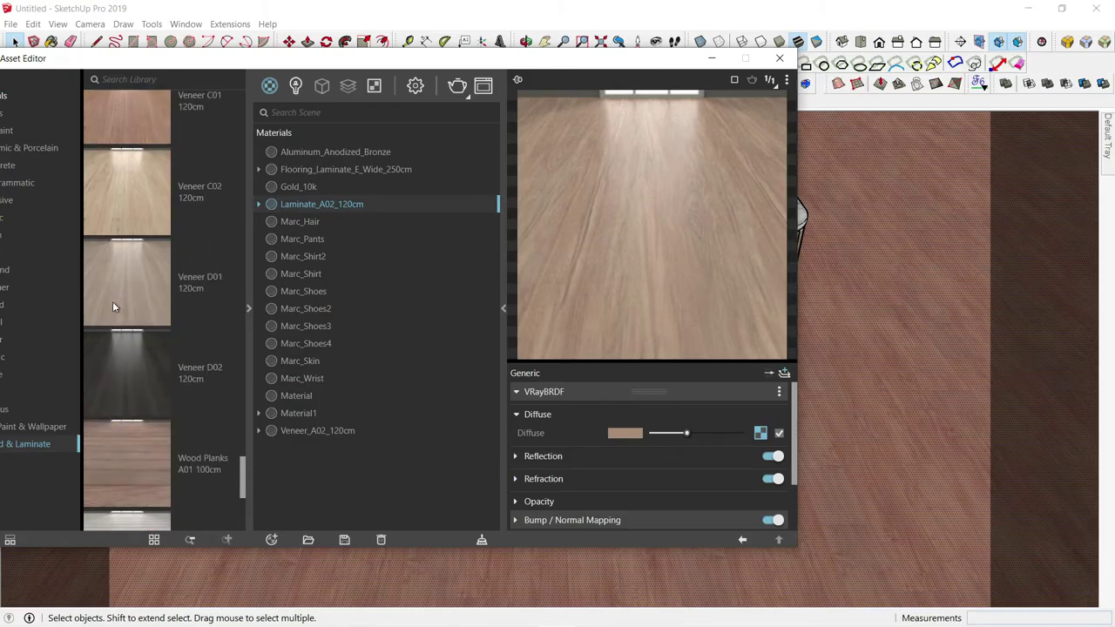
scroll(112, 306, up, 1)
scroll(113, 307, up, 1)
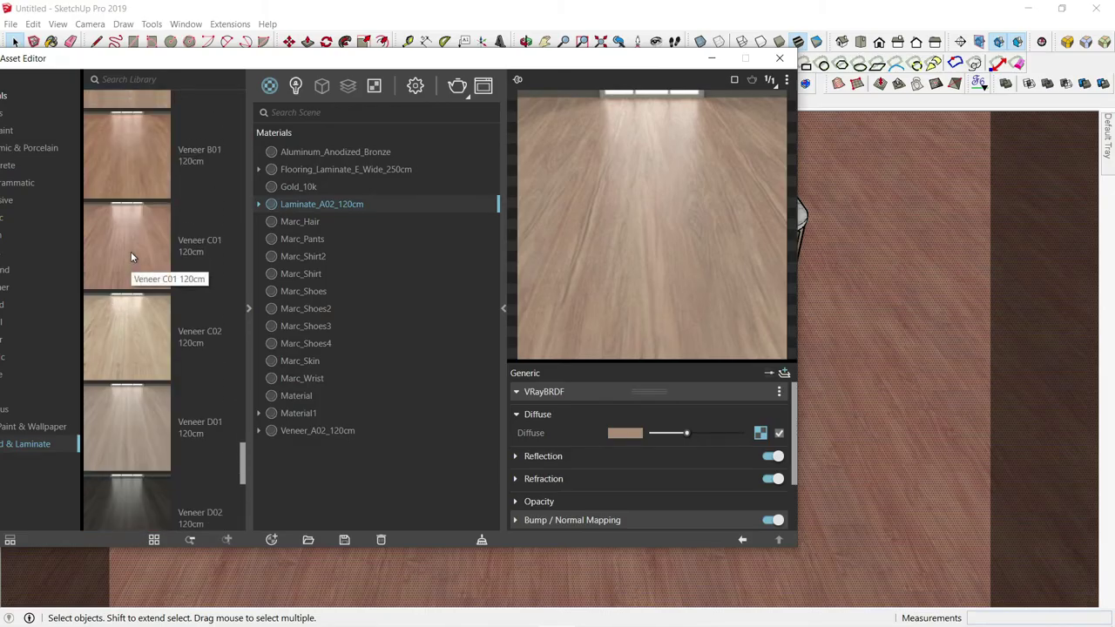
scroll(126, 345, up, 5)
scroll(124, 347, up, 5)
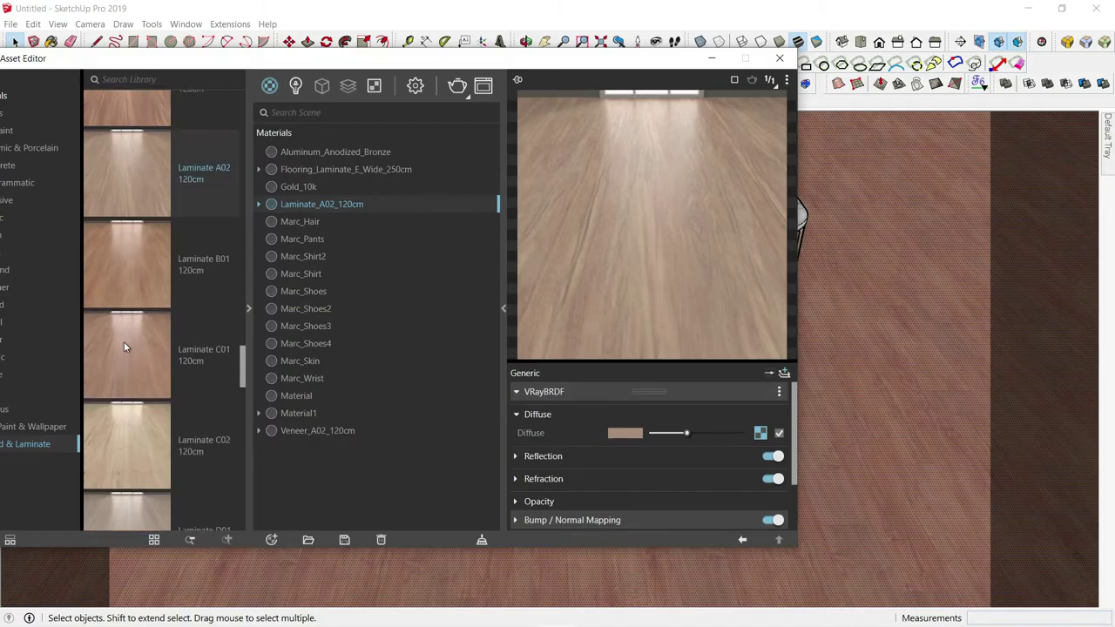
scroll(123, 347, up, 2)
scroll(123, 346, up, 3)
scroll(124, 347, up, 2)
scroll(124, 347, up, 1)
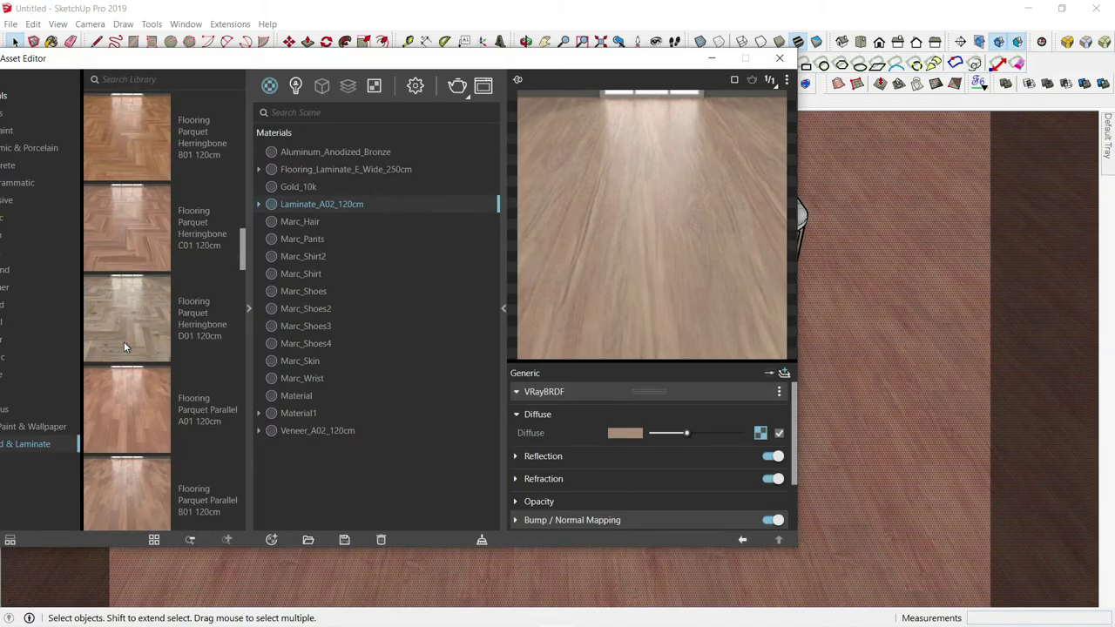
scroll(123, 341, down, 1)
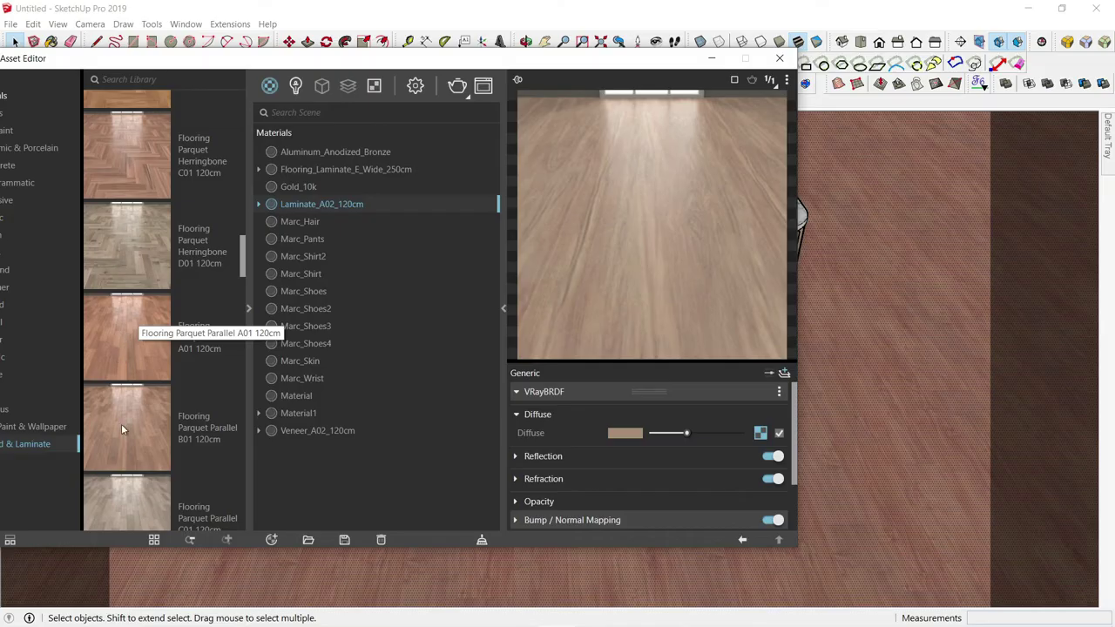
drag(126, 427, 338, 372)
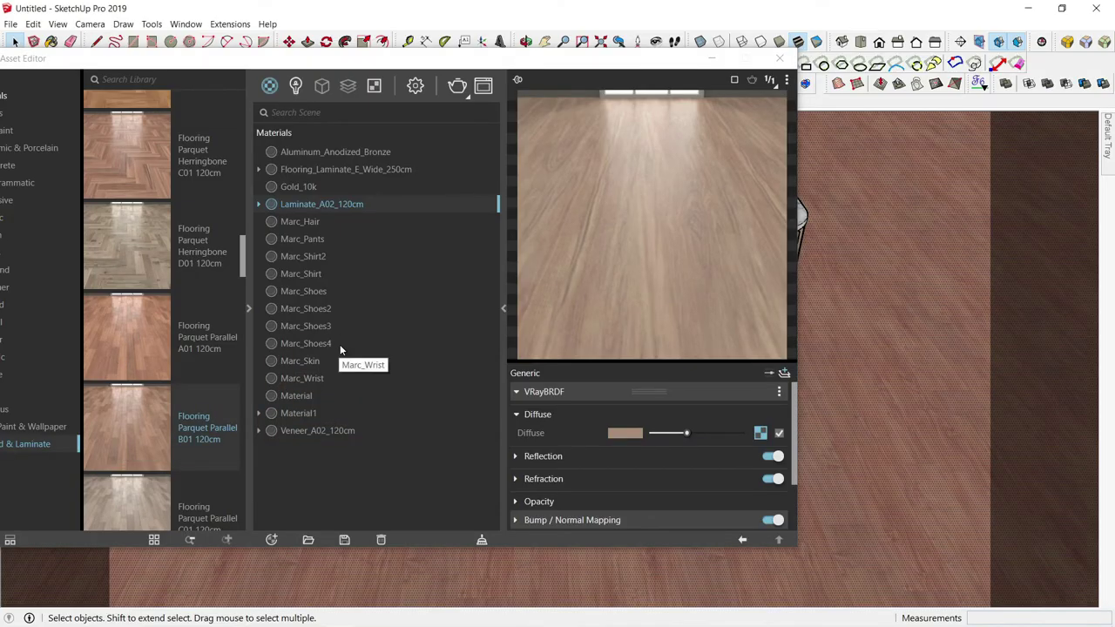
- Apply the parquet material to the selected floor with Apply To Selection
click(339, 188)
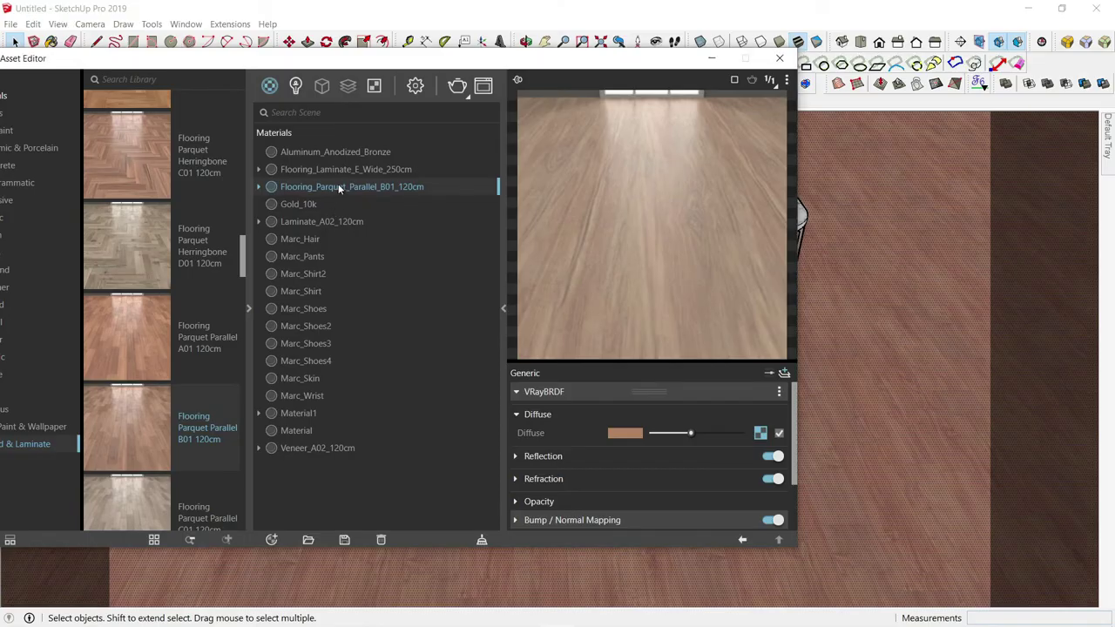
right_click(339, 188)
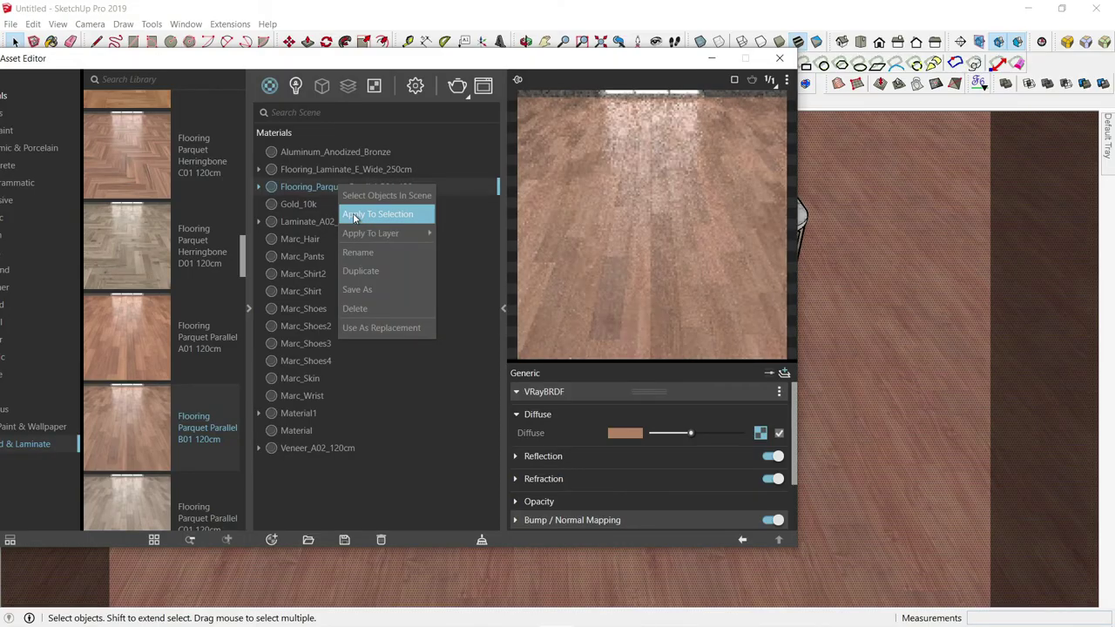
click(353, 216)
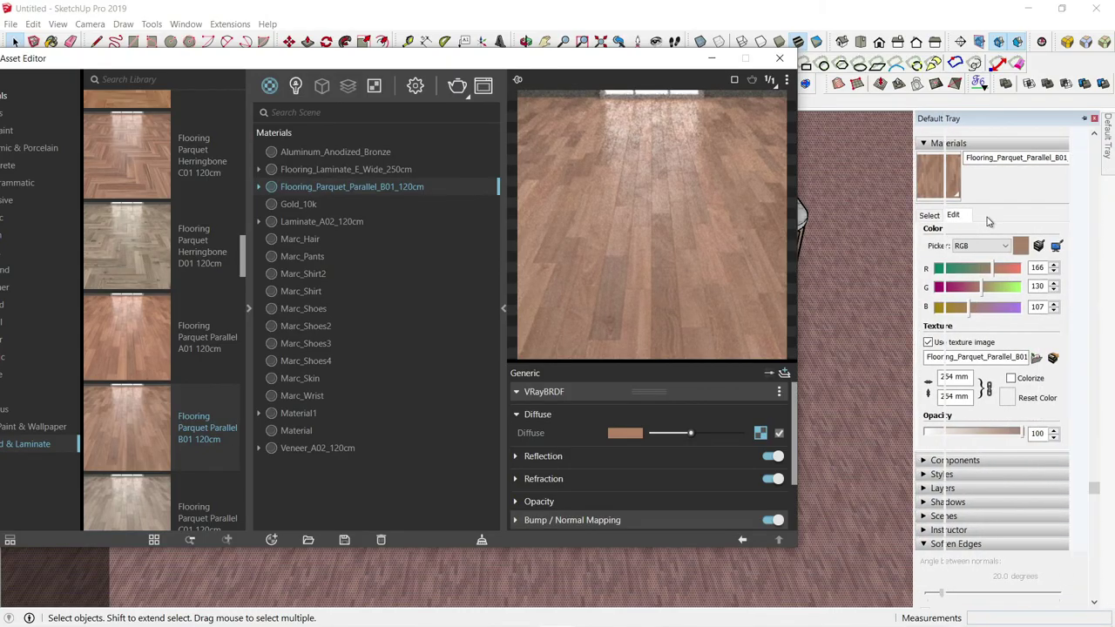
- Set the parquet texture width to 1500 mm, then launch a V-Ray render of the counter
double_click(951, 377)
text(1500)
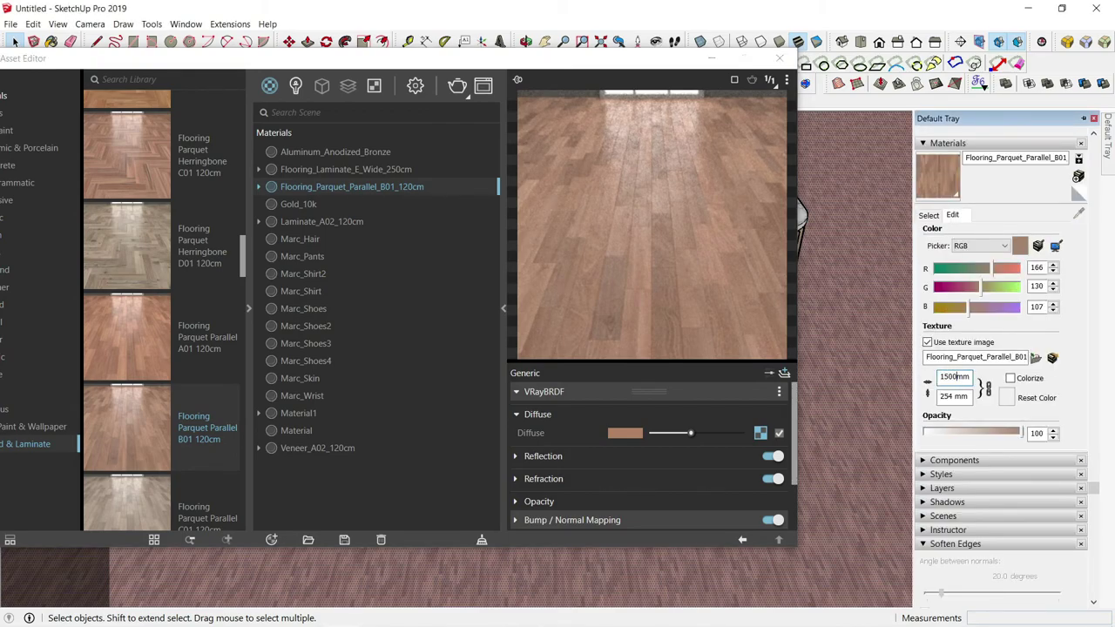
key(Return)
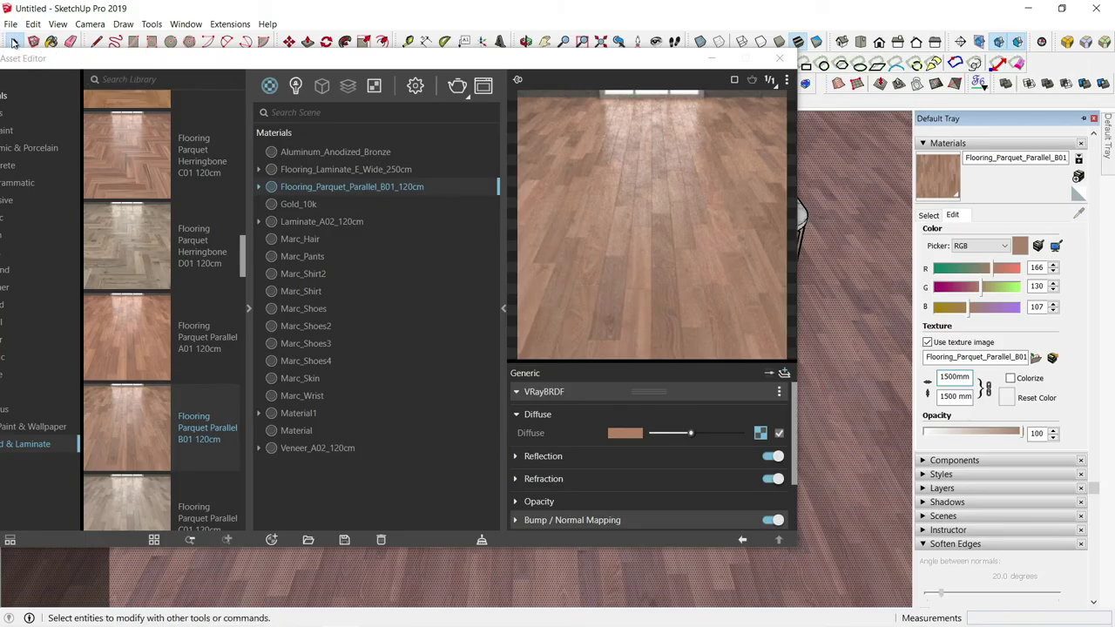
click(710, 59)
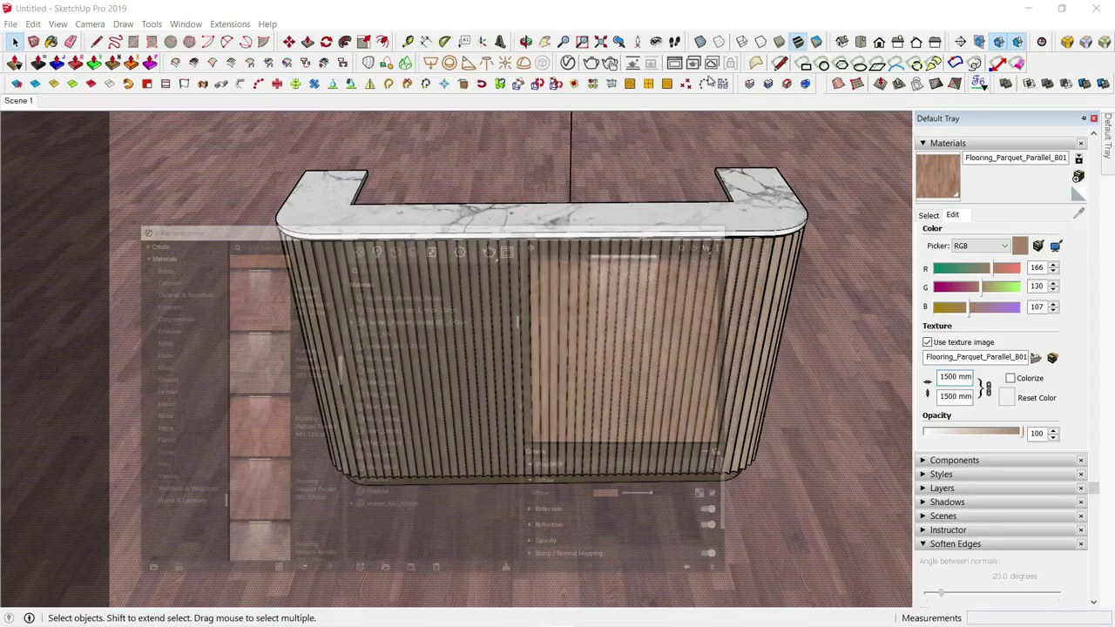
click(591, 64)
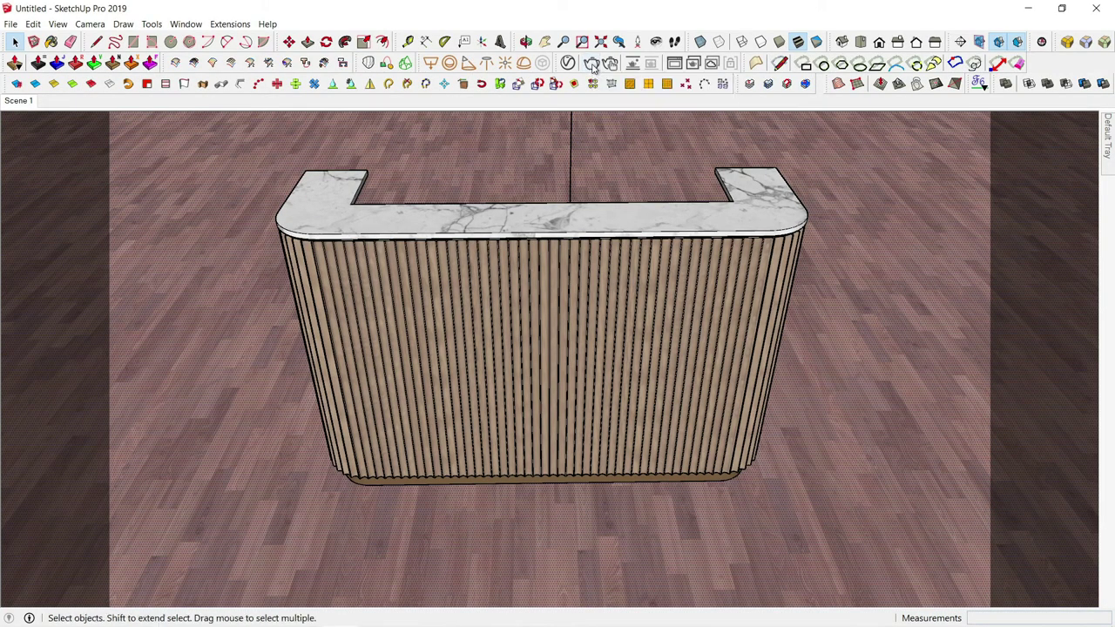